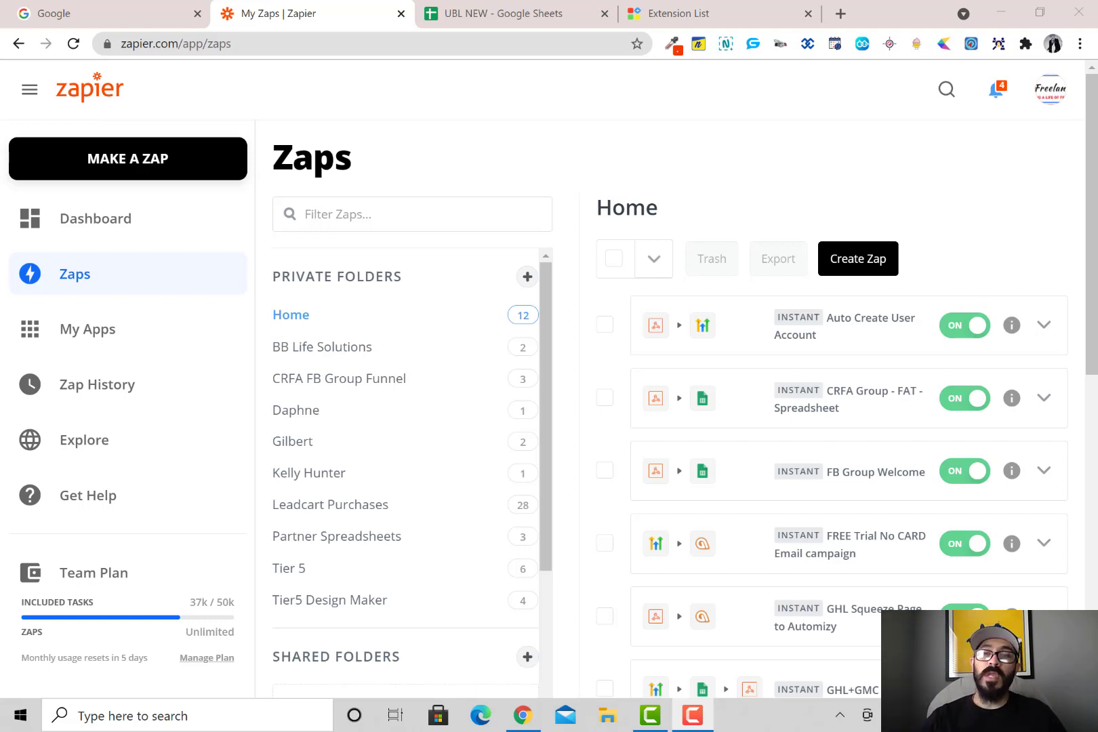
Create a new zap and name it 'Mechanic Shop'
left_click(864, 265)
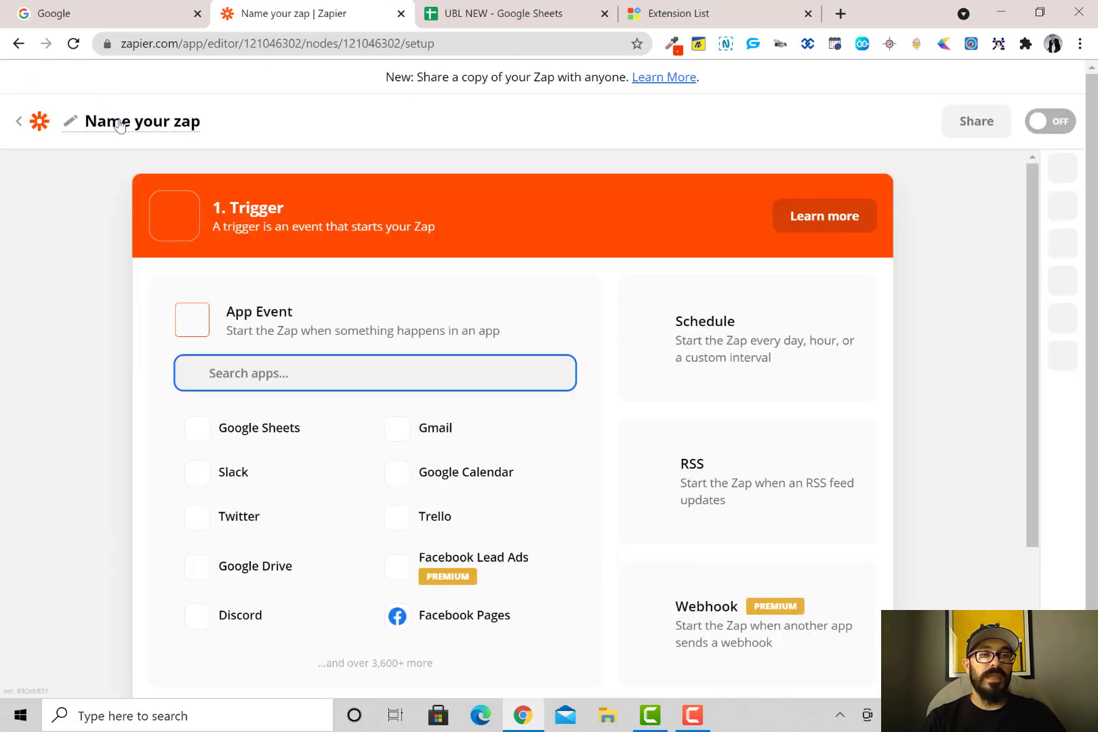
left_click(117, 122)
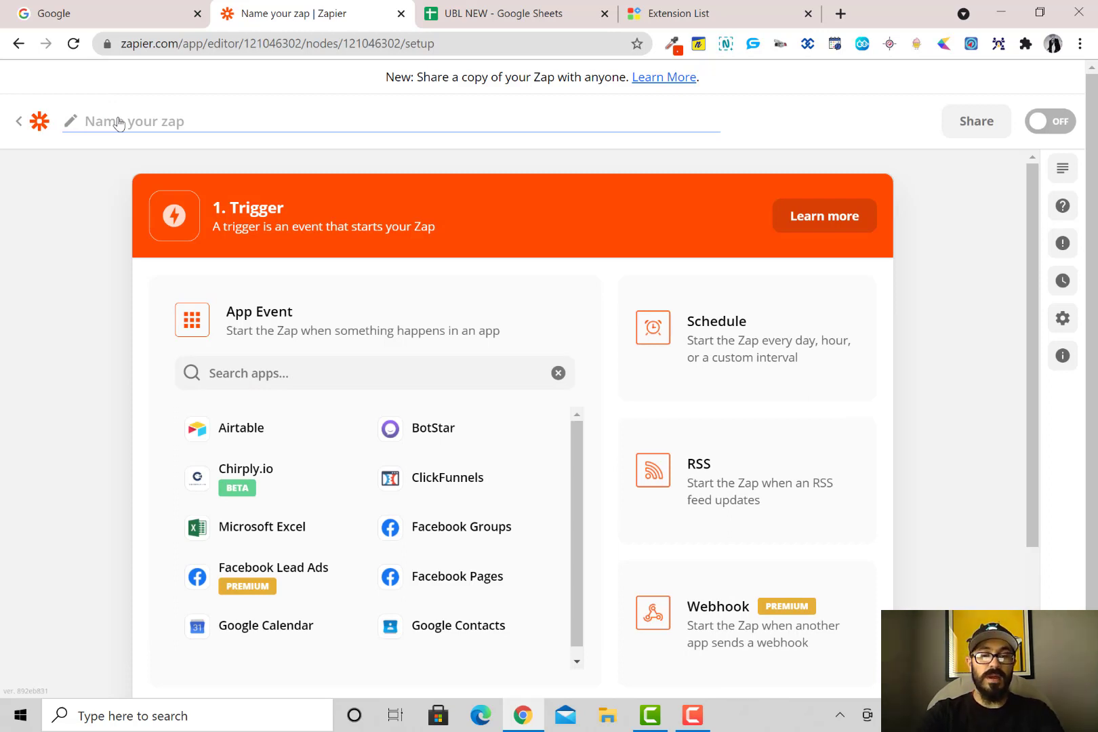
type("Mechanics")
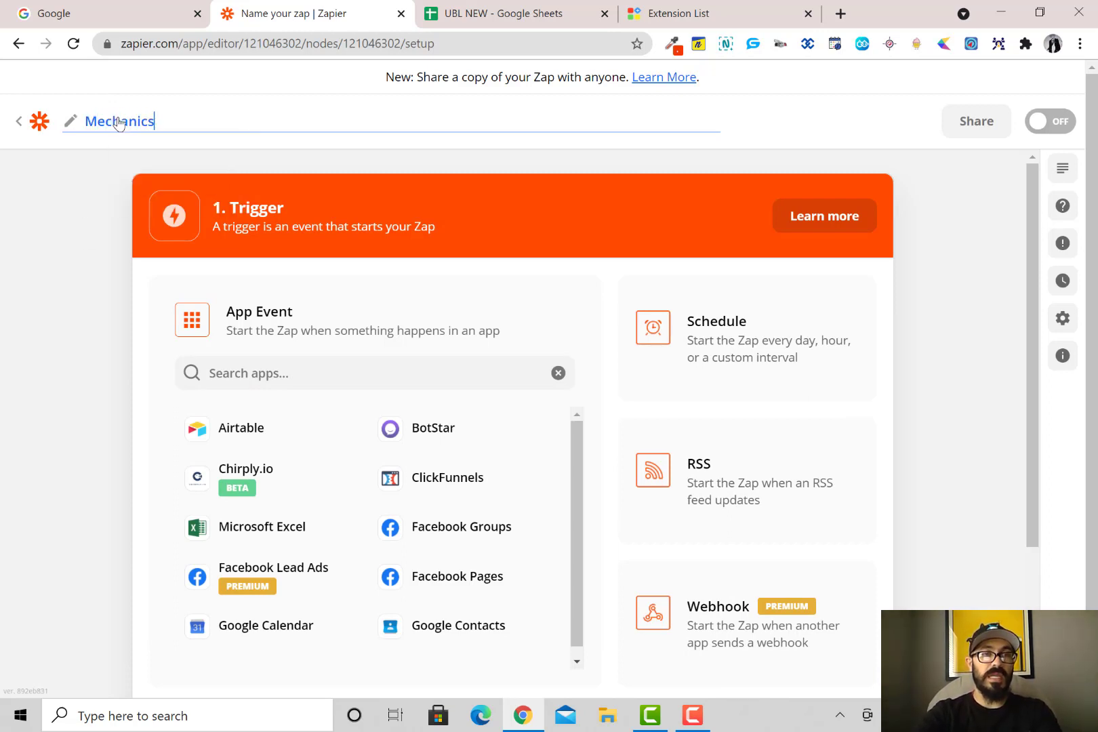
key("BackSpace")
type(" Shop")
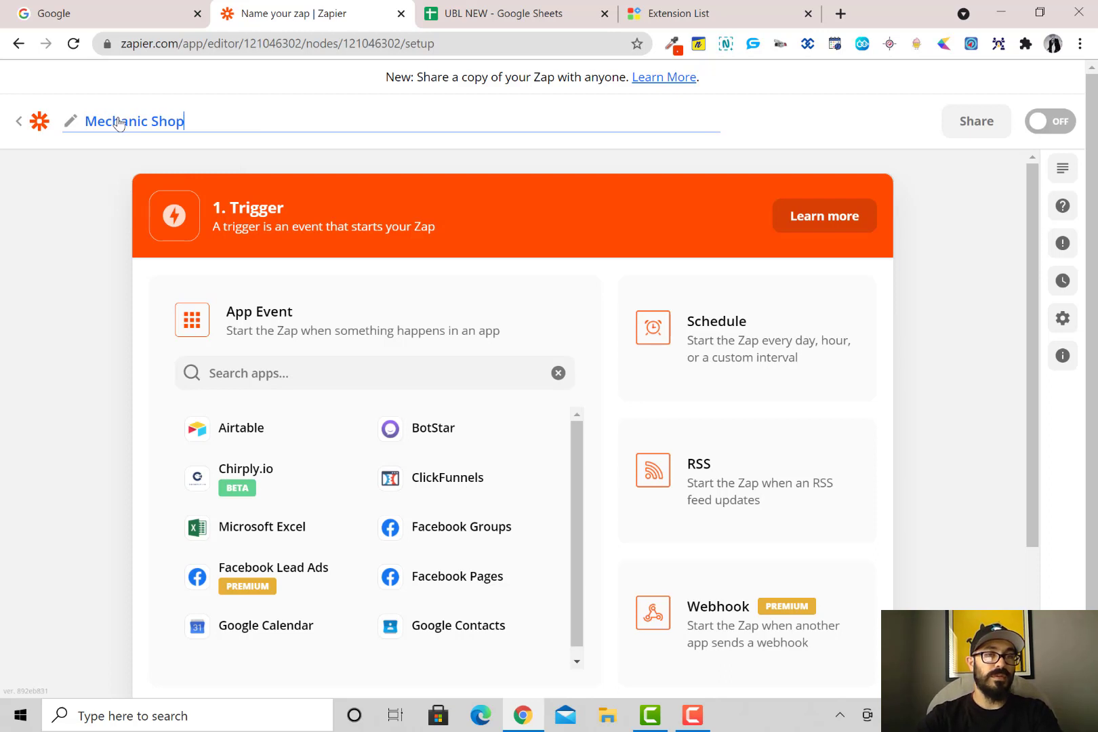
left_click(34, 253)
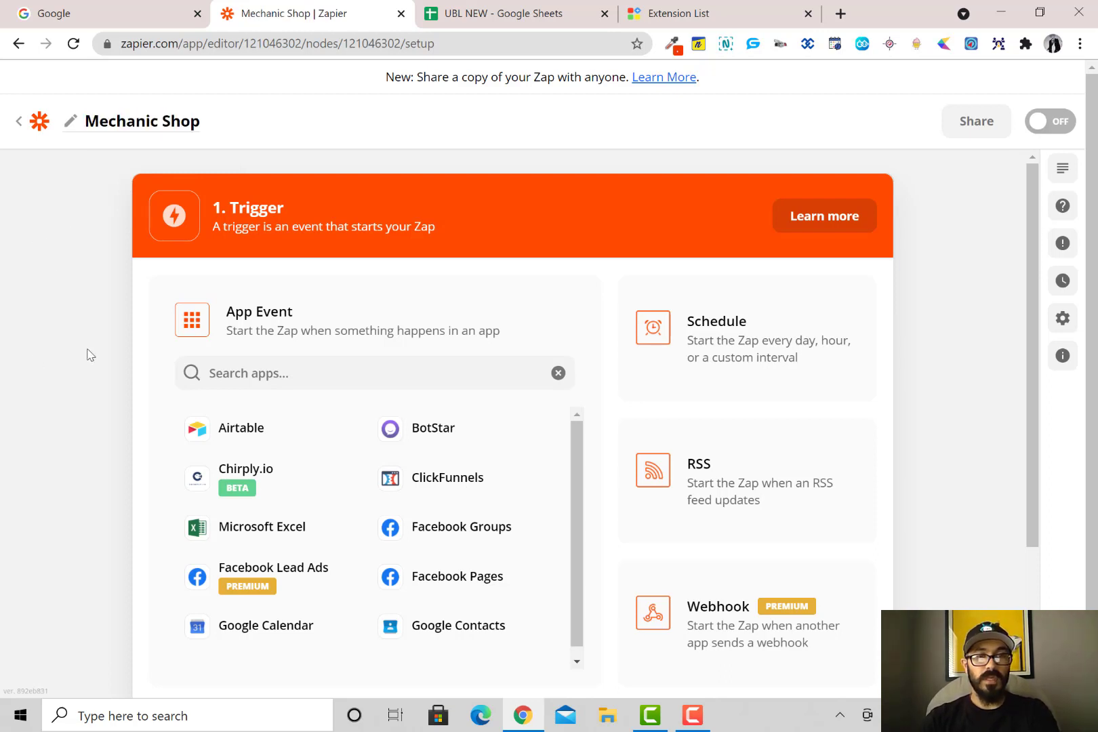
Set the trigger to Webhooks by Zapier with the Catch Hook event
left_click(278, 371)
type("we")
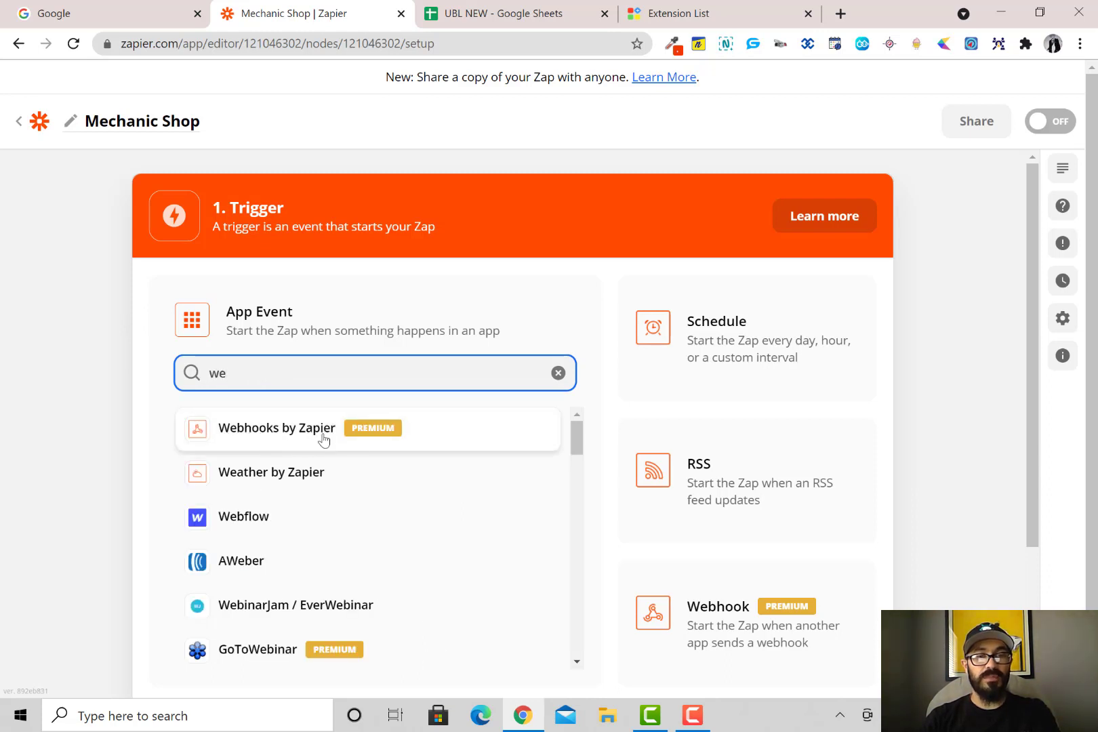
left_click(372, 438)
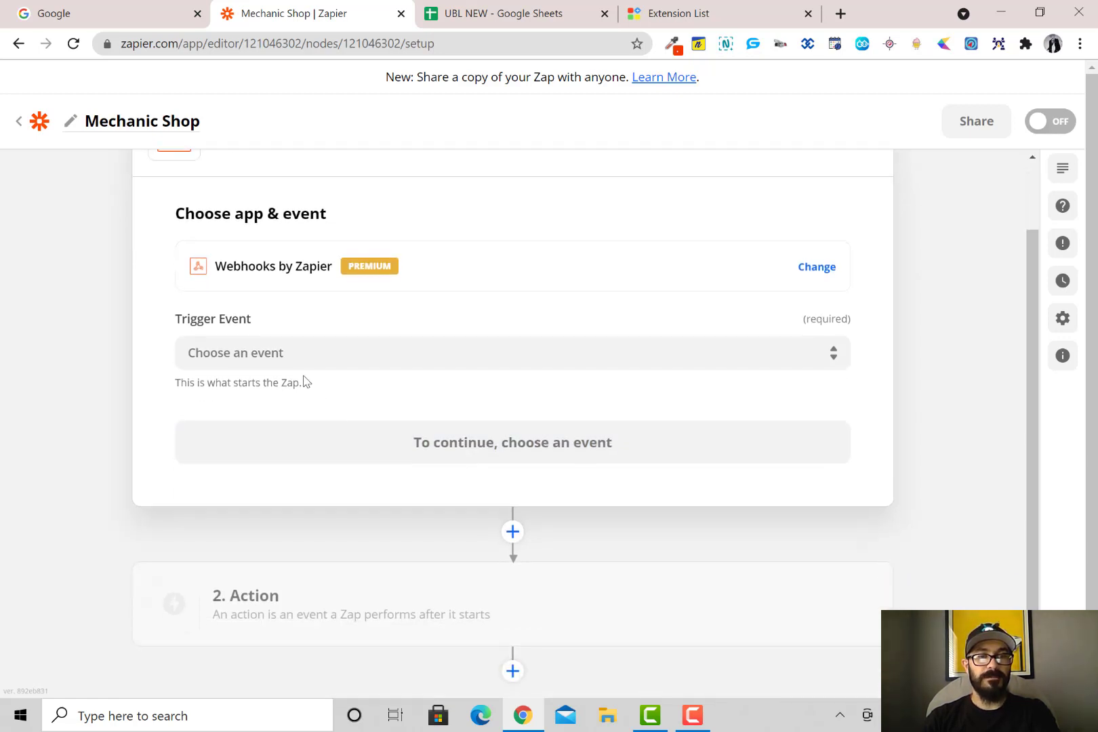
left_click(300, 358)
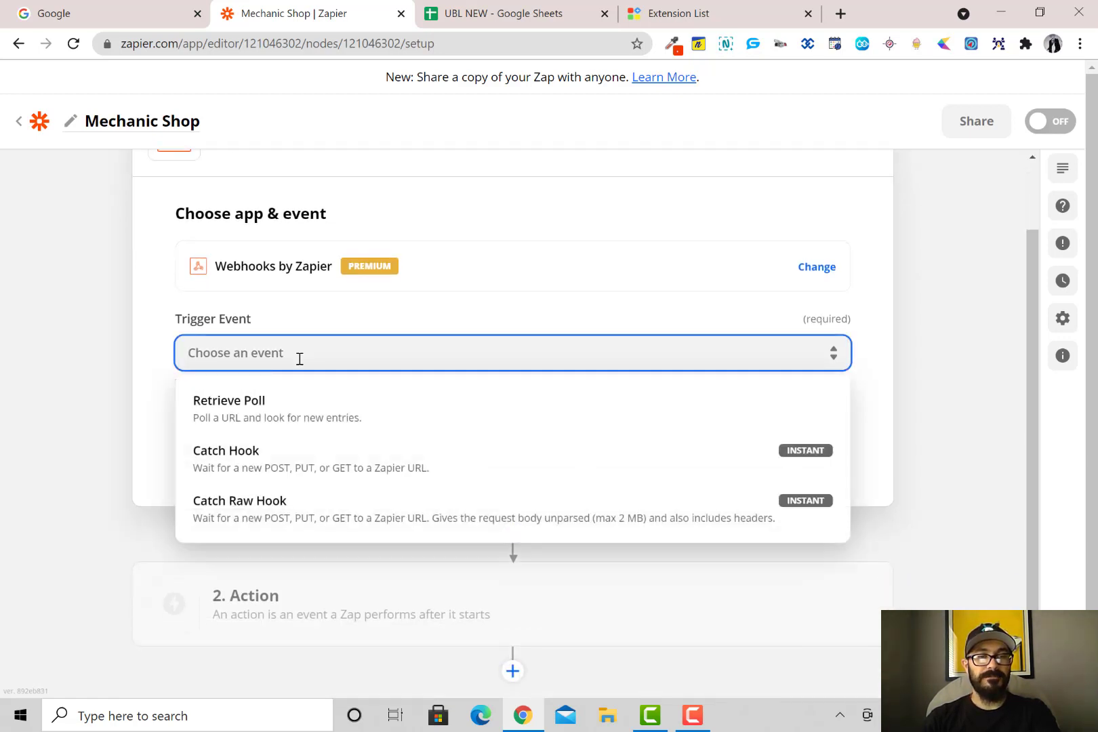
left_click(250, 466)
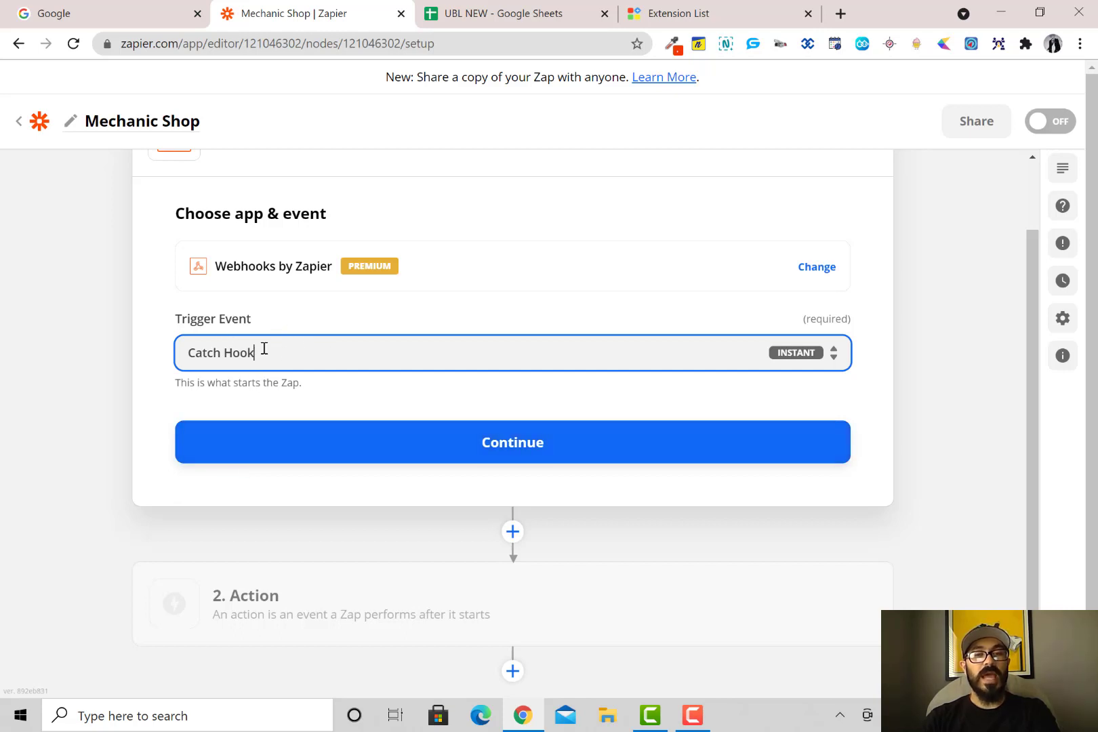
left_click(479, 442)
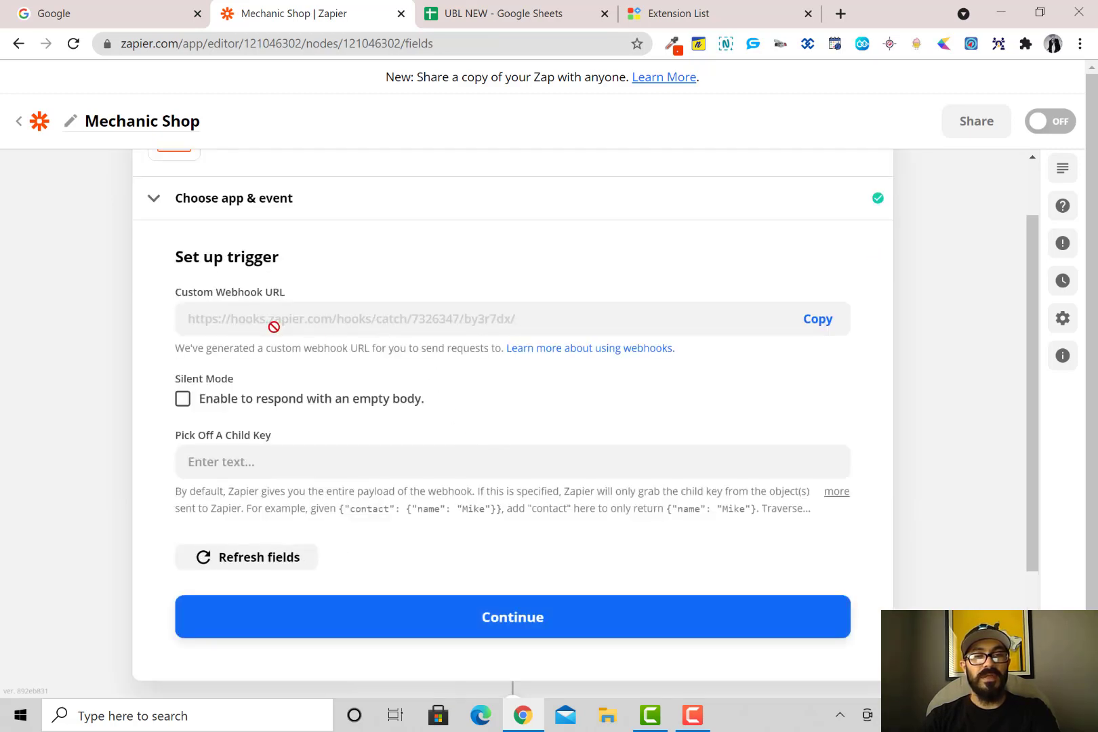
Copy the custom webhook URL and sign in to Core Business Leads with the saved e-mail
left_click(814, 326)
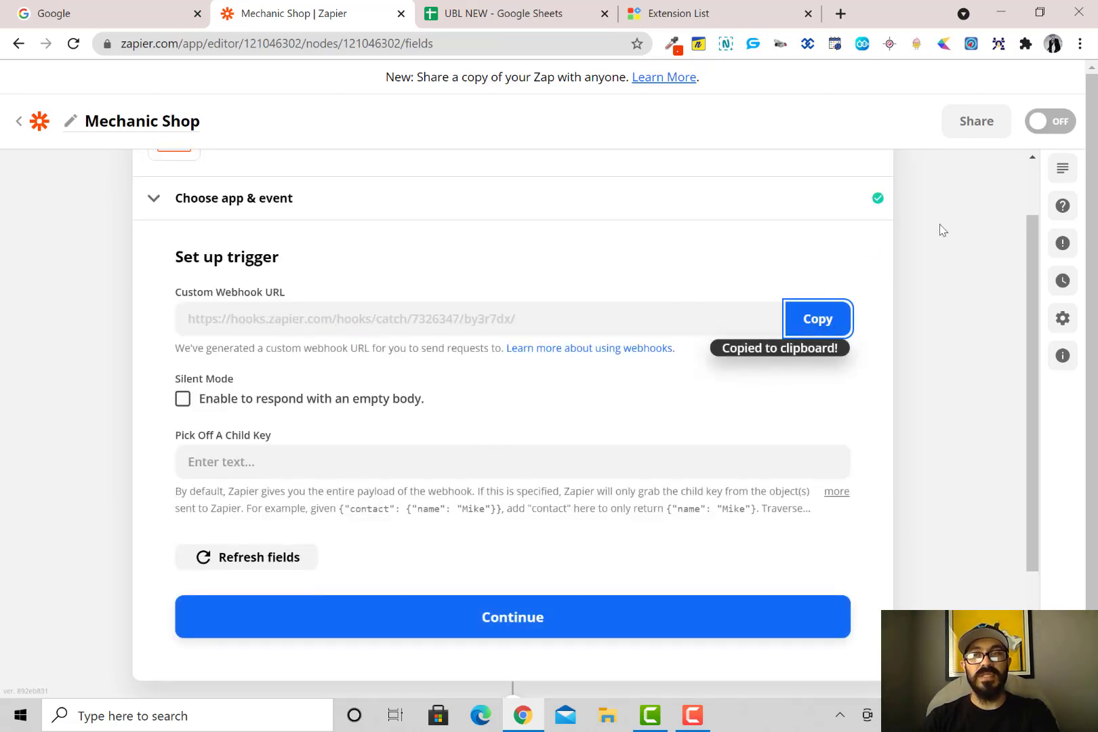
left_click(999, 43)
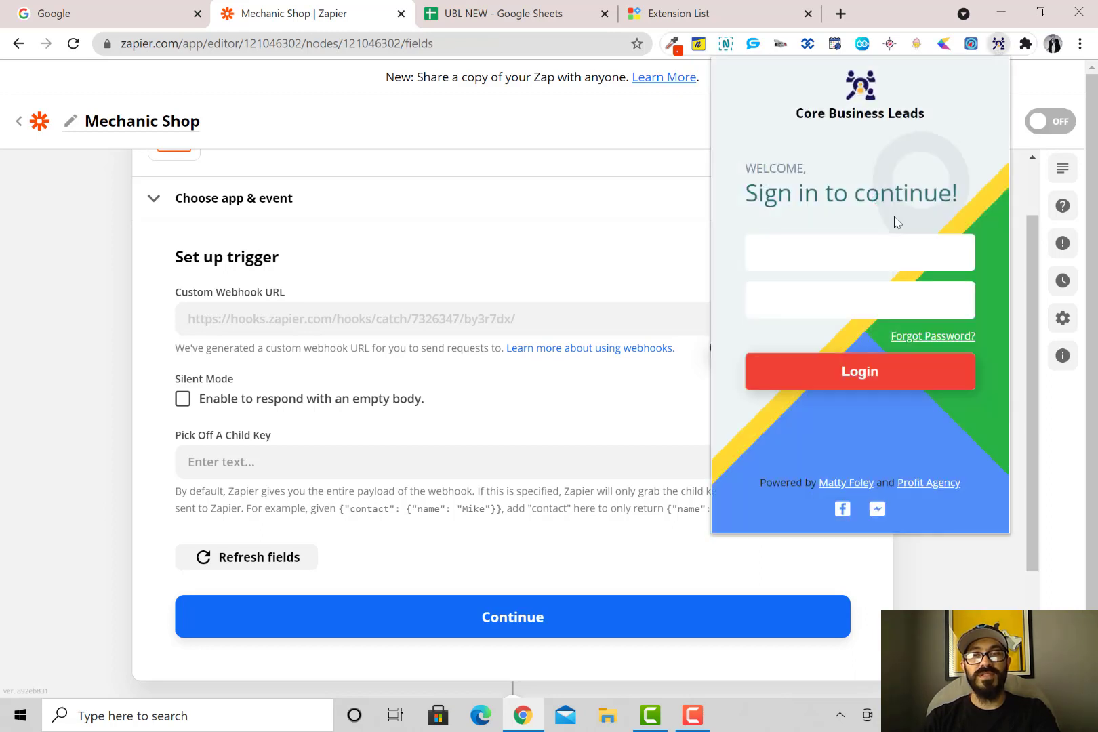
left_click(805, 264)
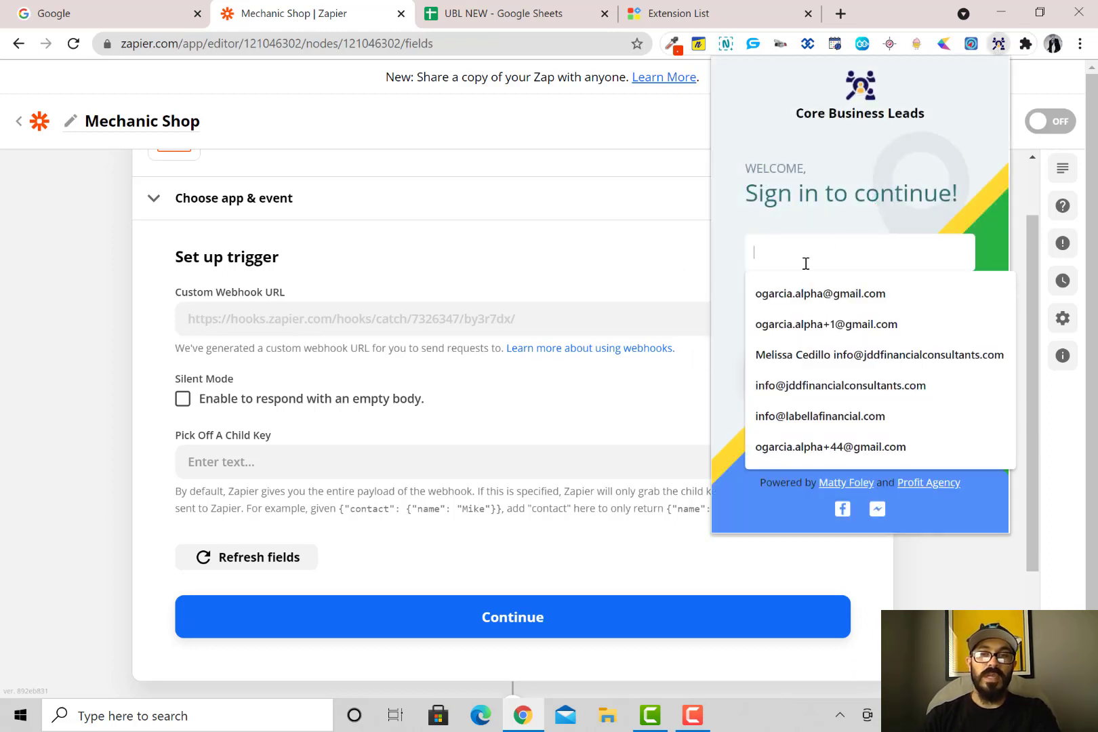
left_click(846, 325)
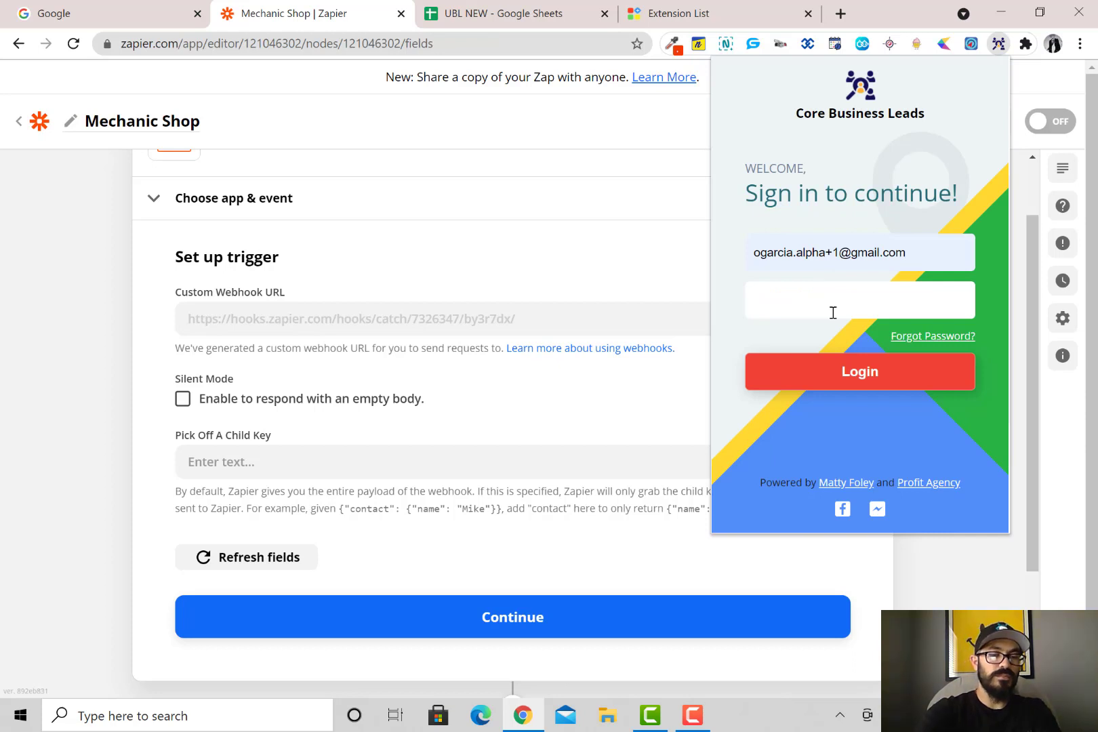
left_click(860, 371)
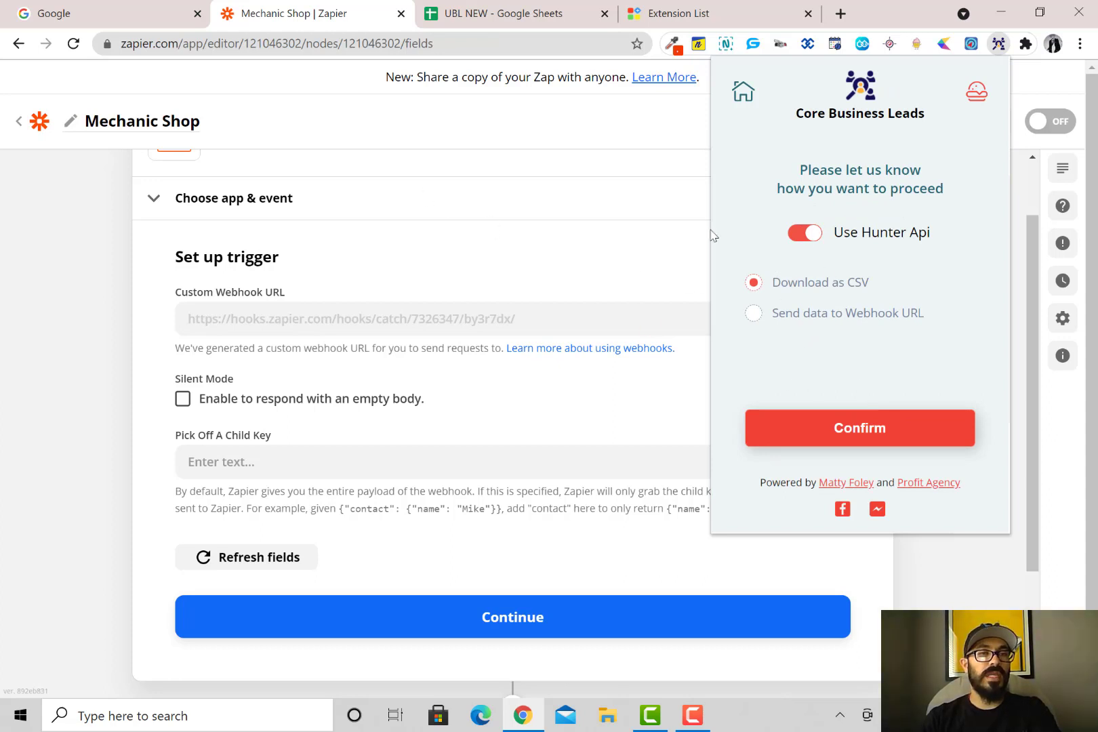
Choose 'Send data to Webhook URL' as the output and clear the old webhook URL
left_click(754, 314)
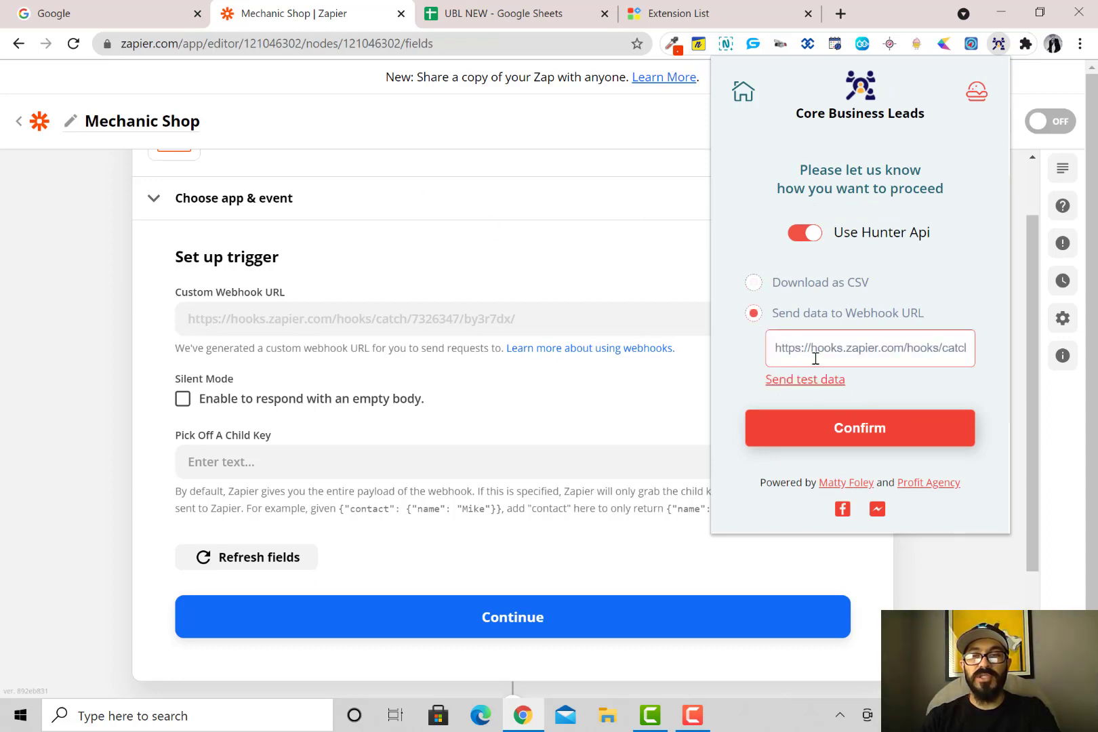
triple_click(820, 349)
key("ctrl+c")
key("BackSpace")
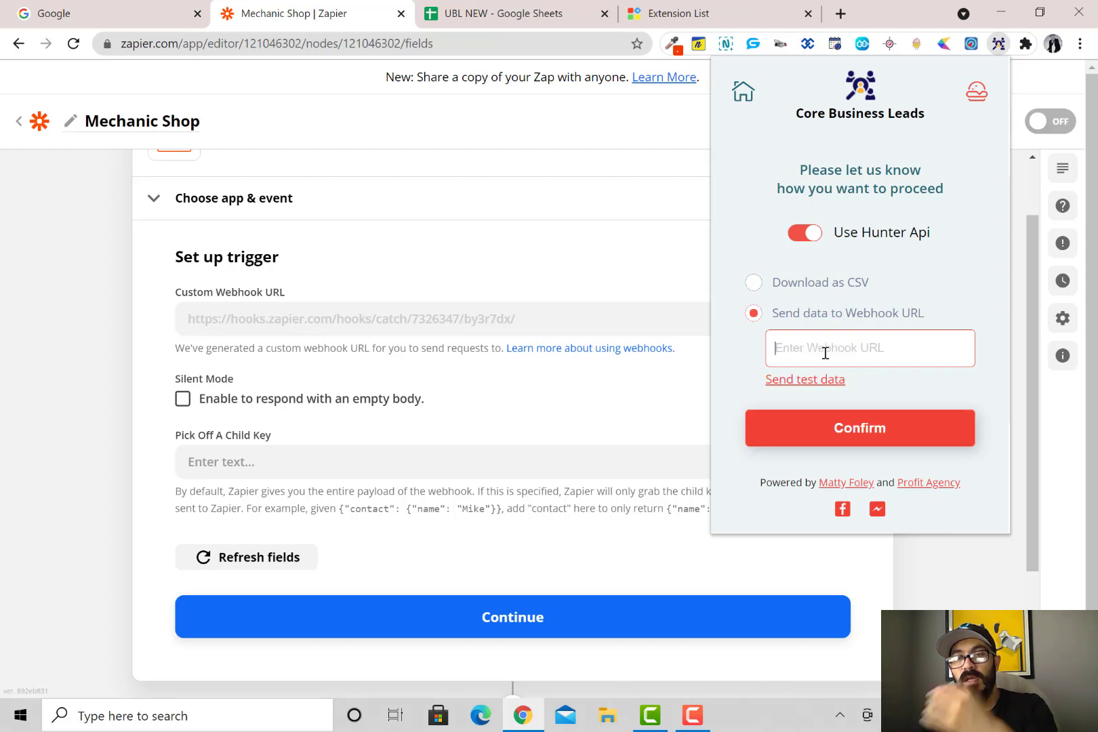
left_click(135, 13)
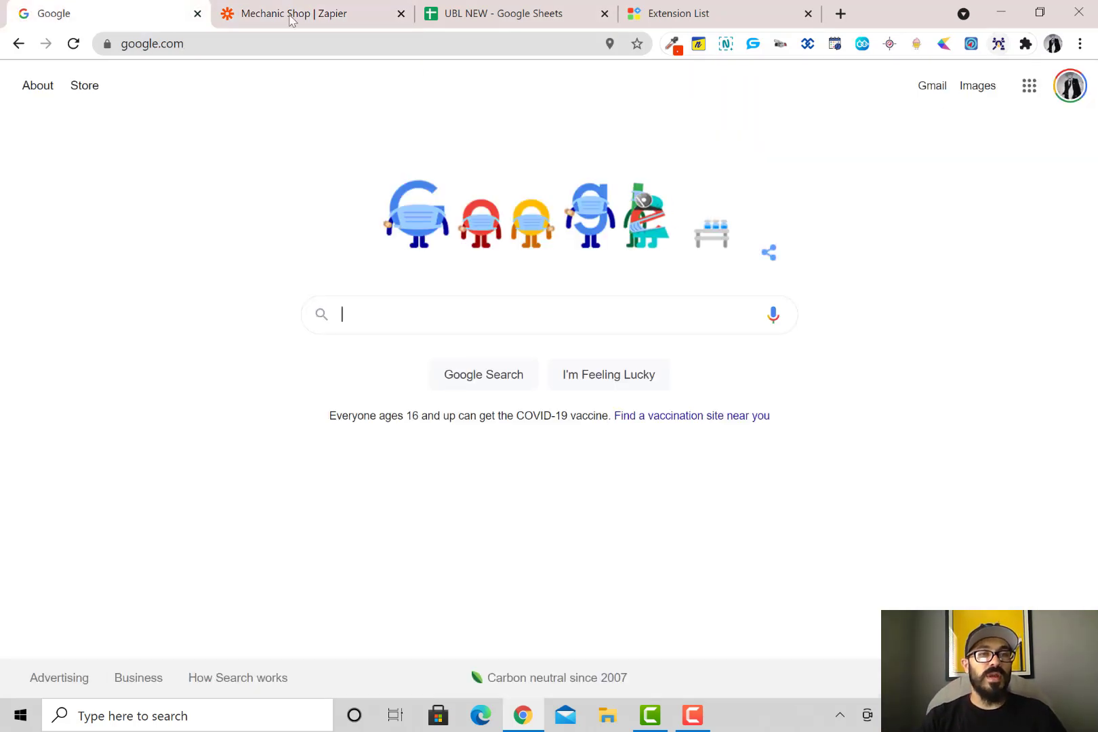
Search Google for 'mechanic shop los angeles' and open the full local results list
left_click(429, 310)
type("mechanics")
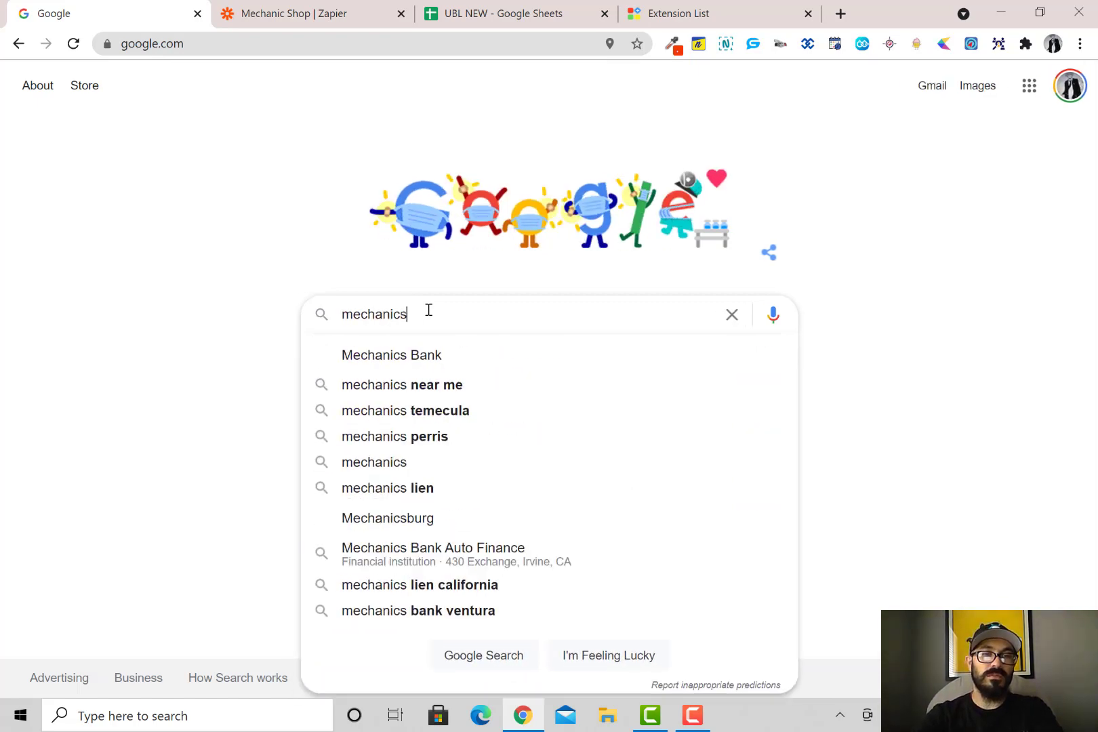
key("Return")
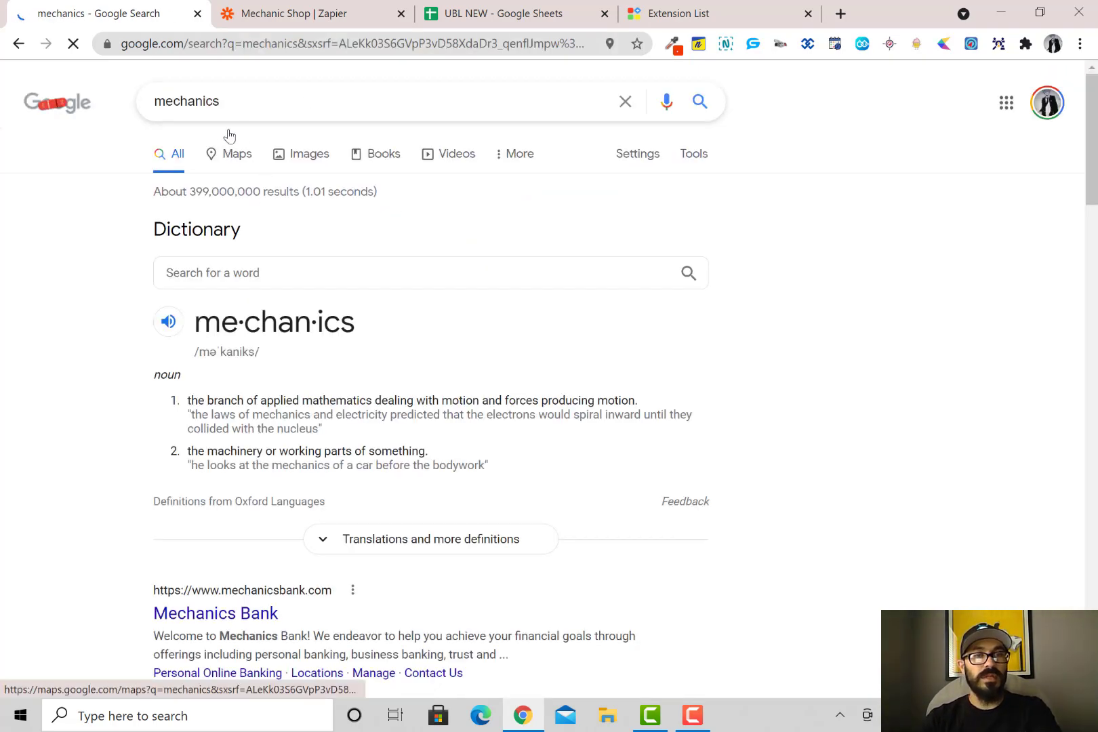
left_click(252, 111)
key("BackSpace")
key("BackSpace")
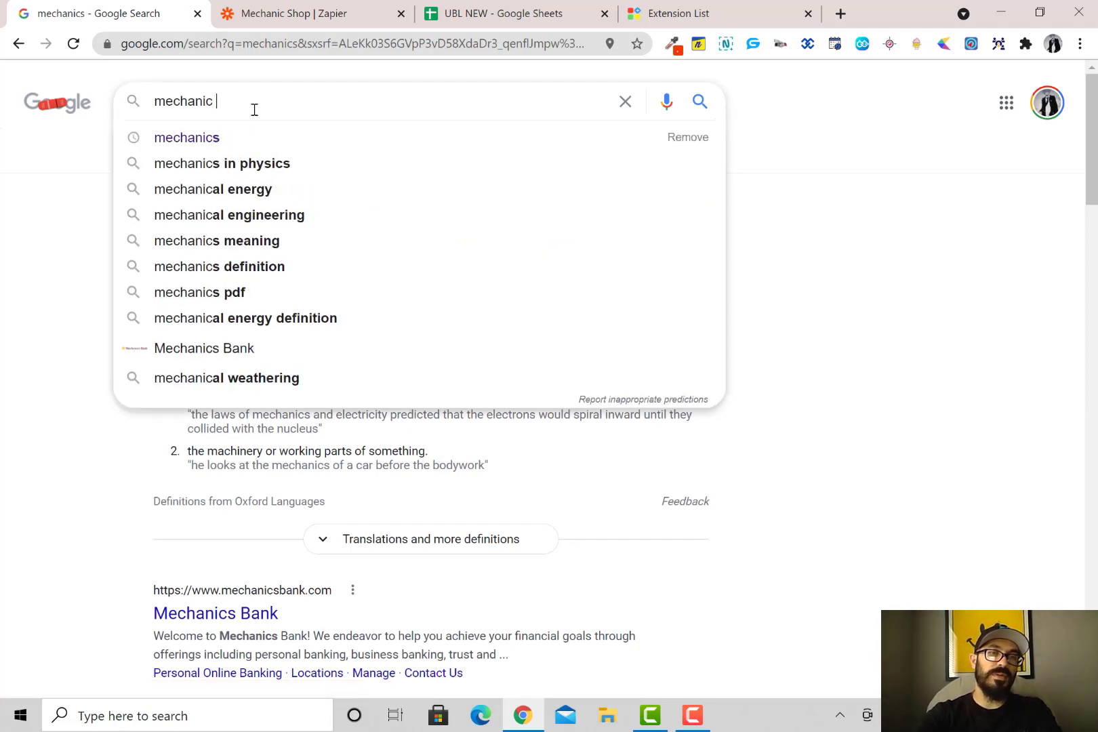
type("shop los angeles")
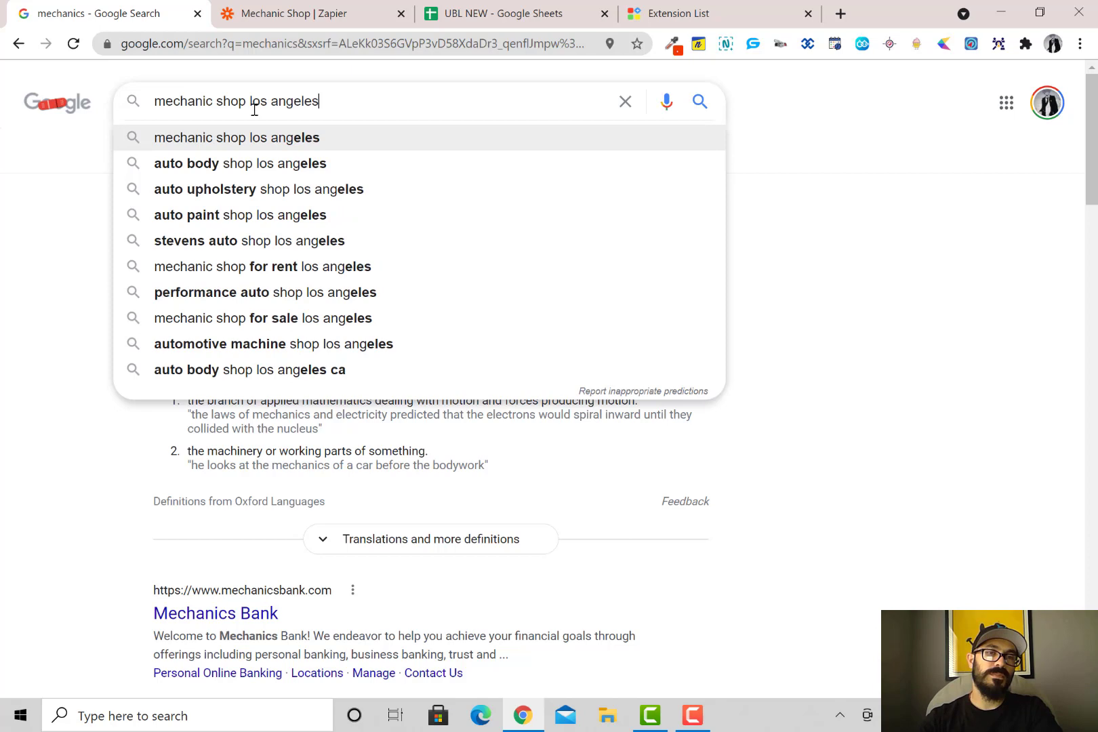
key("Return")
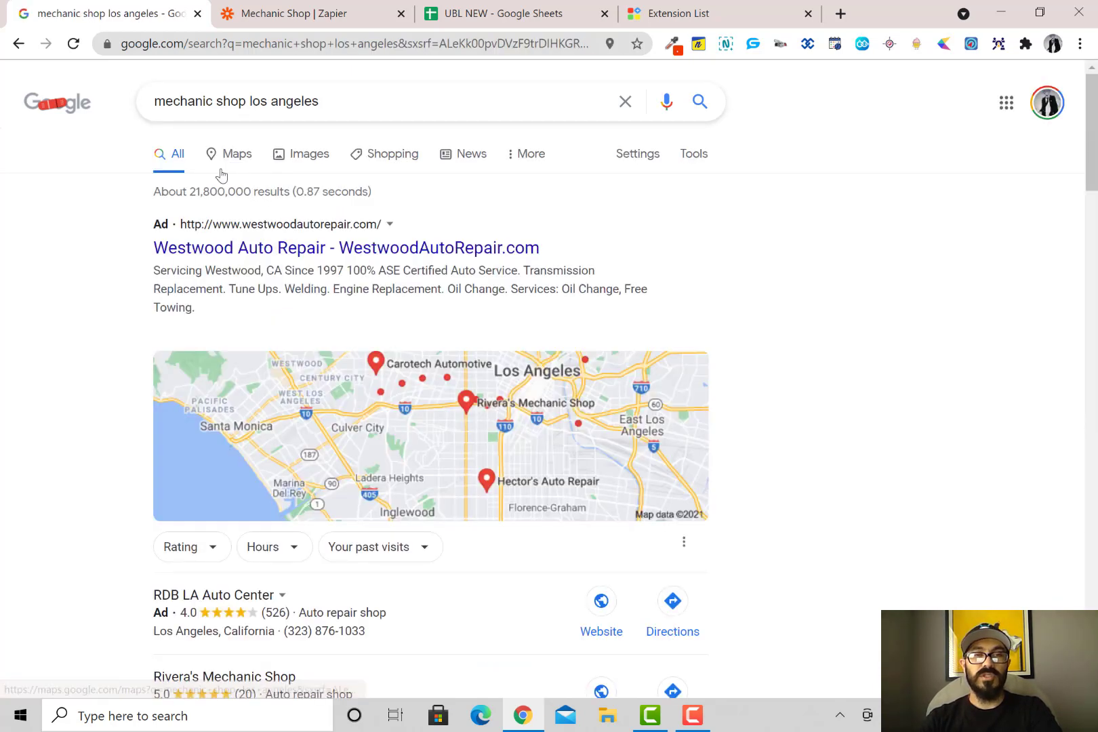
scroll(271, 256, "down", 1)
scroll(271, 256, "down", 7)
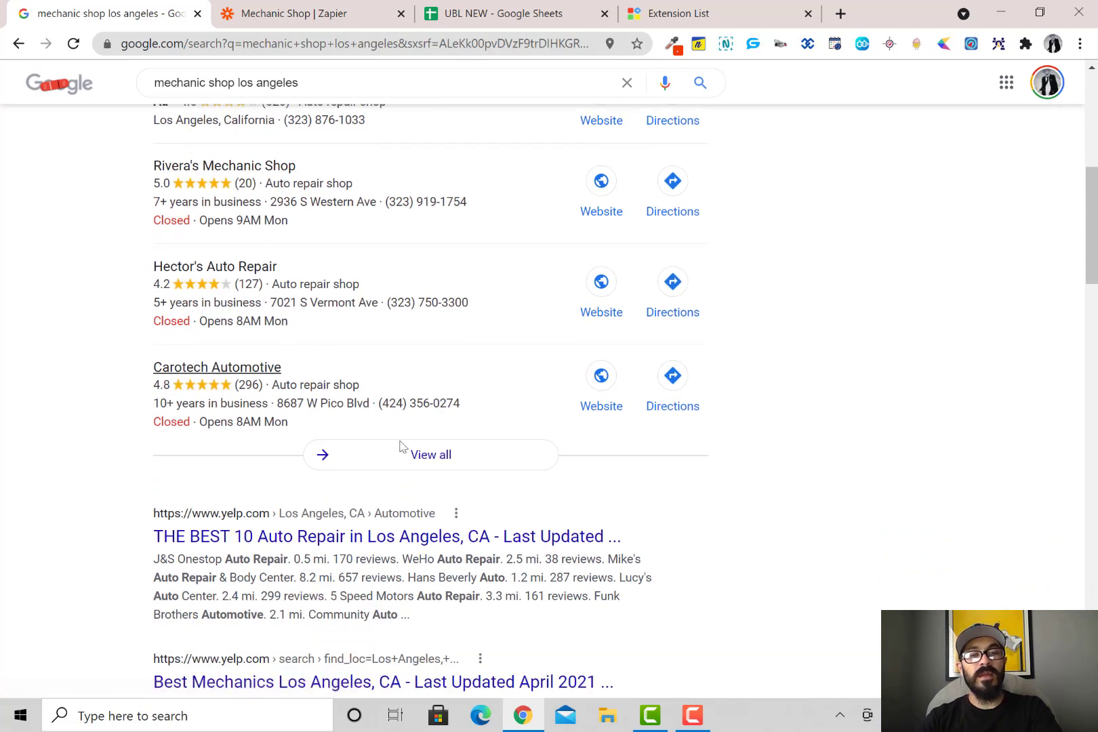
left_click(420, 460)
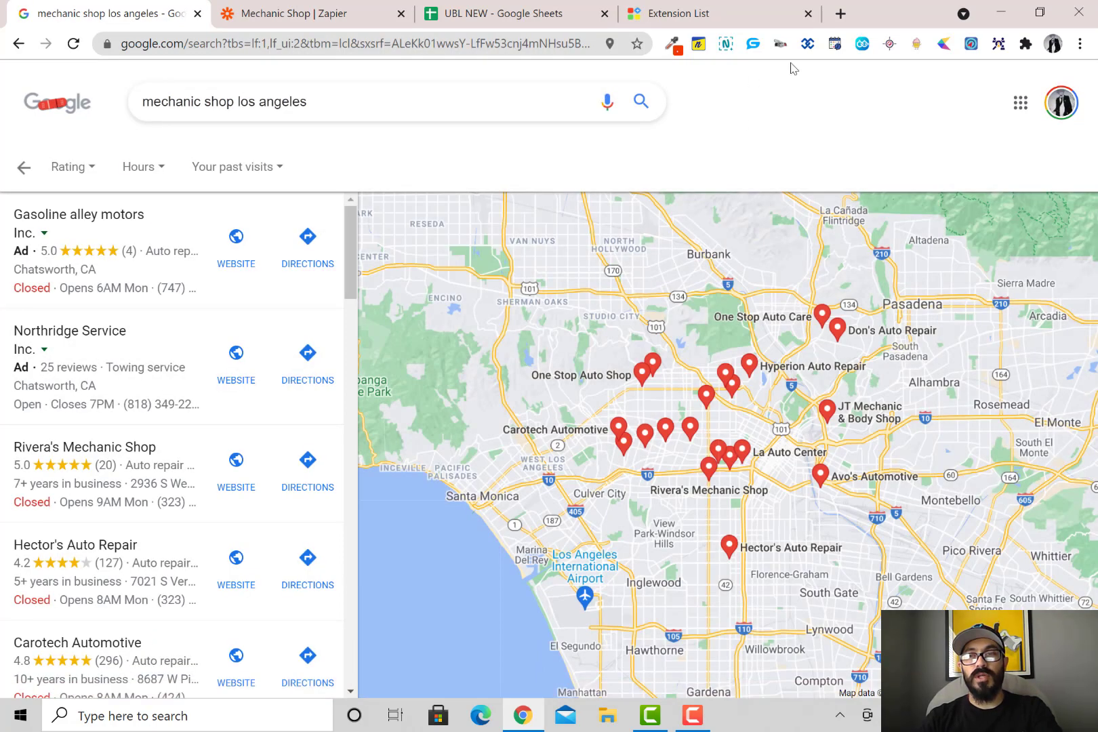
Paste the Zapier hook URL into Core Business Leads' webhook field and send the test data
left_click(998, 45)
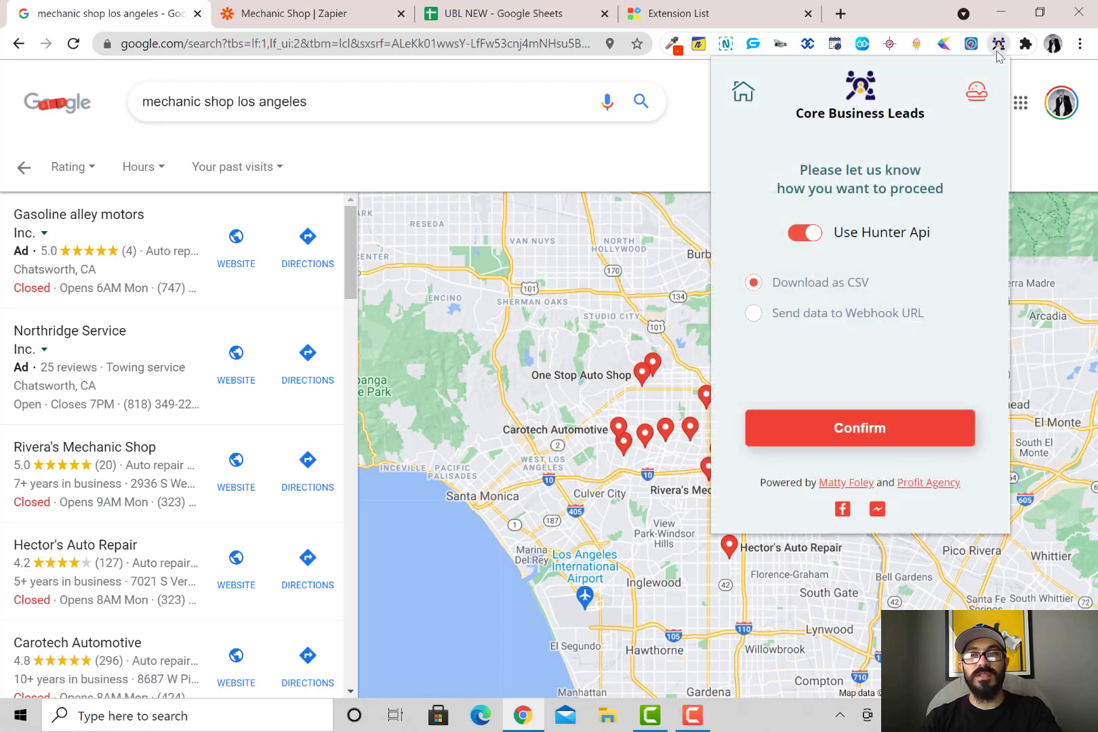
left_click(753, 314)
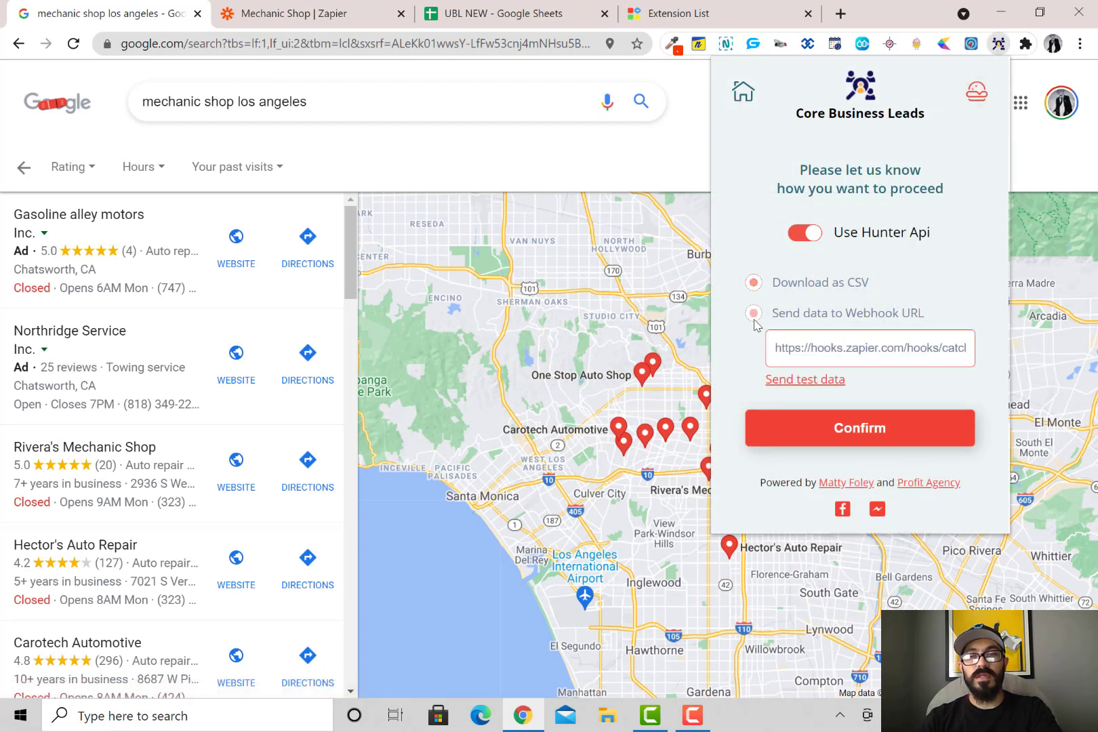
triple_click(842, 348)
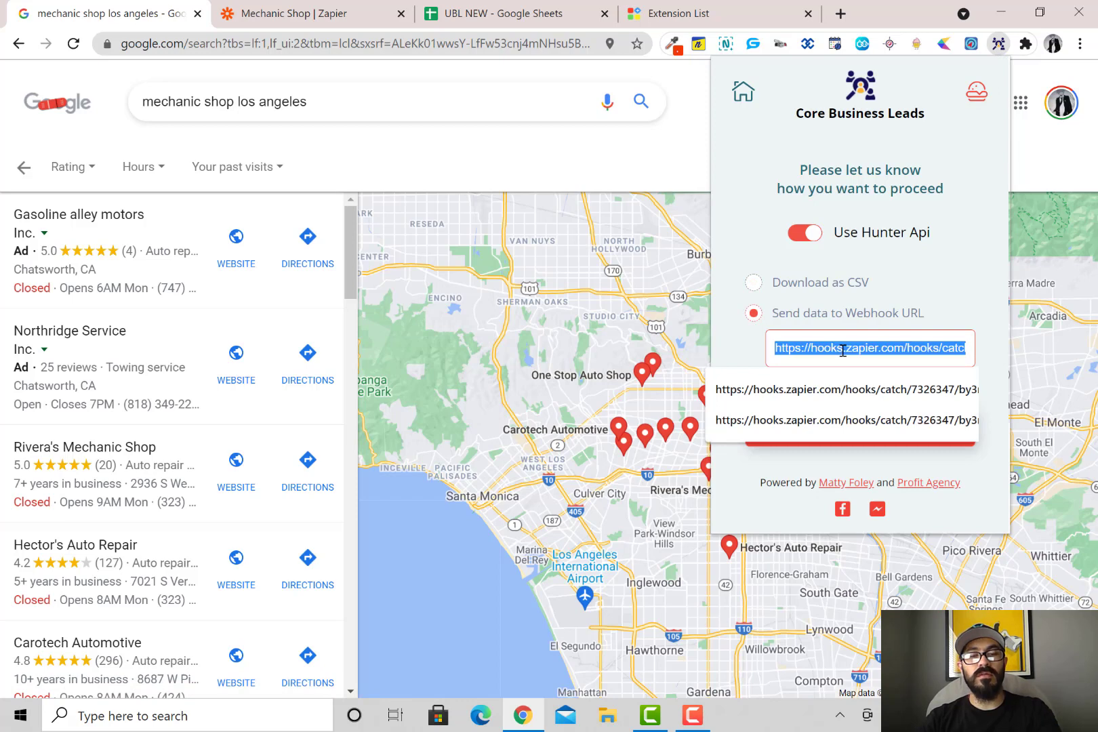
key("ctrl+v")
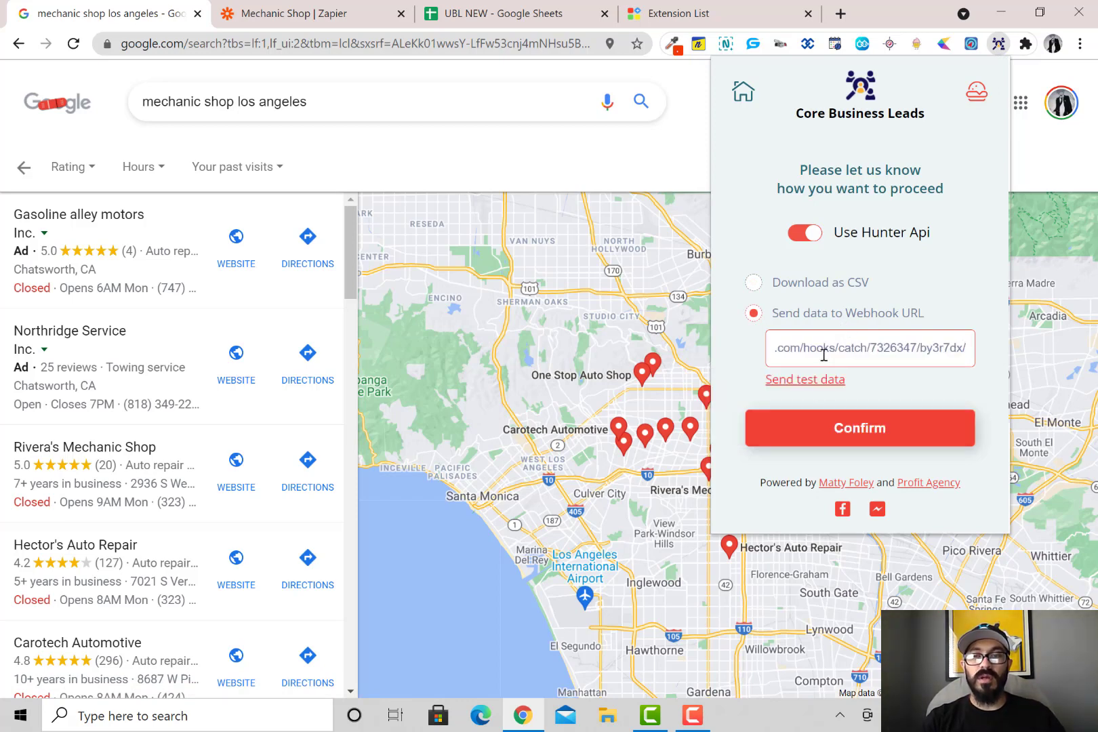
left_click(820, 384)
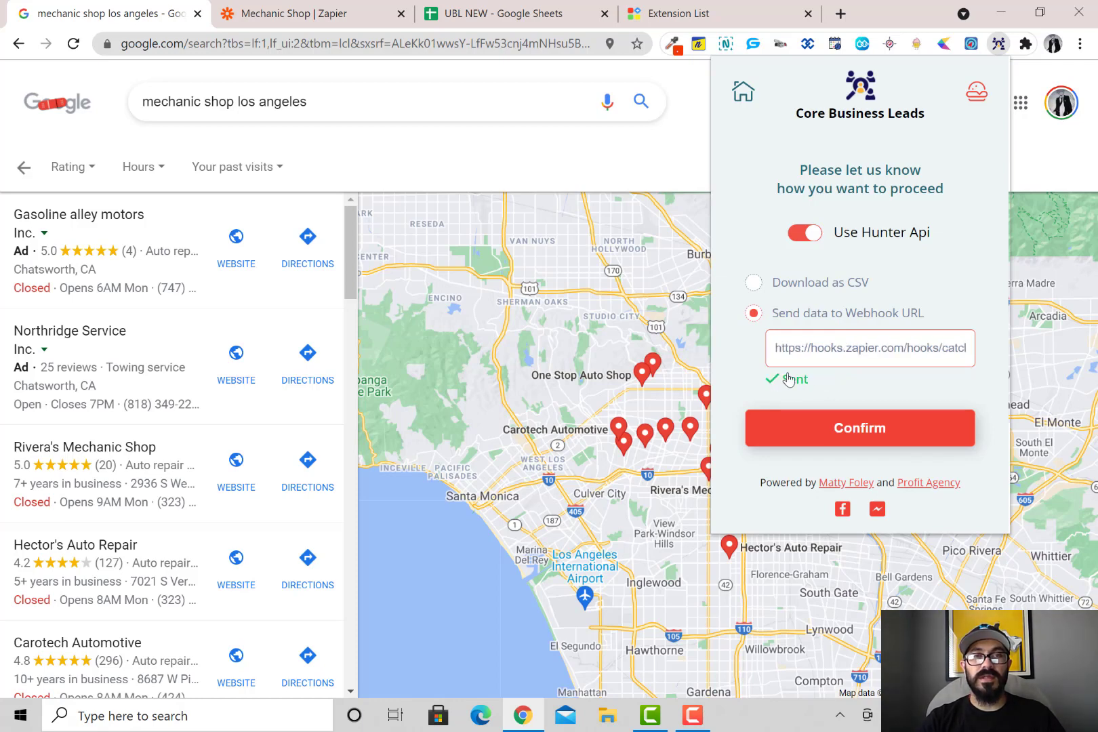
left_click(281, 19)
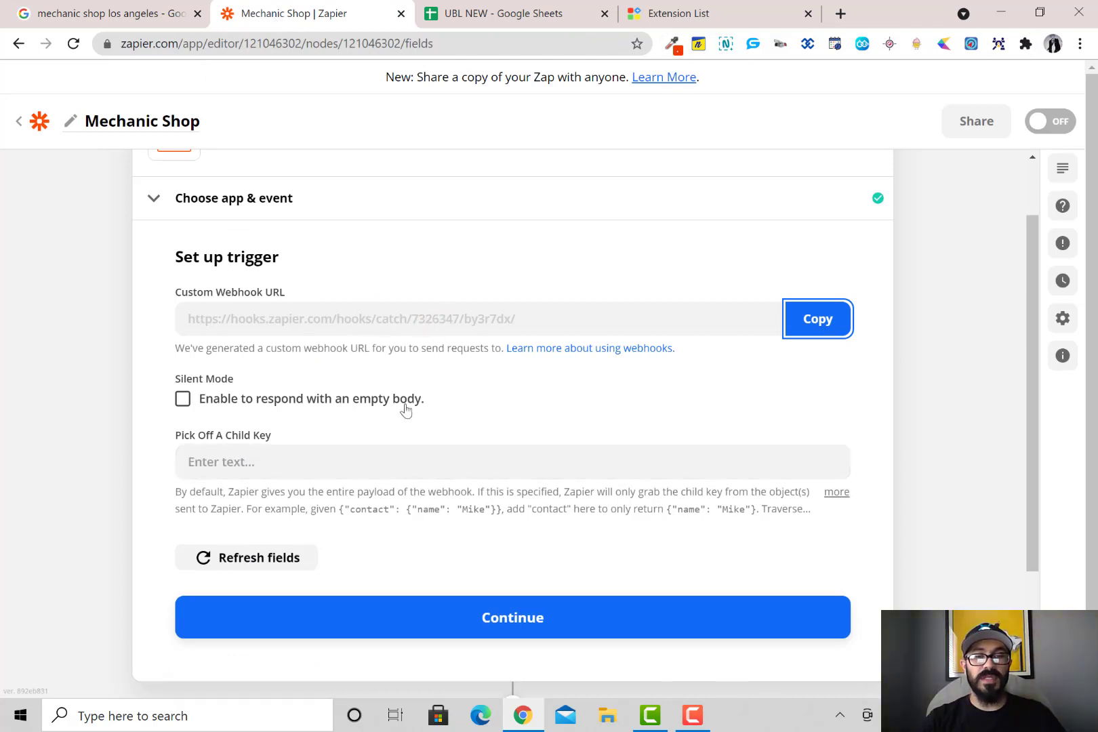
Test the Catch Hook trigger and accept Request A's sample lead fields
left_click(514, 625)
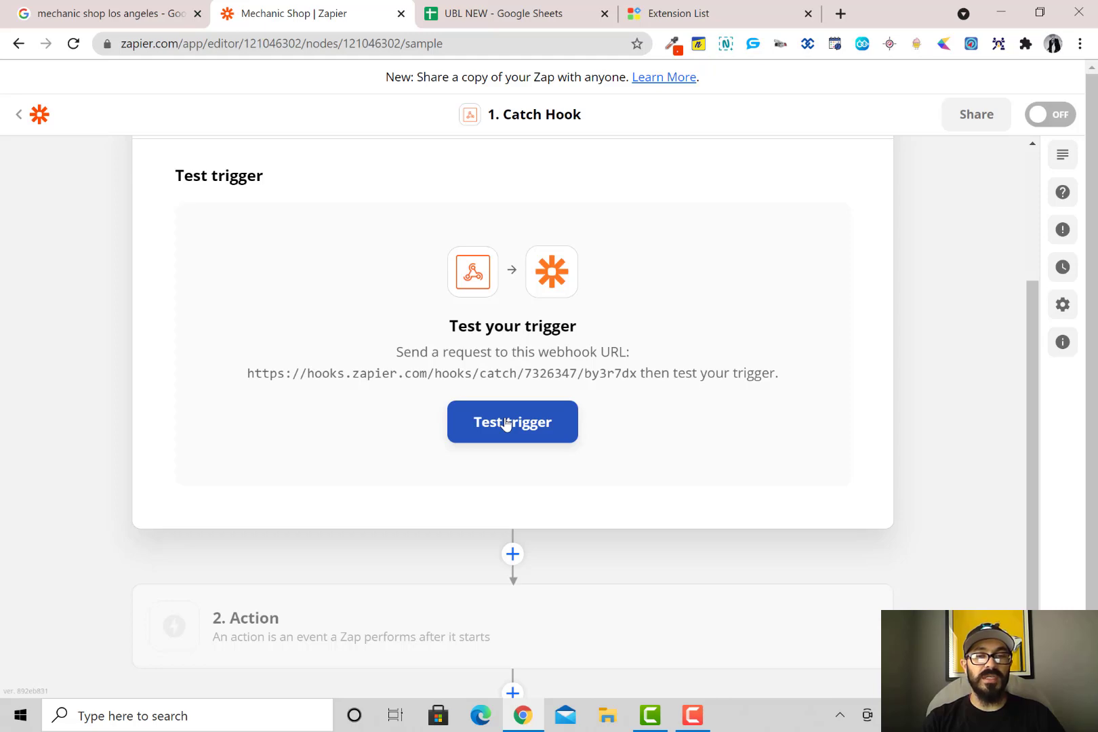
left_click(505, 424)
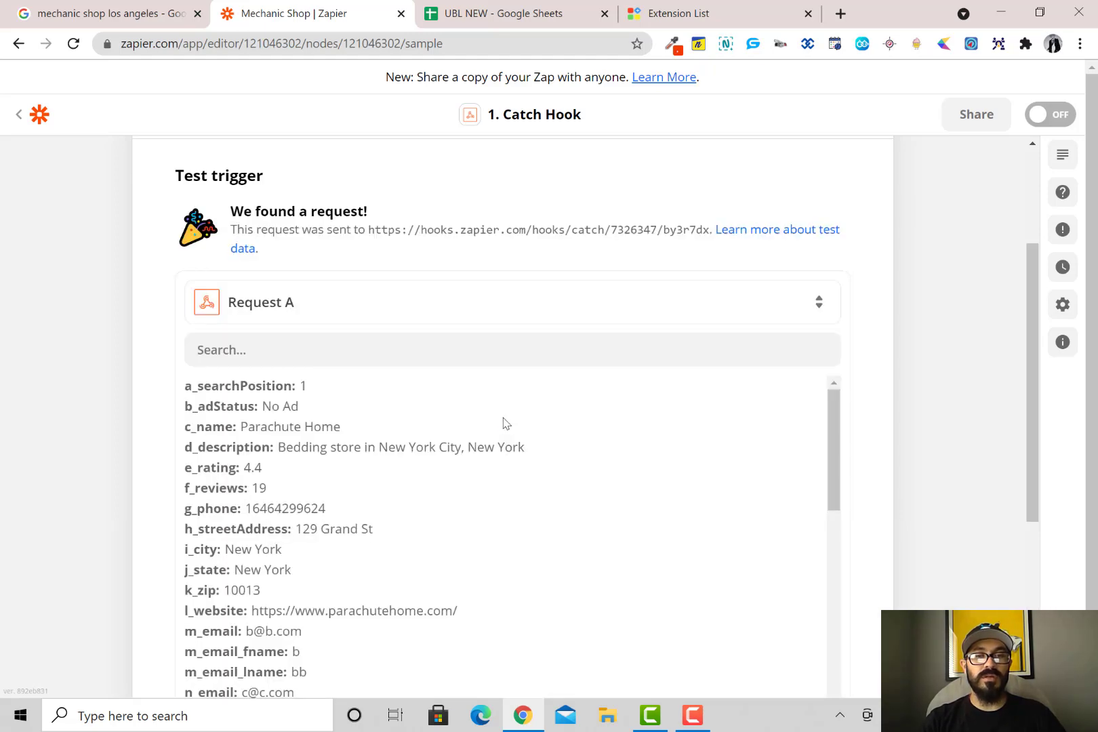
scroll(493, 405, "down", 3)
scroll(723, 306, "up", 1)
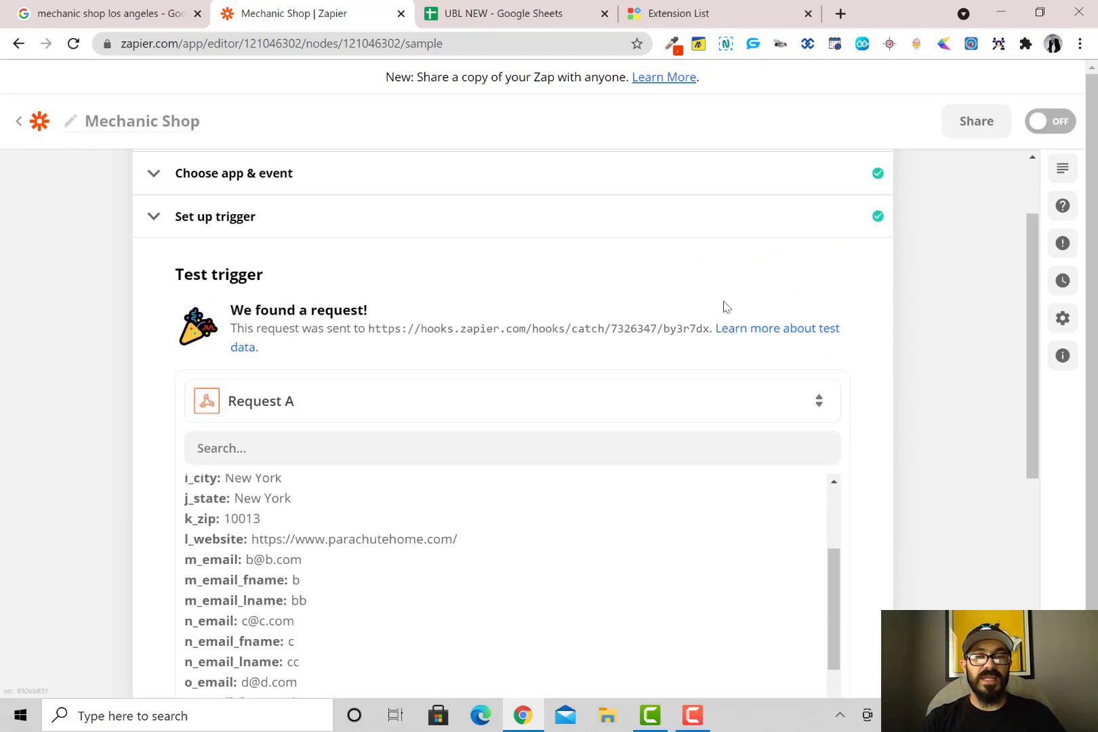
scroll(892, 372, "down", 5)
scroll(621, 366, "up", 3)
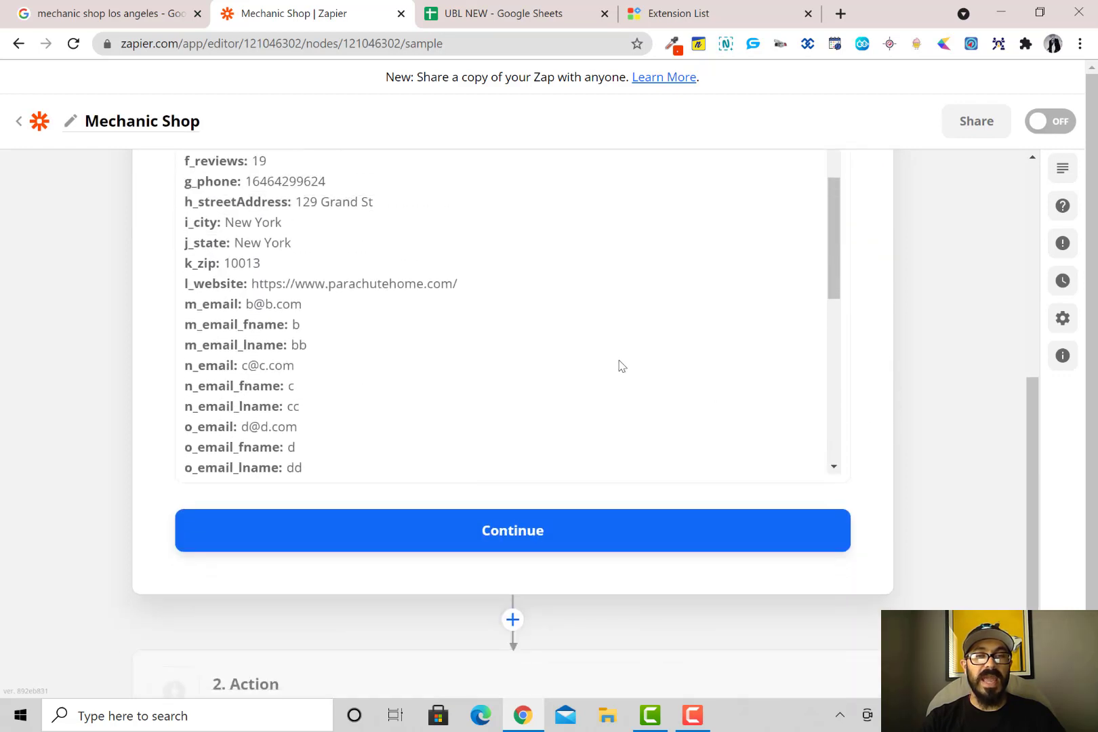
left_click(526, 530)
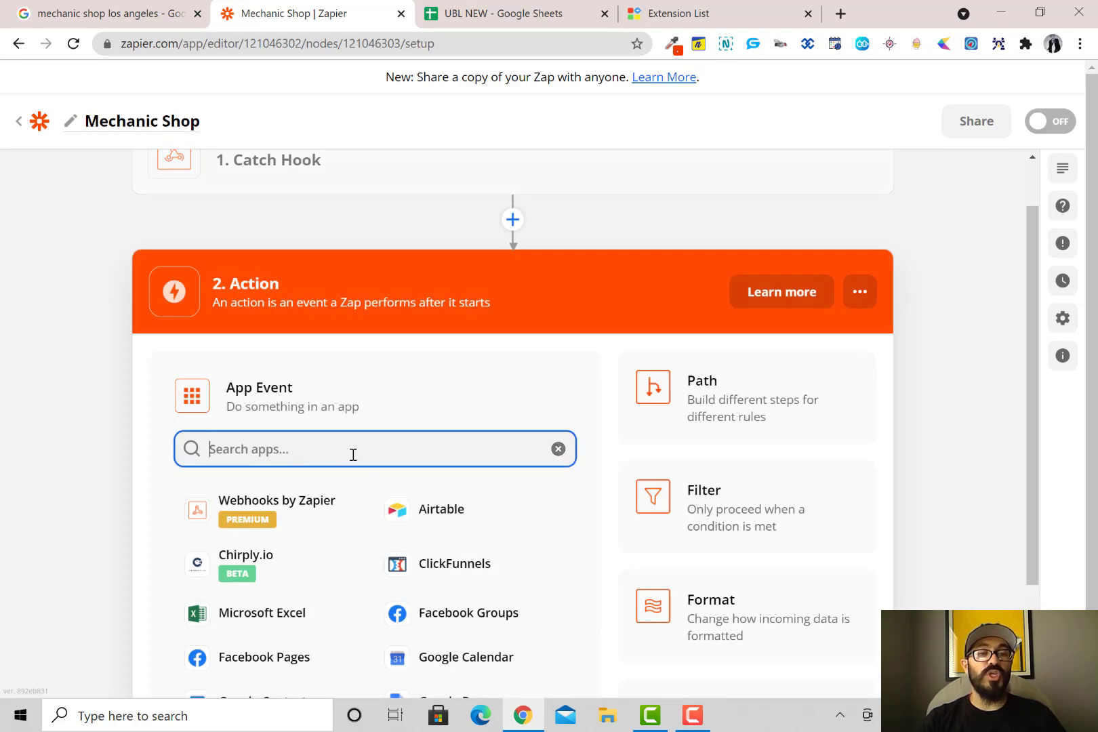
Make the action Google Sheets with the Create Spreadsheet Row event
scroll(353, 454, "up", 1)
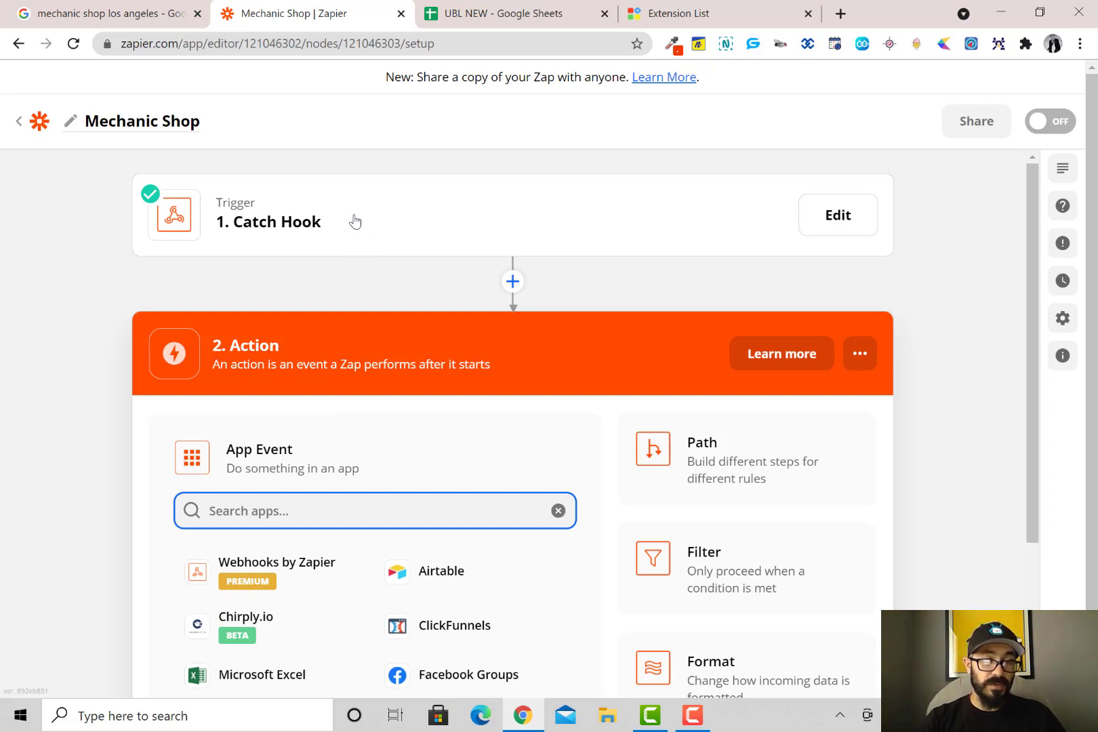
scroll(354, 221, "down", 2)
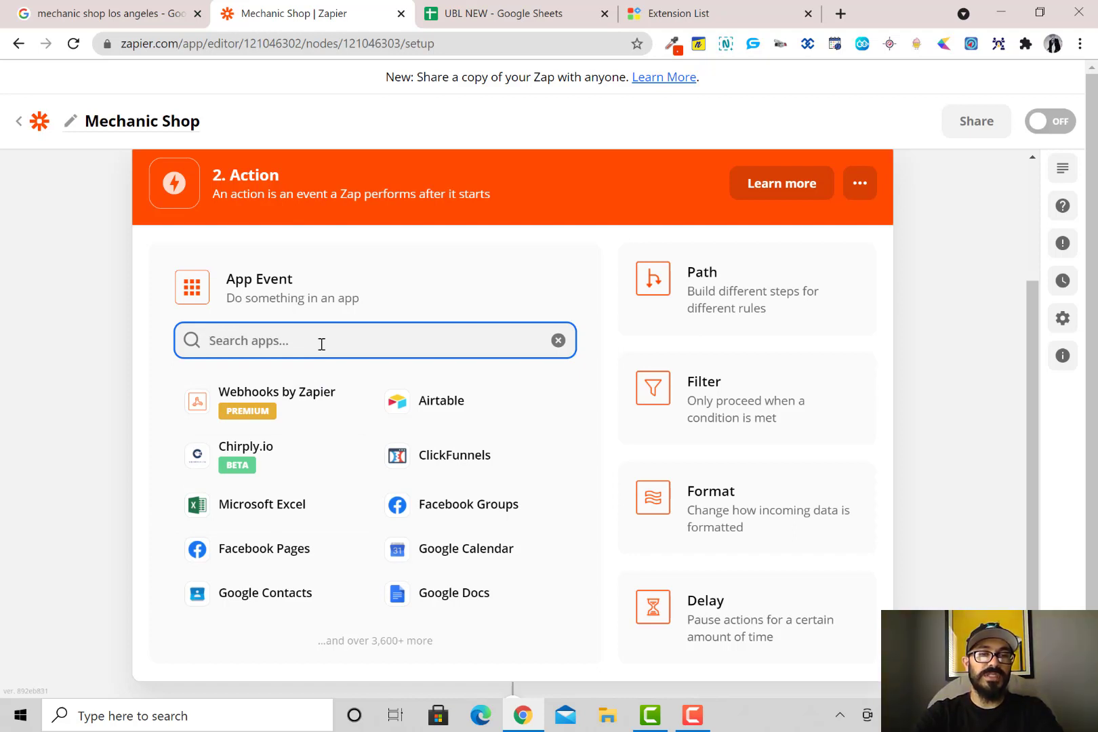
type("shee")
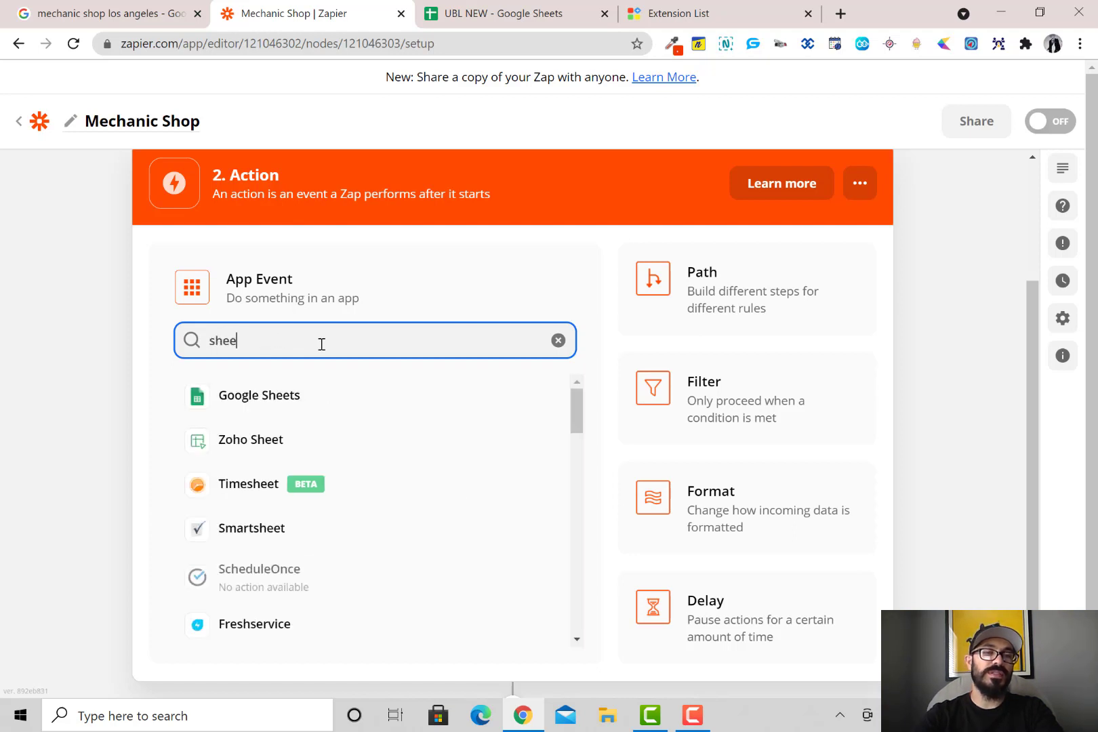
left_click(302, 396)
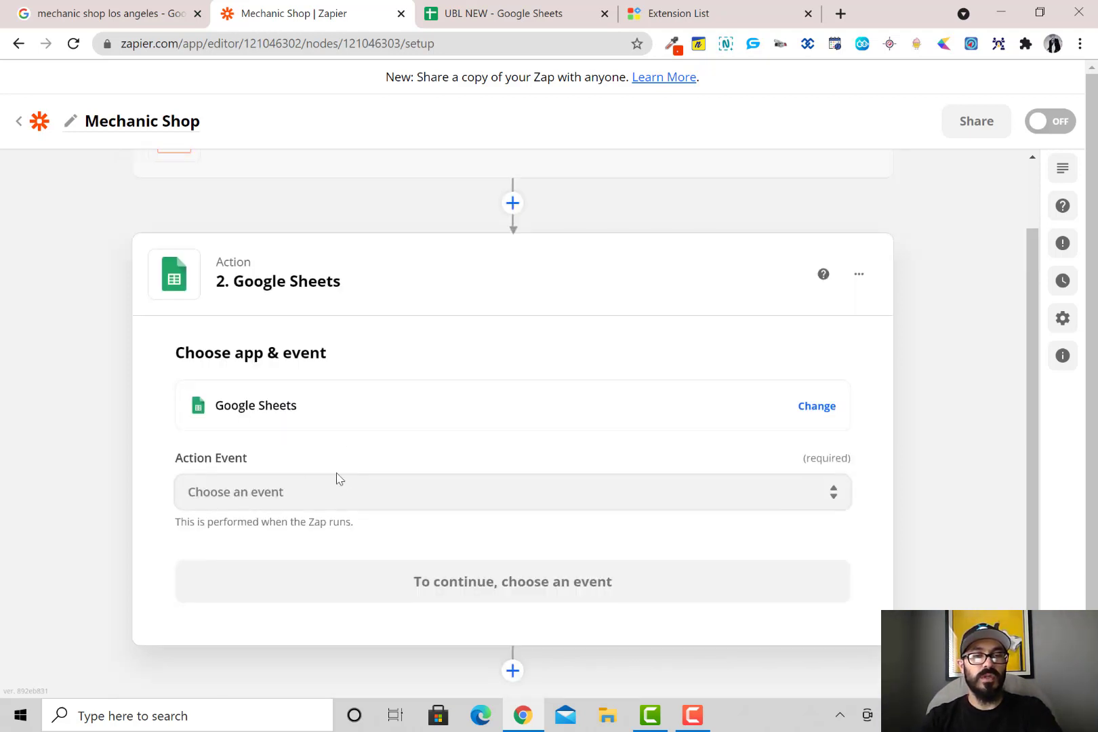
left_click(289, 484)
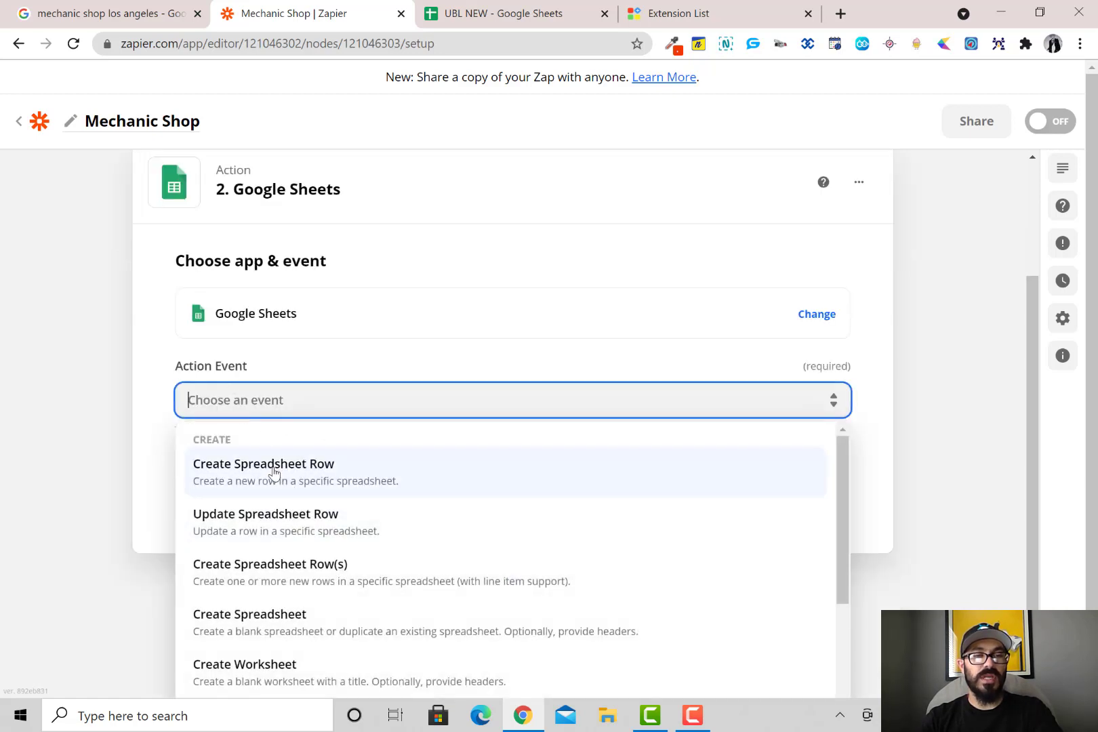
left_click(276, 479)
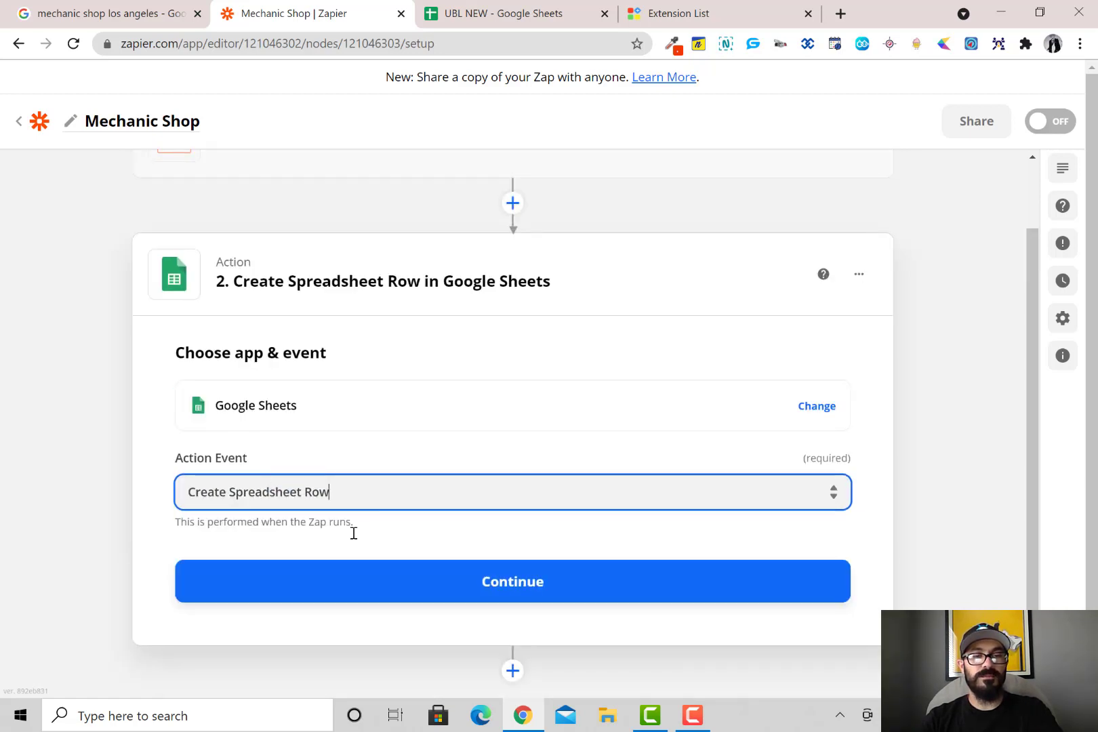
left_click(427, 579)
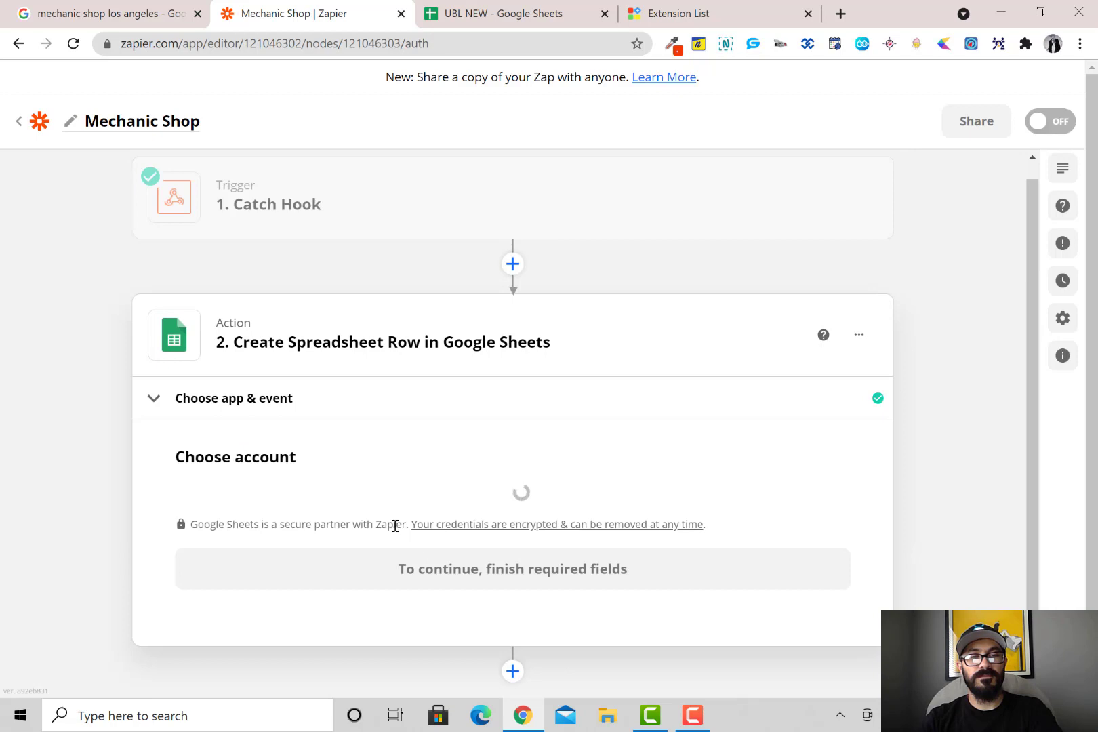
Connect the first listed Google Sheets account to the action
left_click(313, 490)
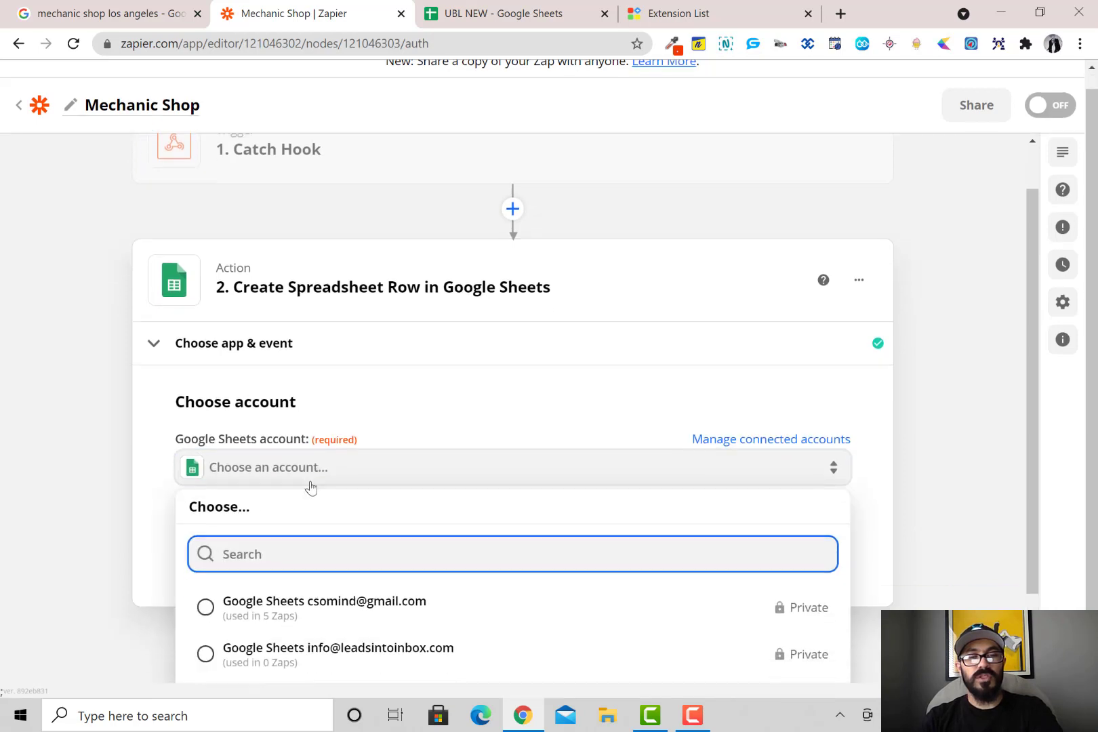
left_click(367, 507)
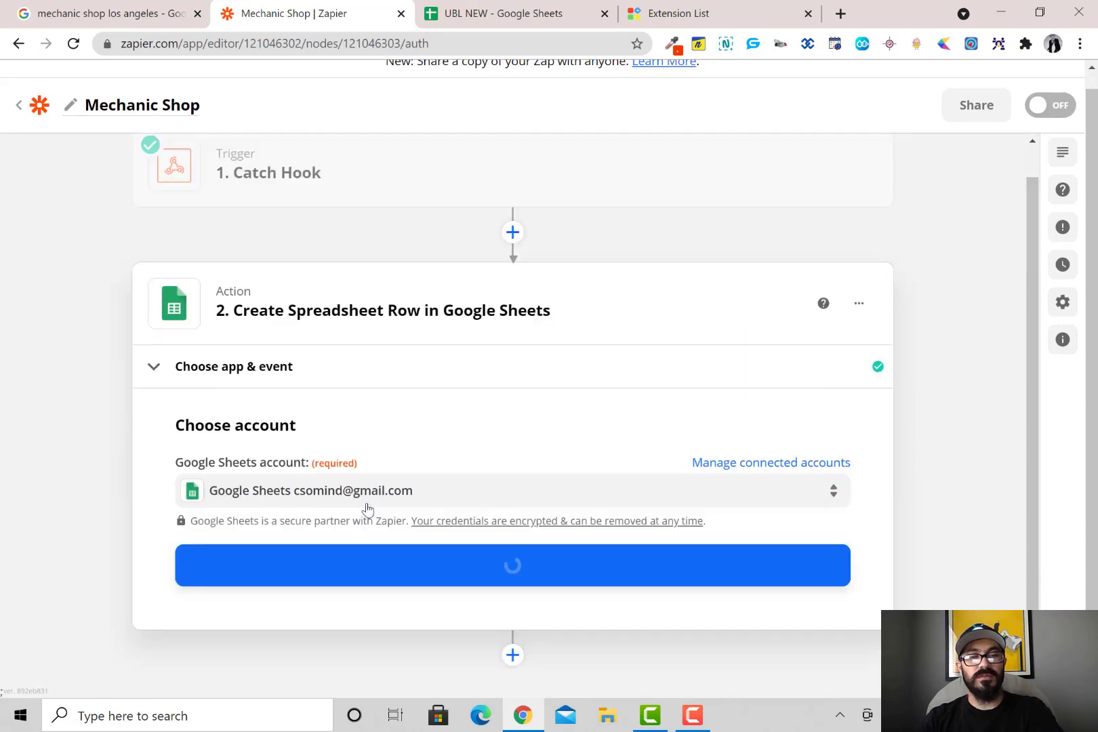
left_click(445, 580)
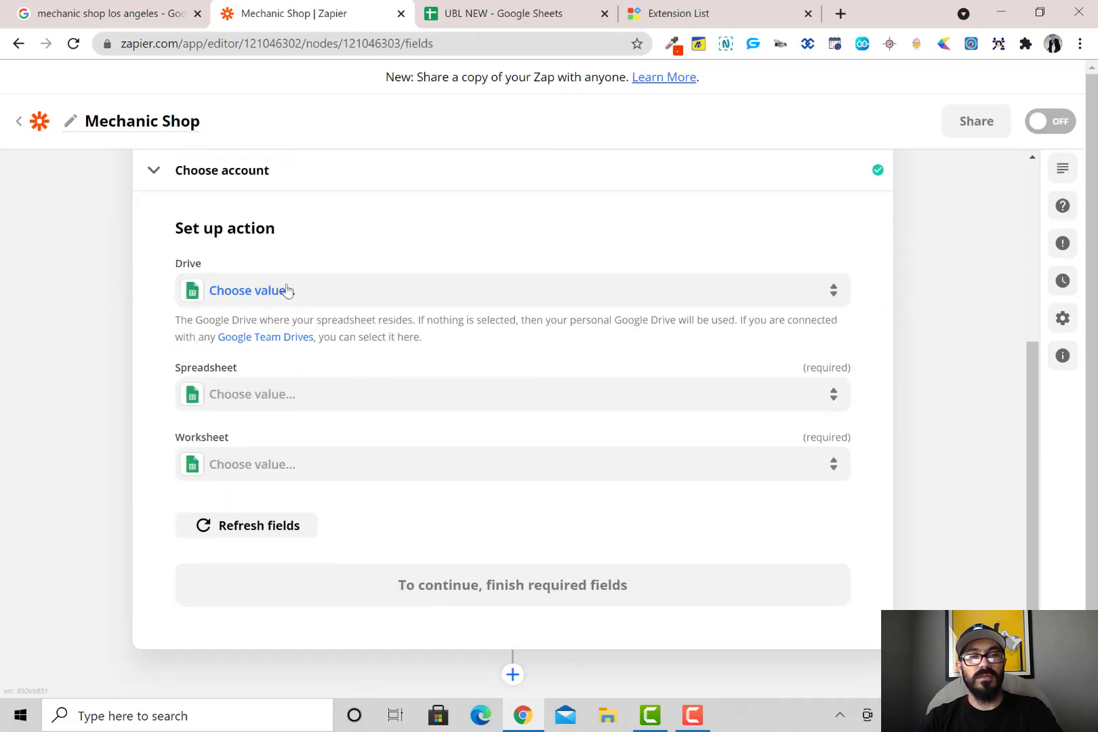
Set Drive to My Google Drive and Spreadsheet to UBL NEW
left_click(283, 292)
left_click(314, 434)
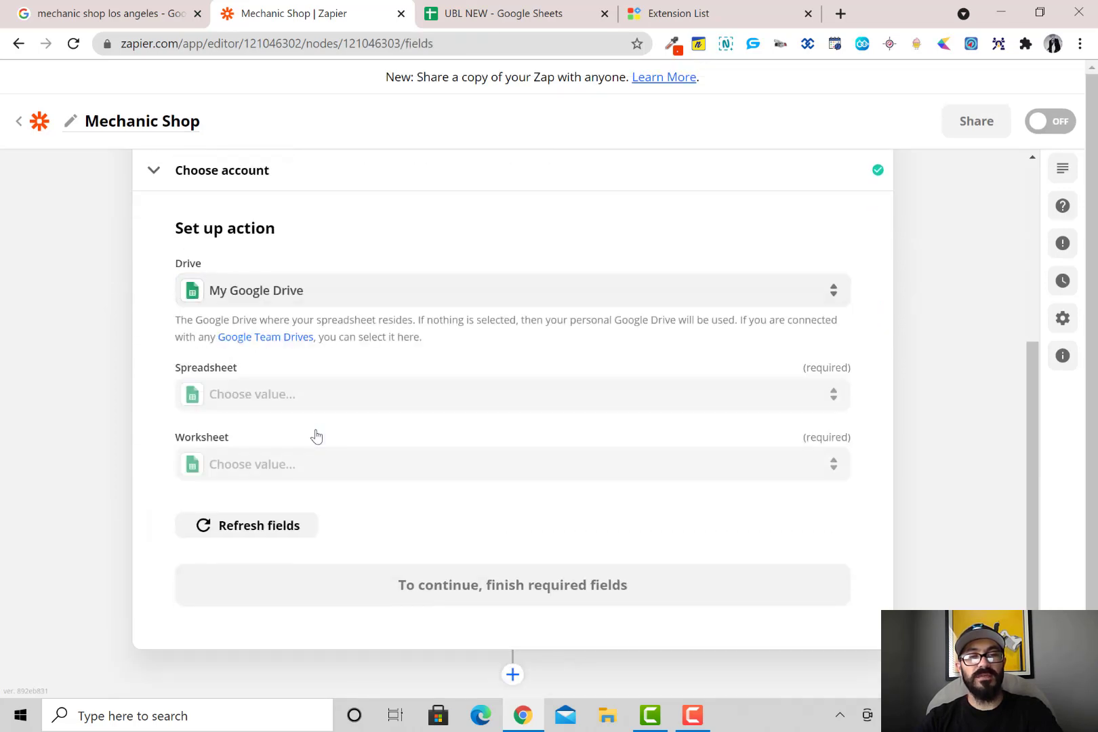
left_click(299, 397)
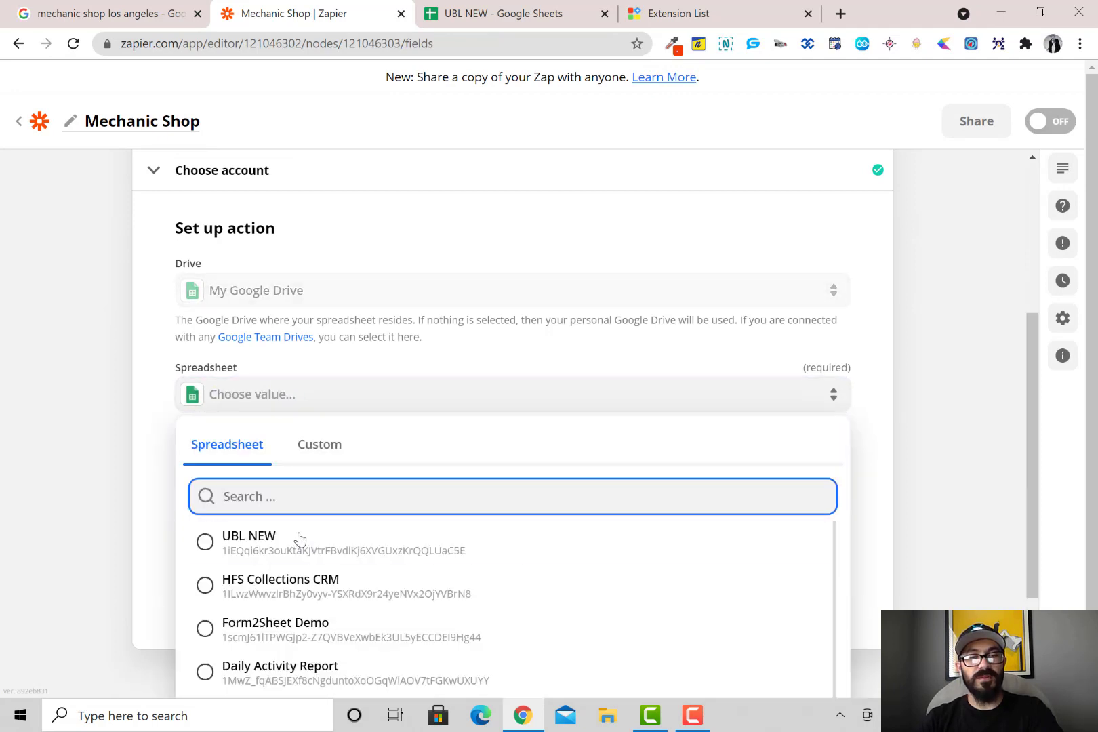
left_click(304, 552)
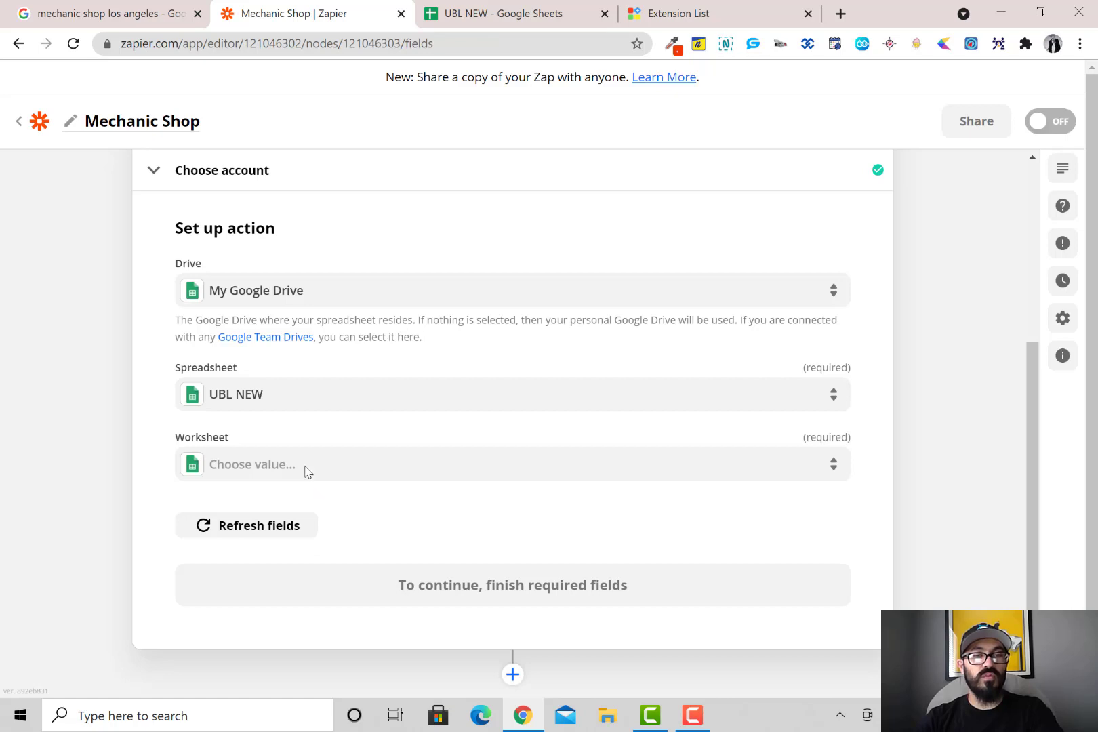
scroll(339, 450, "up", 5)
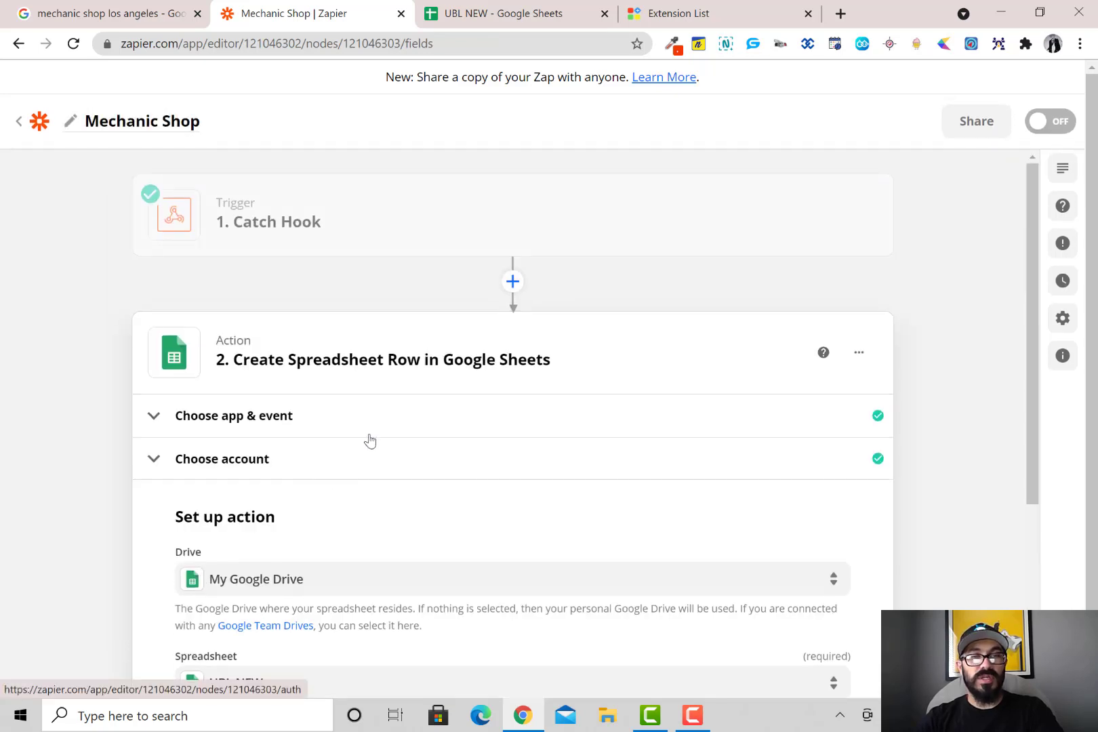
Reopen the Catch Hook trigger and look through Request A's sample lead fields
left_click(278, 231)
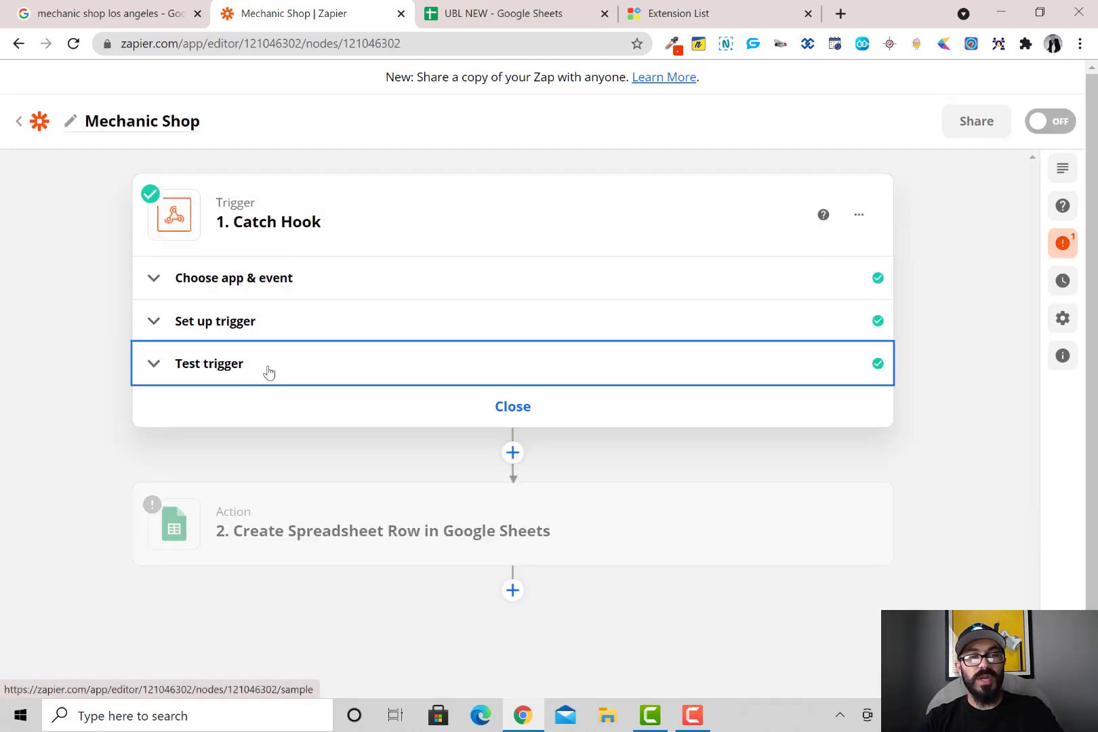
left_click(266, 373)
scroll(329, 567, "down", 1)
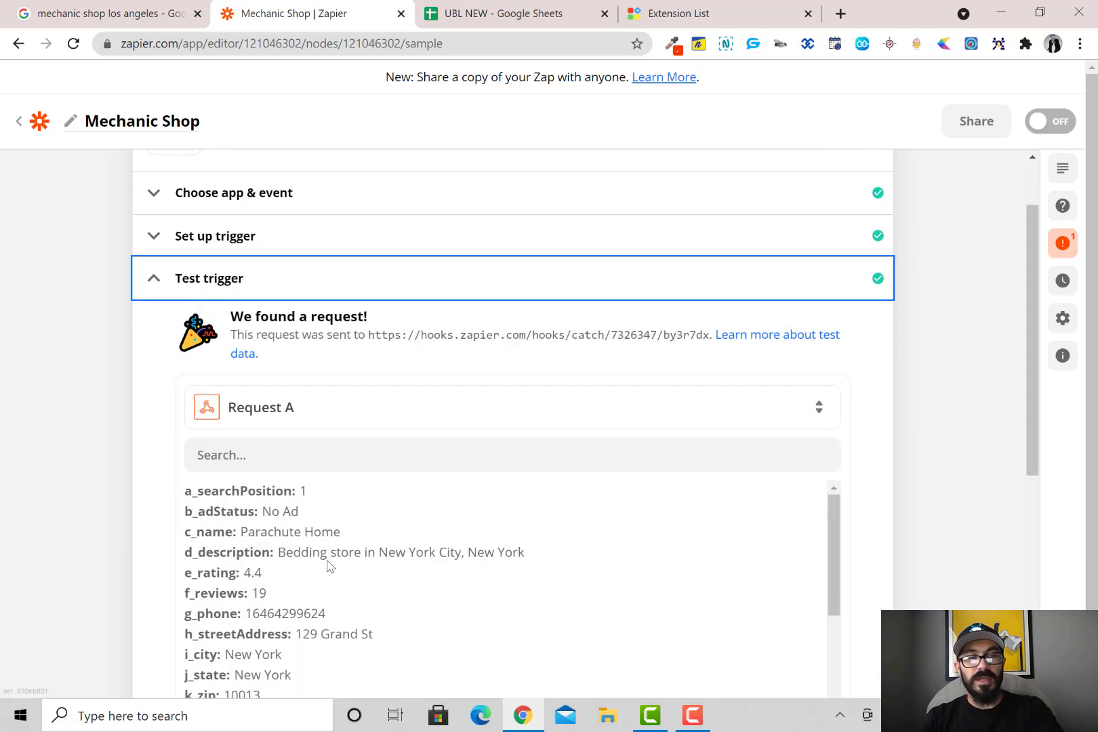
scroll(184, 482, "down", 2)
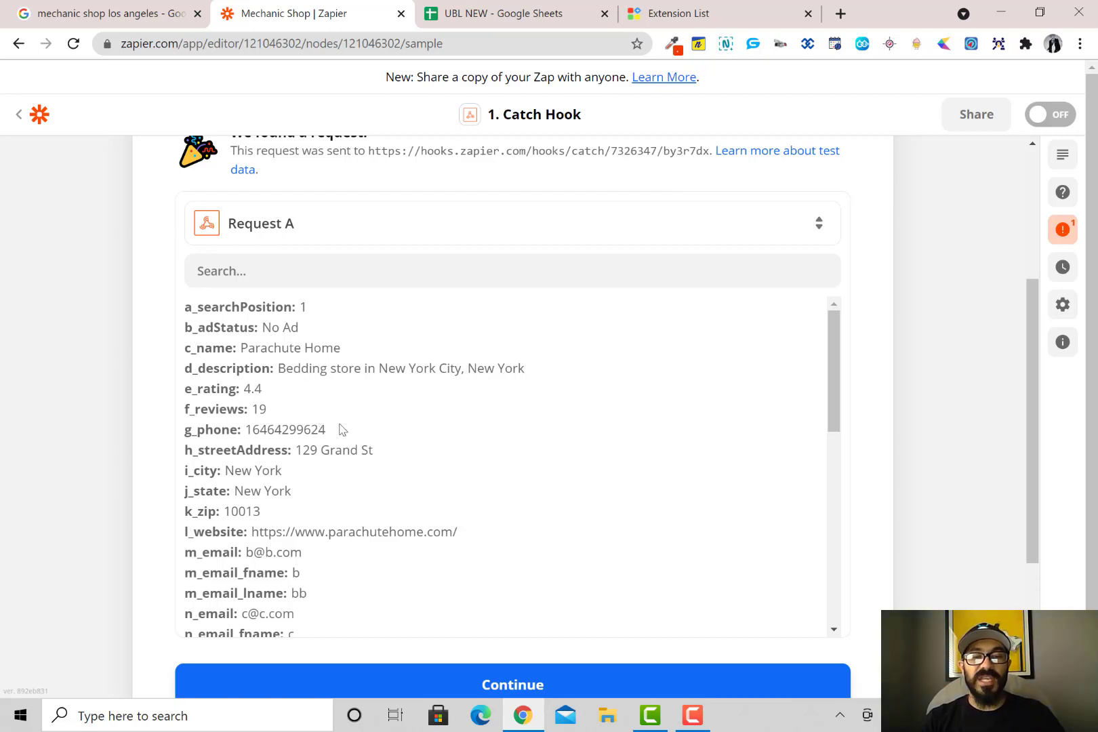
scroll(341, 427, "down", 6)
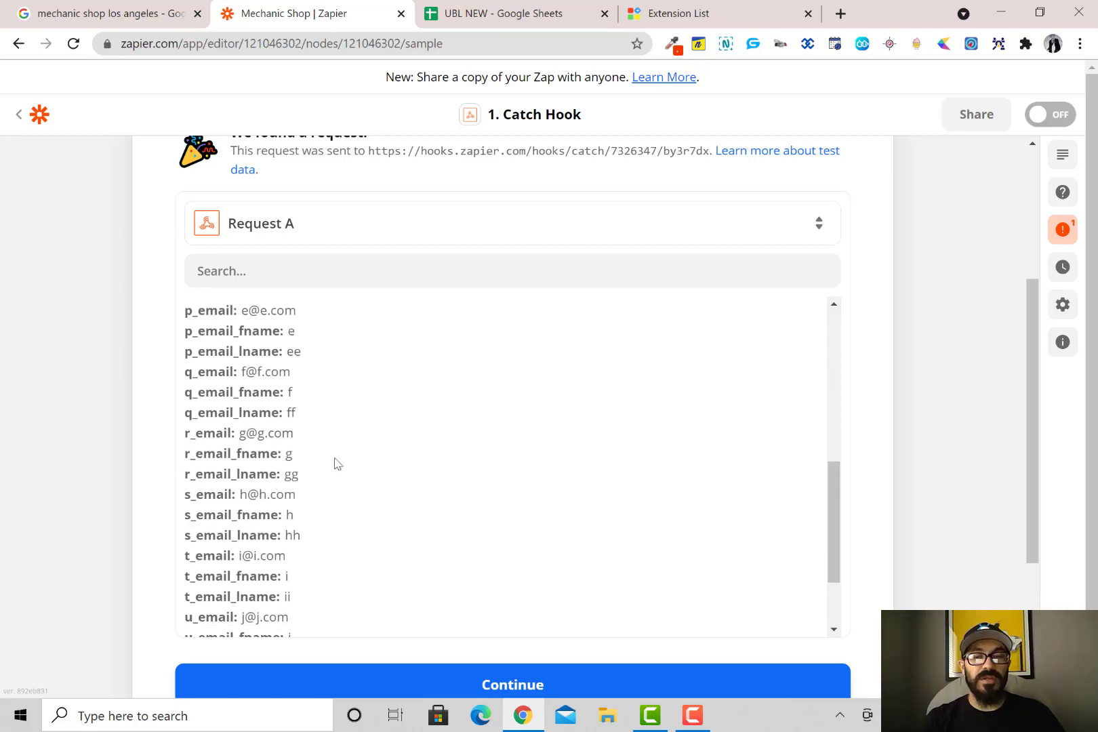
scroll(893, 525, "down", 3)
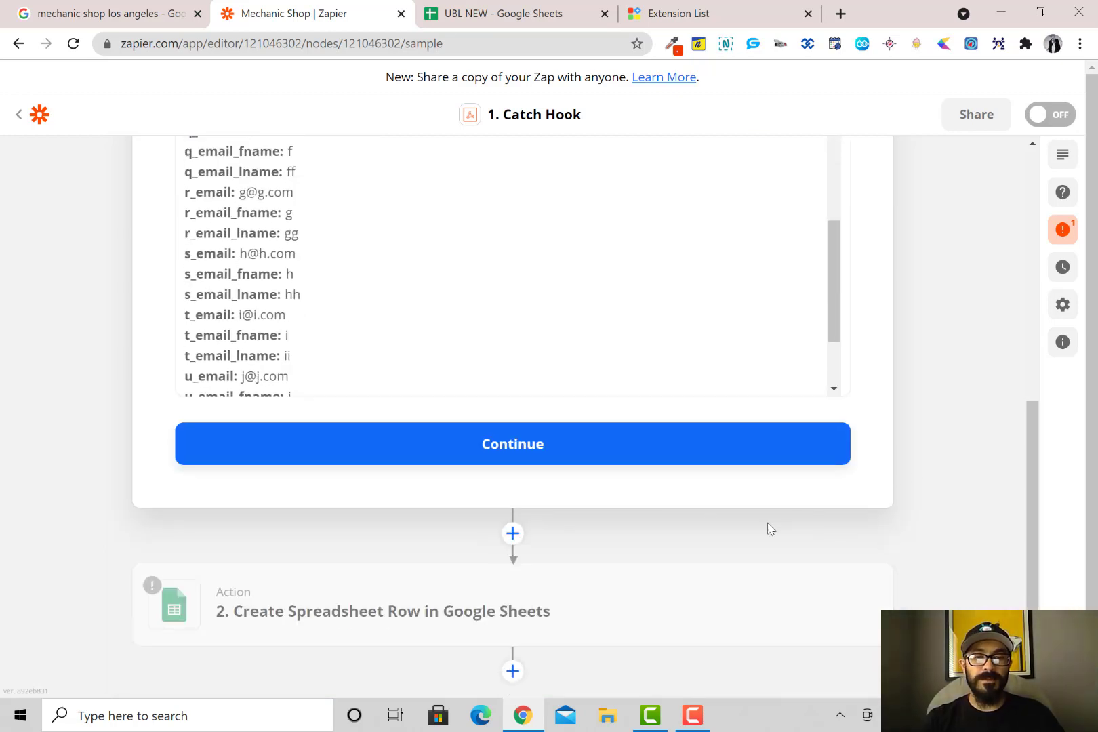
left_click(549, 461)
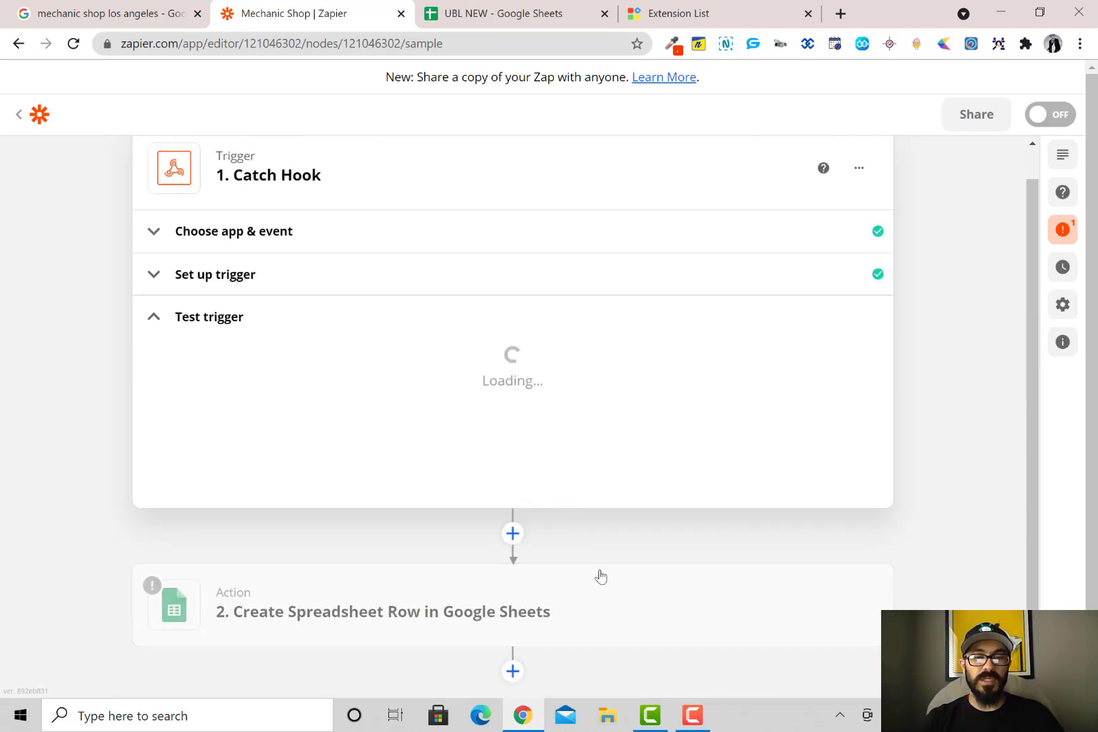
Set the worksheet to Sheet1, loading columns like Search Position, Business Name and Rating
left_click(587, 623)
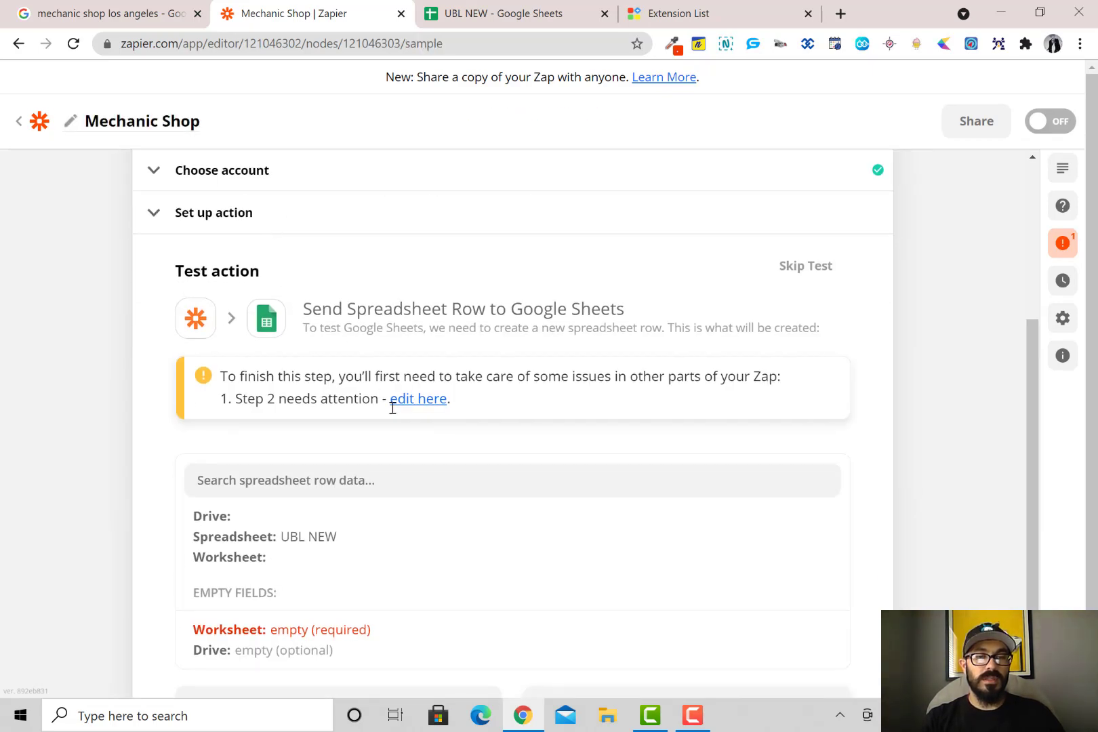
scroll(385, 437, "up", 5)
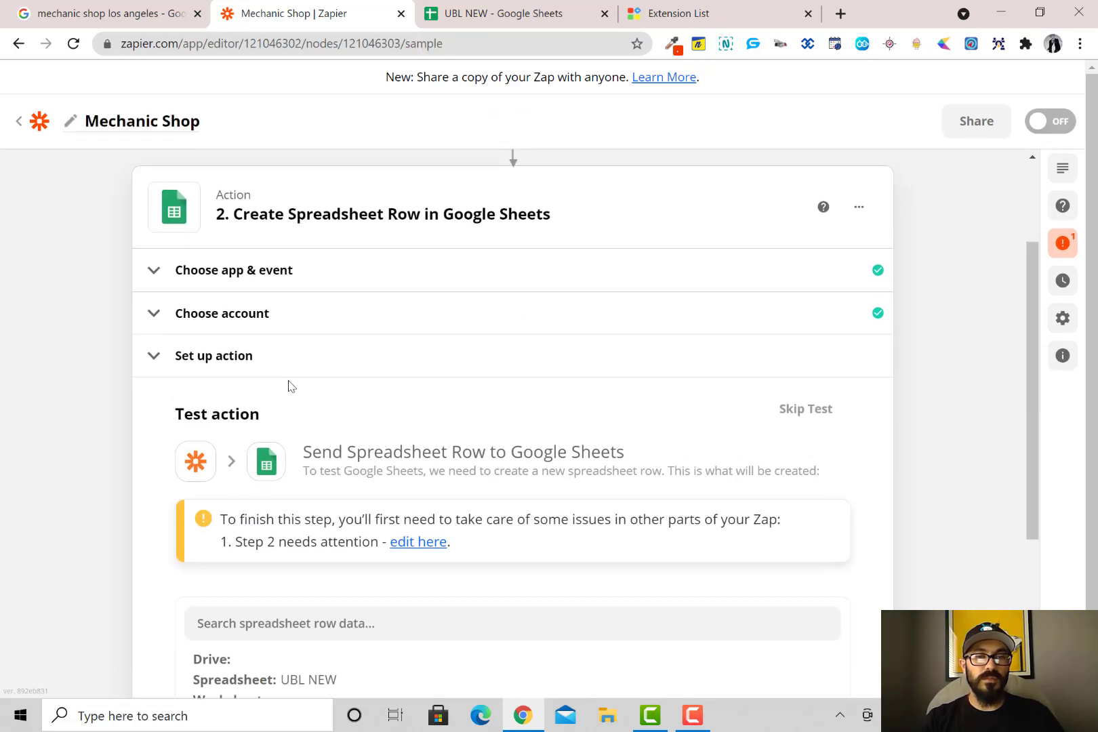
left_click(260, 355)
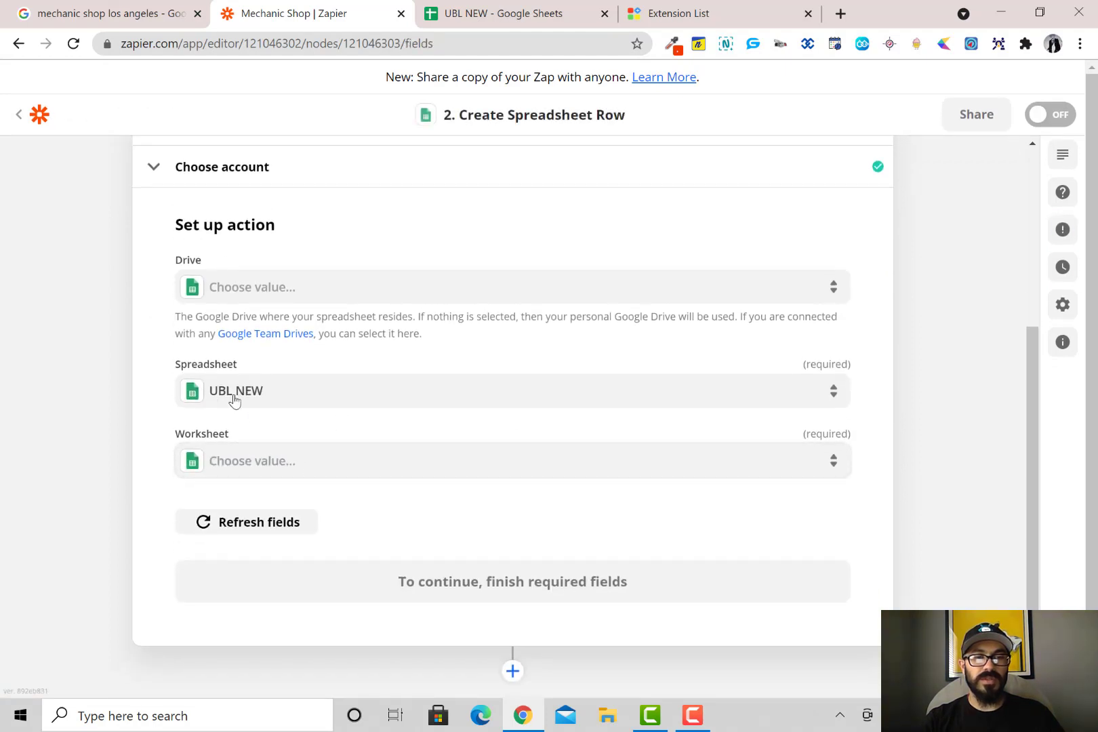
left_click(271, 467)
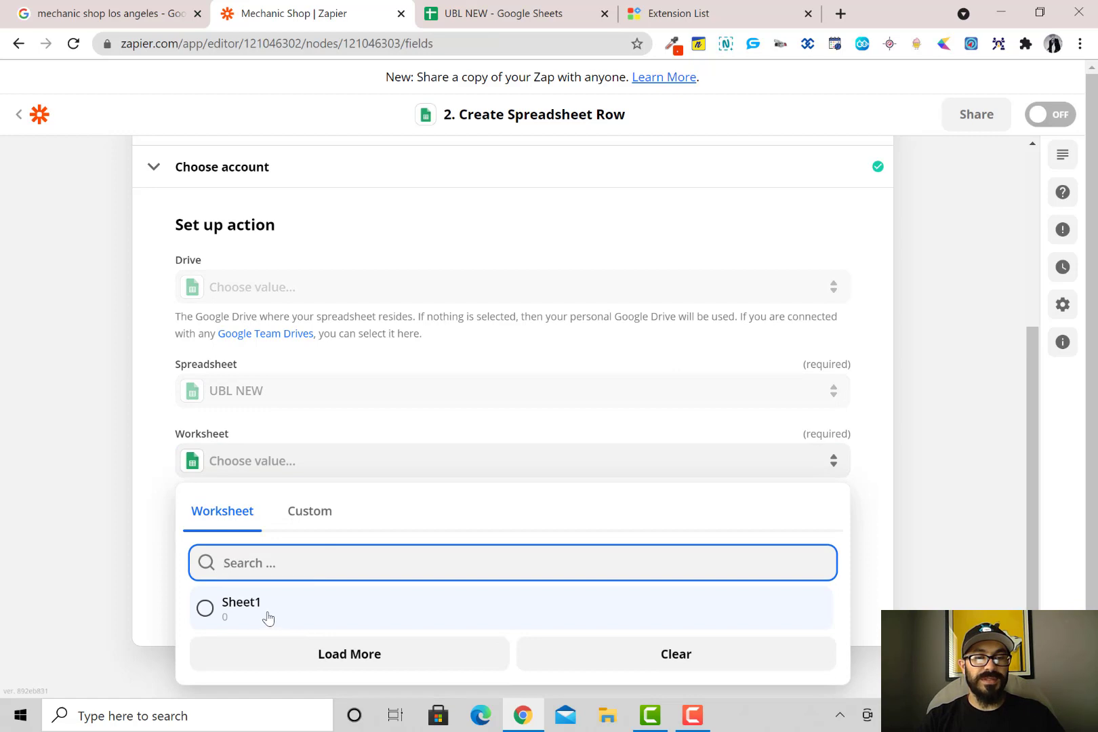
left_click(269, 618)
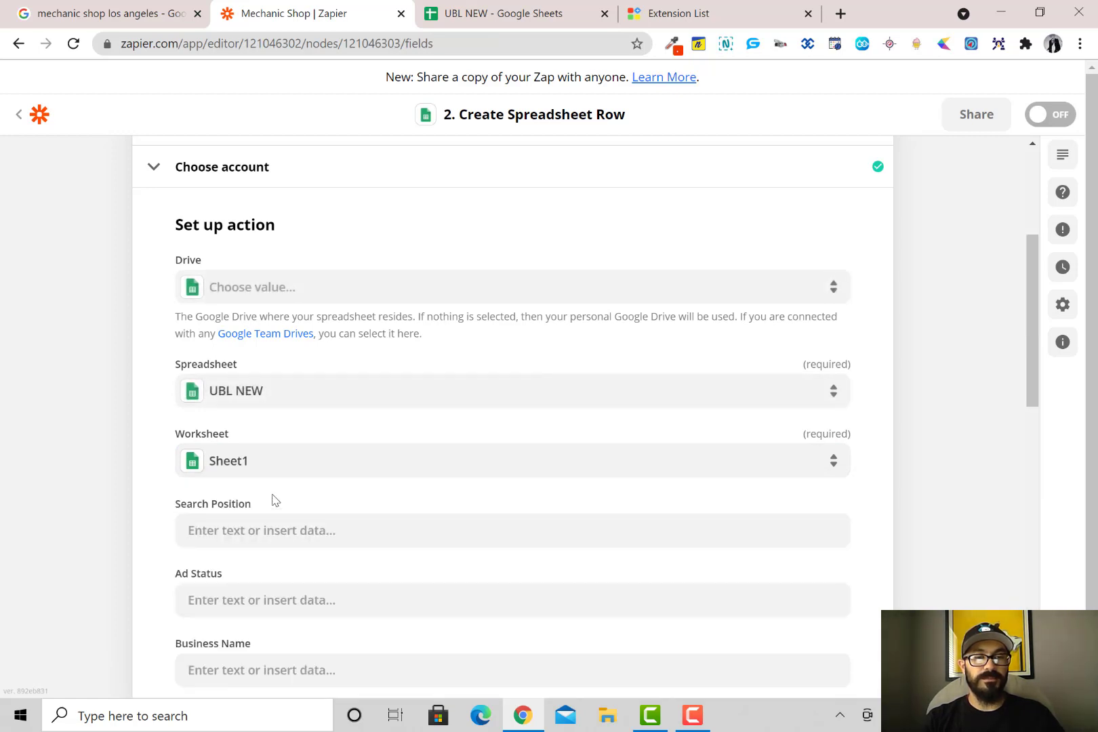
scroll(274, 501, "down", 3)
scroll(260, 444, "down", 1)
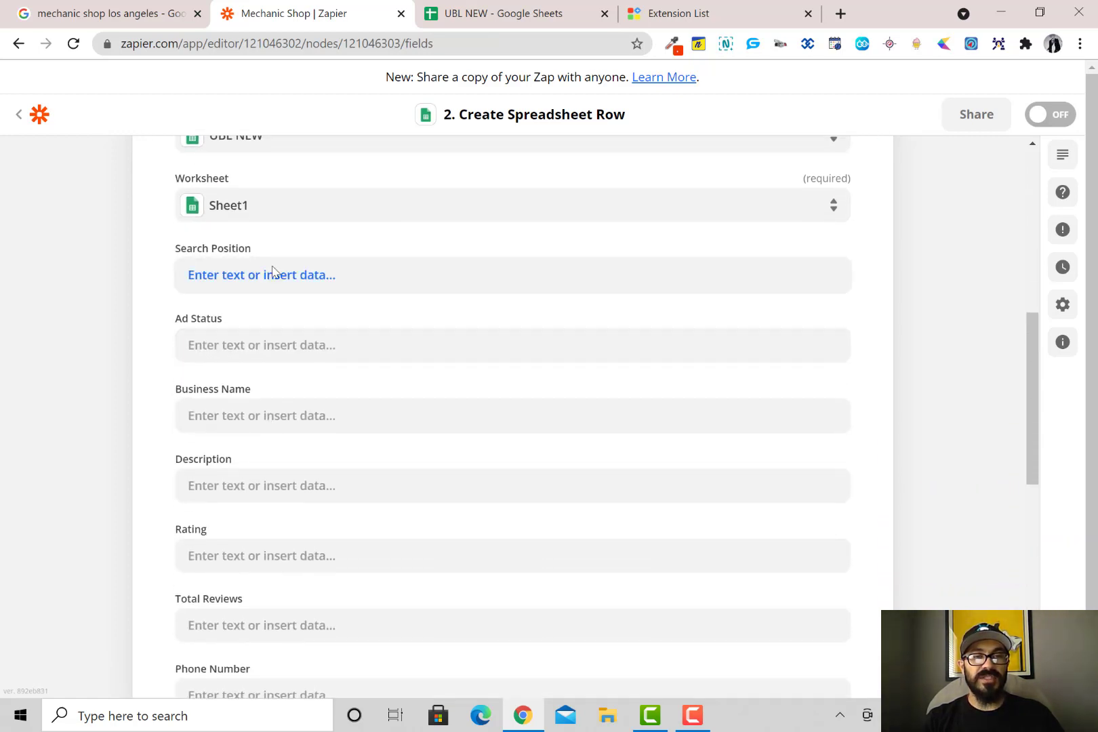
Map the webhook's Search Position value into the Search Position column
left_click(264, 274)
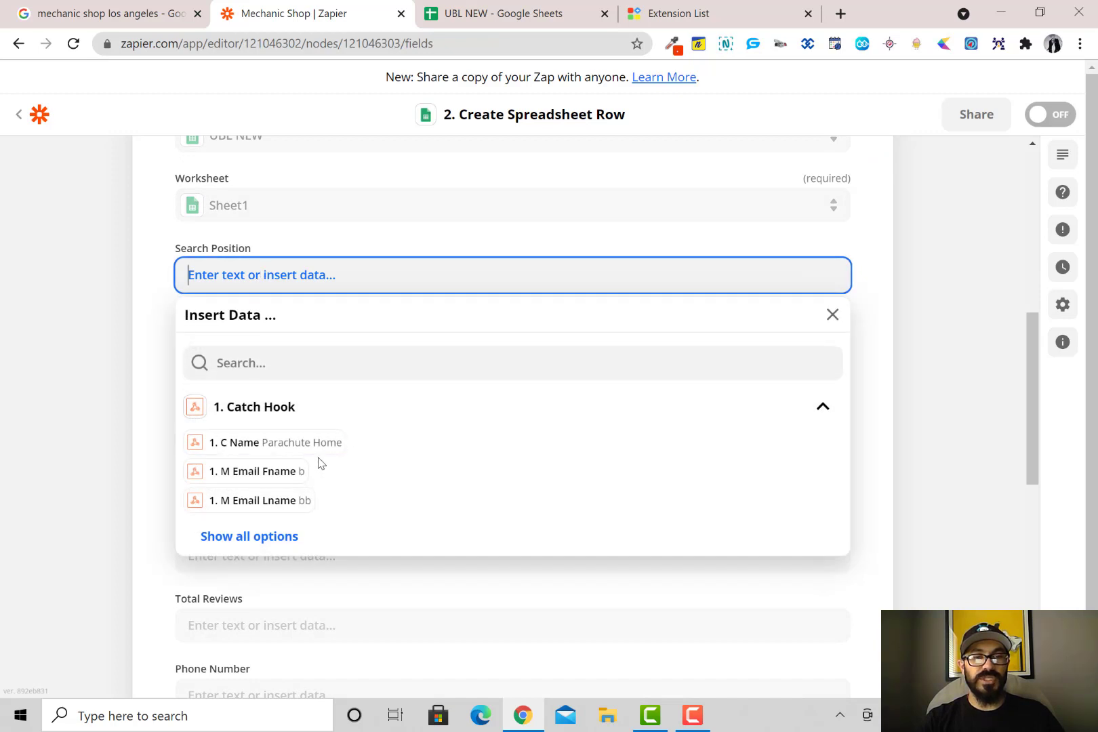
left_click(289, 539)
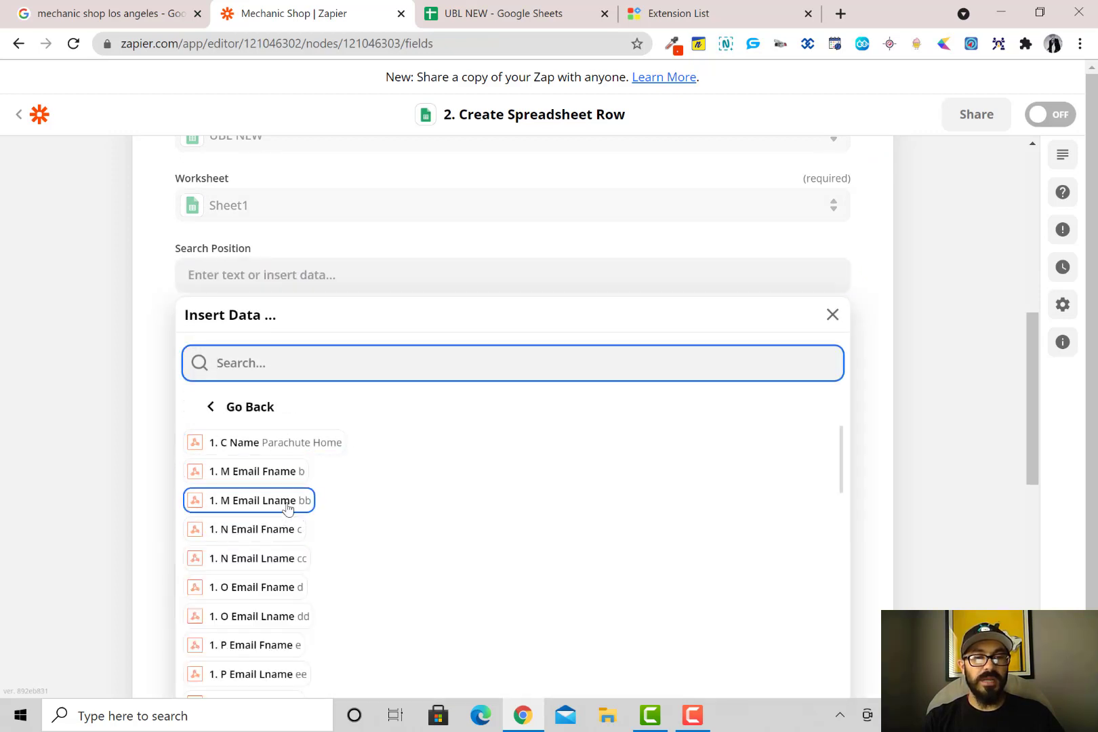
scroll(292, 510, "down", 6)
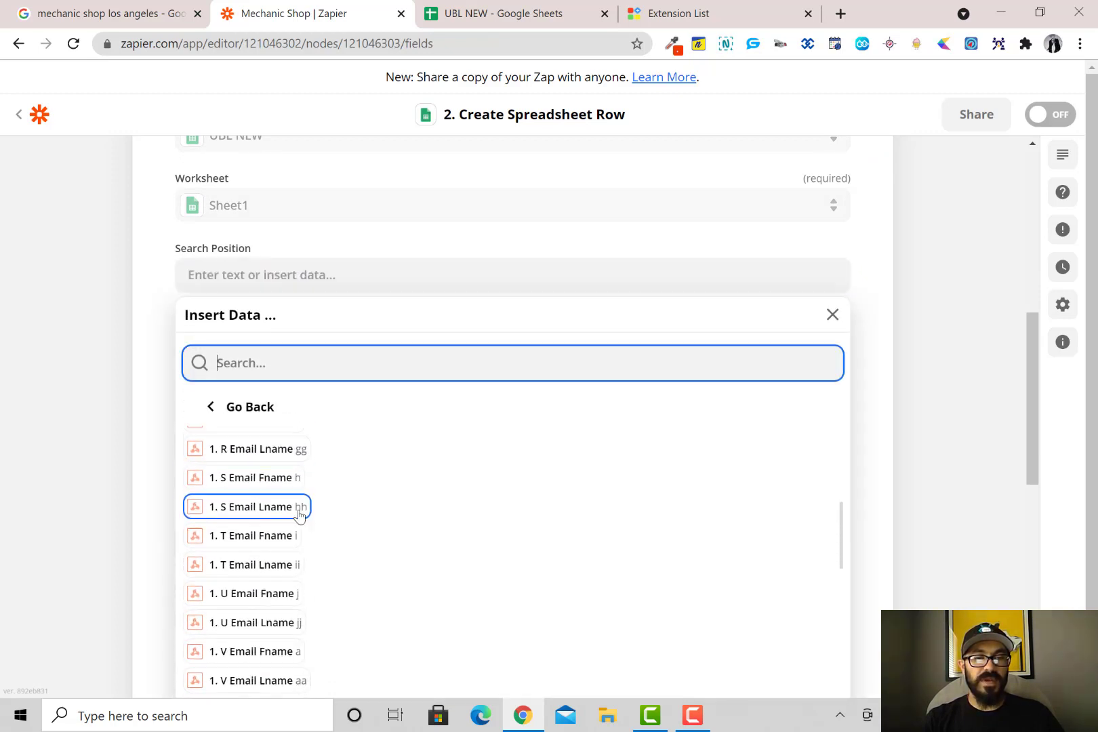
scroll(414, 541, "down", 3)
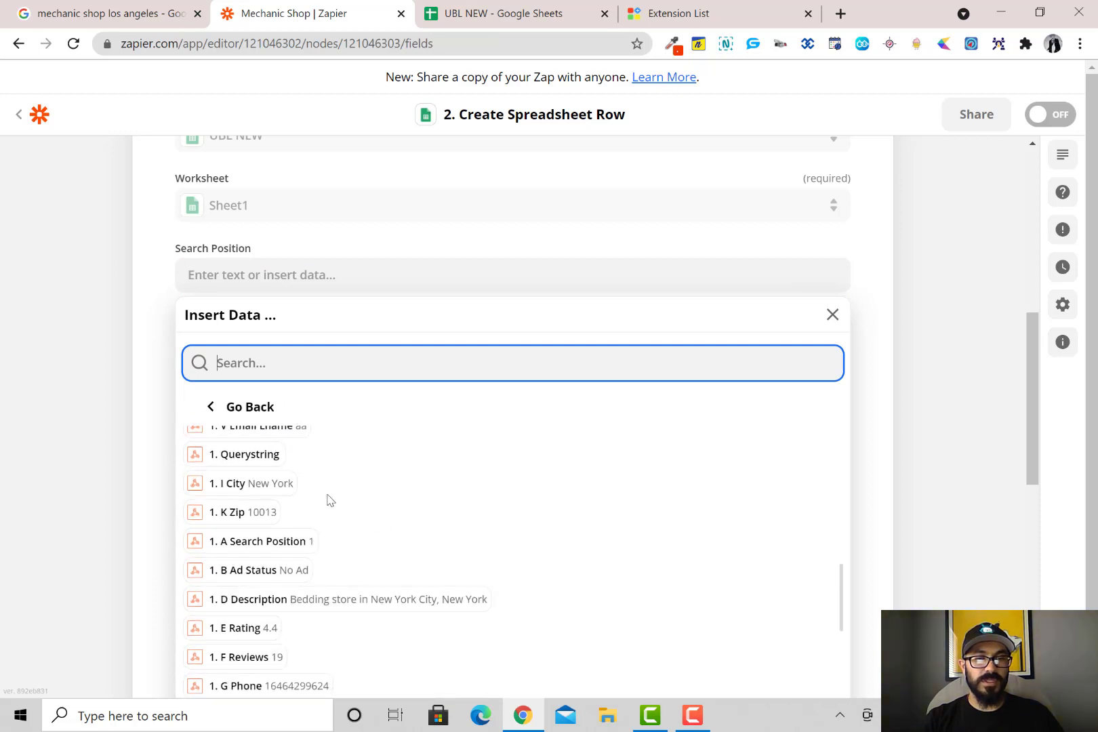
scroll(324, 505, "down", 5)
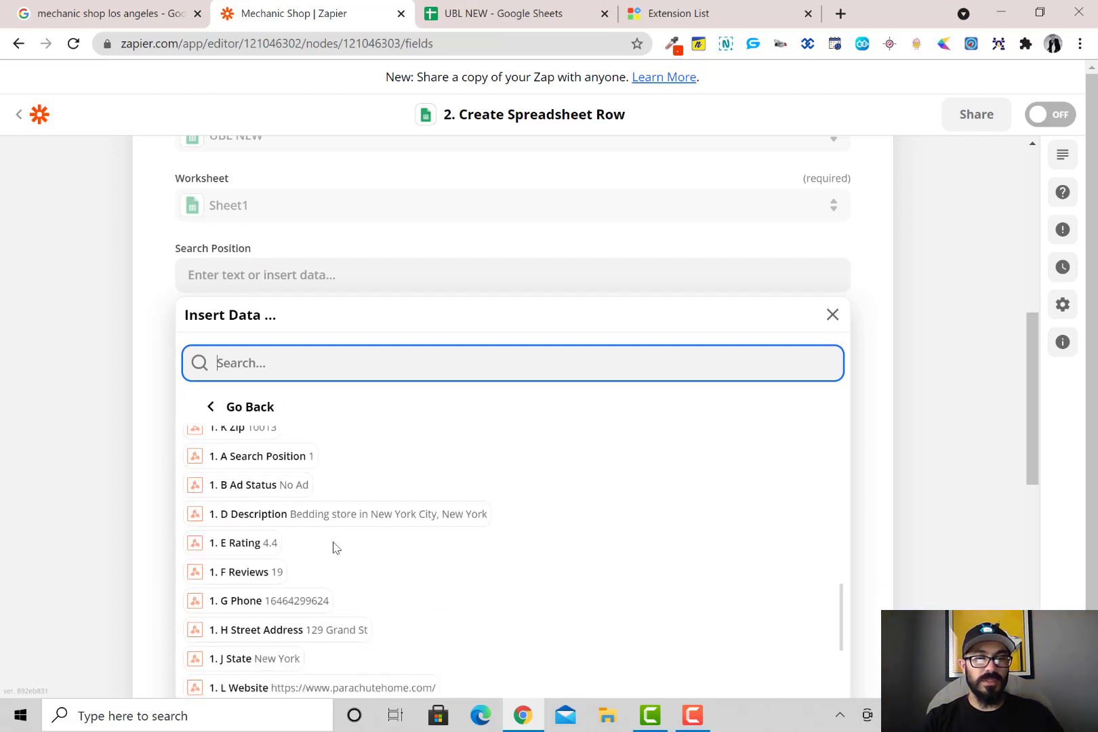
scroll(334, 557, "down", 5)
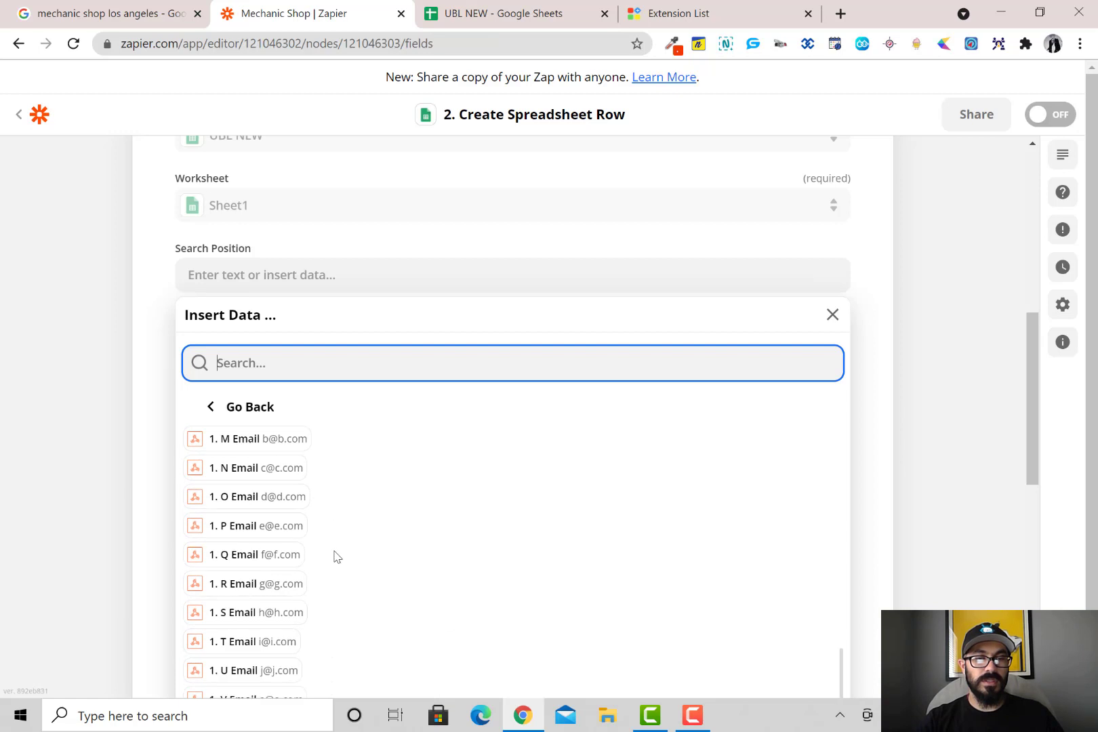
scroll(334, 558, "up", 5)
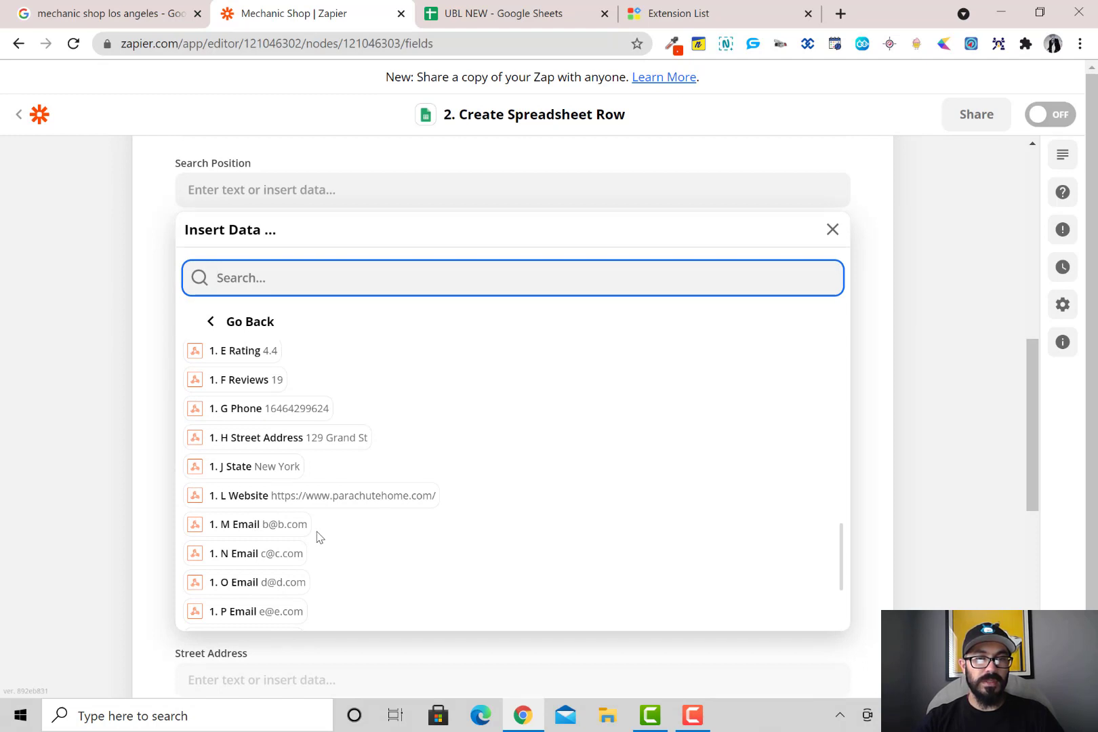
scroll(316, 534, "up", 3)
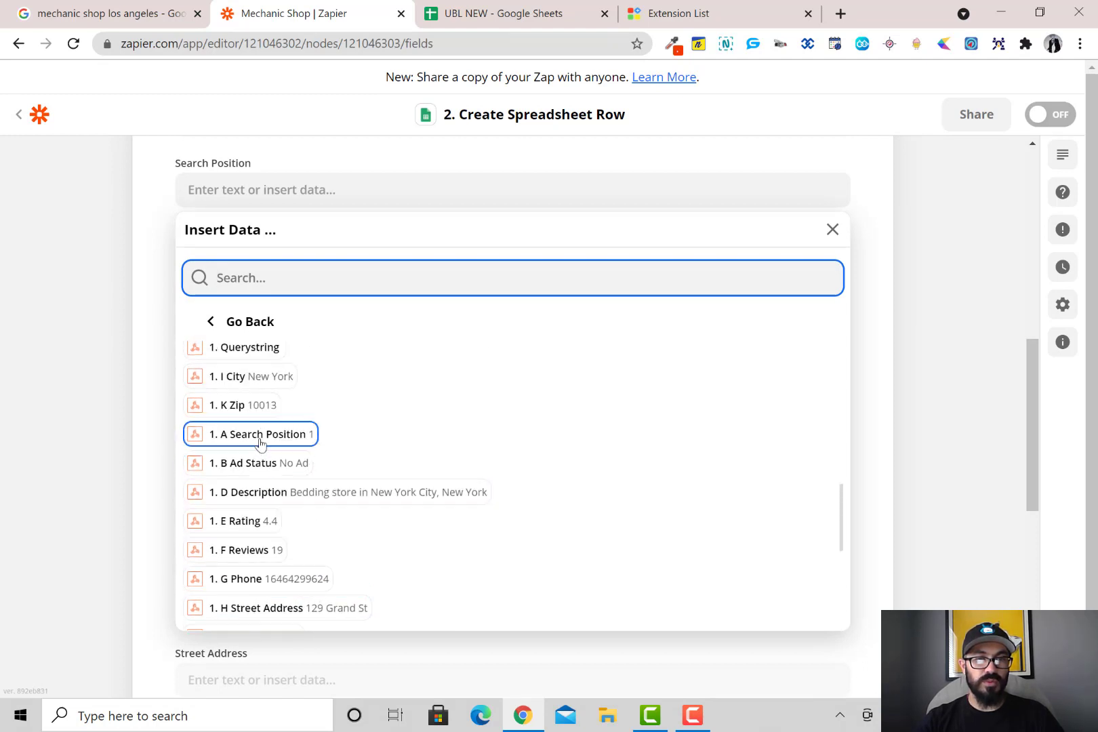
left_click(259, 442)
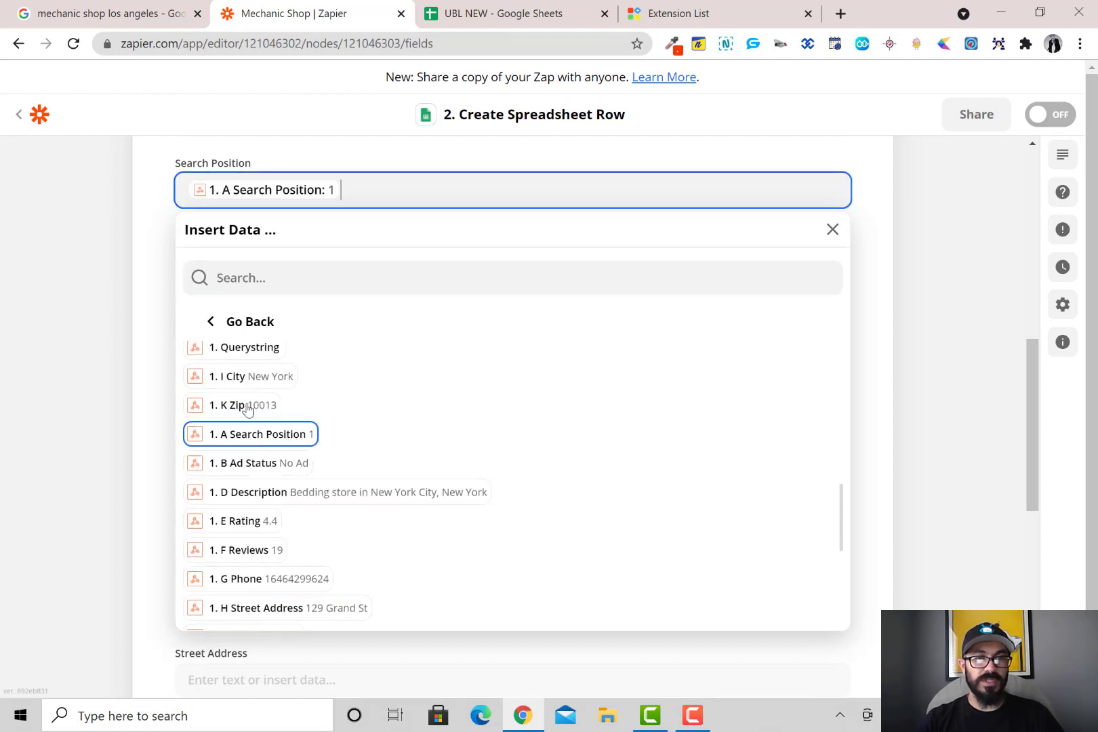
left_click(147, 274)
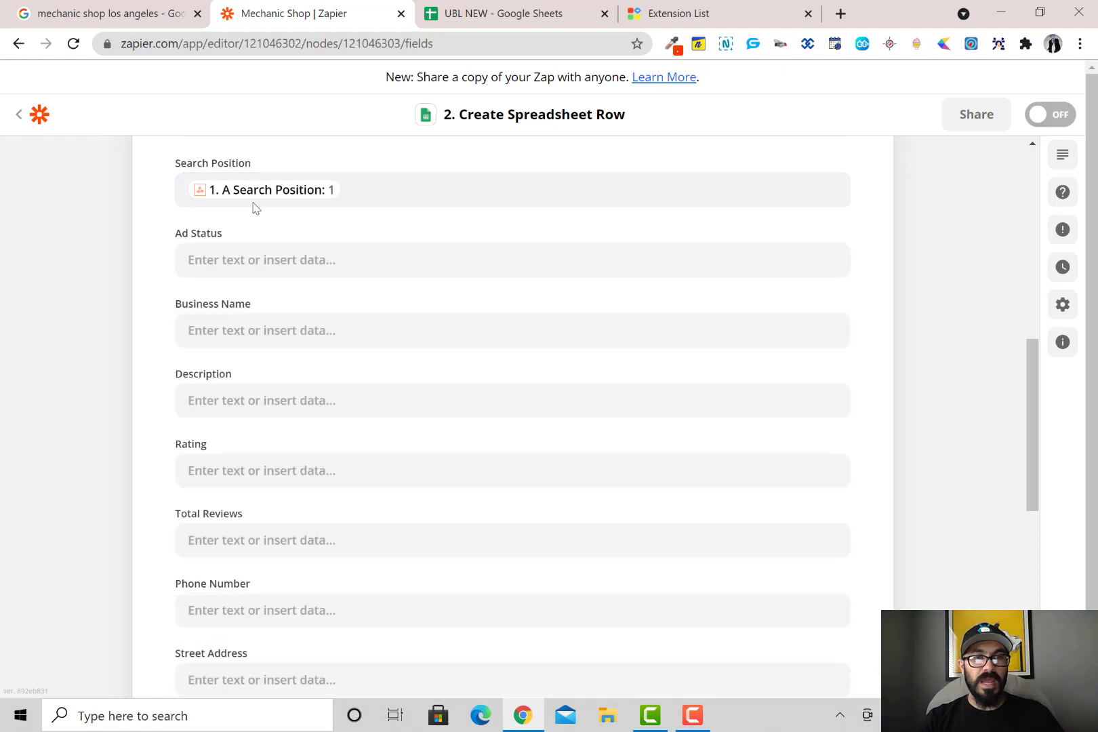
Map Ad Status to the webhook's Ad Status and Business Name to C Name
left_click(248, 263)
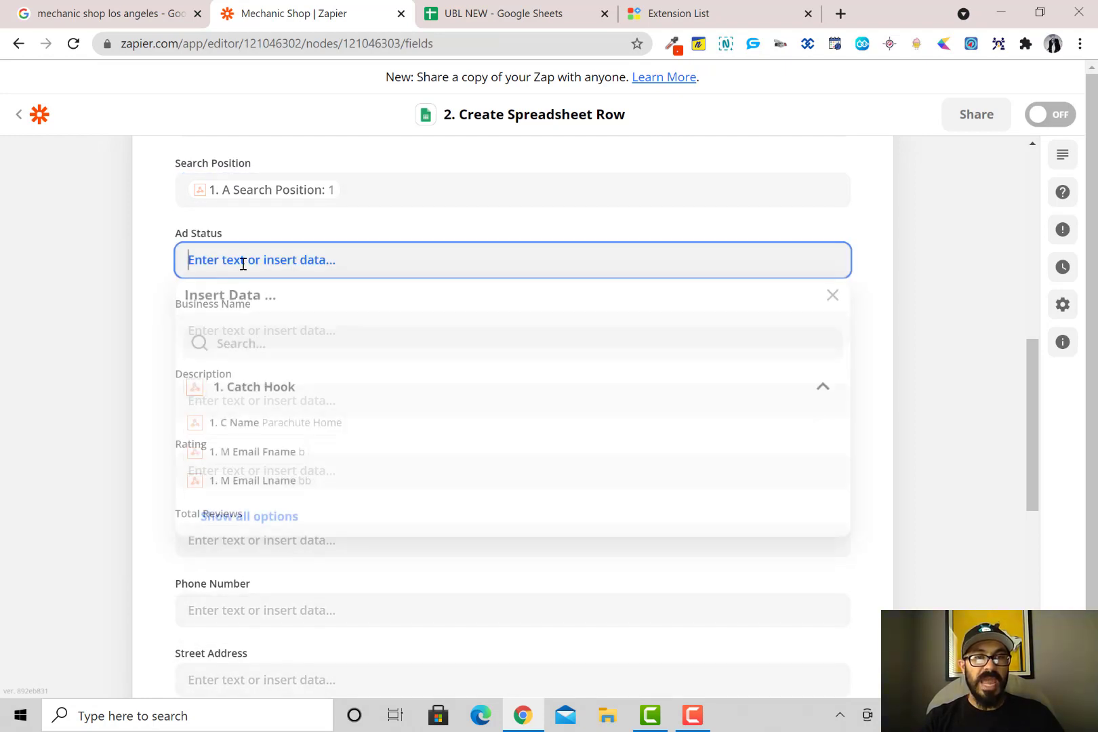
left_click(274, 521)
scroll(287, 525, "down", 10)
scroll(285, 524, "down", 4)
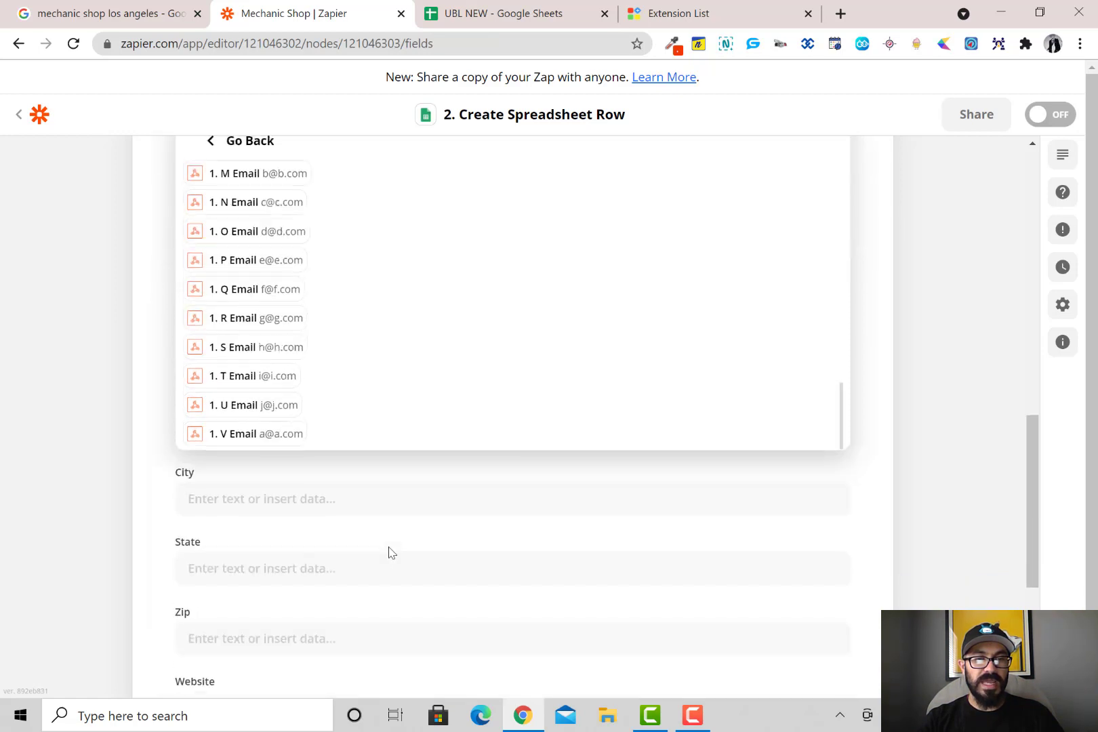
scroll(299, 398, "up", 3)
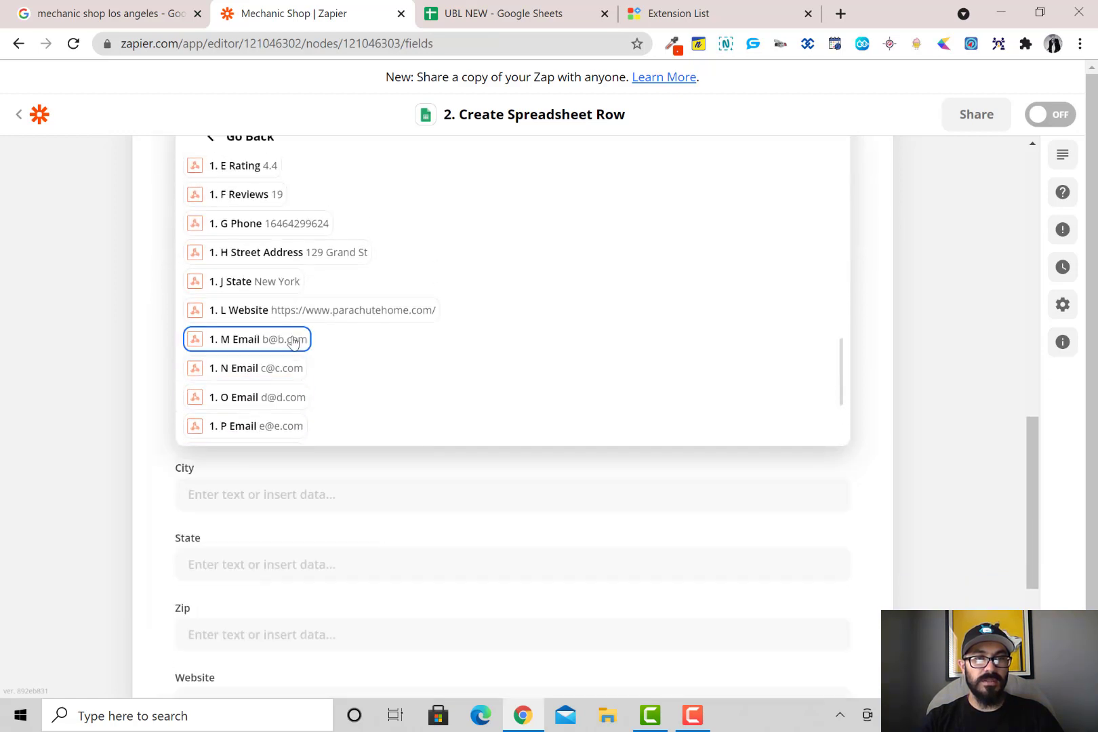
scroll(296, 350, "up", 1)
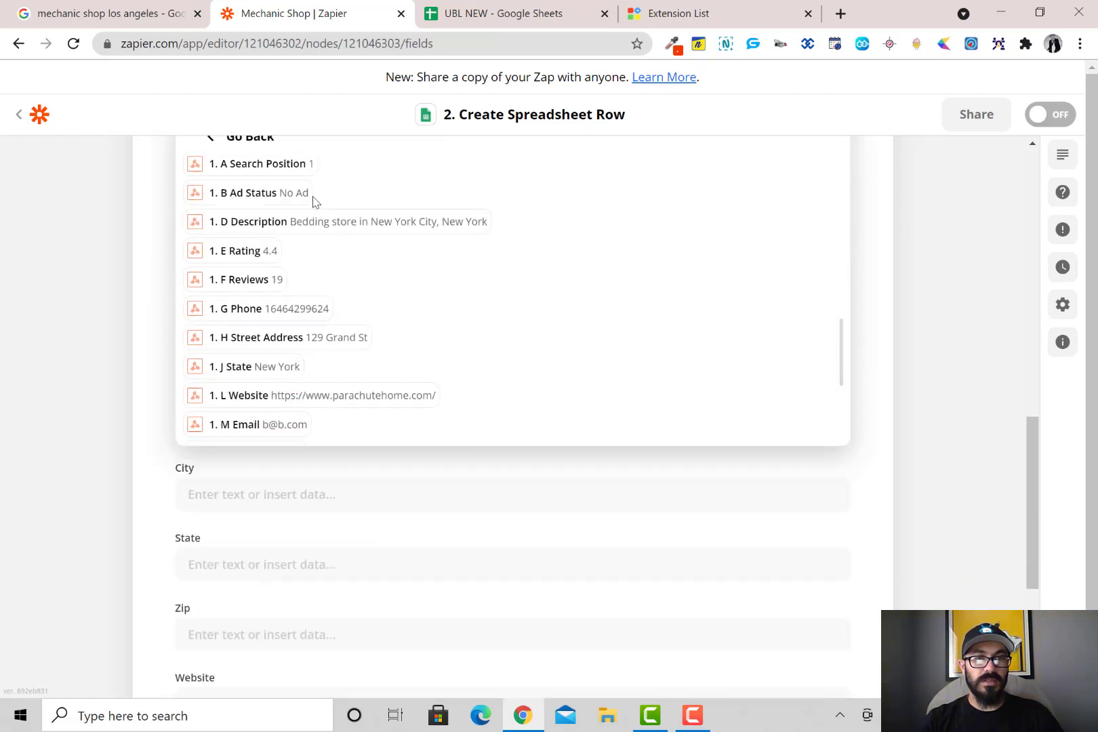
left_click(284, 191)
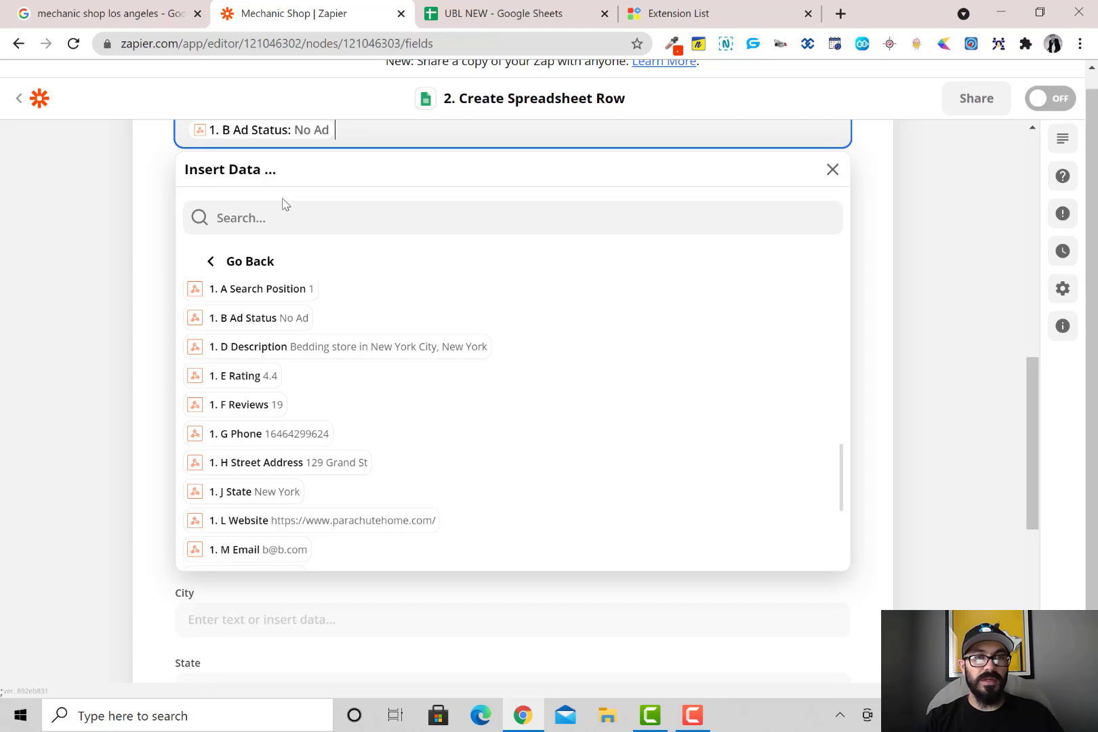
left_click(144, 235)
left_click(278, 200)
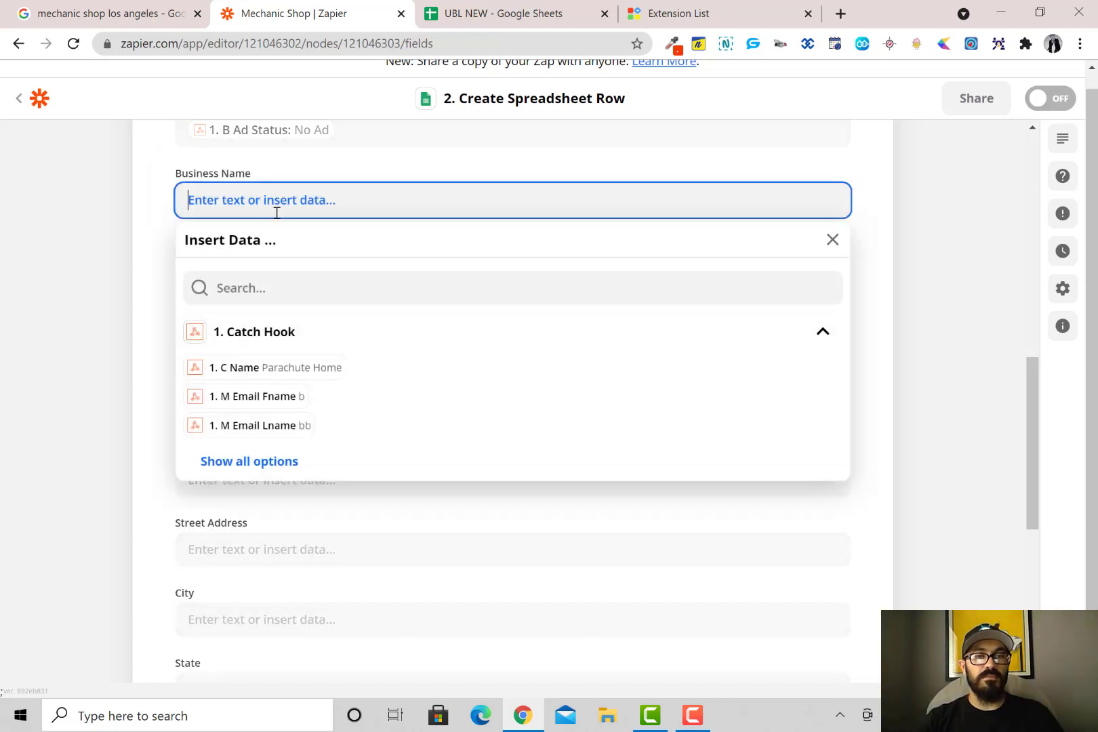
left_click(301, 370)
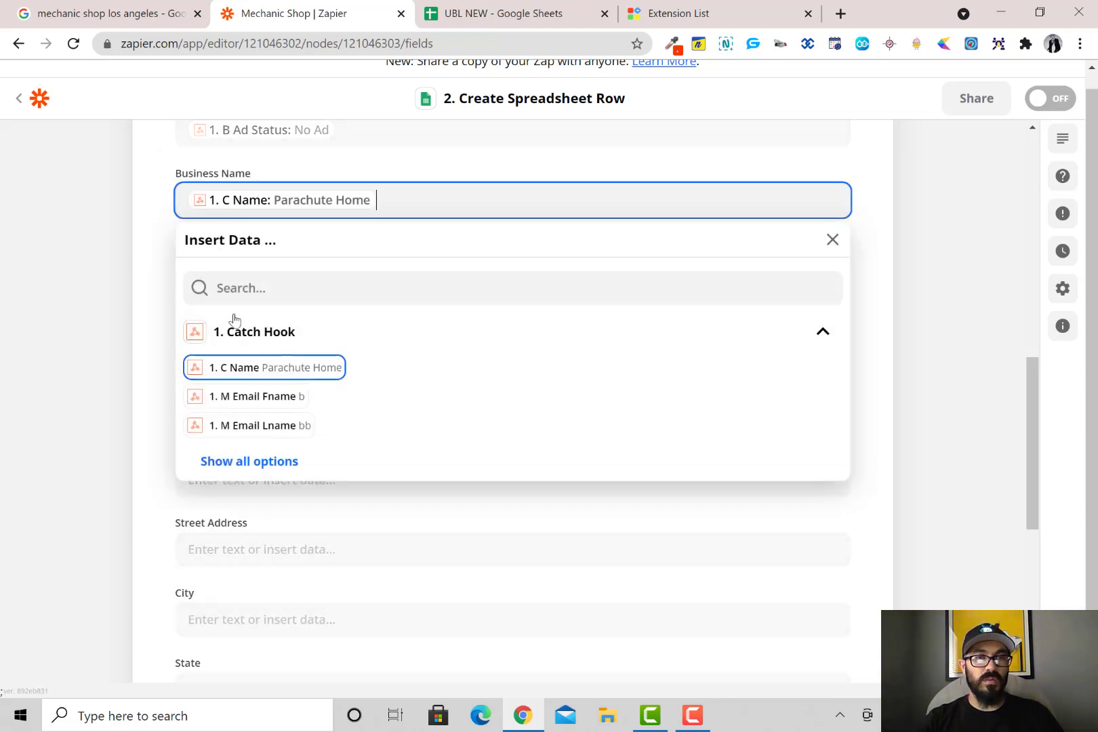
left_click(156, 240)
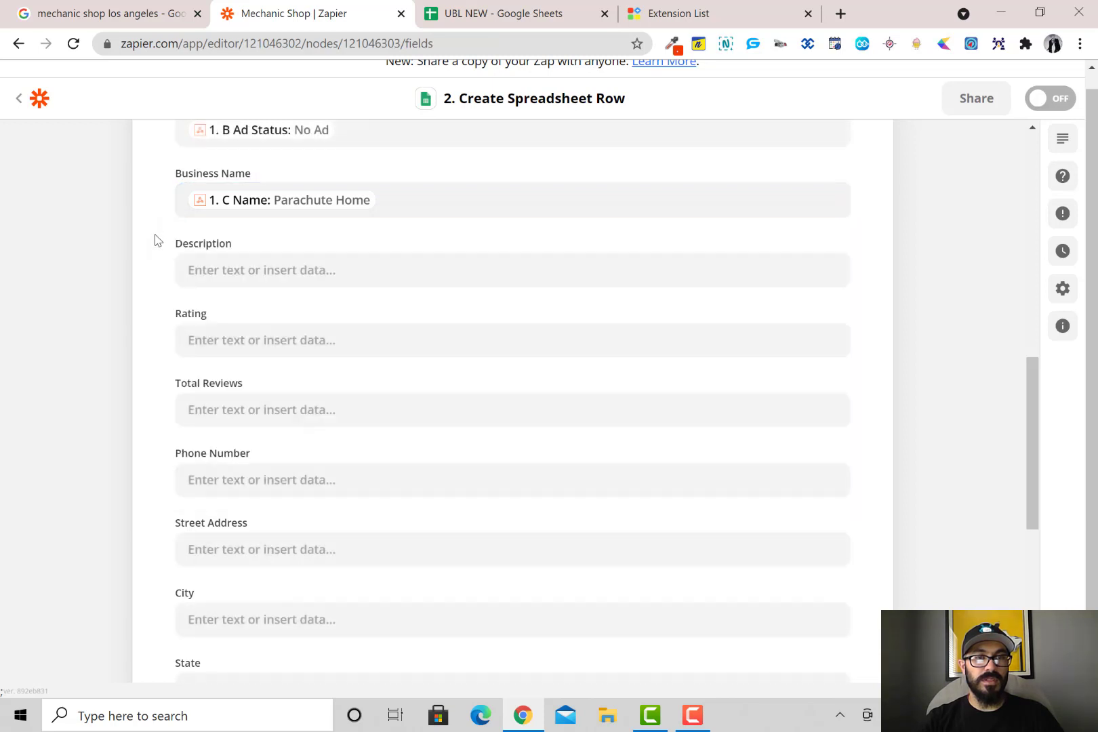
Map Description to D Description and Rating to E Rating
left_click(249, 272)
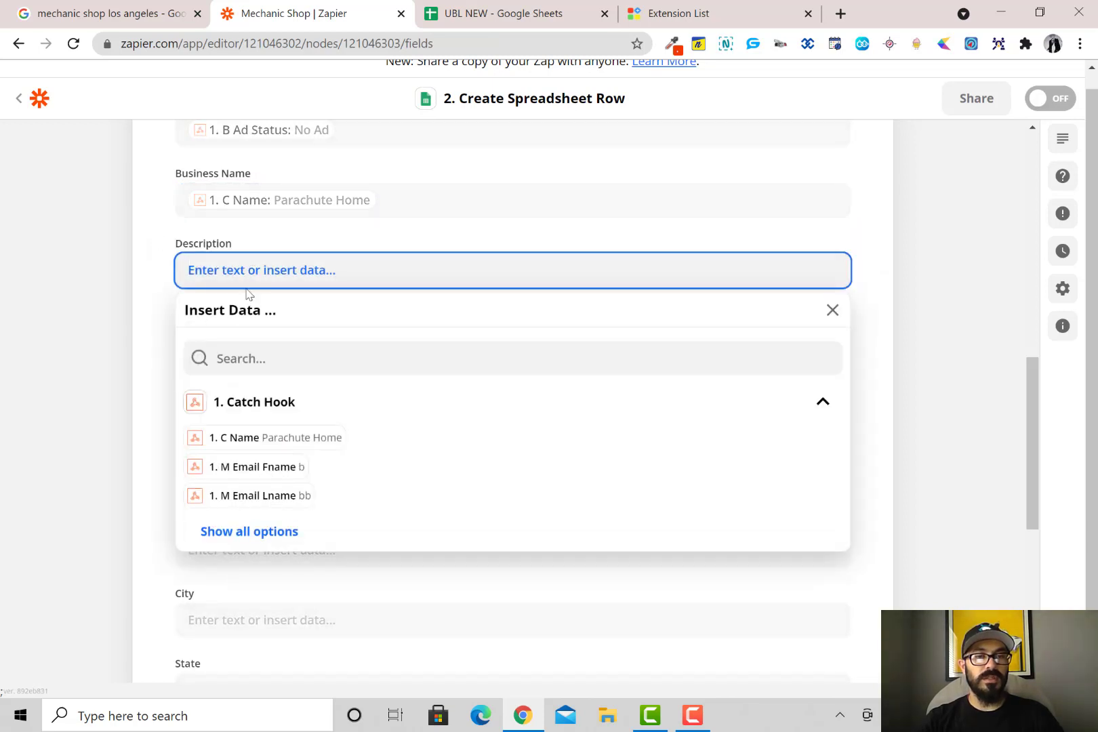
left_click(253, 531)
scroll(343, 503, "down", 5)
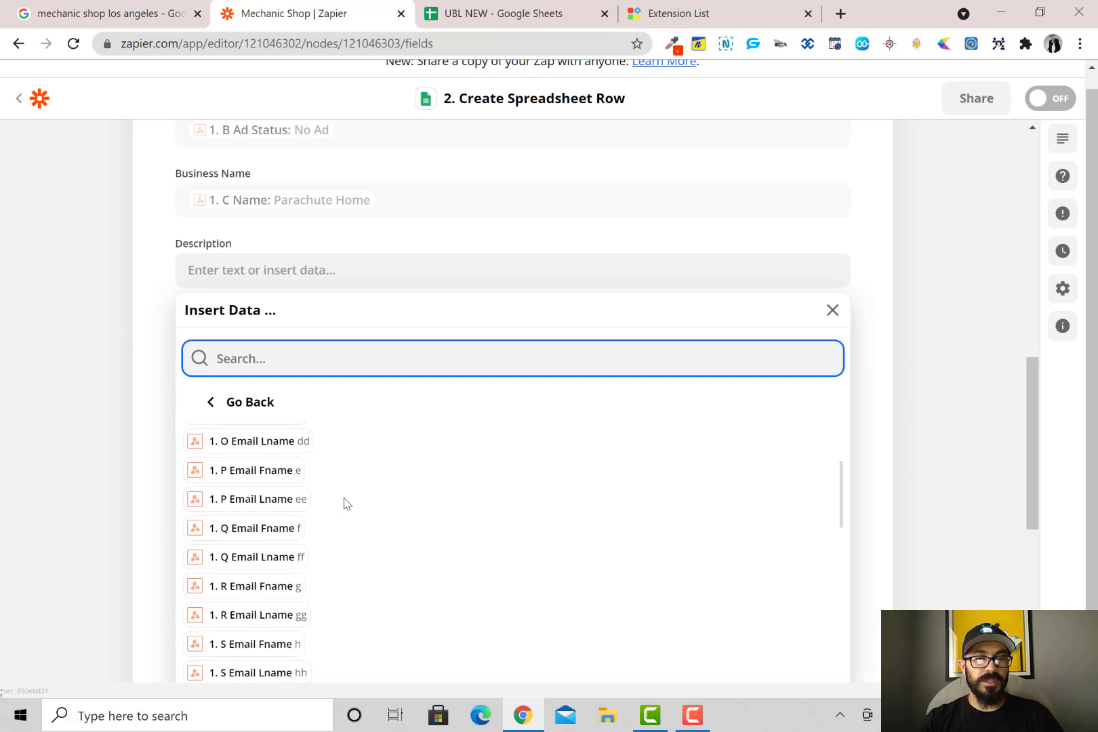
scroll(344, 503, "down", 3)
left_click(381, 596)
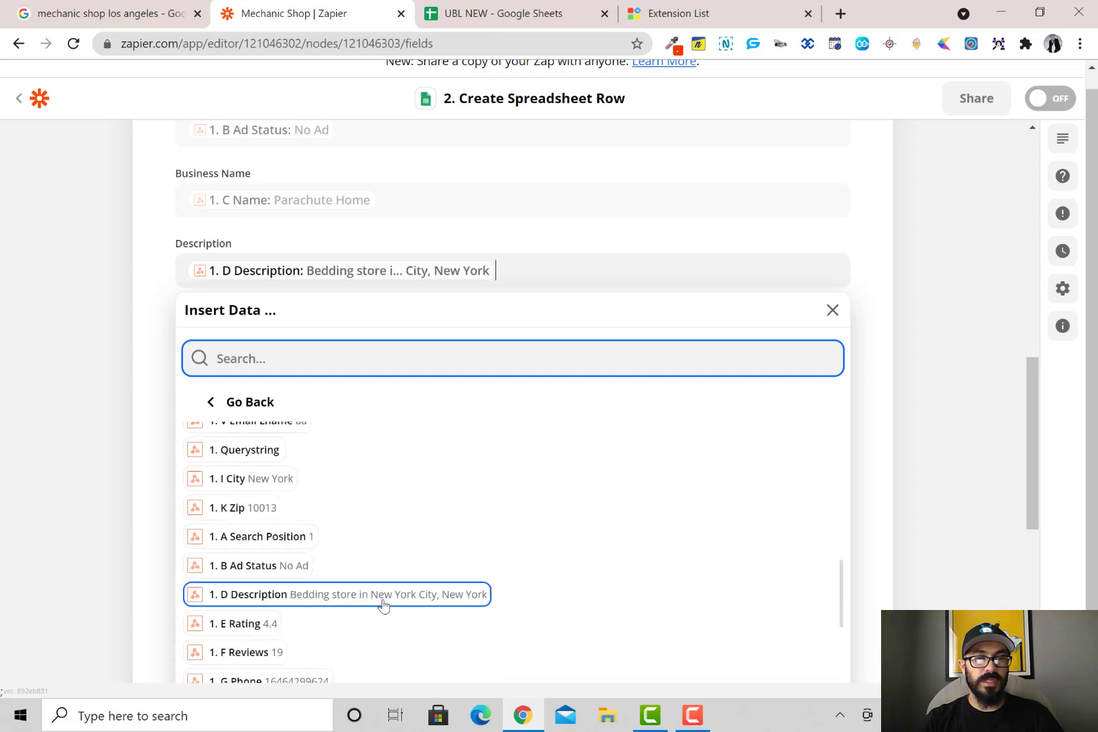
left_click(149, 361)
left_click(277, 341)
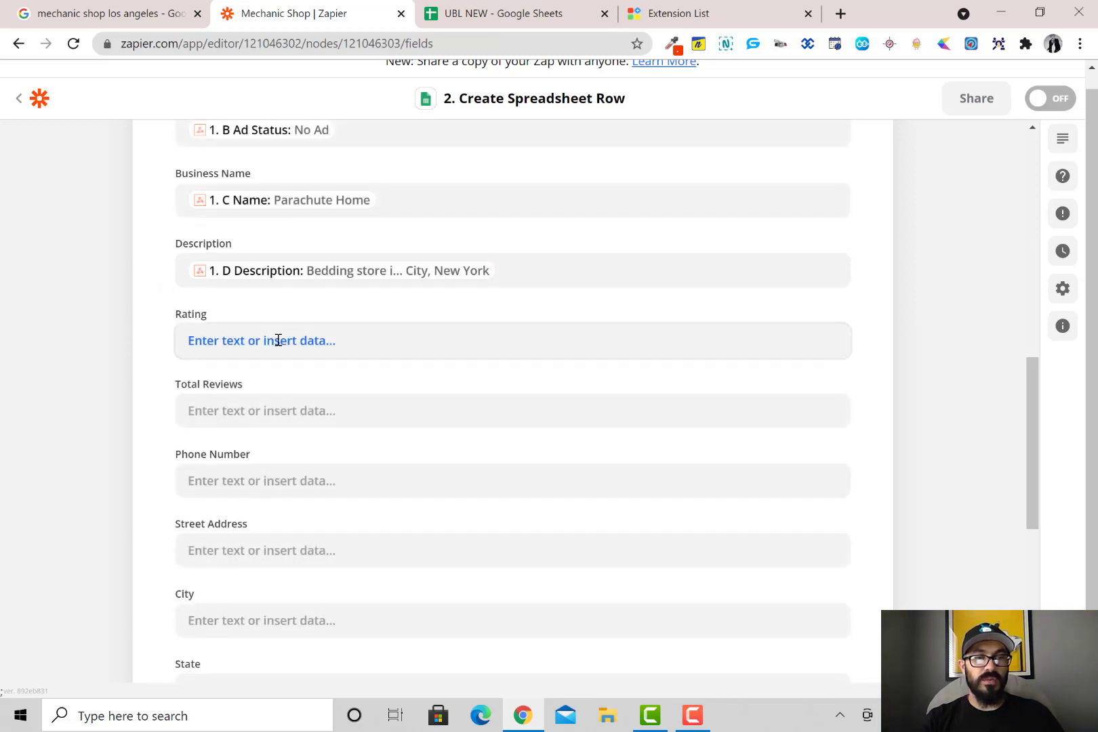
left_click(294, 601)
scroll(285, 583, "down", 5)
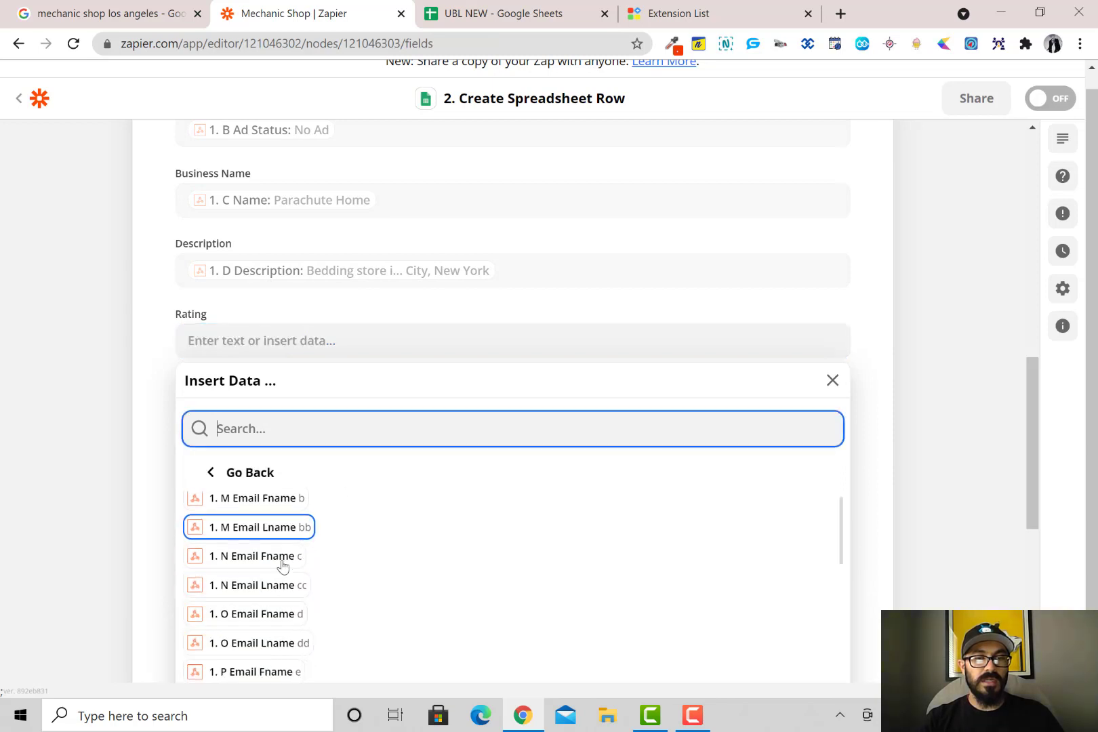
scroll(283, 566, "down", 8)
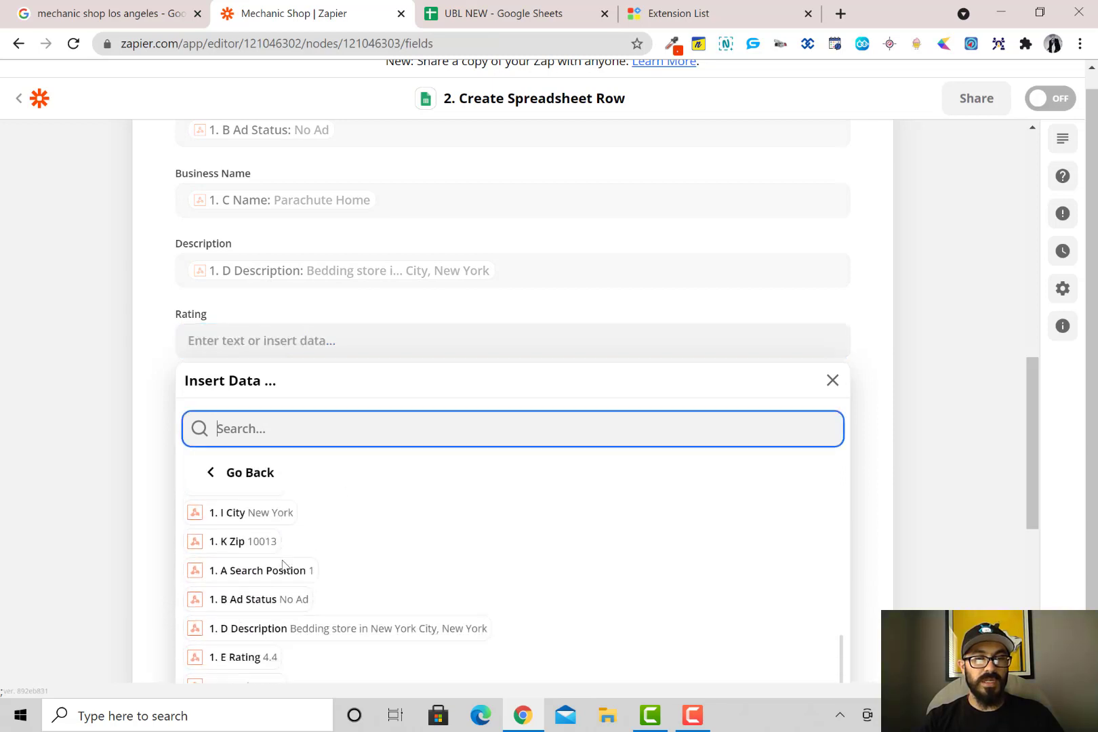
scroll(283, 566, "up", 1)
scroll(284, 566, "up", 1)
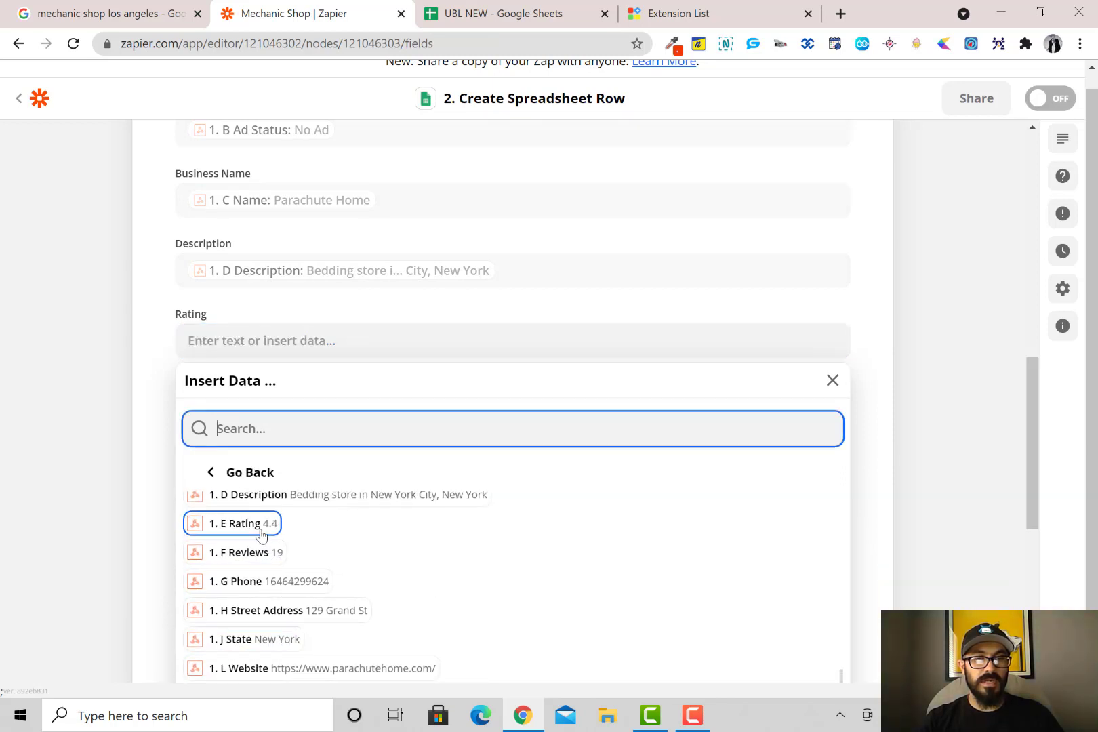
left_click(261, 534)
left_click(167, 411)
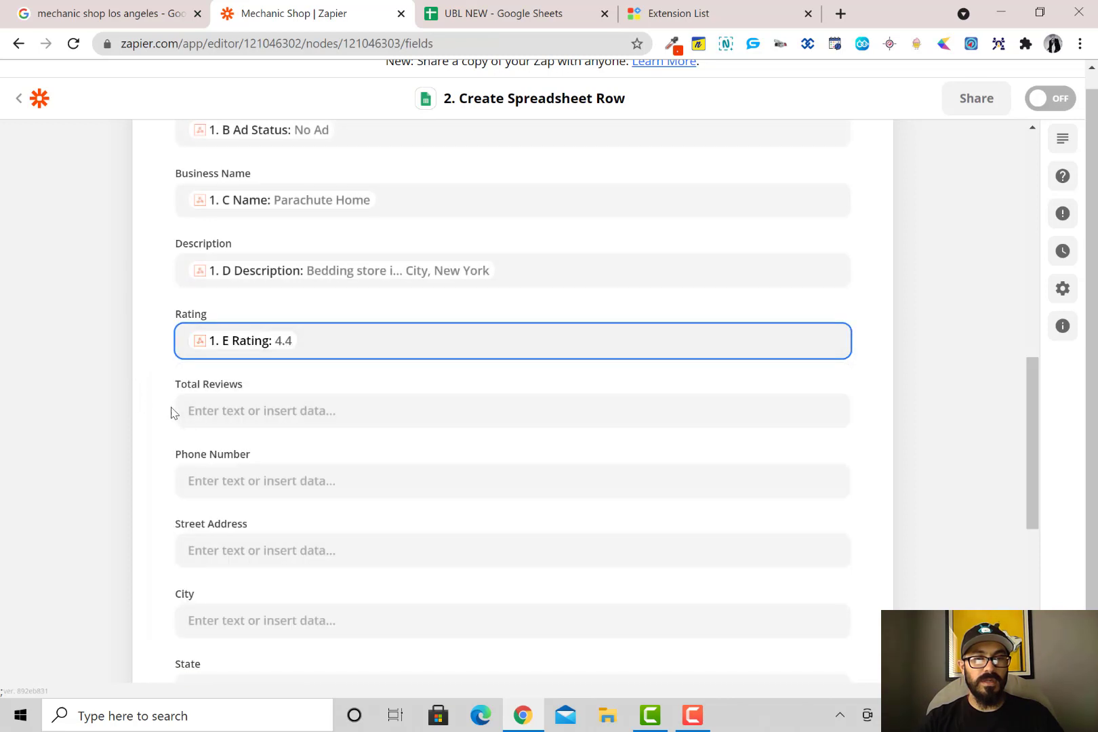
Map Total Reviews to F Reviews and Phone Number to G Phone
left_click(233, 418)
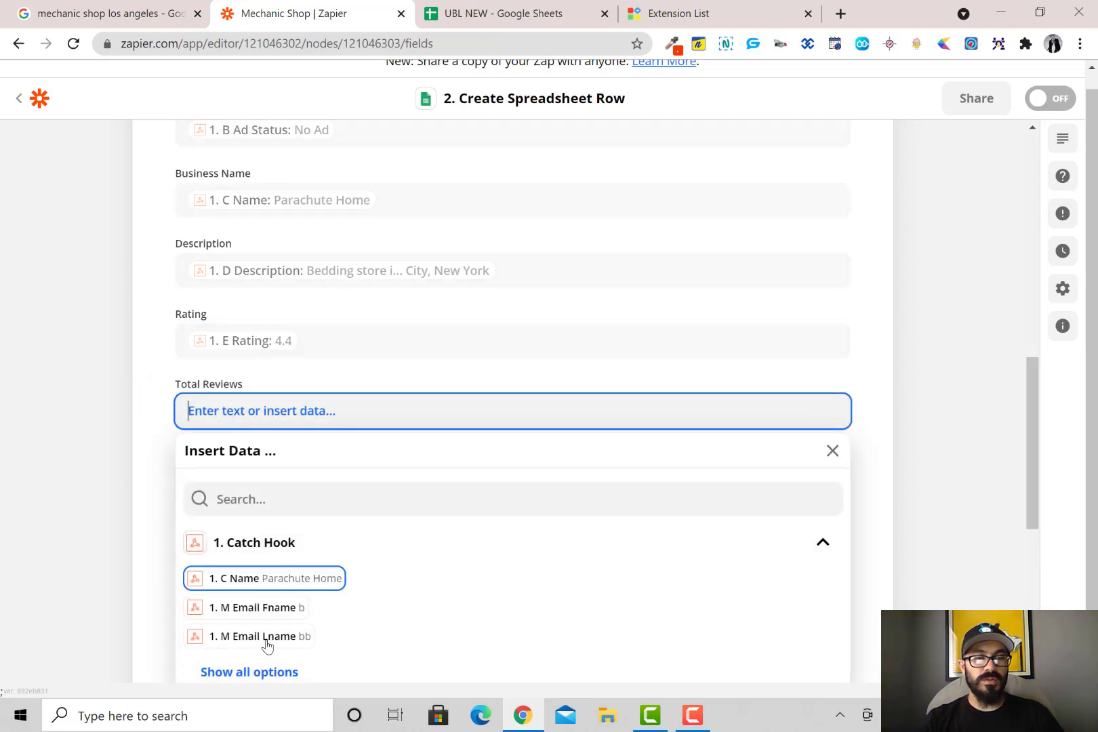
left_click(265, 675)
scroll(245, 594, "down", 8)
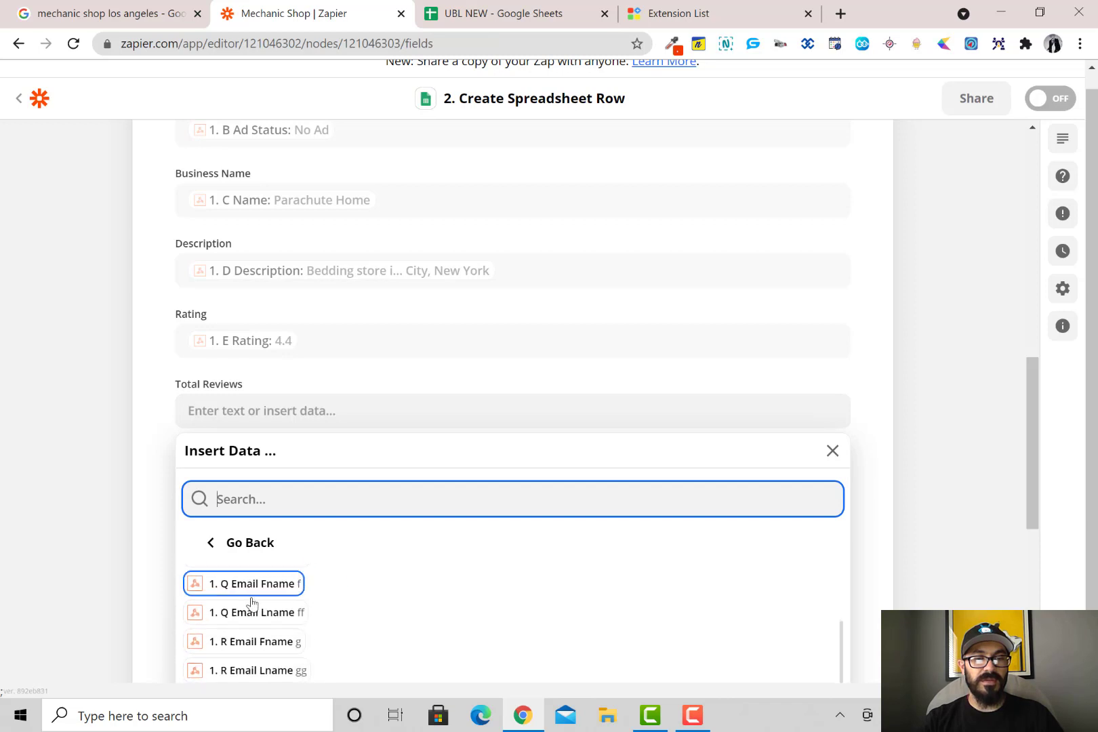
scroll(393, 474, "down", 3)
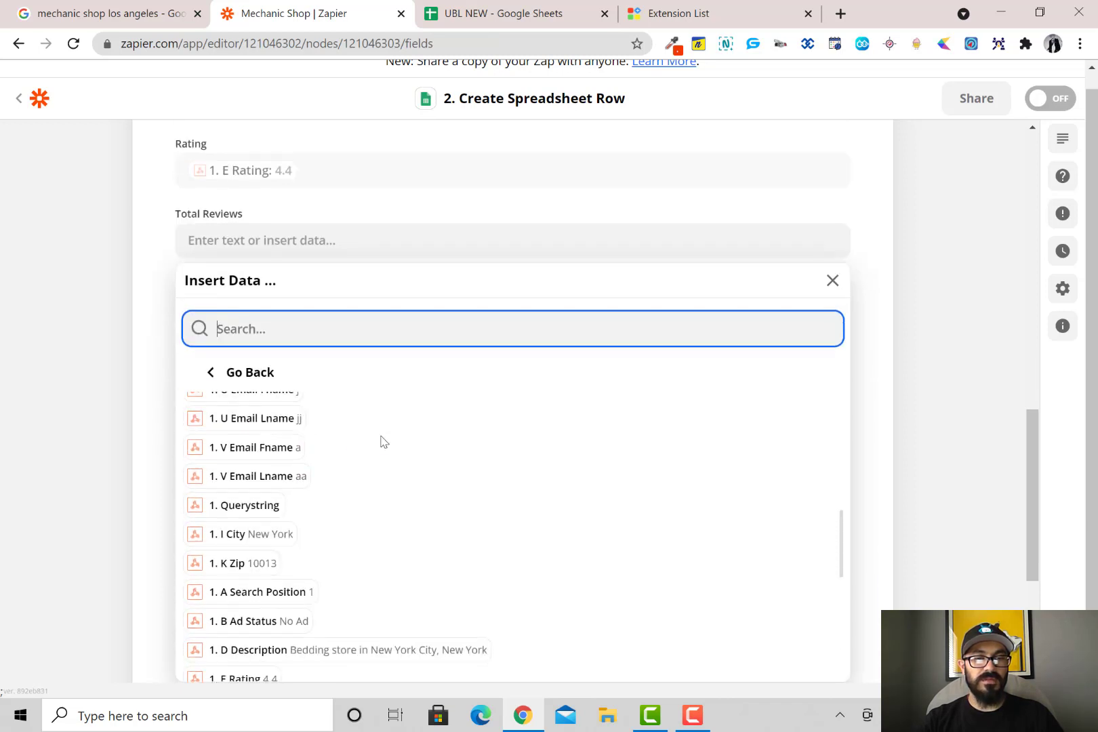
scroll(252, 548, "down", 3)
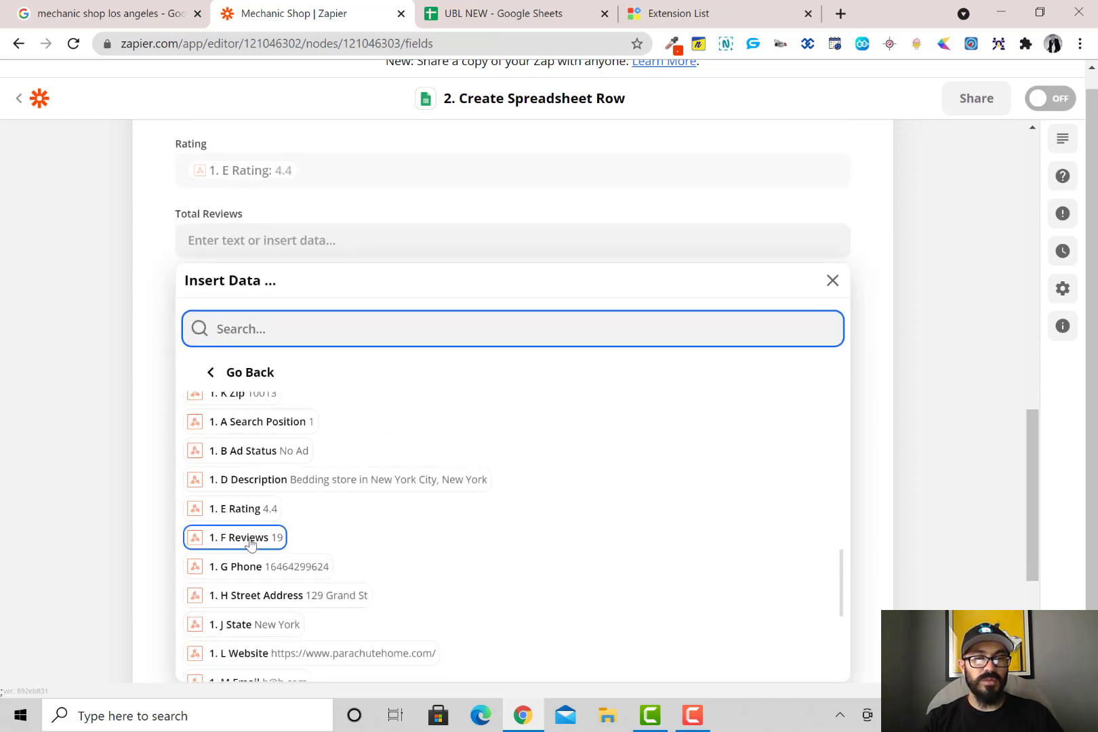
left_click(248, 538)
left_click(169, 328)
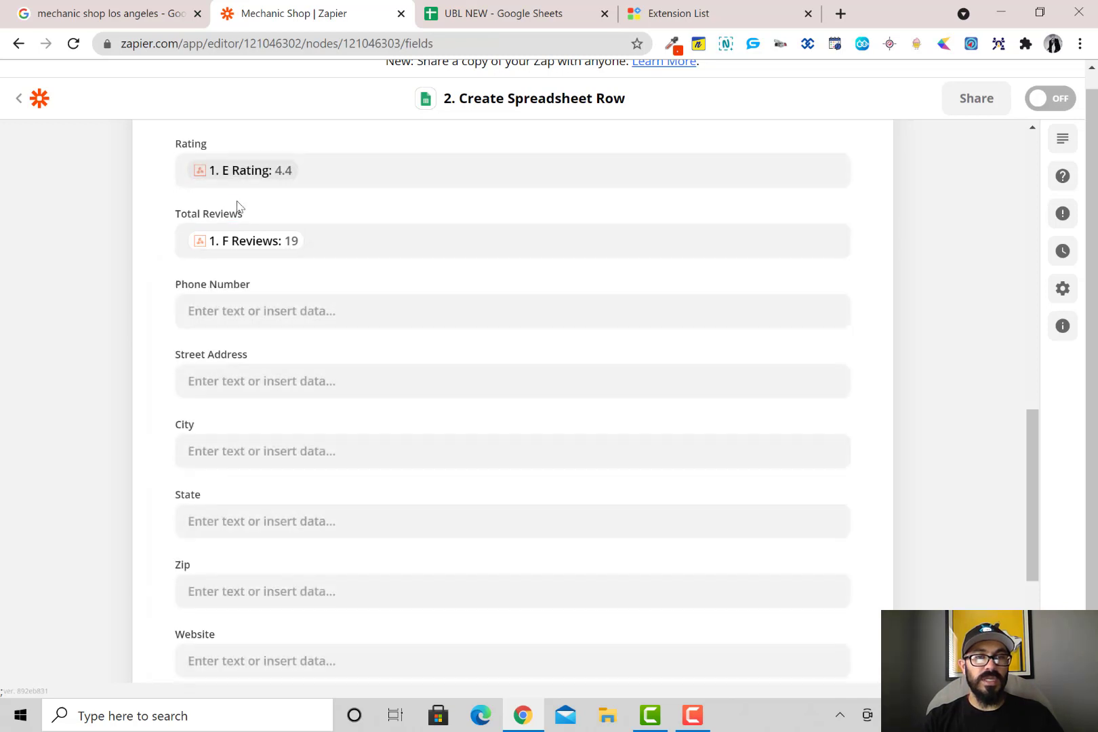
left_click(241, 315)
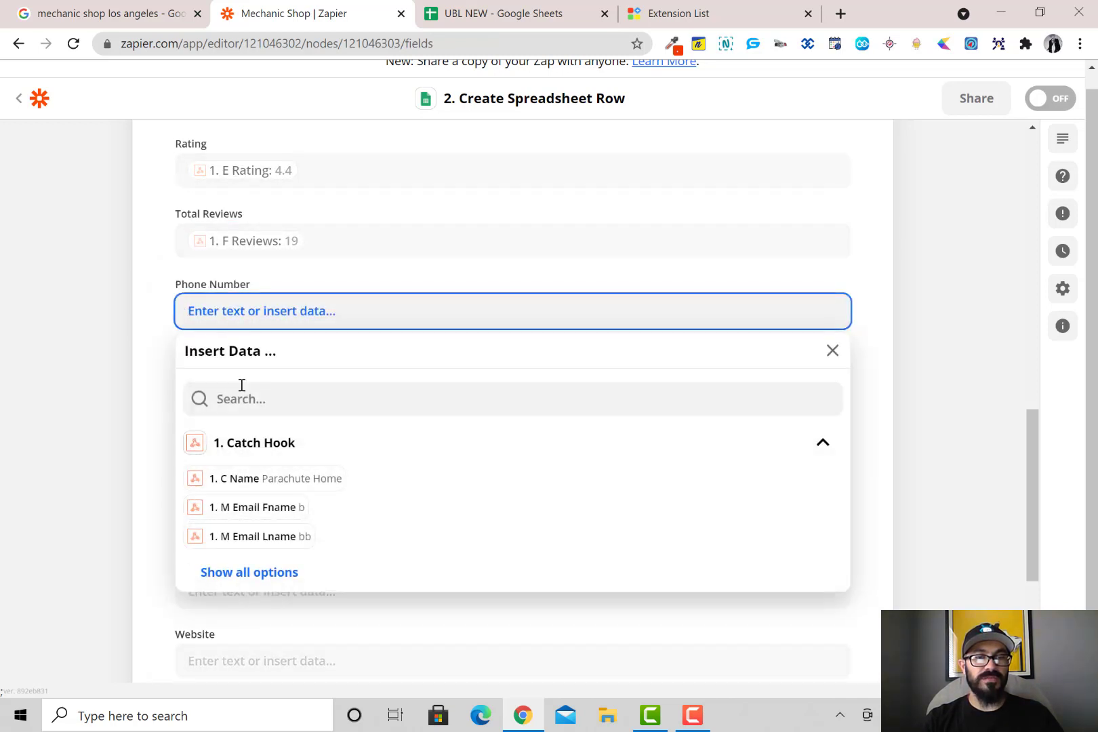
left_click(273, 574)
scroll(270, 522, "down", 5)
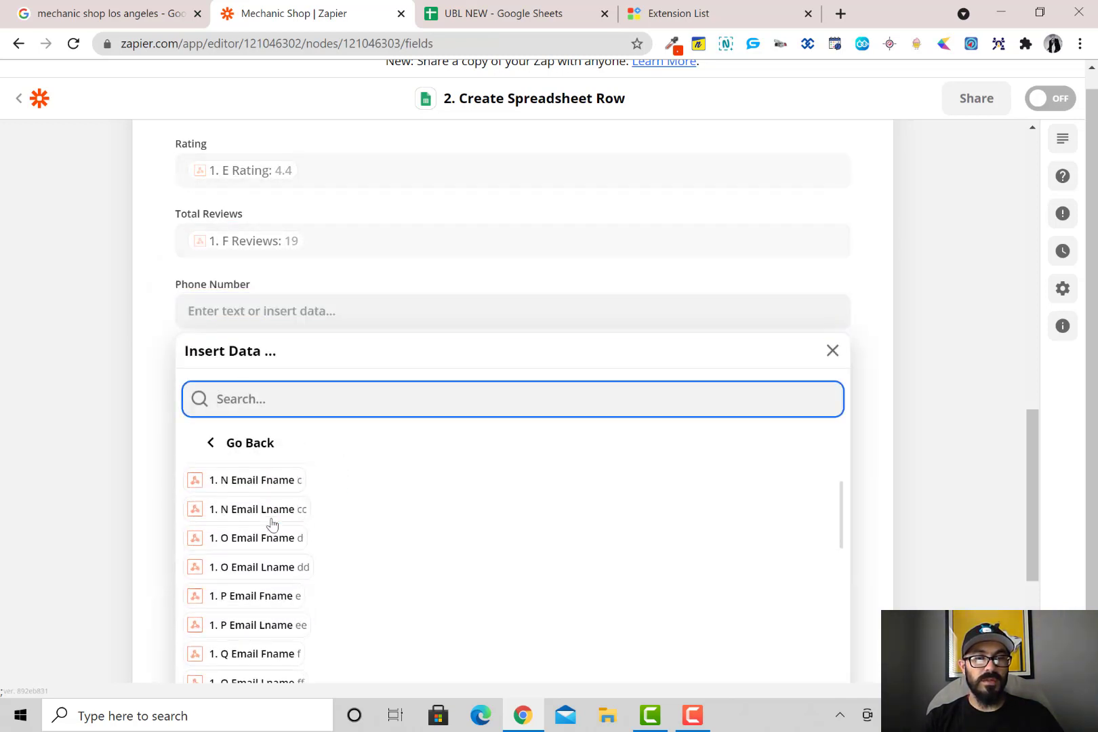
scroll(270, 525, "down", 4)
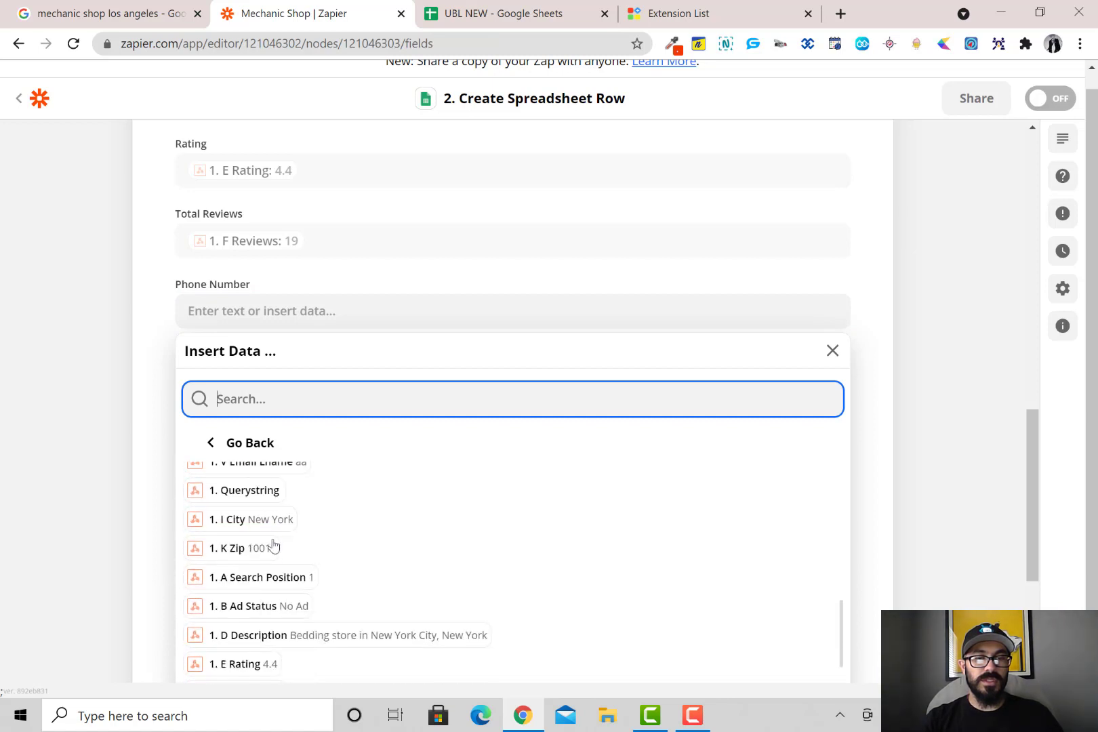
scroll(272, 579, "down", 2)
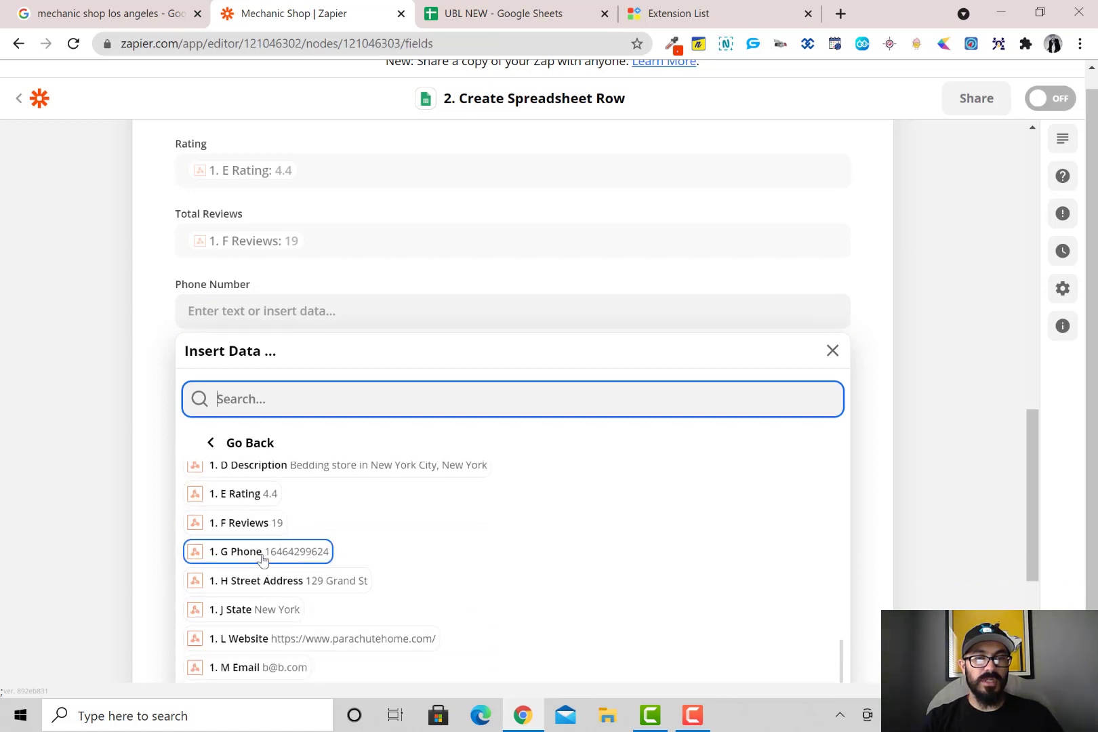
left_click(257, 555)
left_click(143, 404)
Map Street Address to H Street Address and fill City with J State
left_click(225, 382)
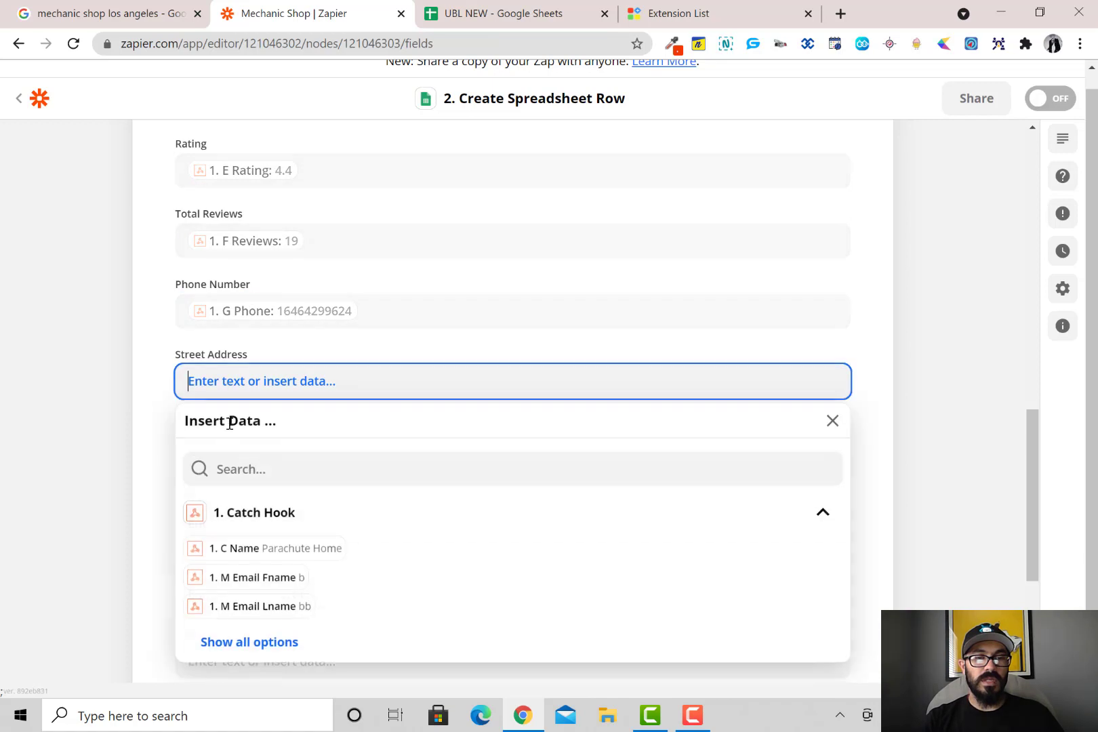
left_click(286, 650)
scroll(306, 560, "down", 5)
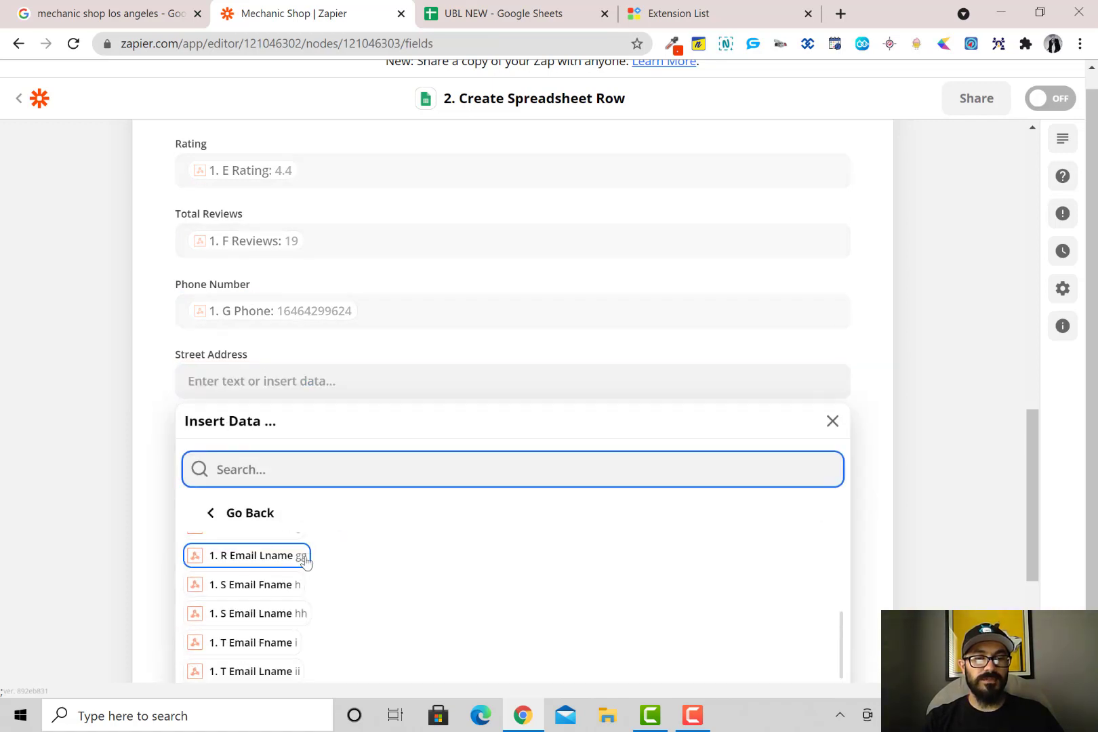
scroll(367, 375, "down", 4)
scroll(362, 395, "down", 6)
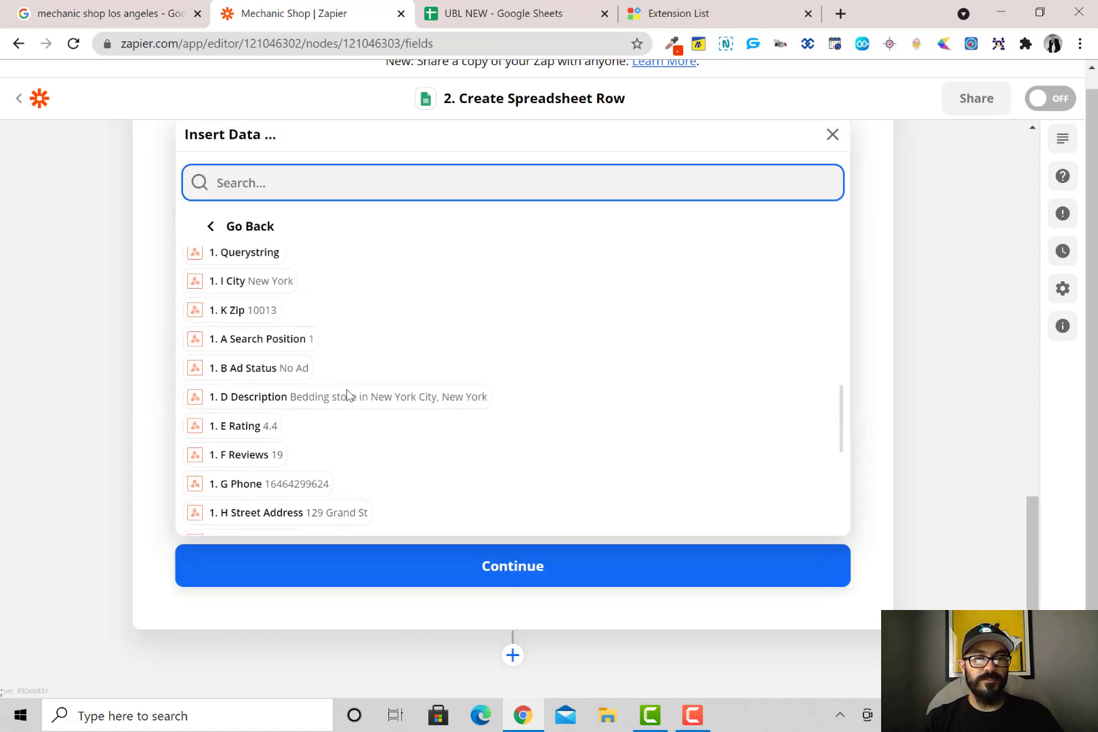
left_click(290, 367)
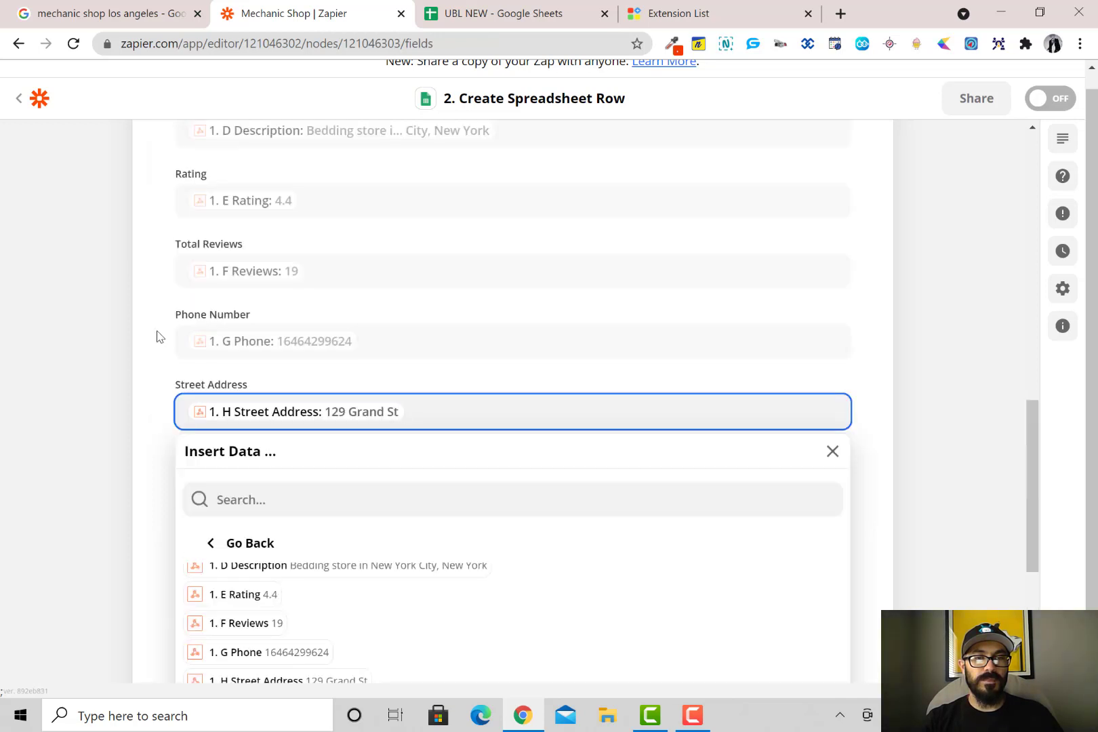
left_click(156, 335)
scroll(158, 336, "down", 1)
scroll(157, 336, "down", 3)
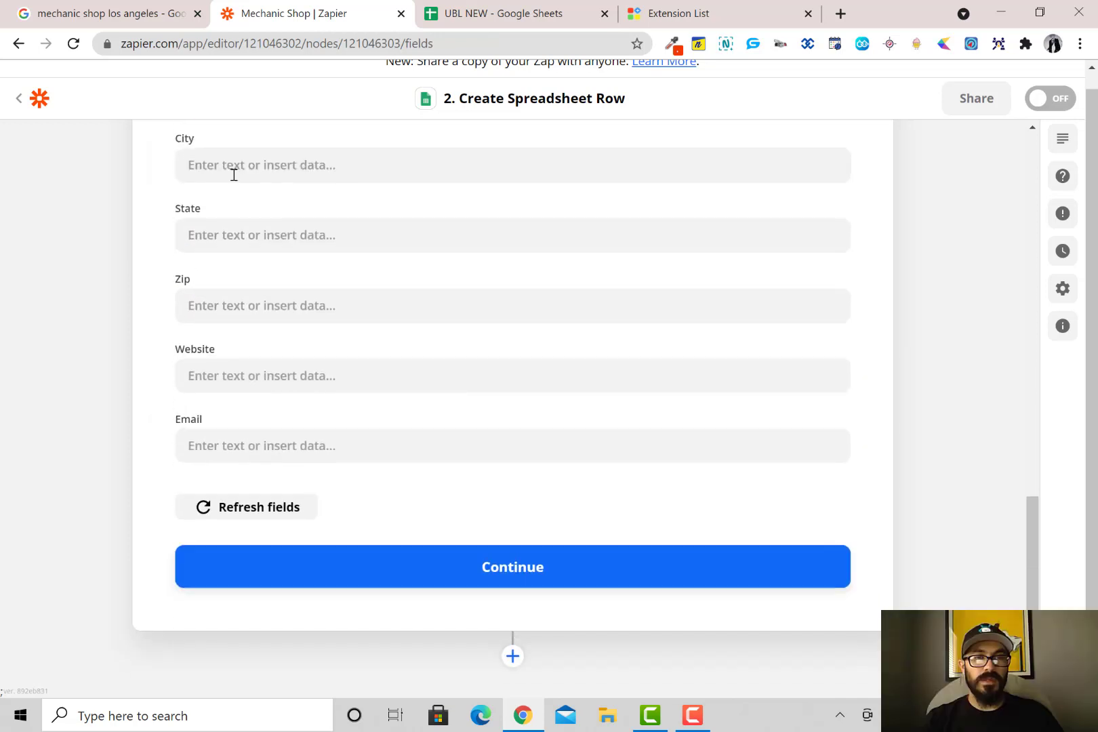
left_click(233, 166)
left_click(274, 425)
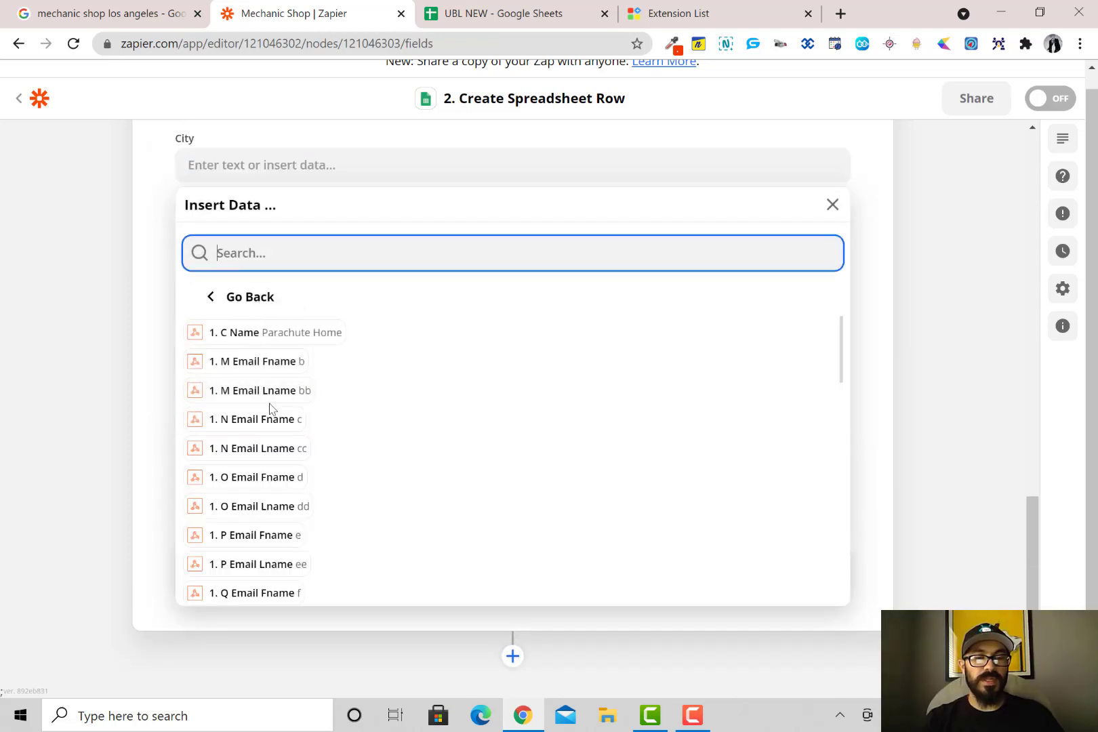
scroll(265, 407, "down", 10)
scroll(270, 448, "down", 5)
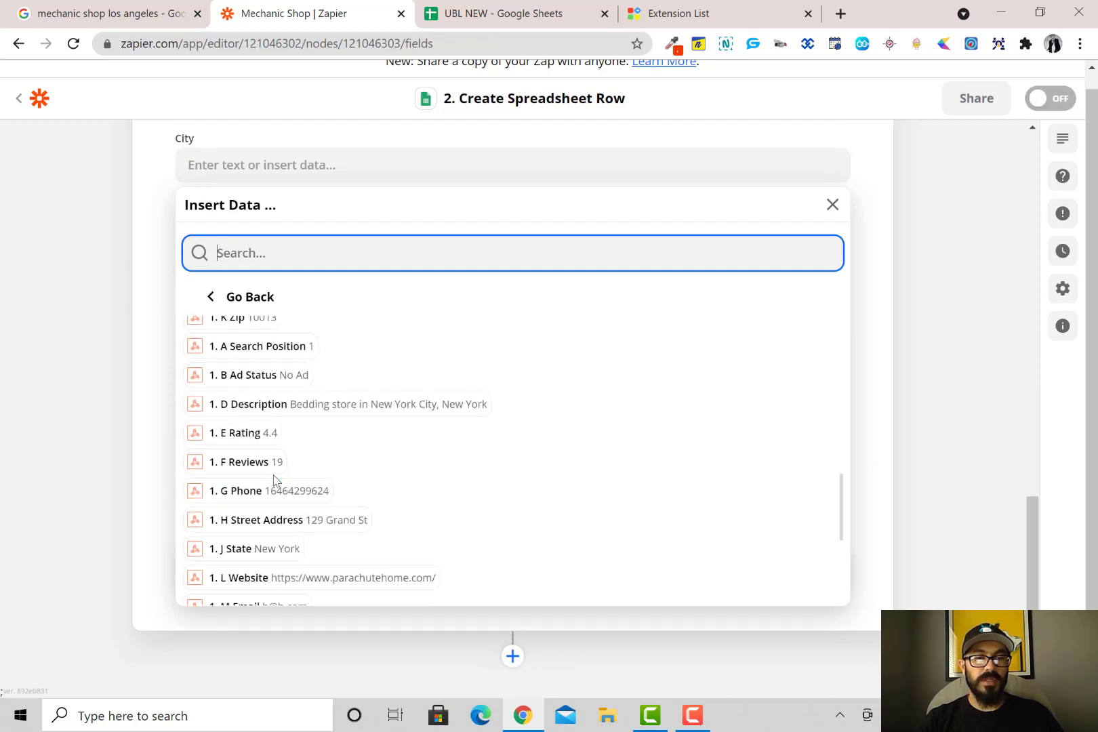
left_click(283, 550)
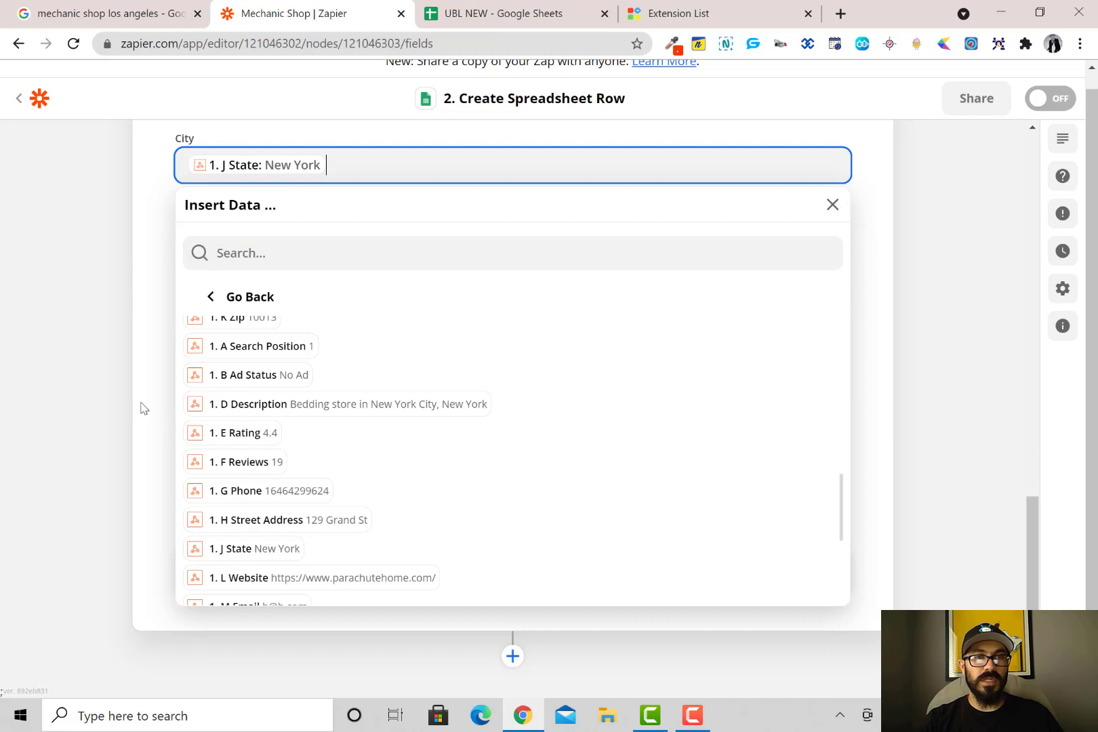
left_click(145, 408)
scroll(245, 341, "up", 3)
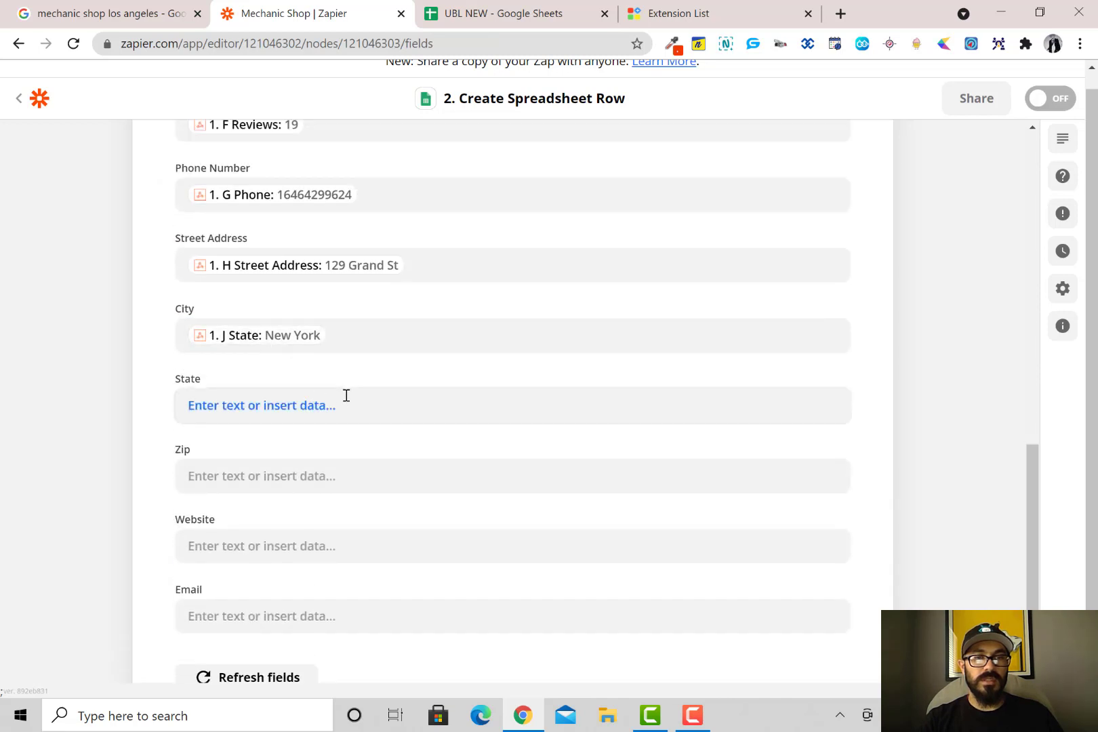
Replace the wrong J State value in City with I City
left_click(352, 337)
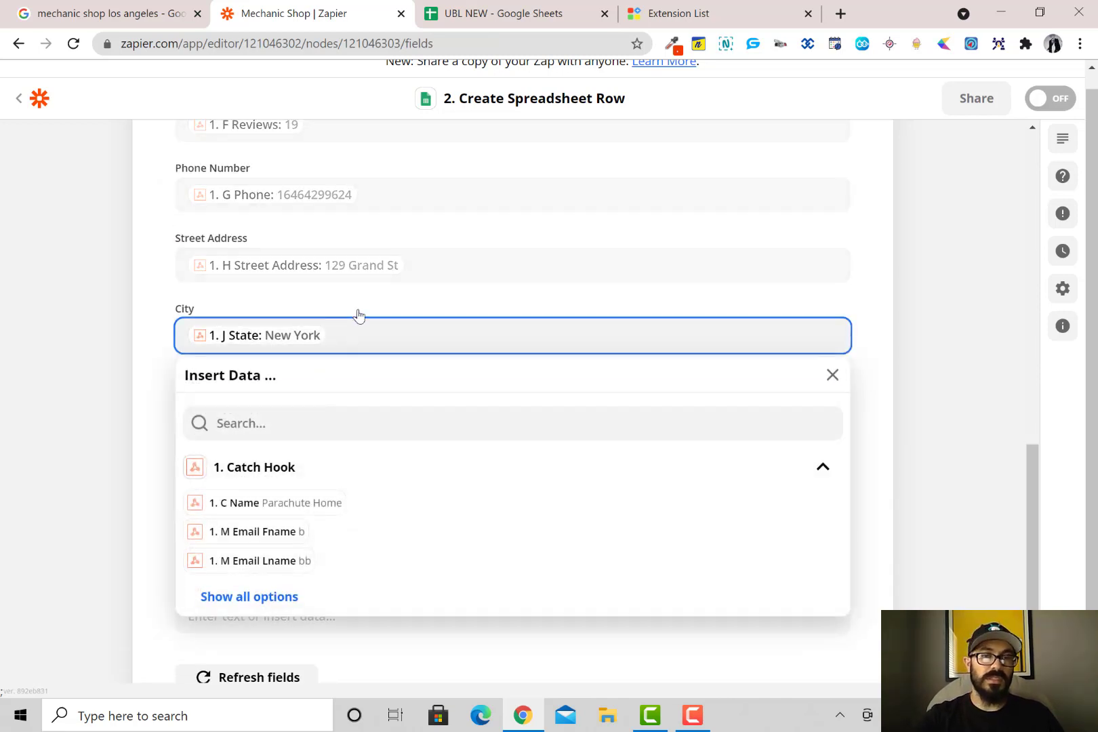
key("BackSpace")
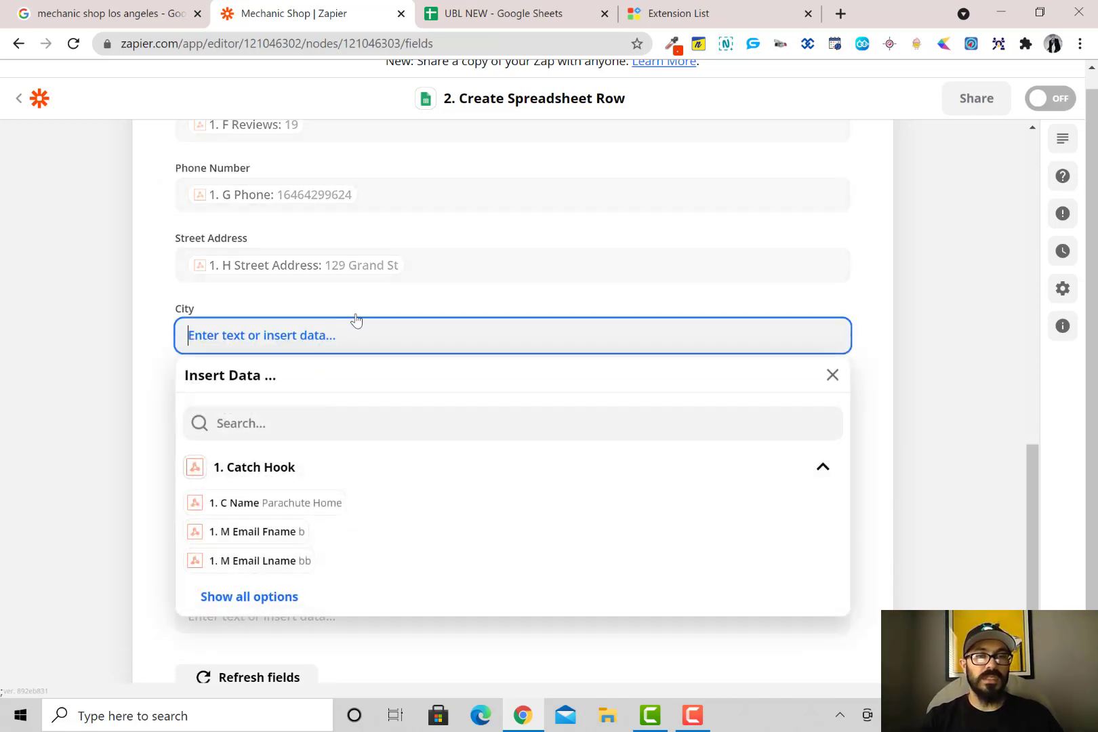
left_click(285, 597)
scroll(307, 512, "down", 3)
scroll(332, 522, "up", 3)
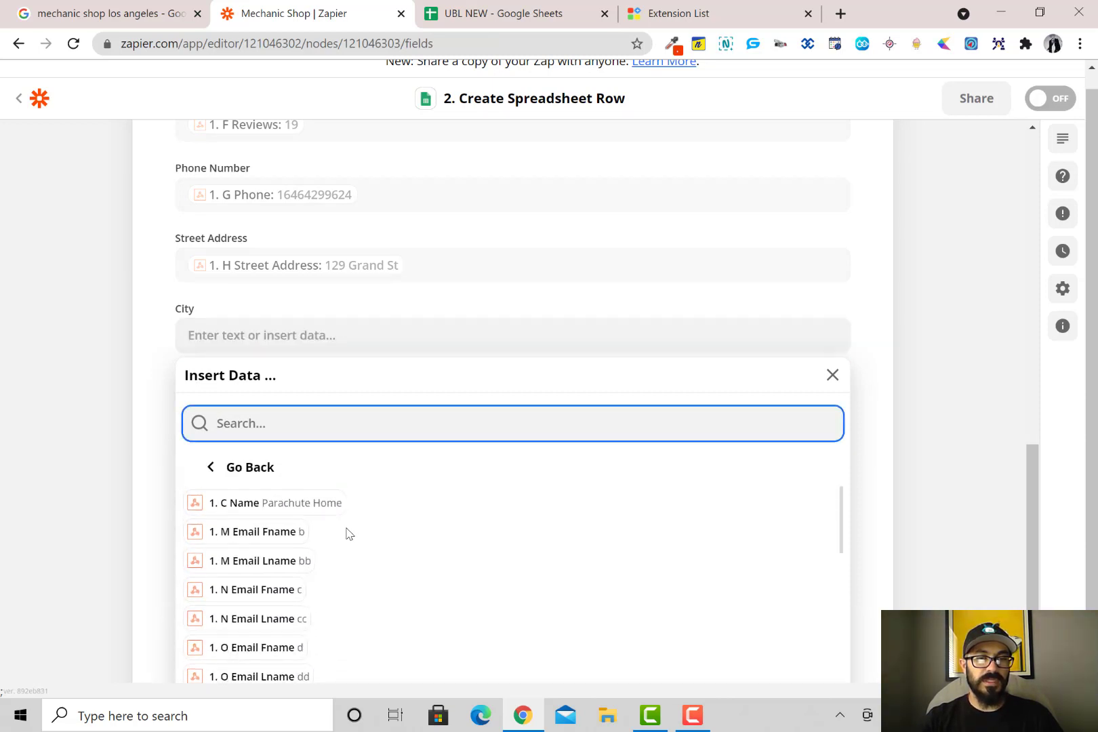
scroll(474, 453, "down", 3)
scroll(359, 522, "down", 4)
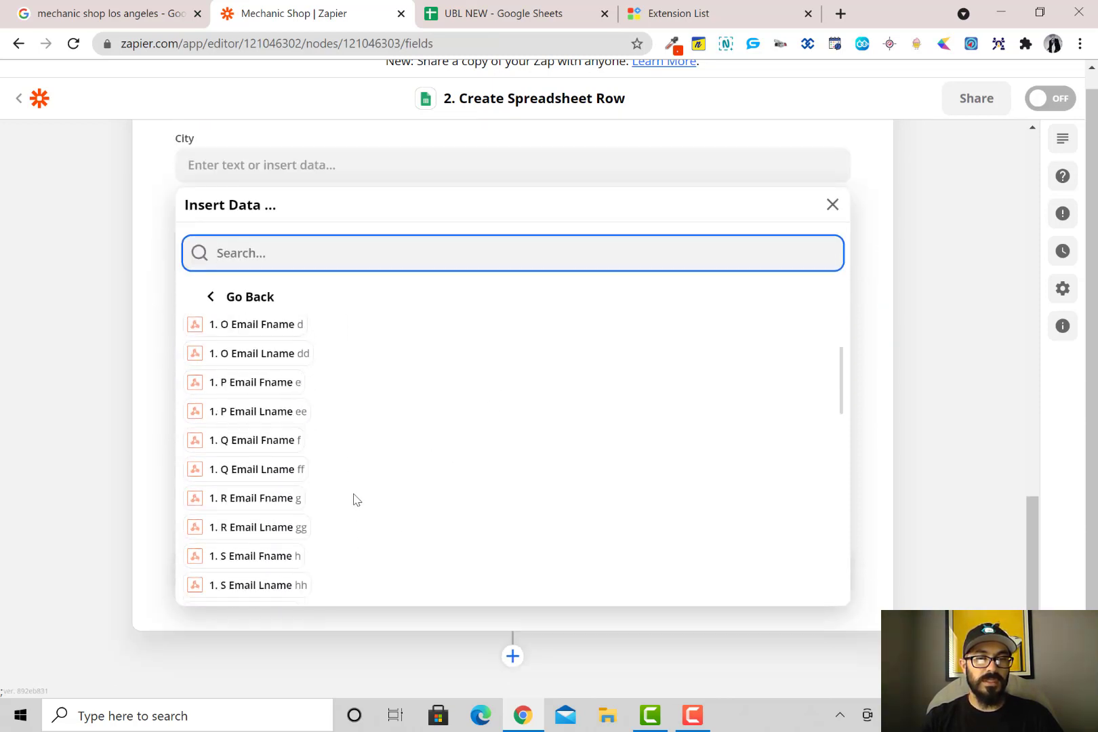
scroll(357, 499, "down", 4)
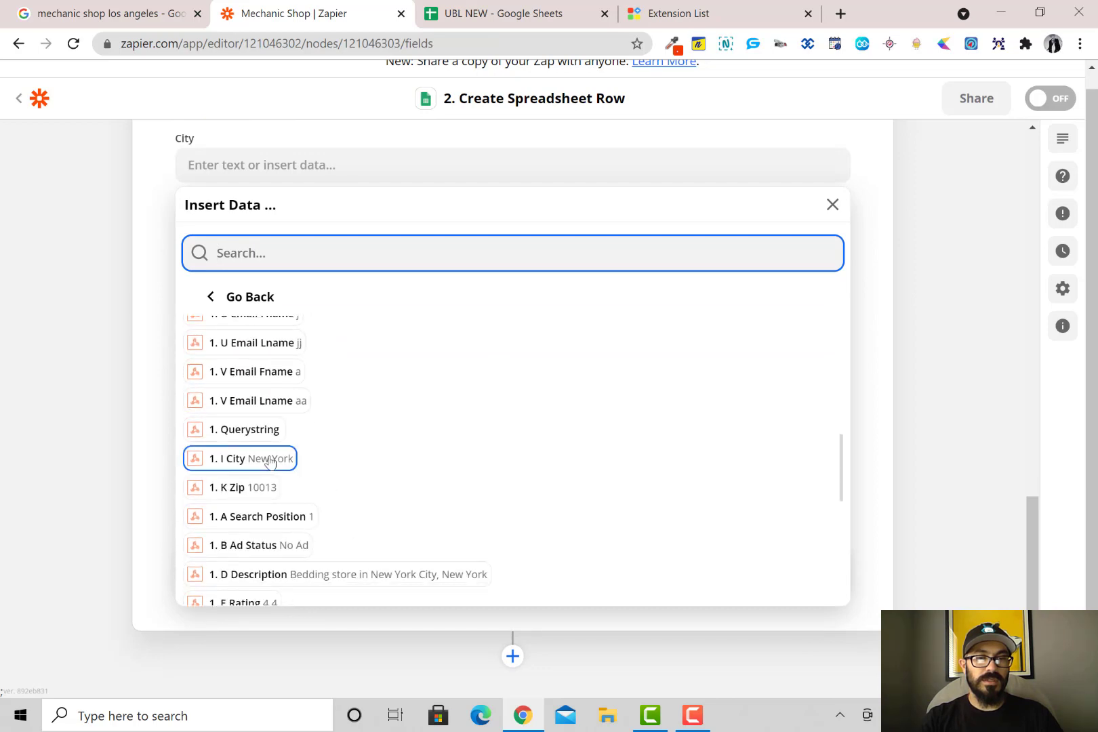
left_click(270, 460)
left_click(170, 303)
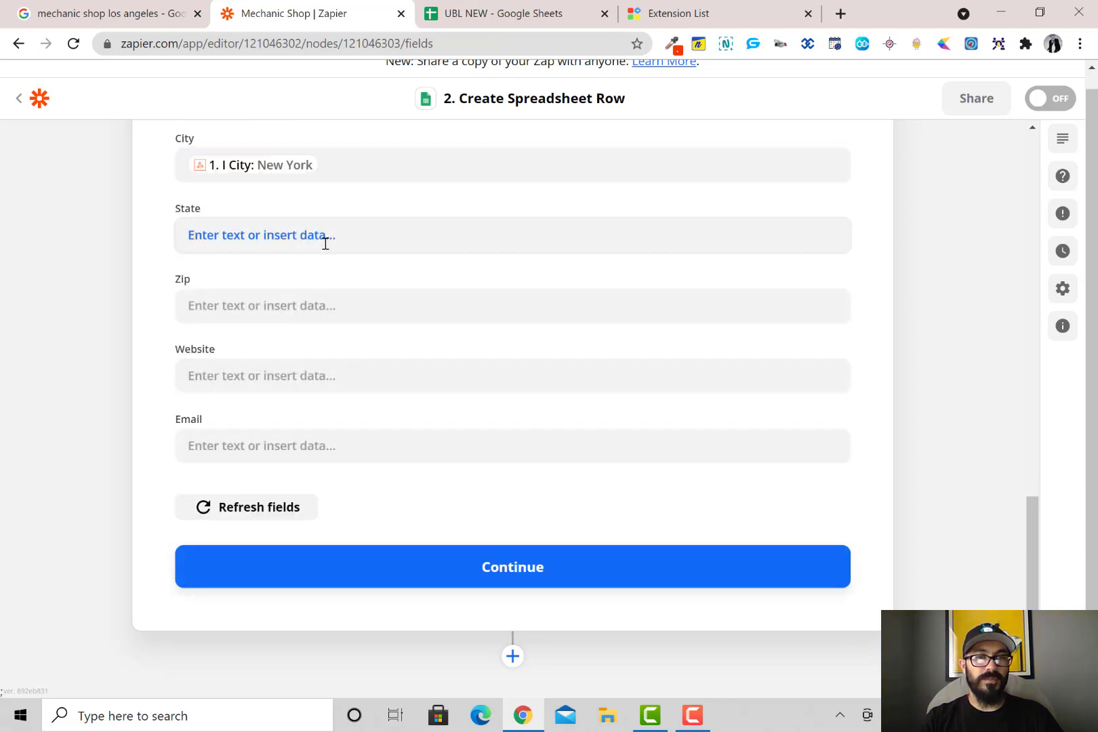
Map State to J State and Zip to K Zip
left_click(323, 238)
left_click(262, 497)
scroll(299, 460, "down", 8)
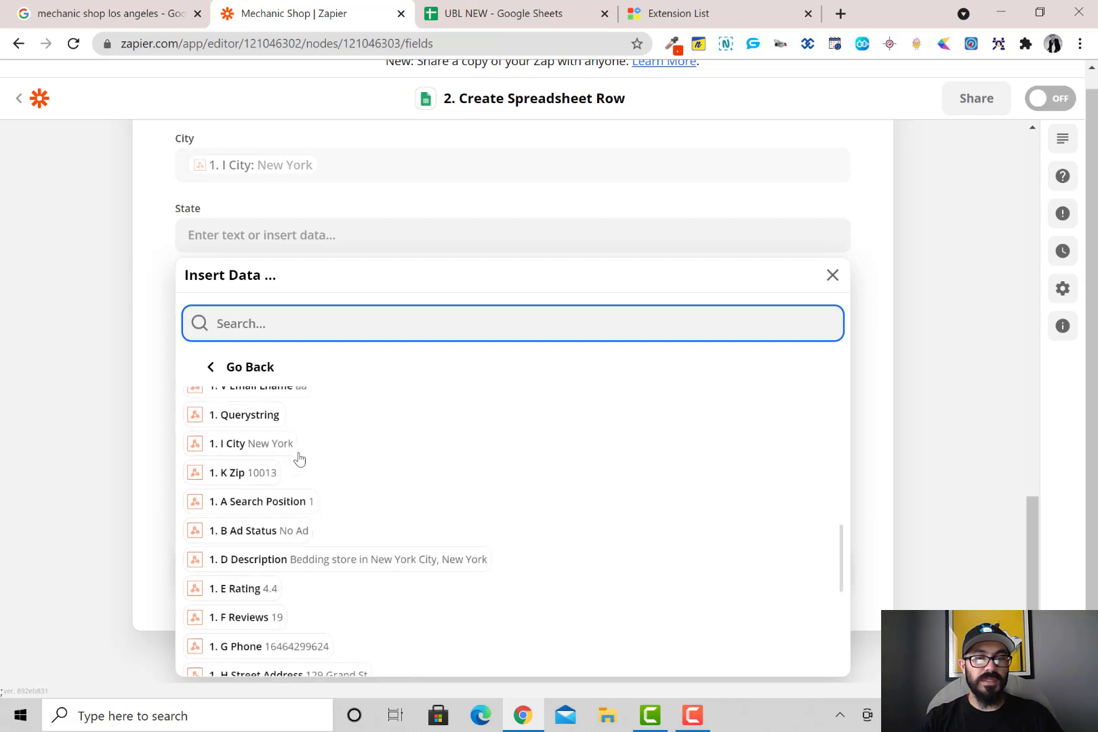
scroll(302, 474, "down", 3)
scroll(305, 484, "down", 1)
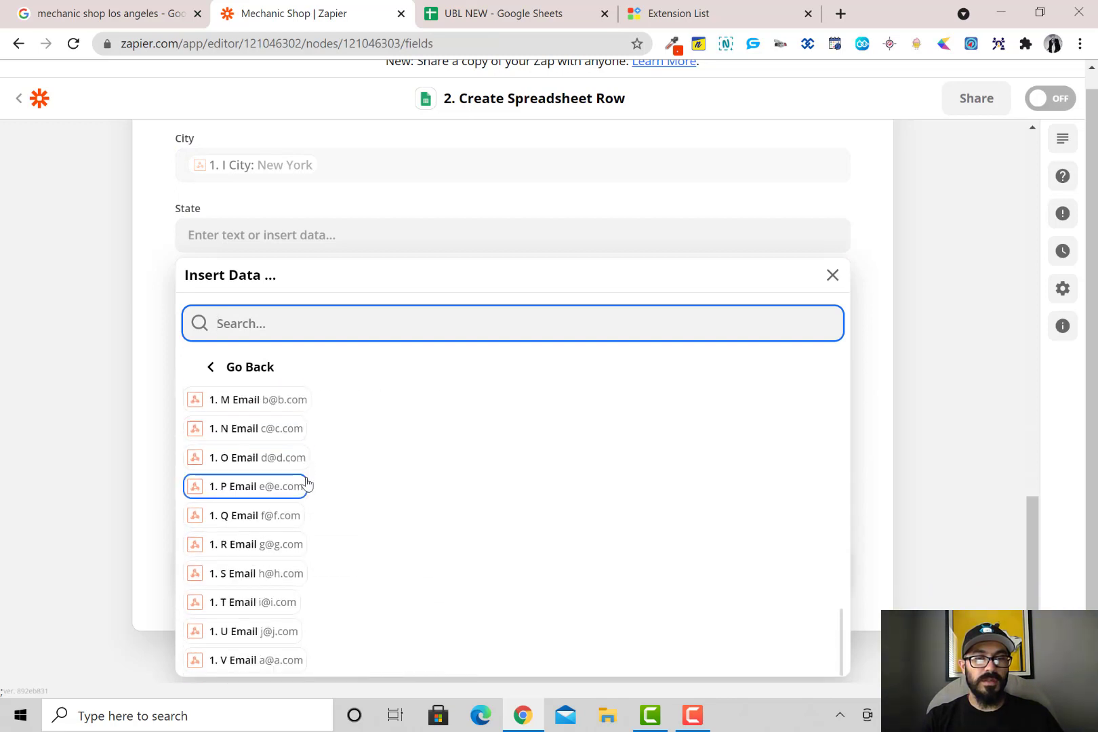
scroll(306, 483, "up", 6)
left_click(290, 512)
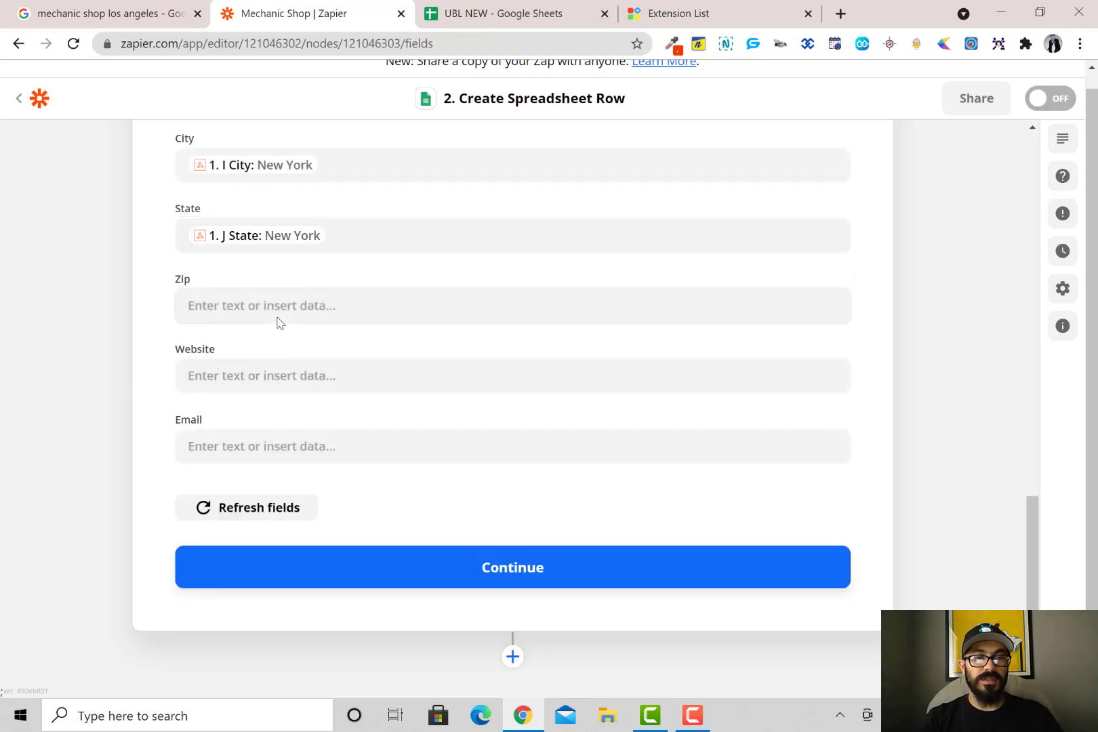
left_click(279, 313)
left_click(266, 566)
scroll(274, 478, "down", 5)
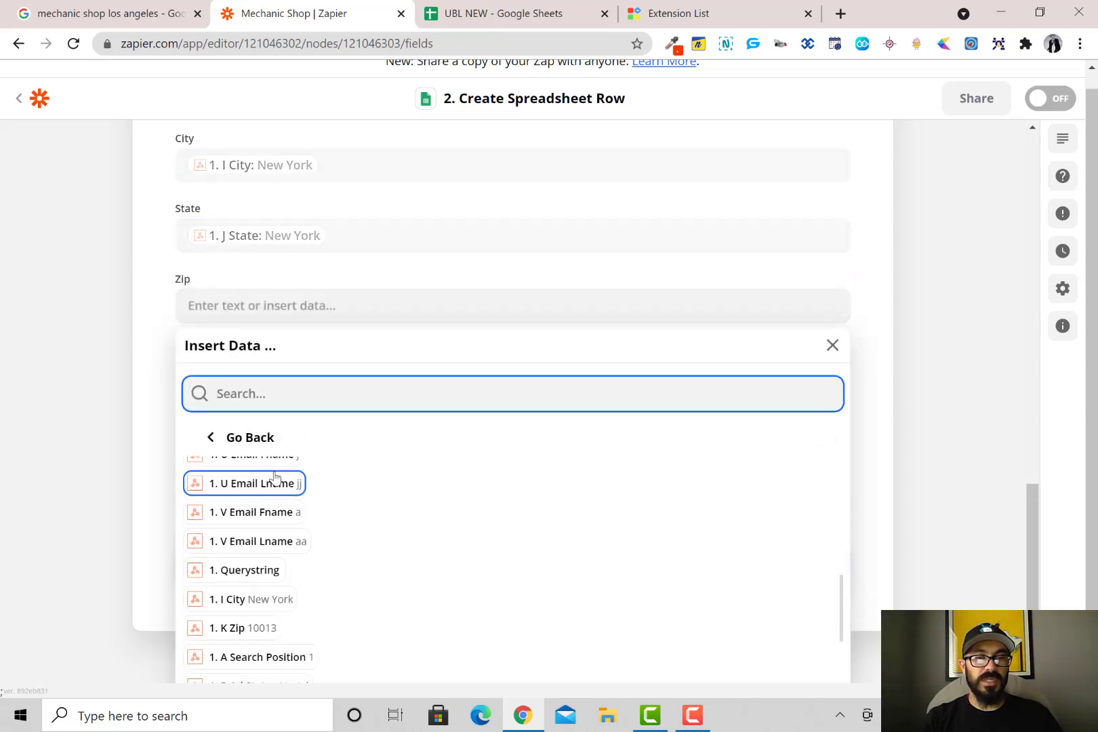
scroll(343, 366, "down", 1)
scroll(321, 422, "down", 2)
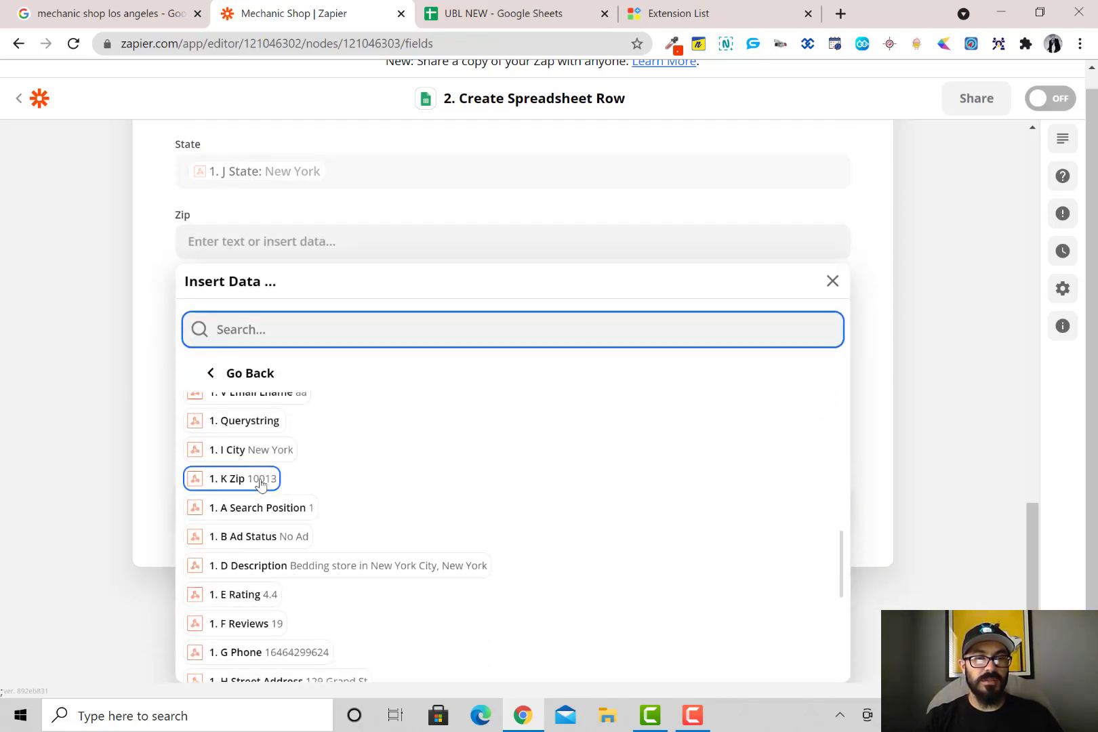
left_click(231, 479)
Map Website to L Website and Email to M Email
left_click(311, 373)
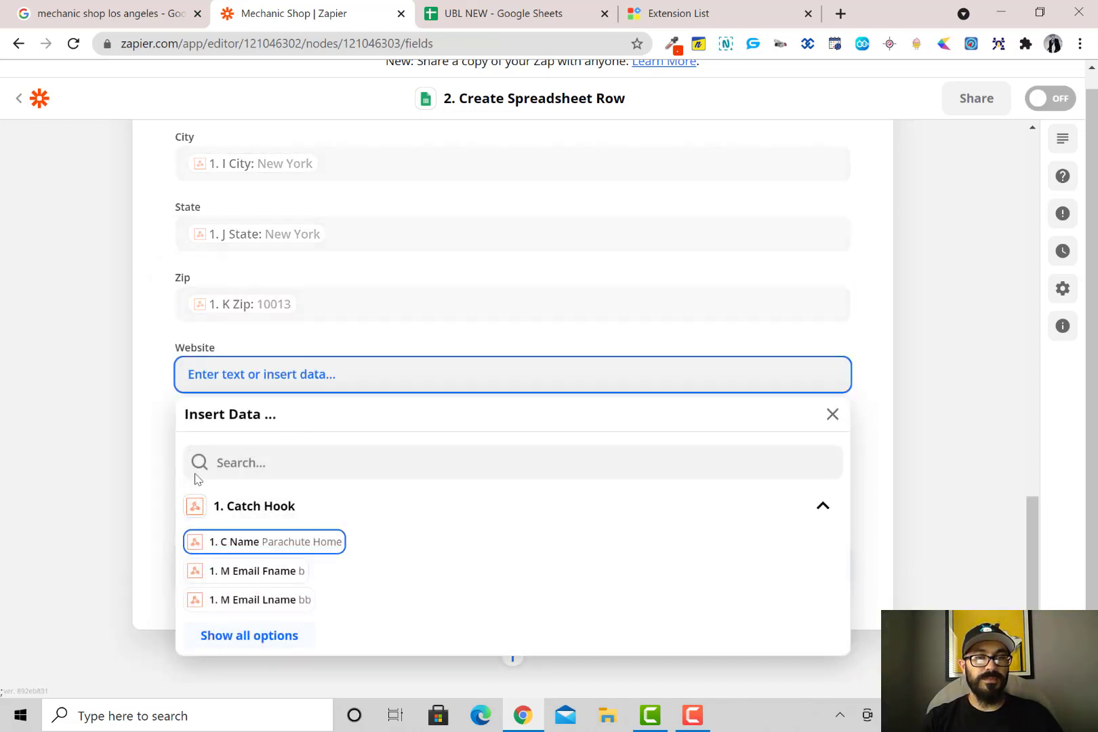
scroll(400, 409, "down", 6)
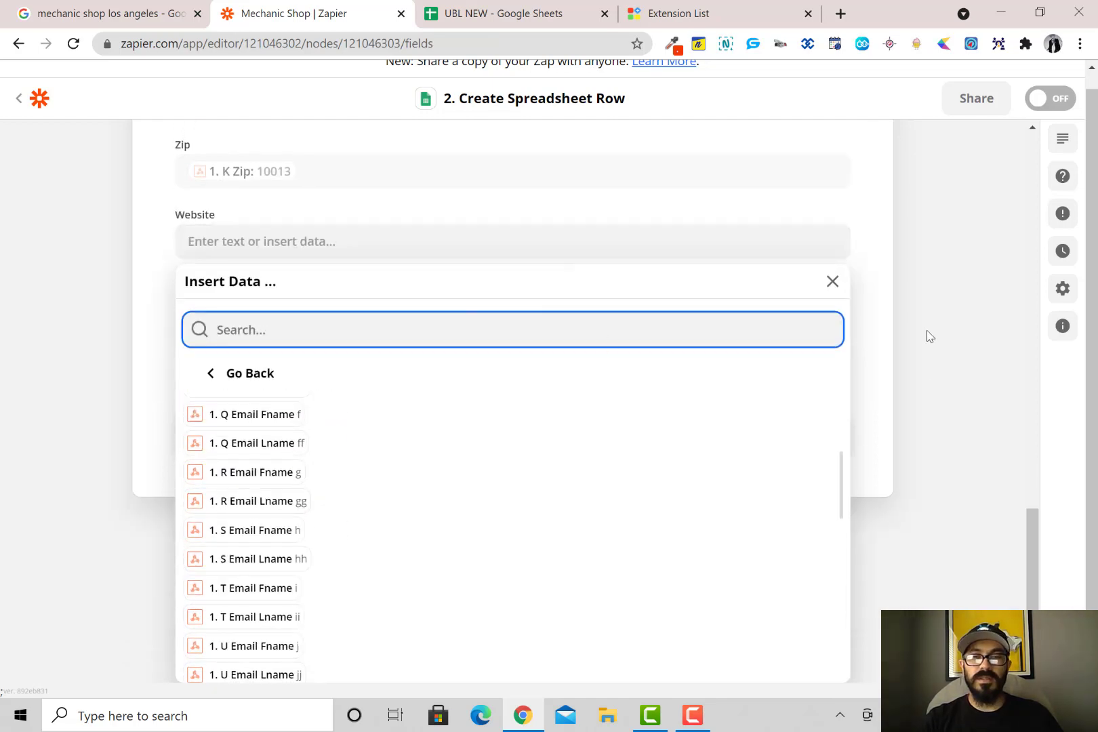
scroll(660, 507, "up", 10)
scroll(656, 500, "down", 4)
scroll(491, 463, "up", 2)
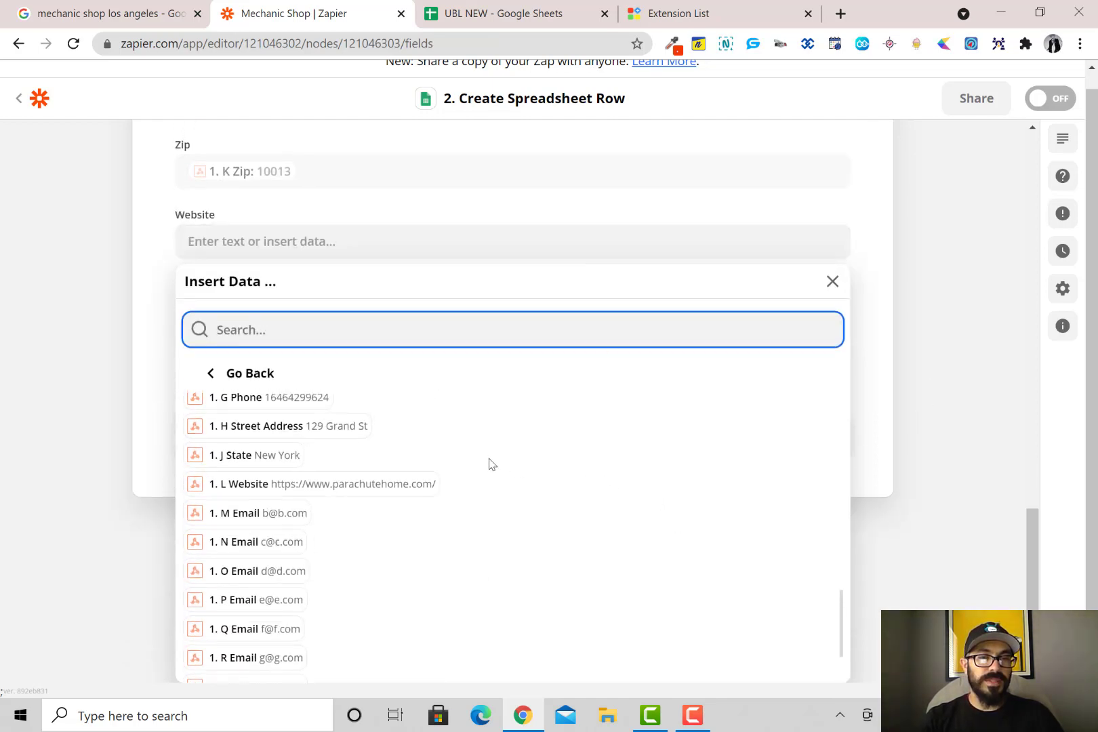
left_click(390, 482)
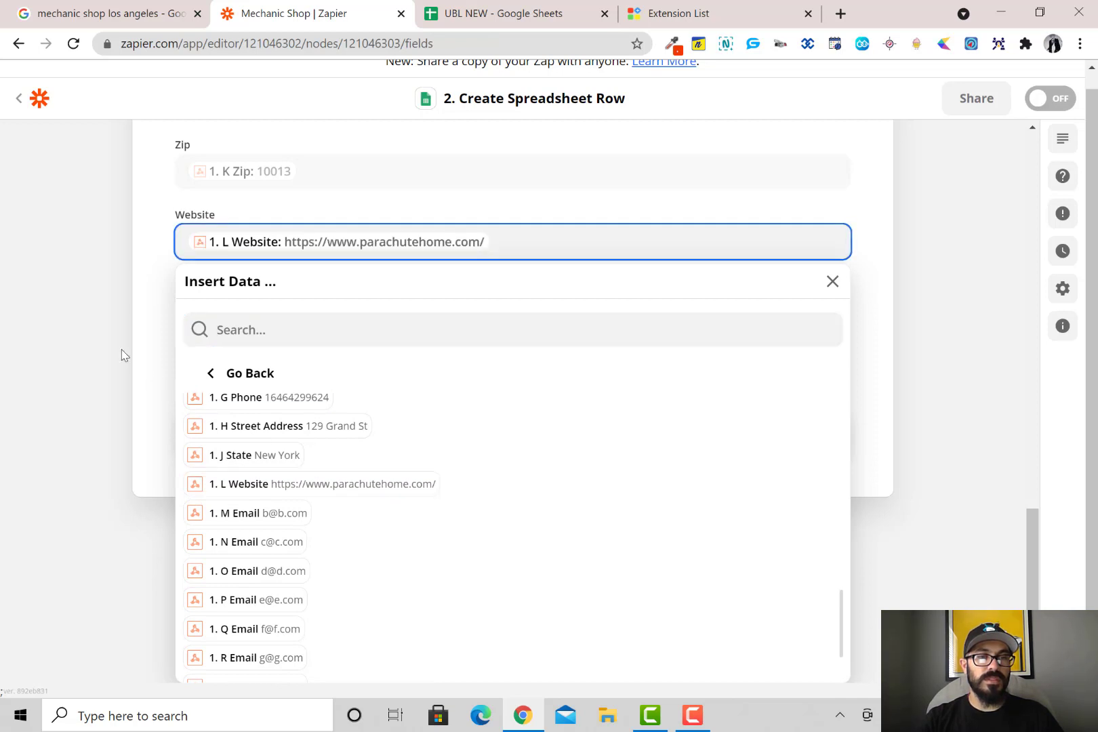
left_click(117, 395)
left_click(290, 445)
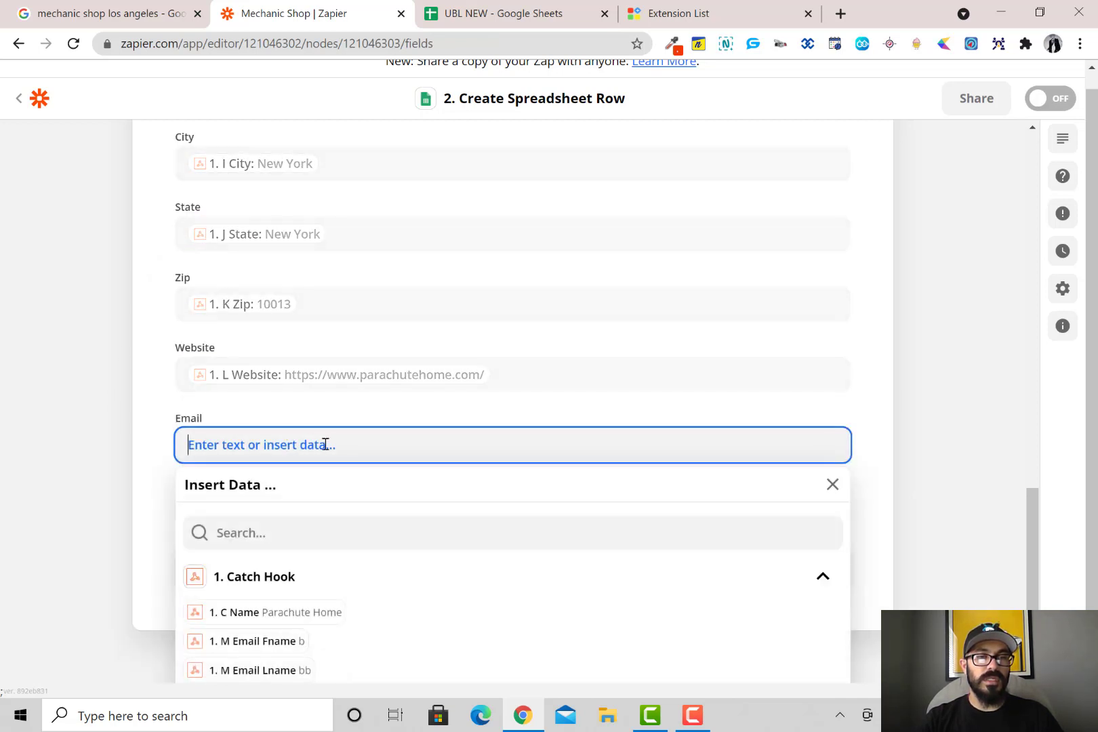
left_click(278, 664)
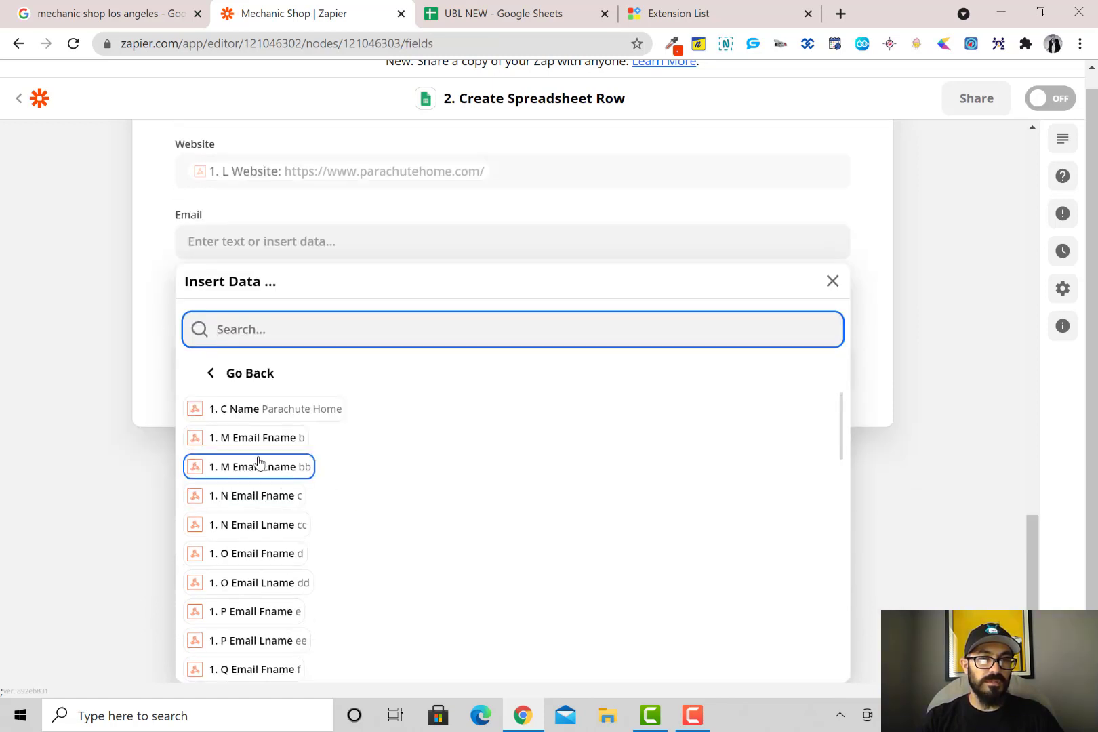
scroll(281, 502, "down", 3)
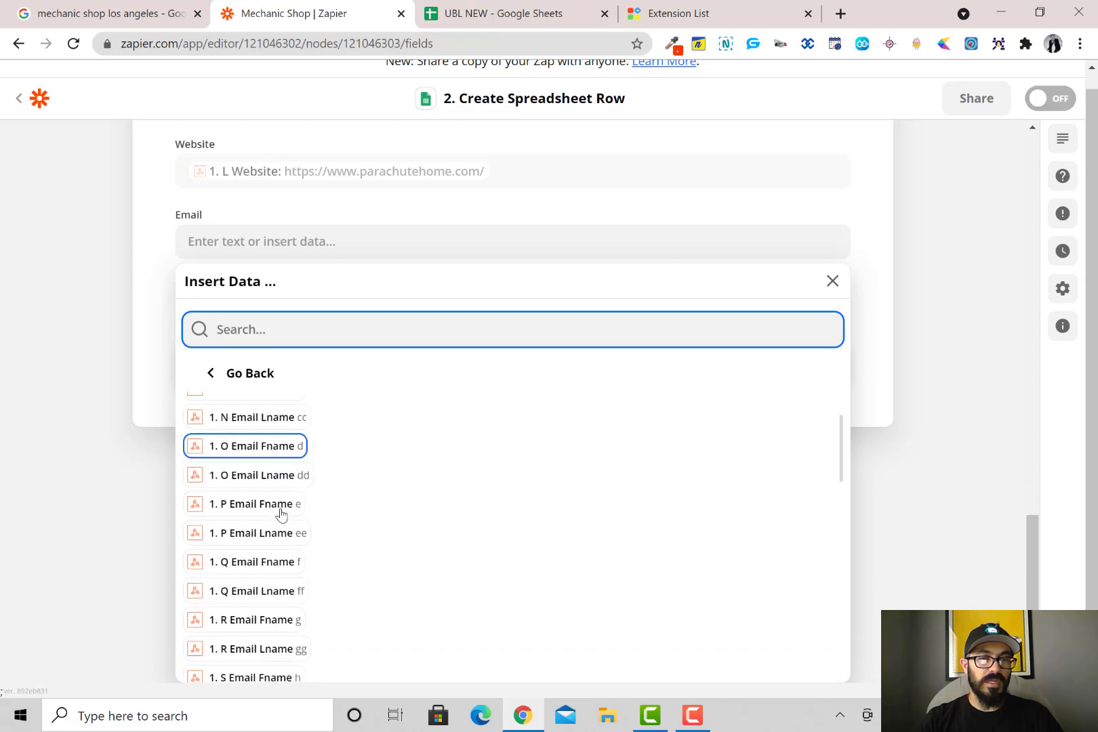
scroll(280, 513, "down", 5)
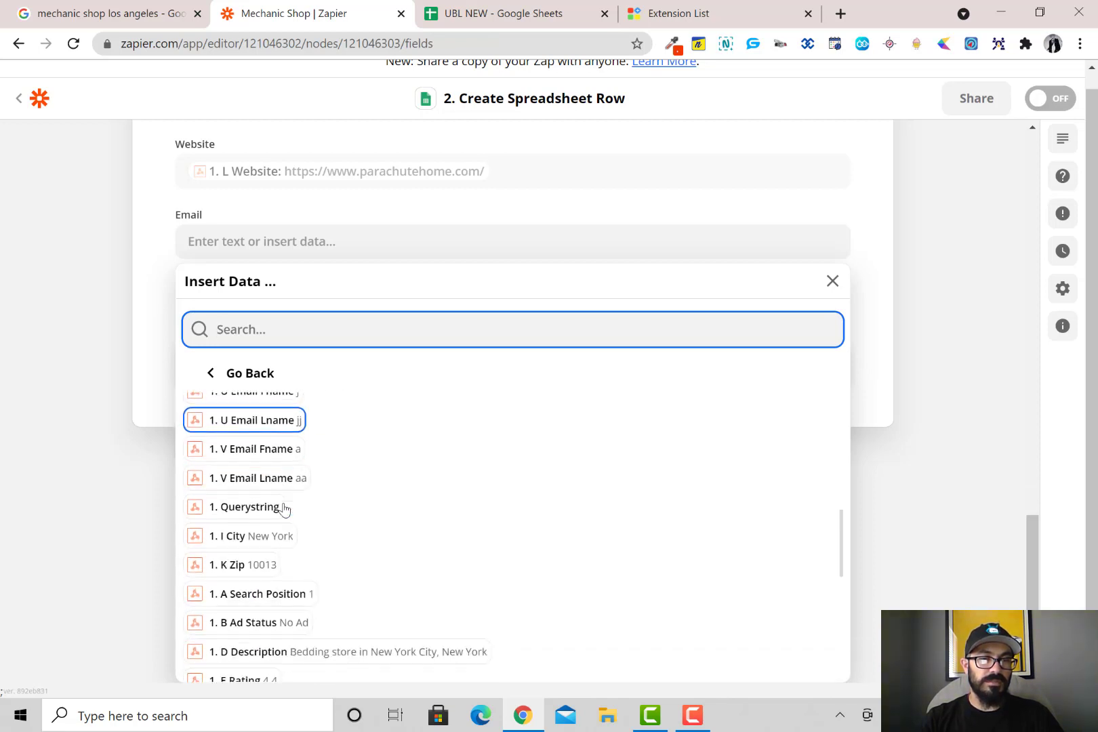
scroll(284, 509, "down", 4)
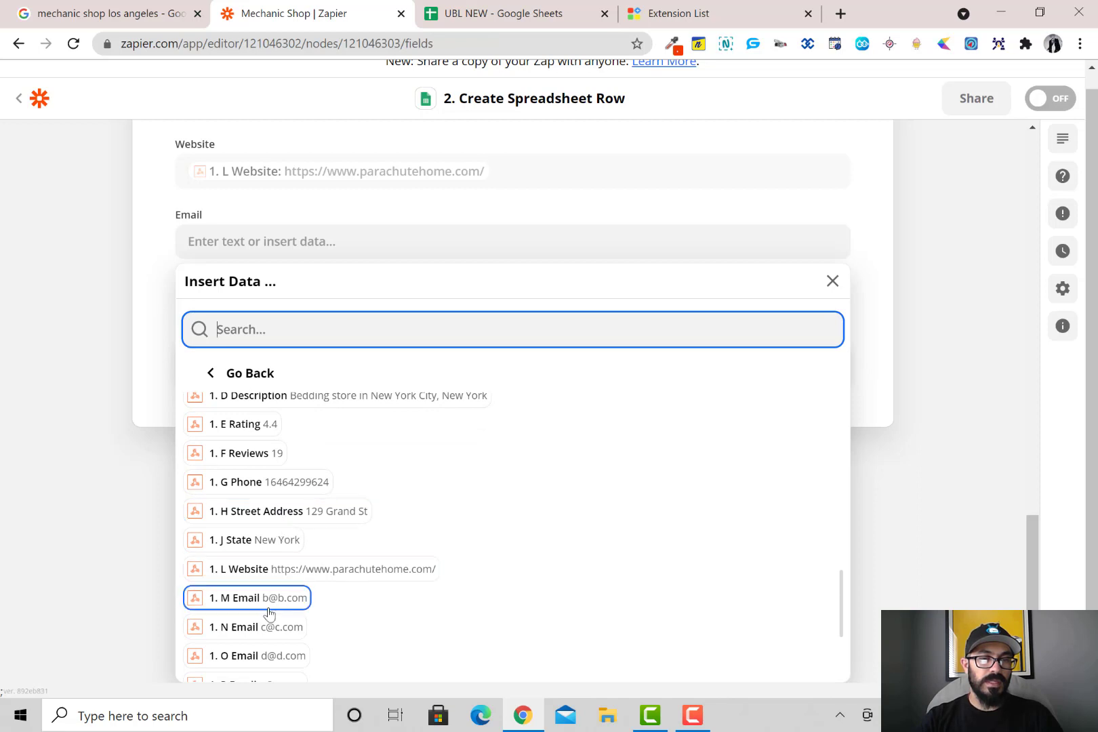
left_click(288, 599)
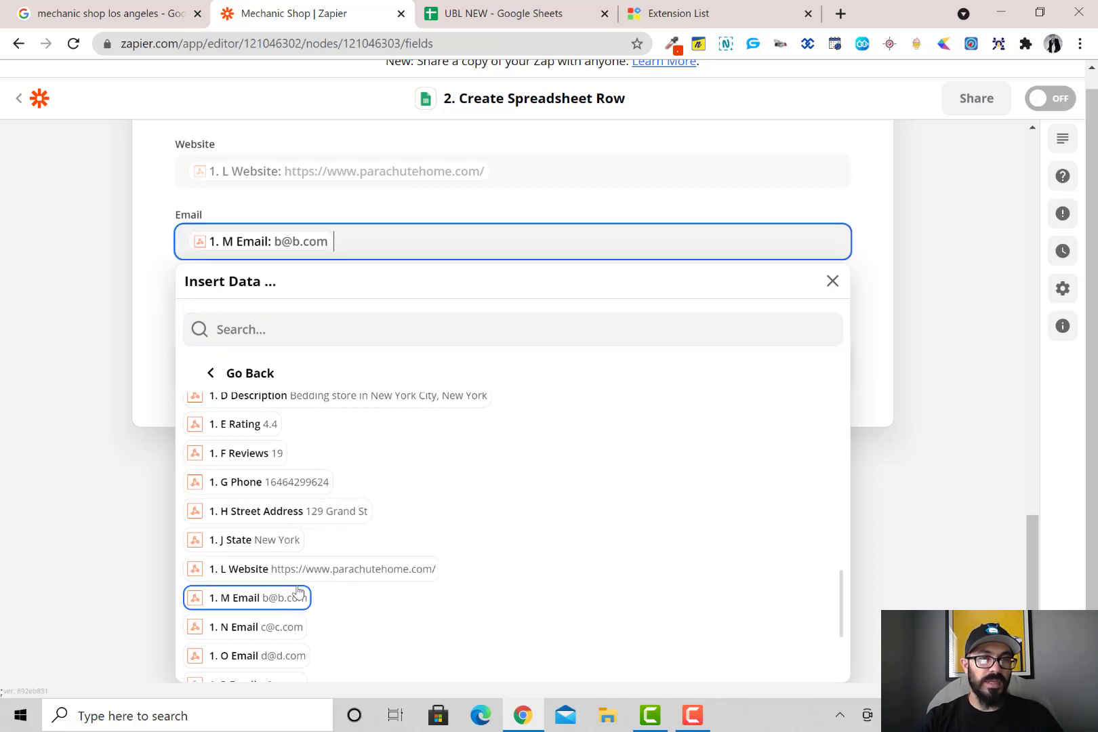
left_click(159, 286)
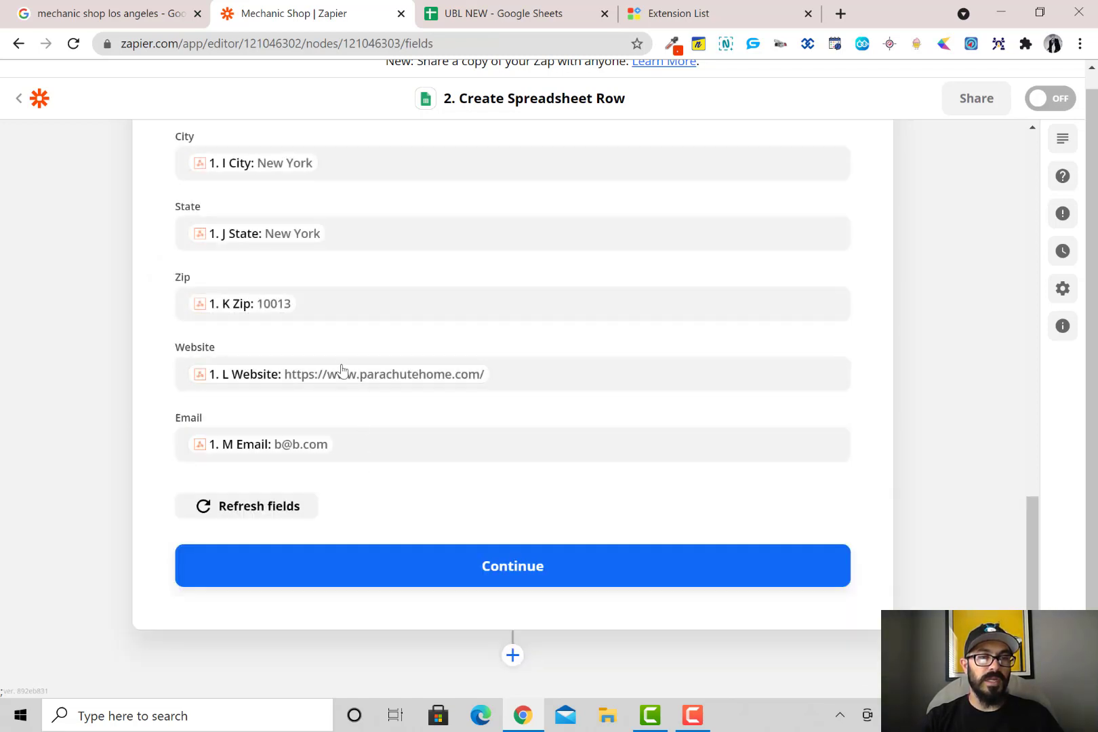
Continue to testing and send a test row with Parachute Home's data to UBL NEW
left_click(482, 575)
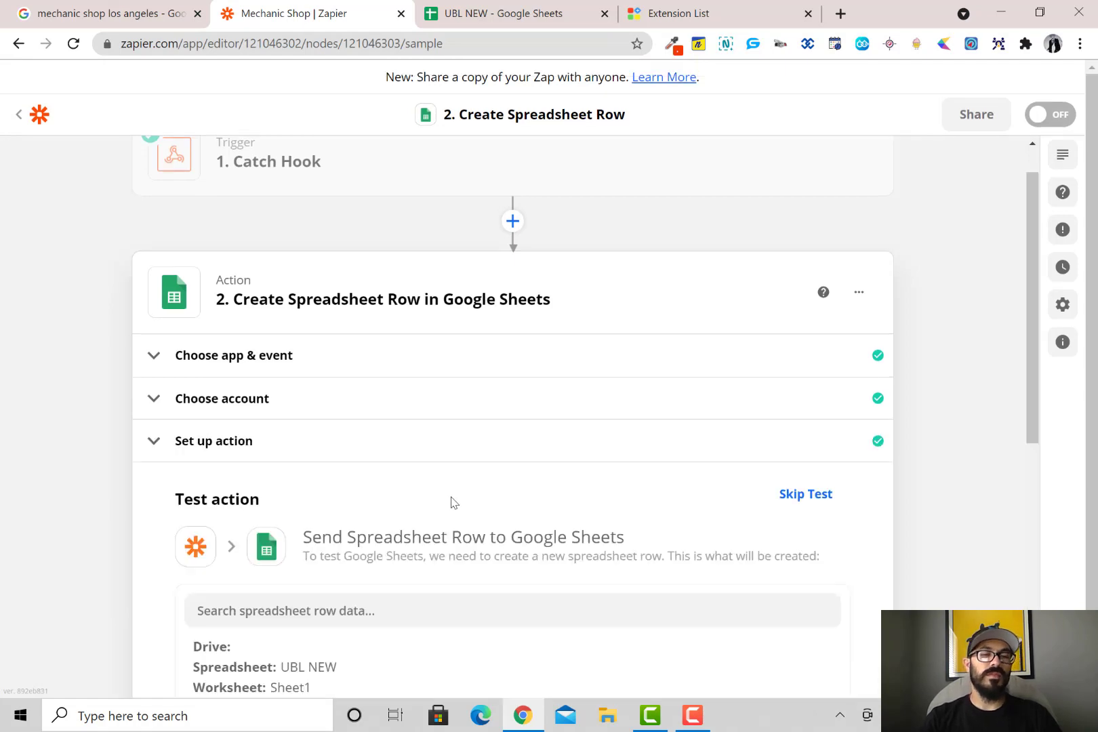
scroll(453, 483, "down", 7)
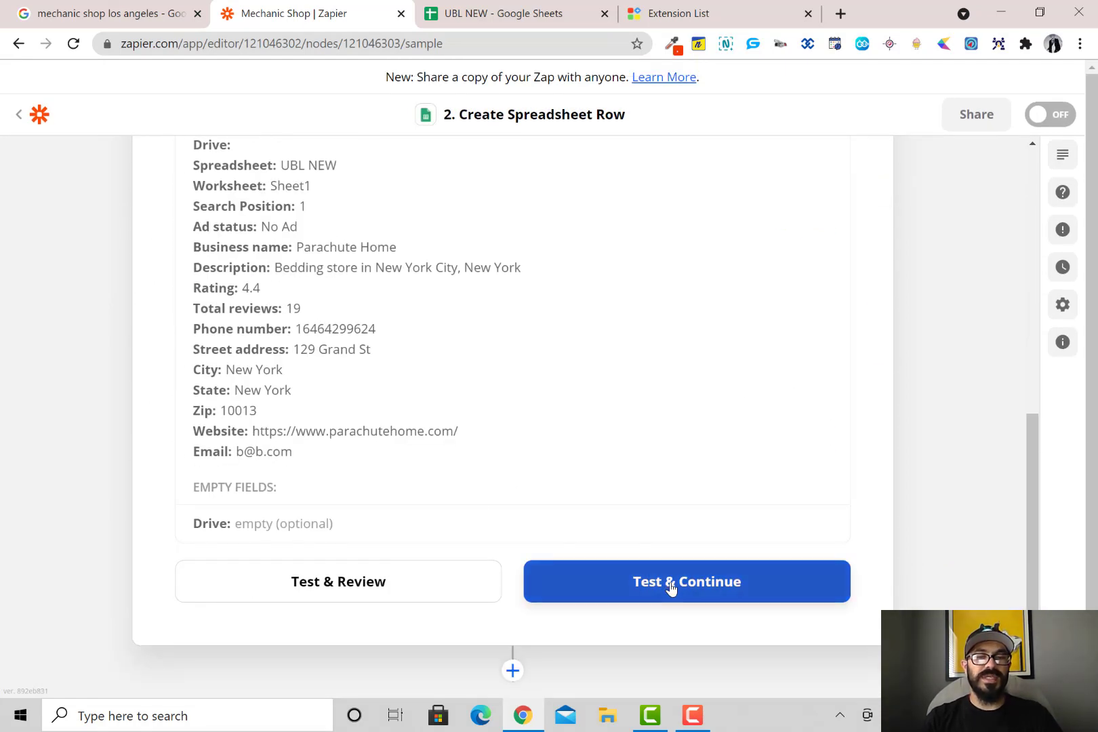
left_click(672, 588)
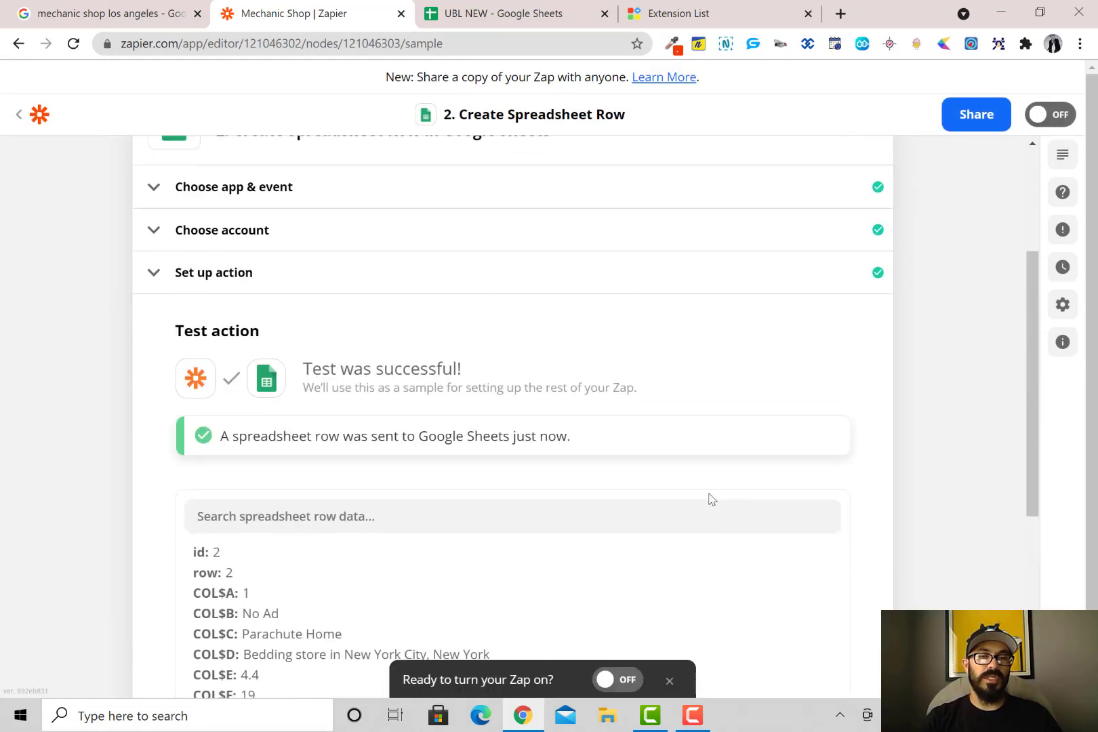
scroll(588, 488, "down", 6)
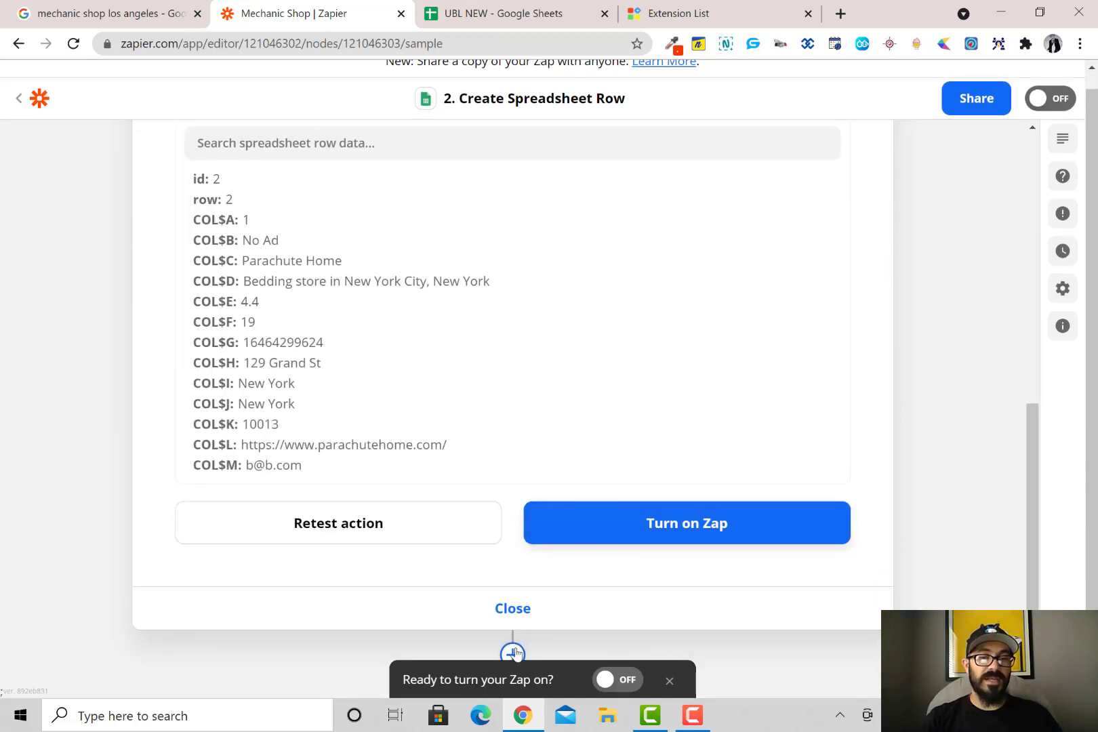
Close the spreadsheet-row step and return to setup, where a new empty action follows it
left_click(514, 611)
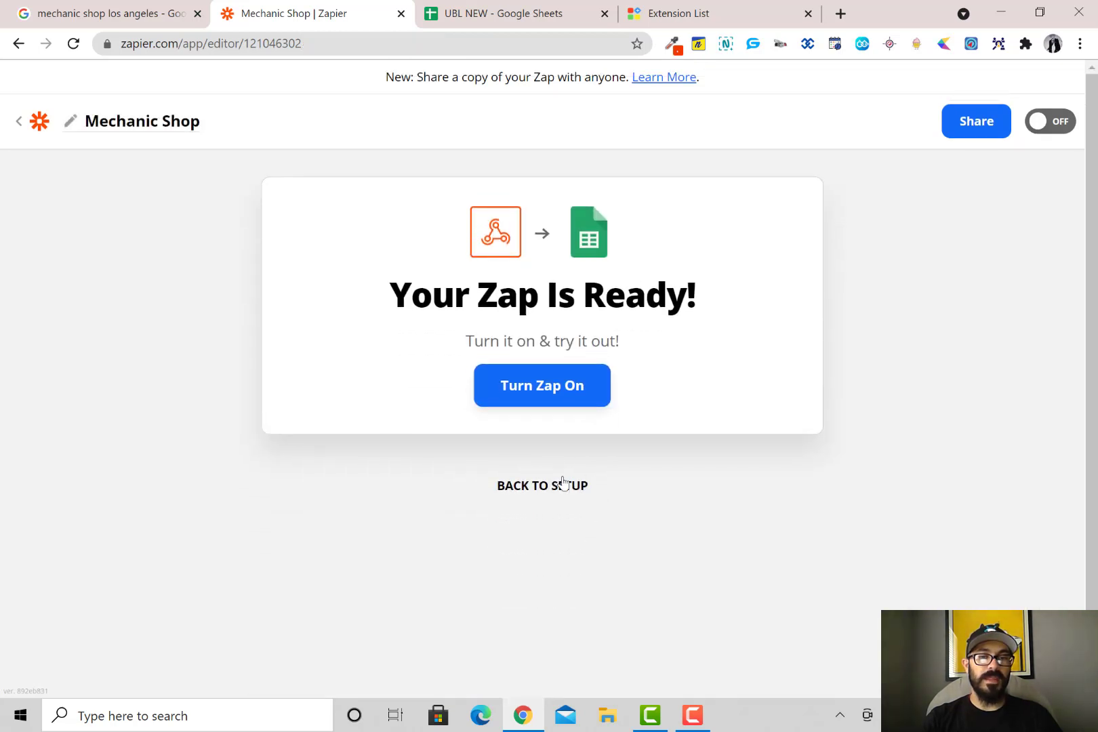
left_click(560, 493)
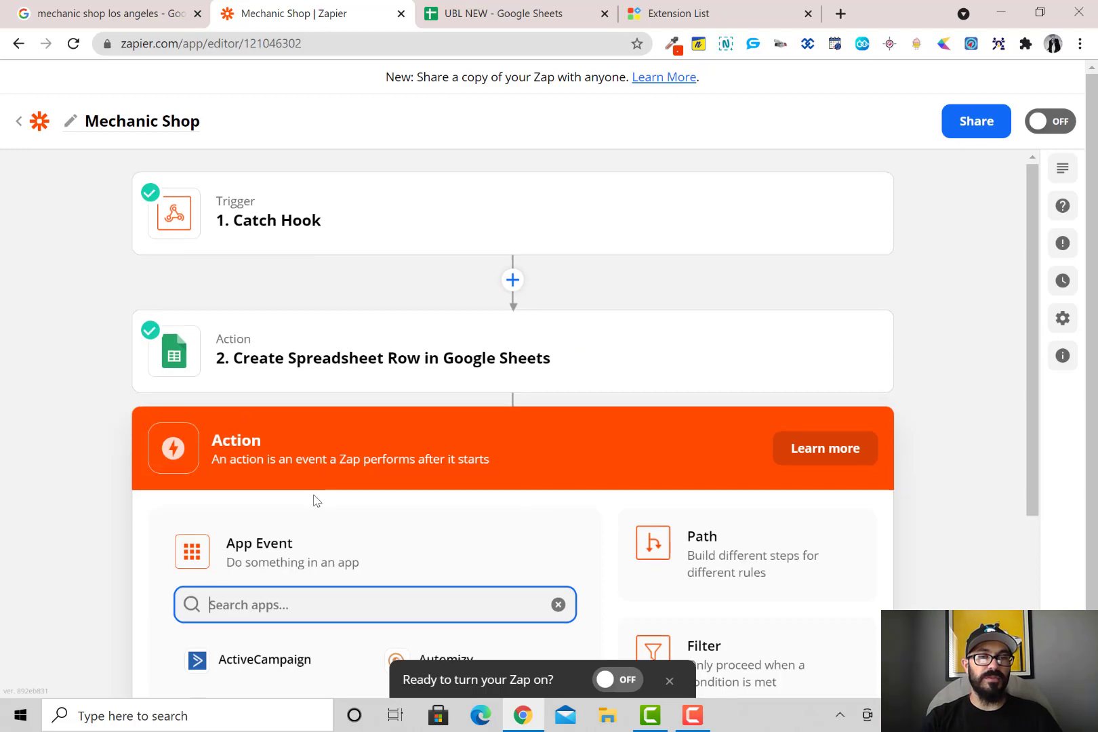
scroll(358, 493, "down", 4)
scroll(333, 441, "up", 3)
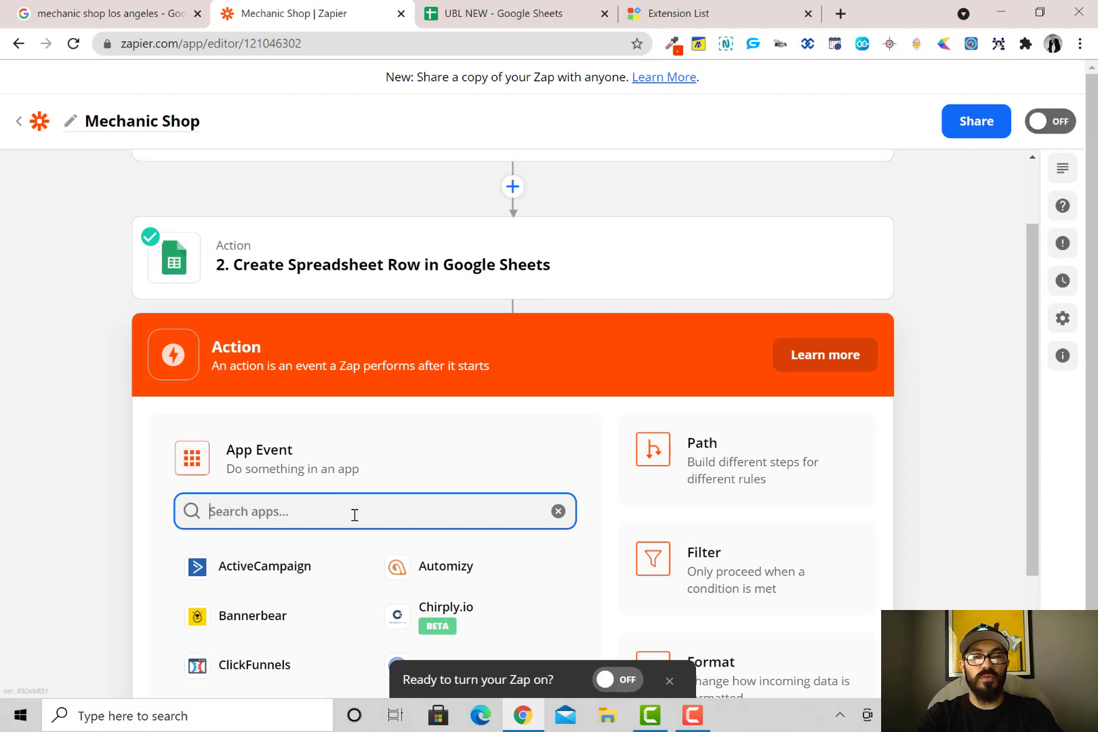
scroll(476, 461, "down", 3)
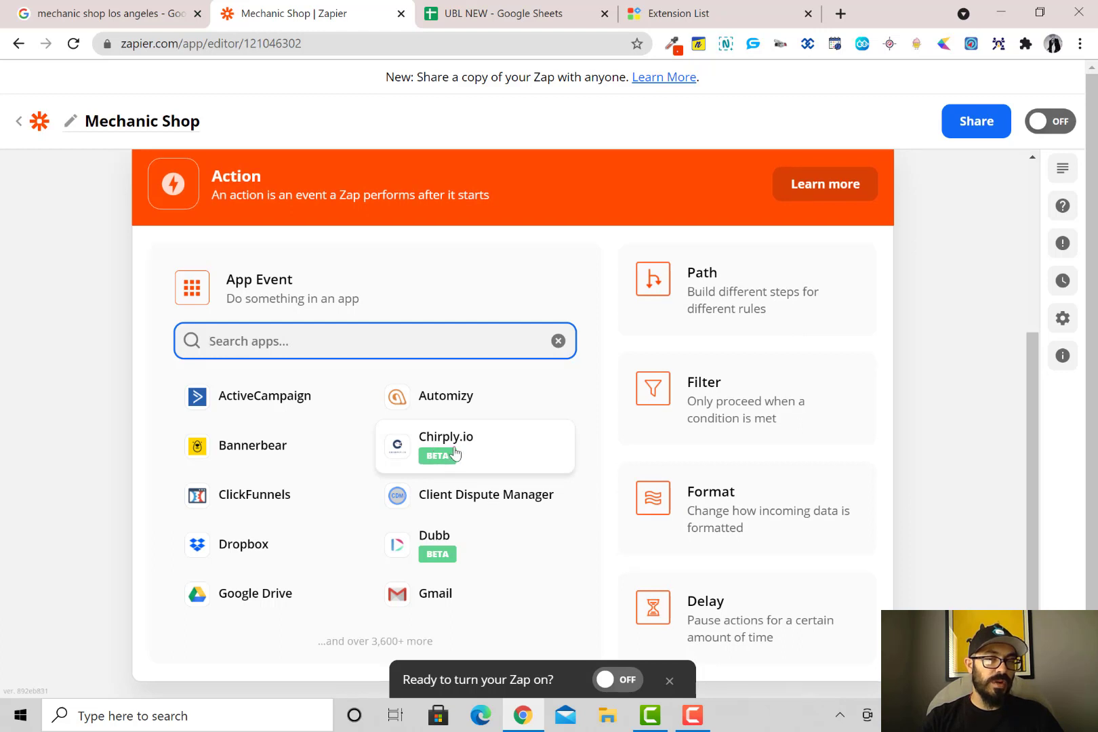
Add Formatter by Zapier as step 3 with the Numbers event
left_click(725, 505)
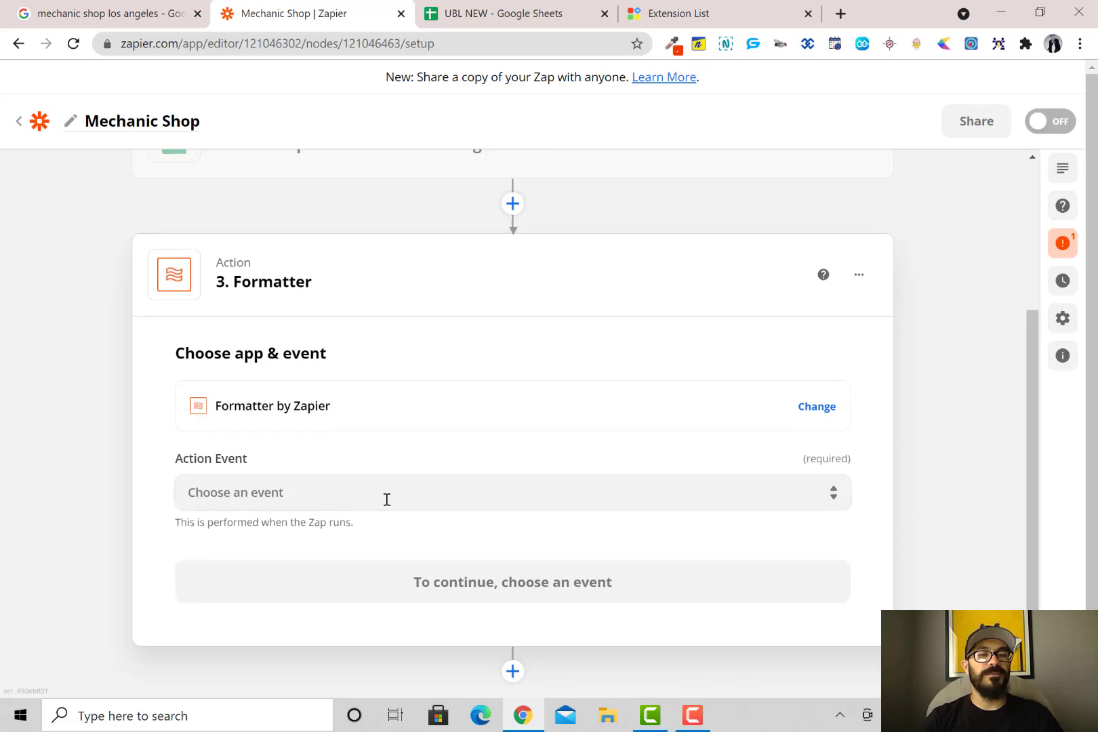
left_click(321, 483)
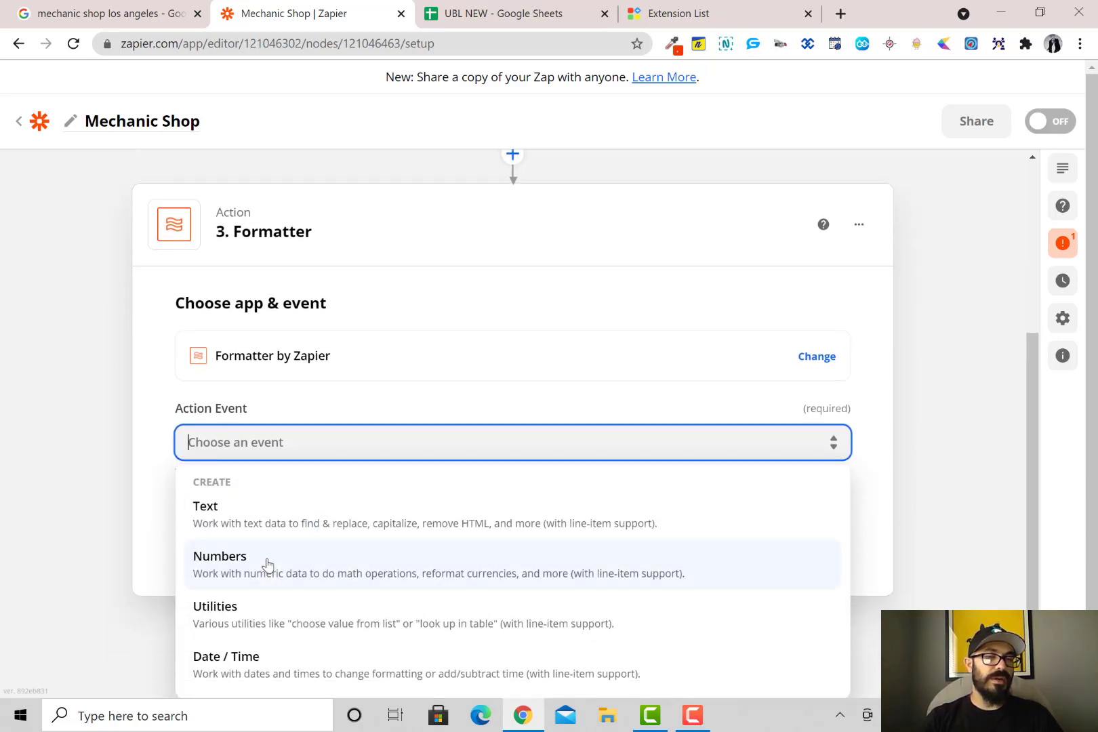
left_click(263, 562)
left_click(474, 591)
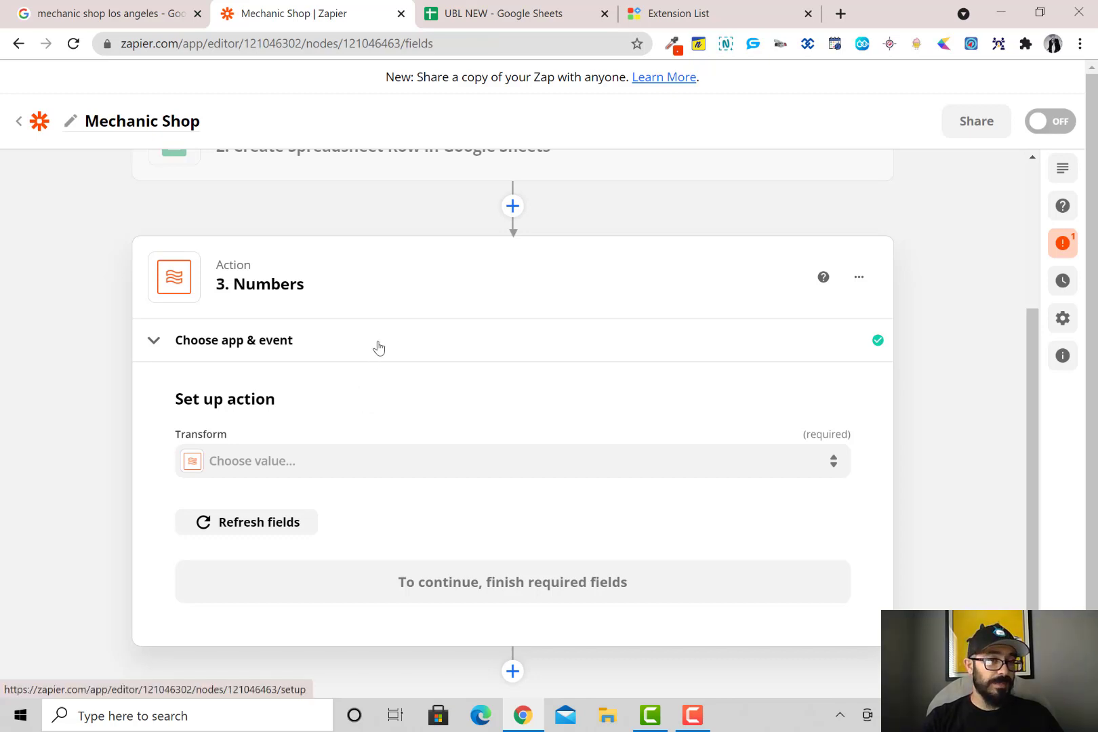
Set the Numbers transform to Format Phone Number with G Phone as the input
left_click(348, 465)
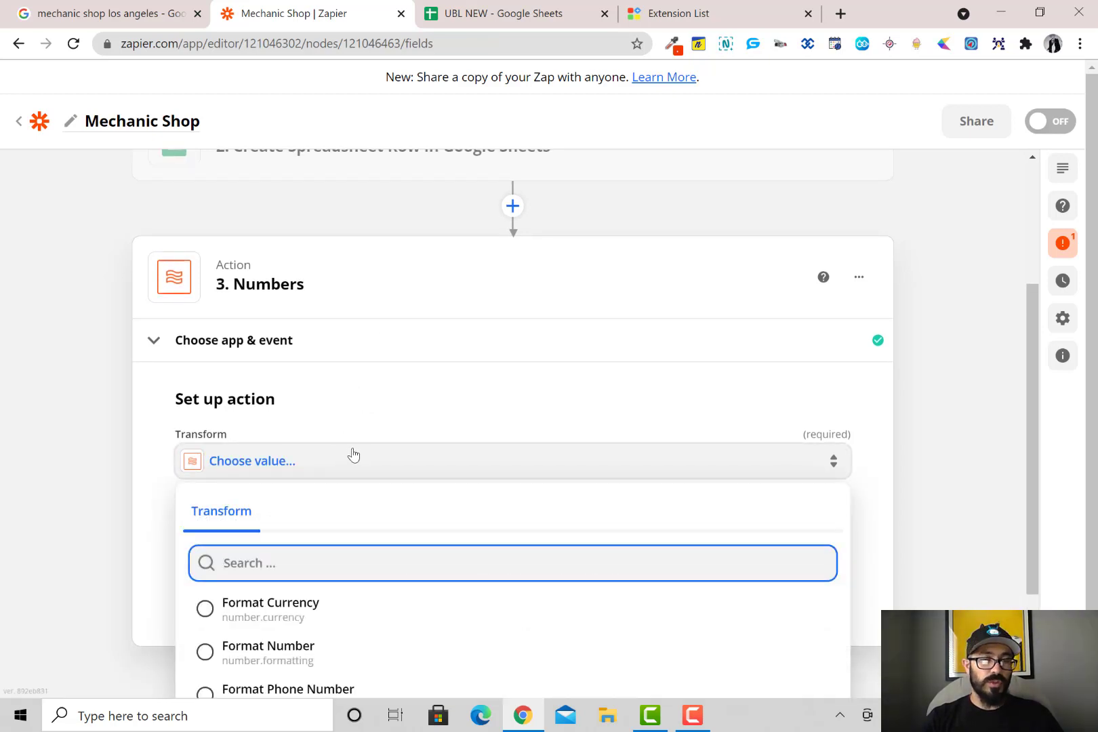
scroll(388, 393, "down", 2)
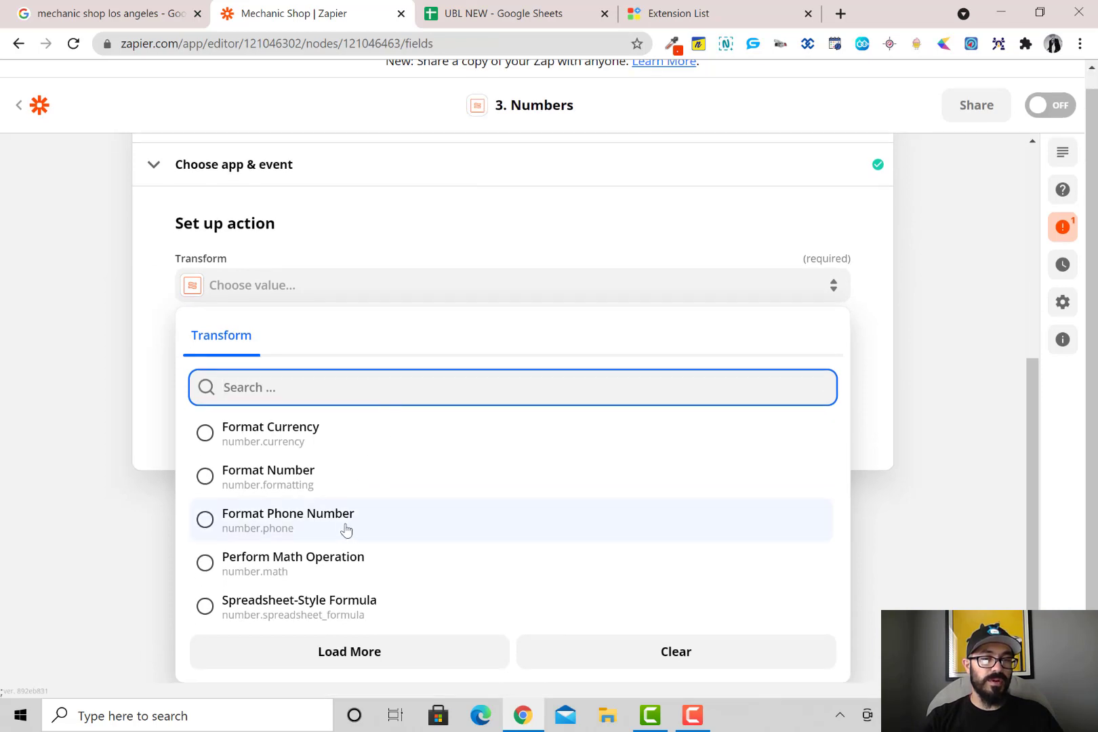
left_click(348, 524)
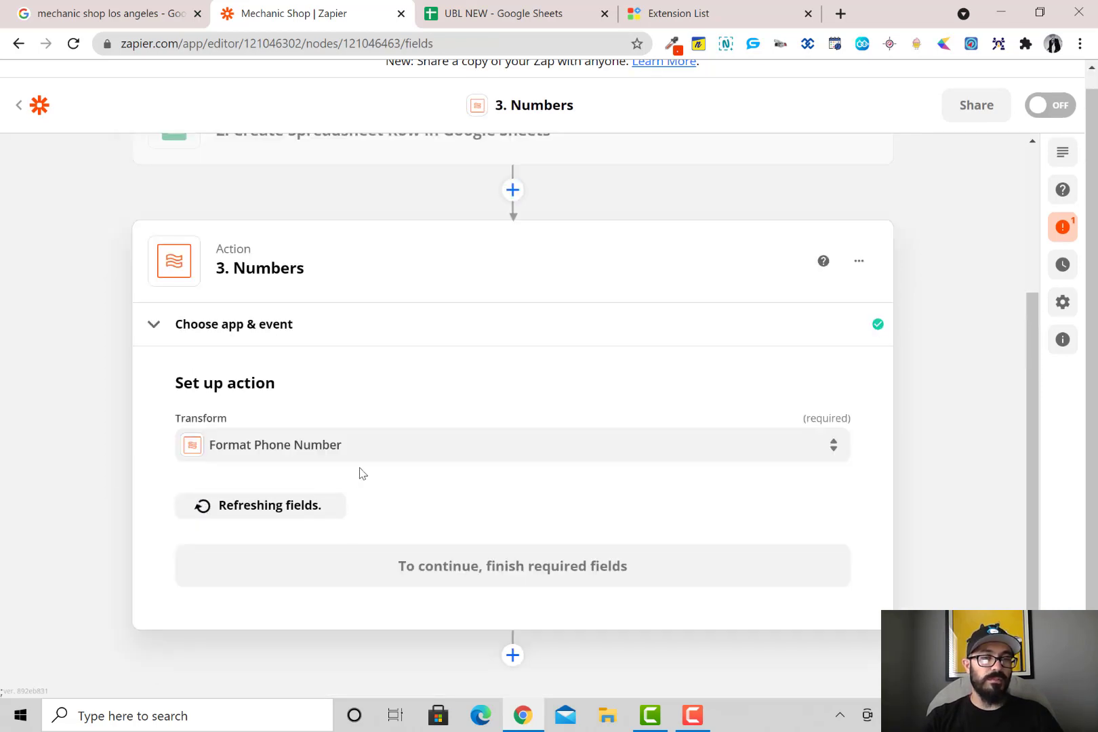
scroll(396, 488, "down", 2)
scroll(320, 349, "up", 1)
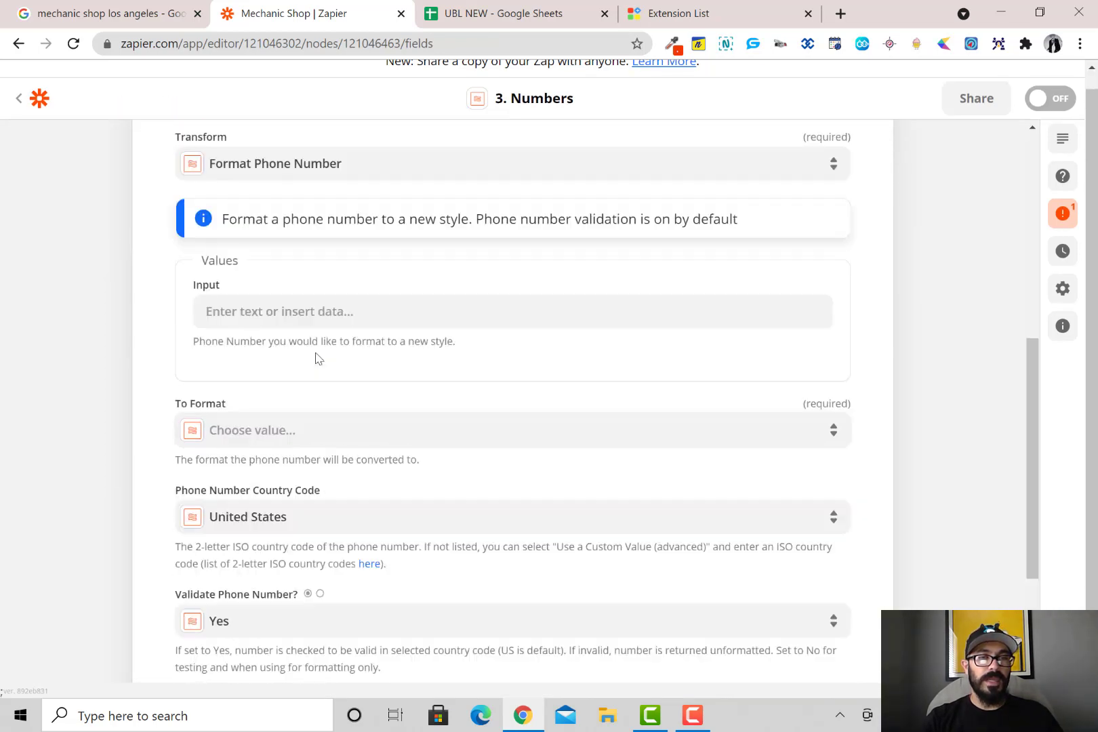
left_click(315, 338)
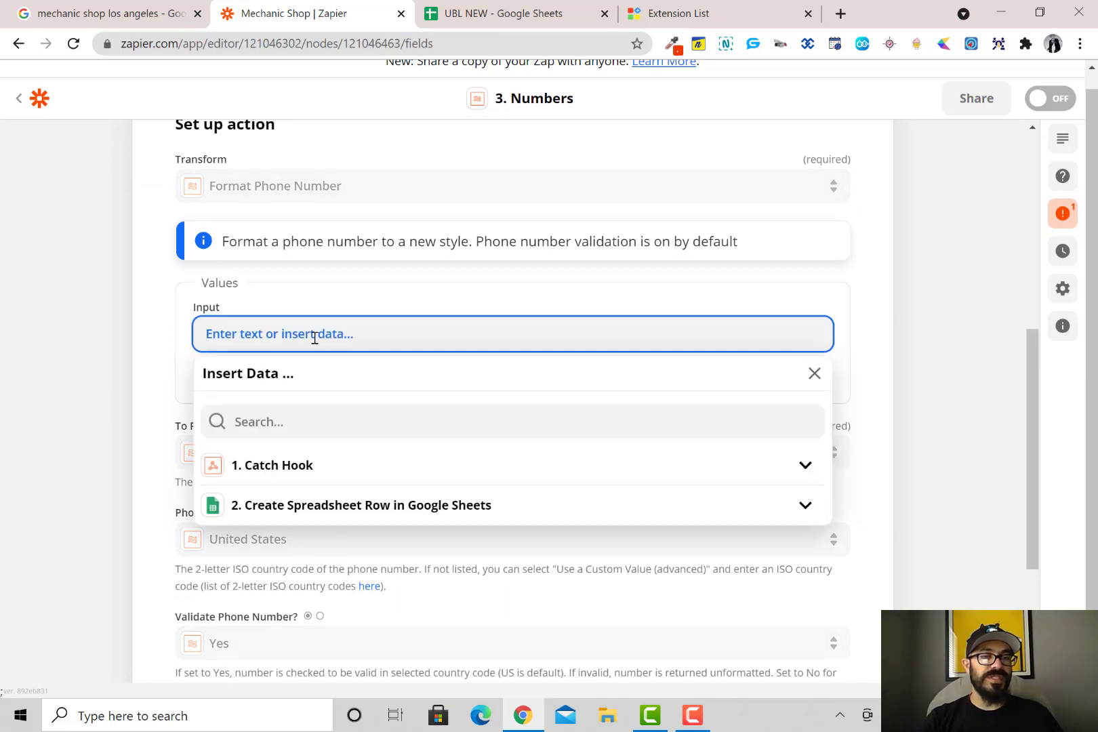
left_click(296, 465)
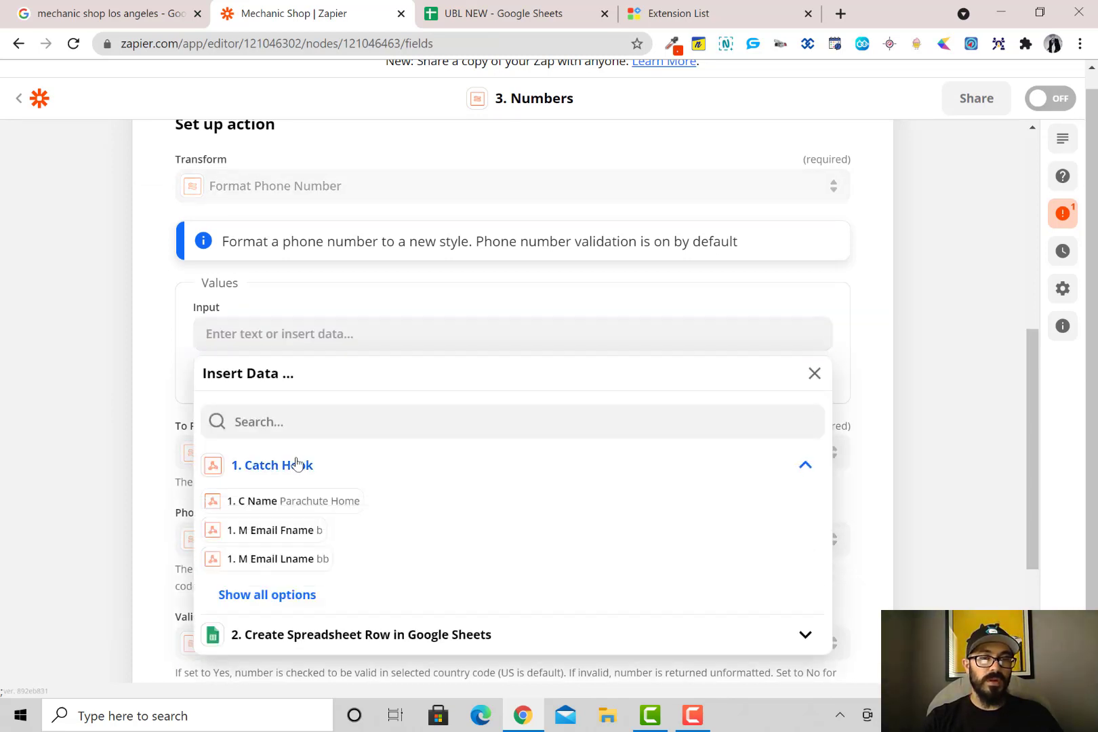
left_click(301, 594)
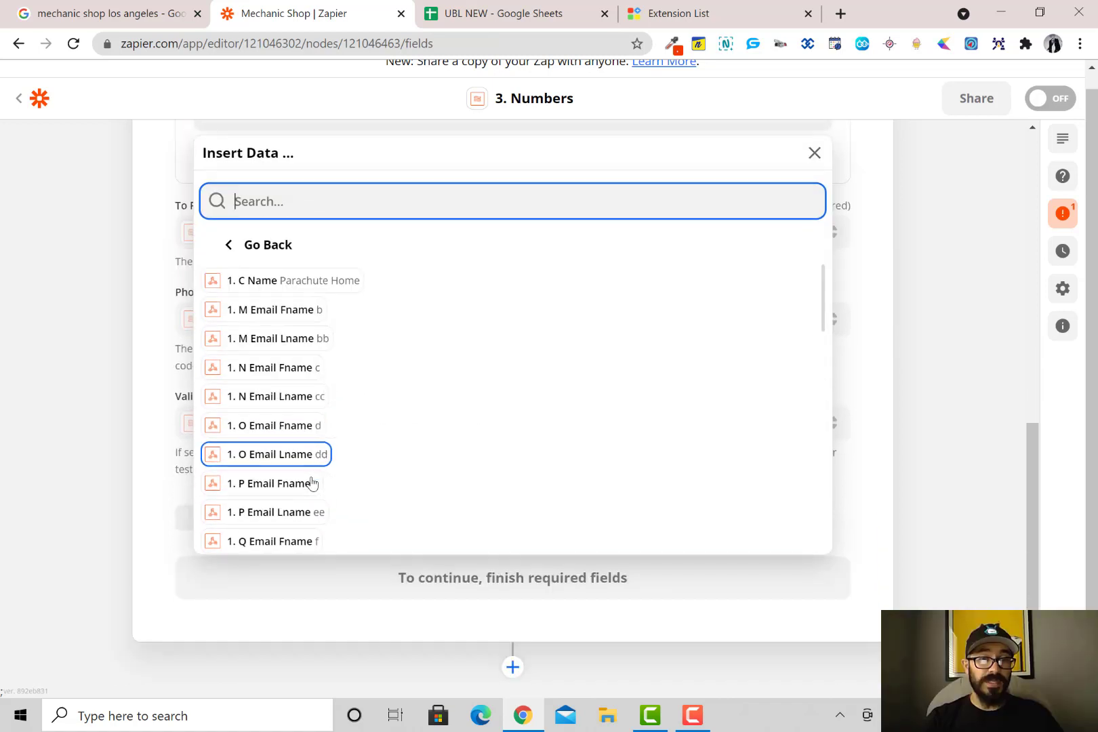
scroll(312, 482, "down", 4)
scroll(312, 483, "down", 5)
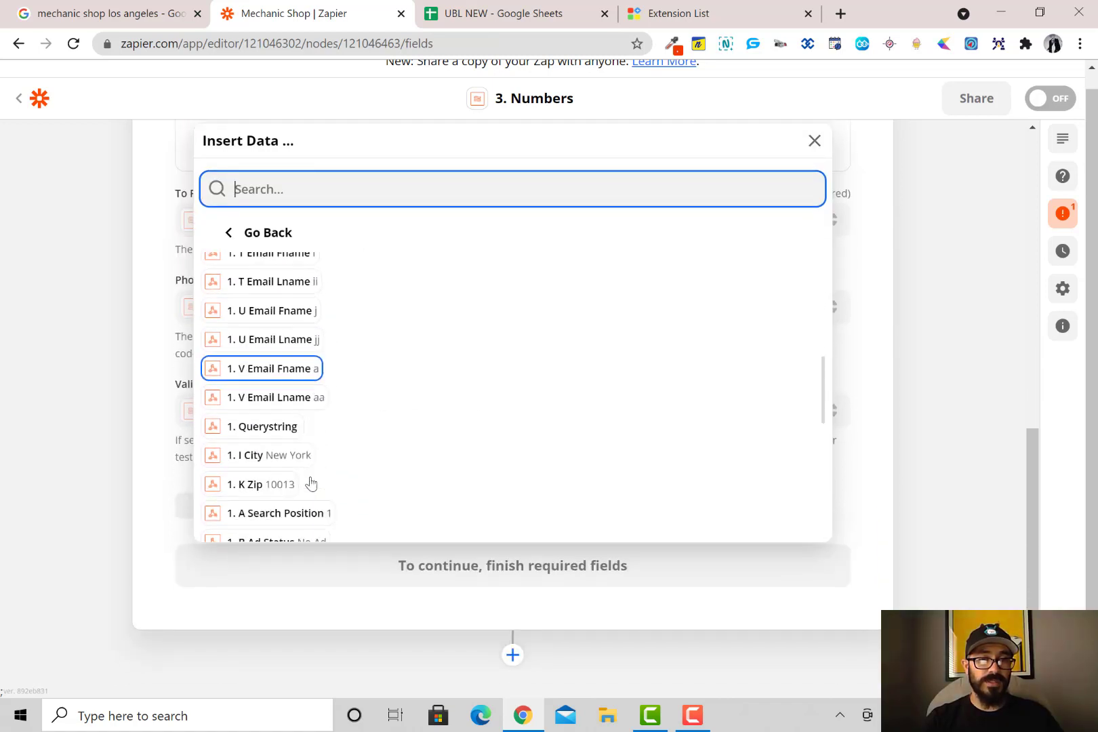
scroll(315, 420, "down", 2)
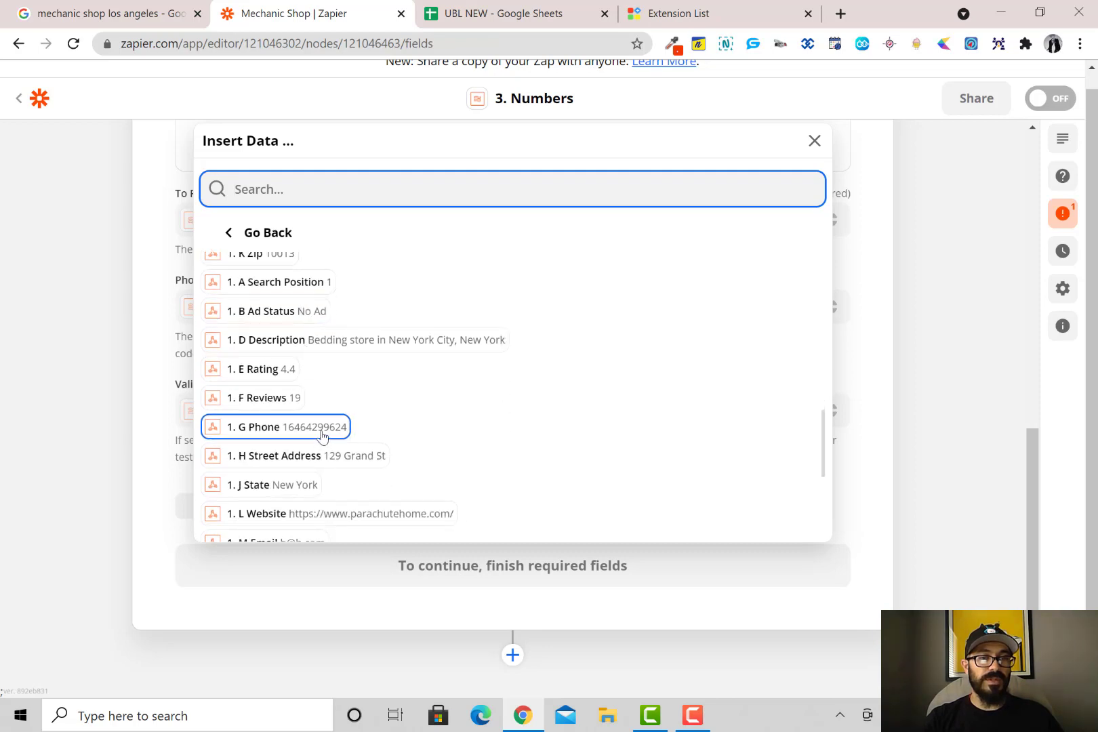
left_click(322, 434)
left_click(164, 397)
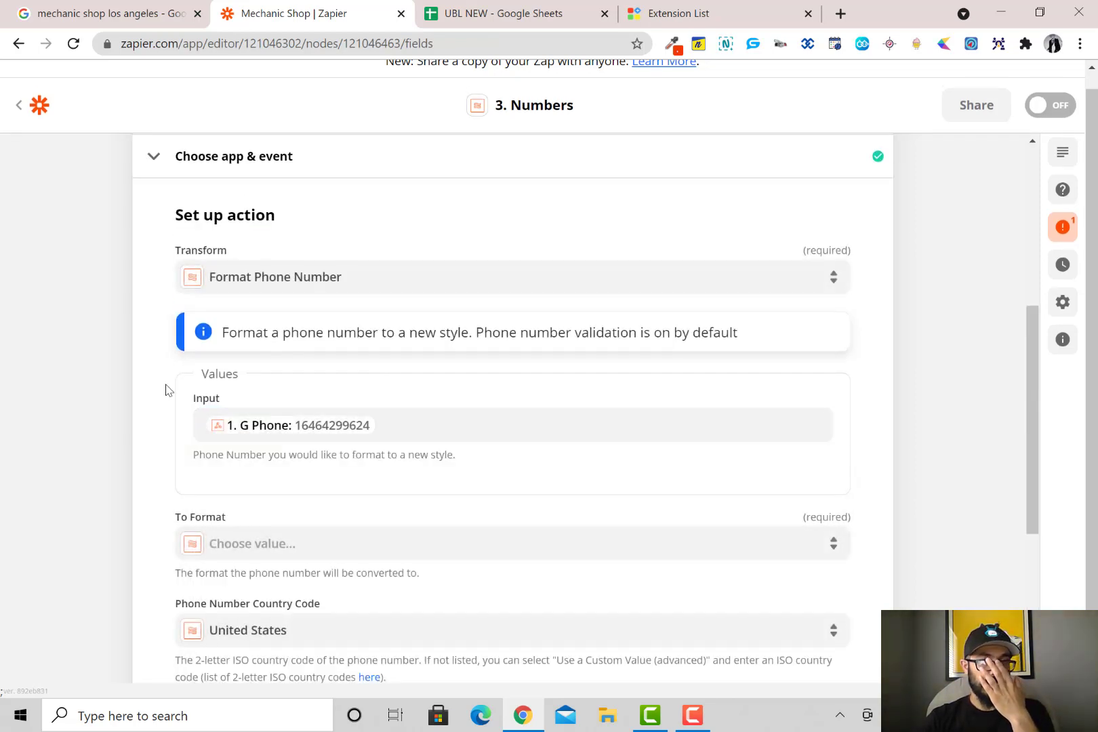
scroll(217, 368, "down", 4)
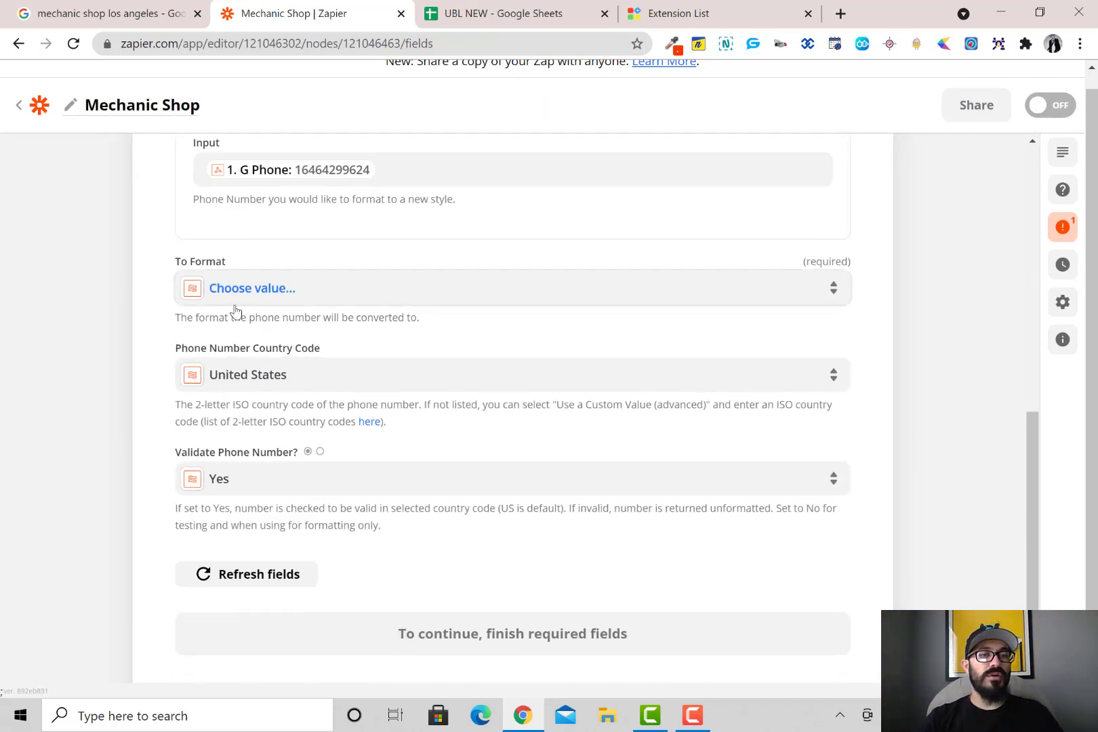
left_click(251, 293)
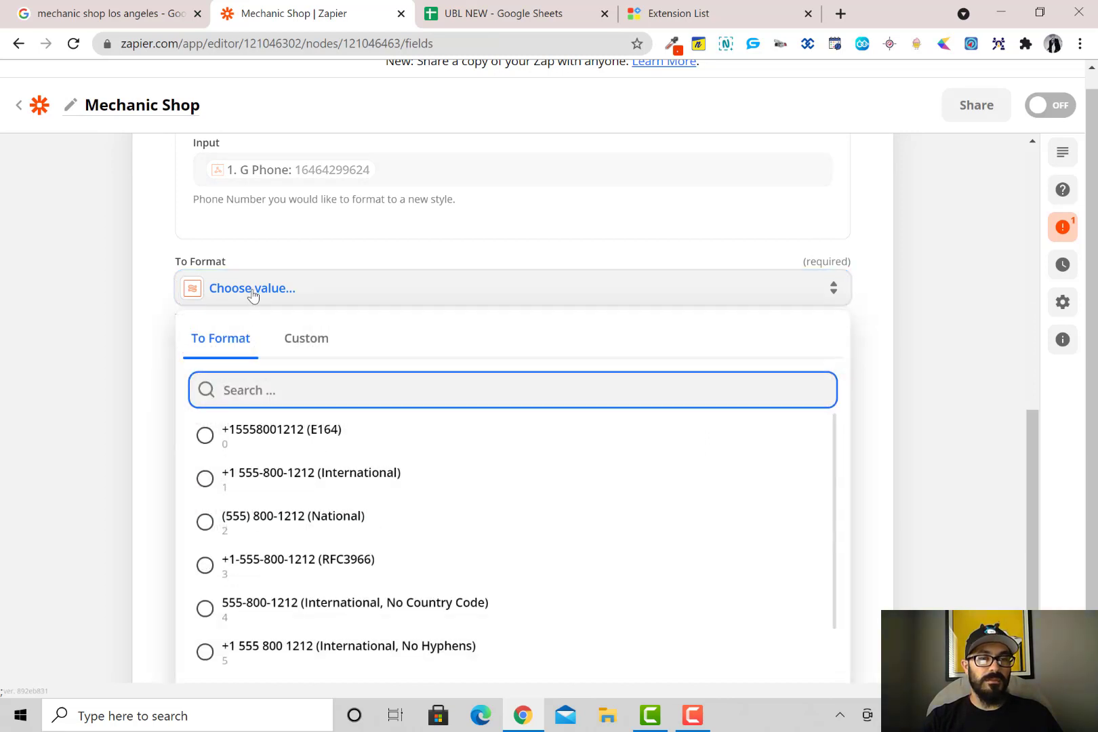
scroll(389, 462, "down", 1)
scroll(389, 462, "down", 1)
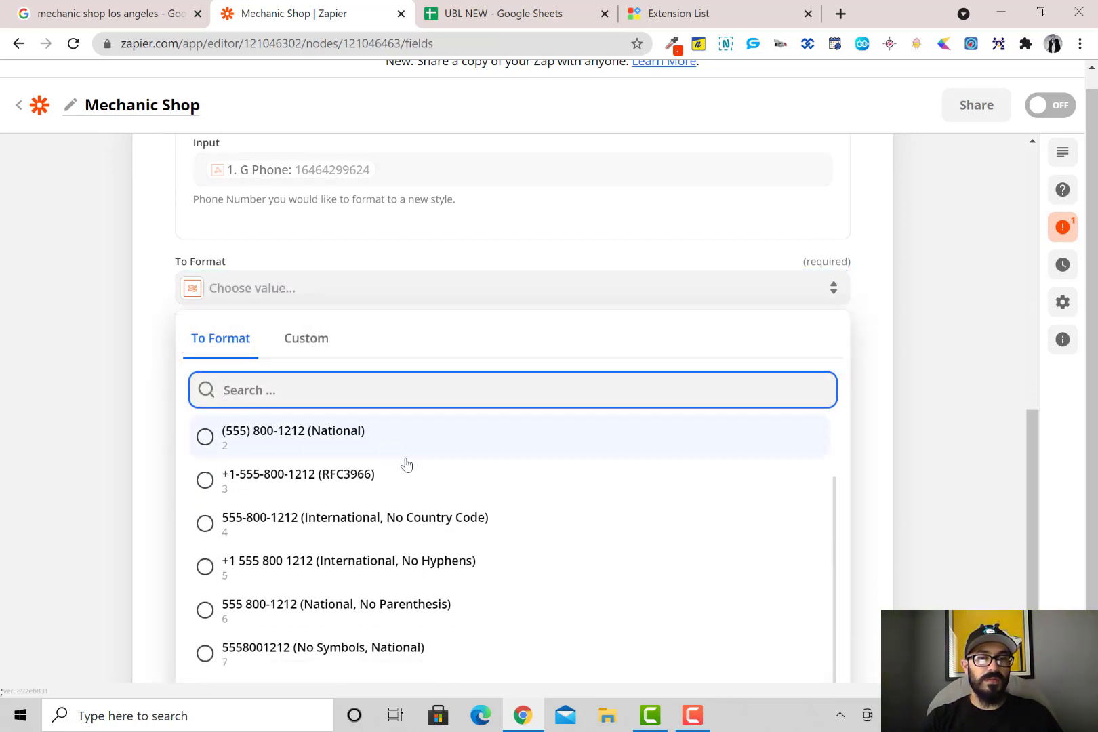
scroll(441, 529, "down", 1)
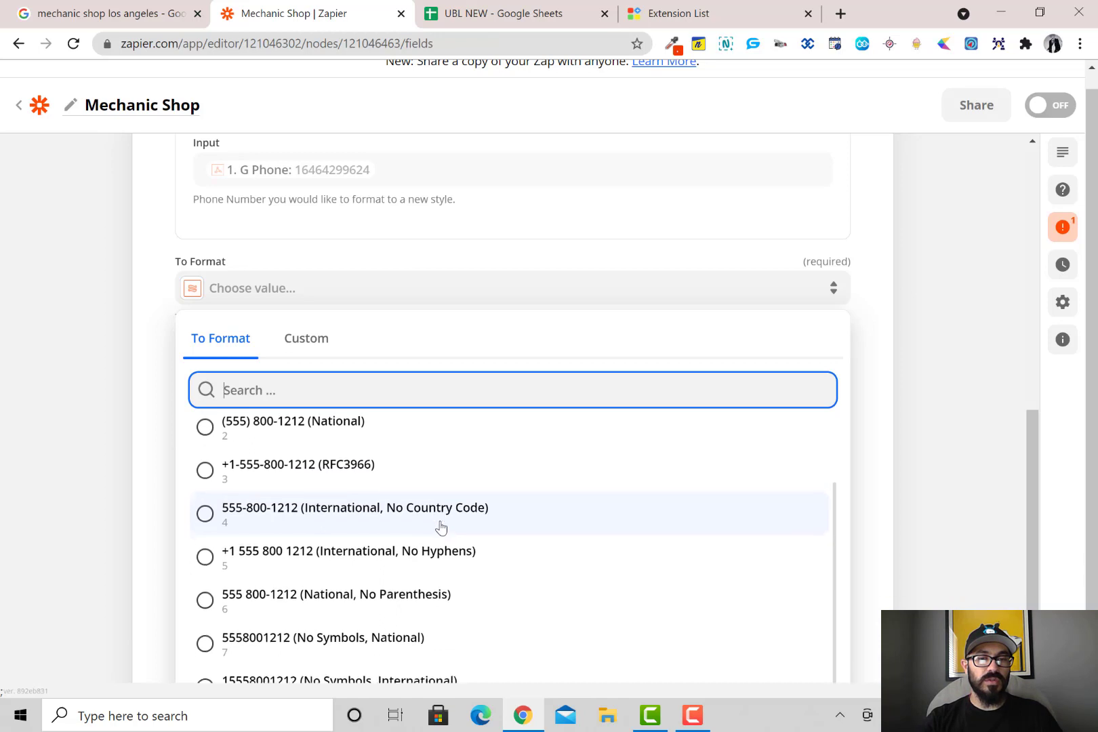
scroll(780, 515, "down", 1)
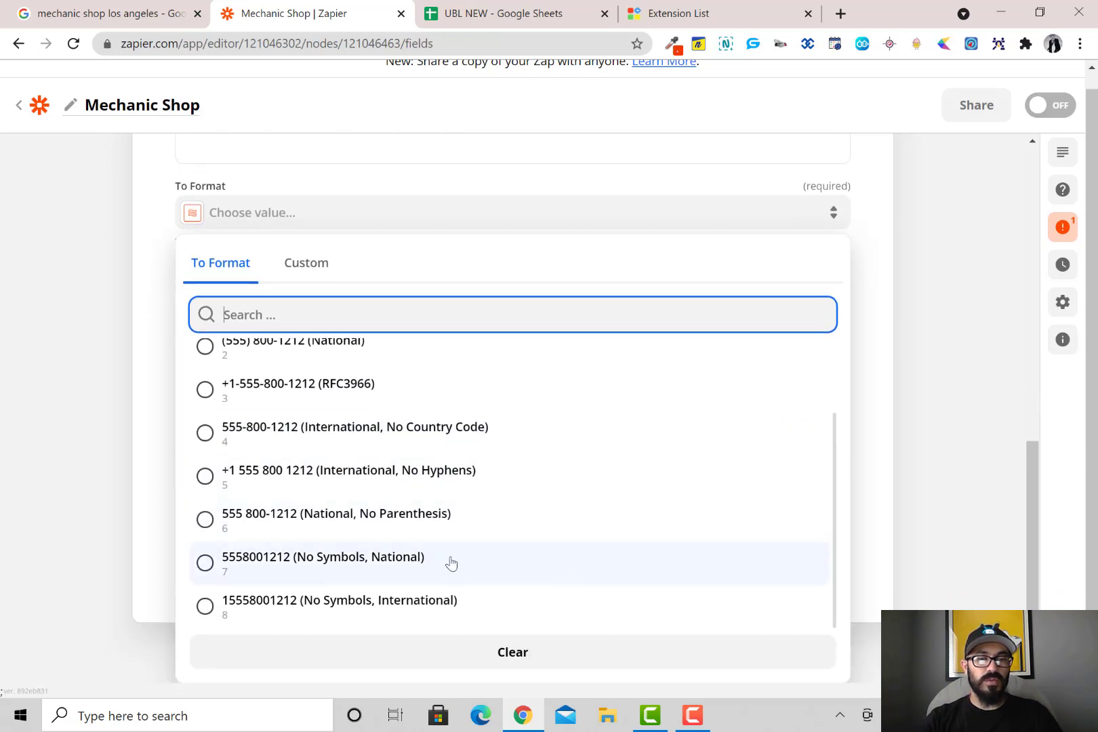
left_click(444, 606)
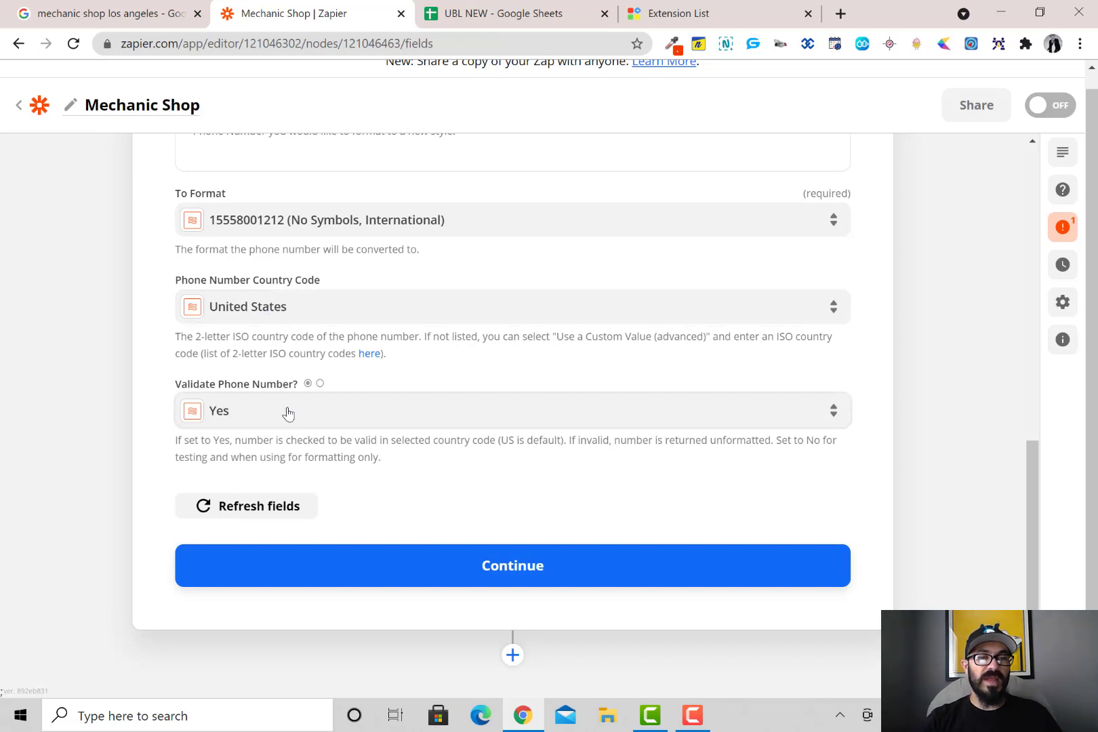
left_click(494, 580)
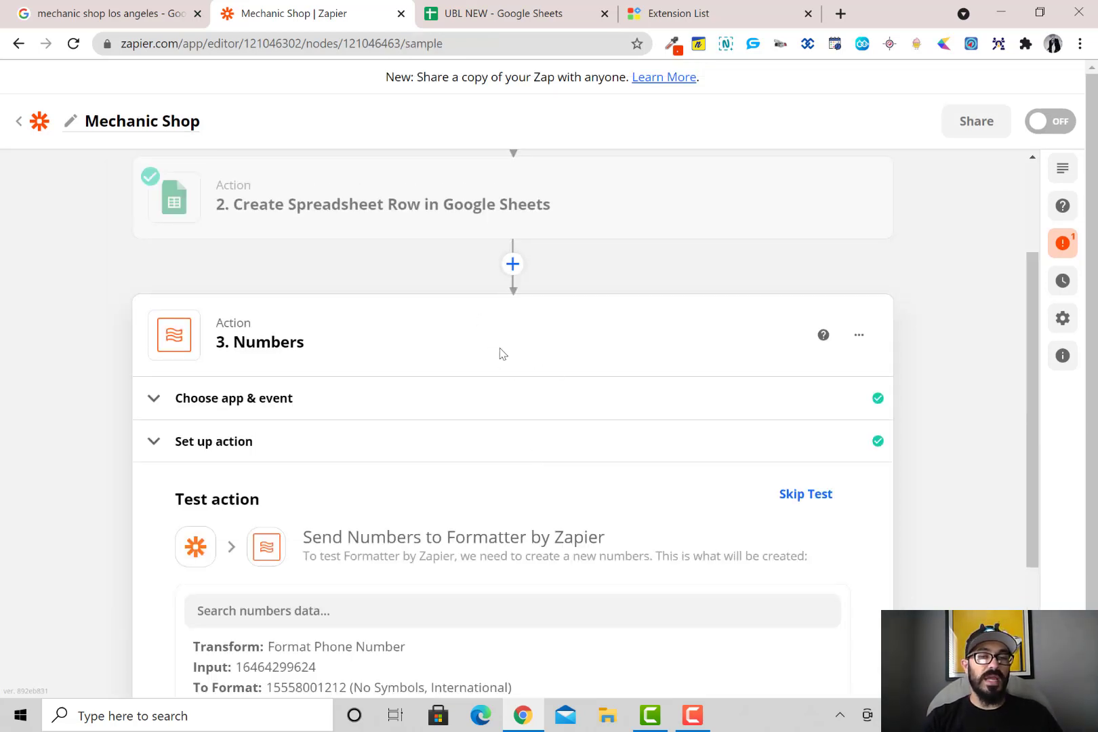
scroll(474, 468, "down", 3)
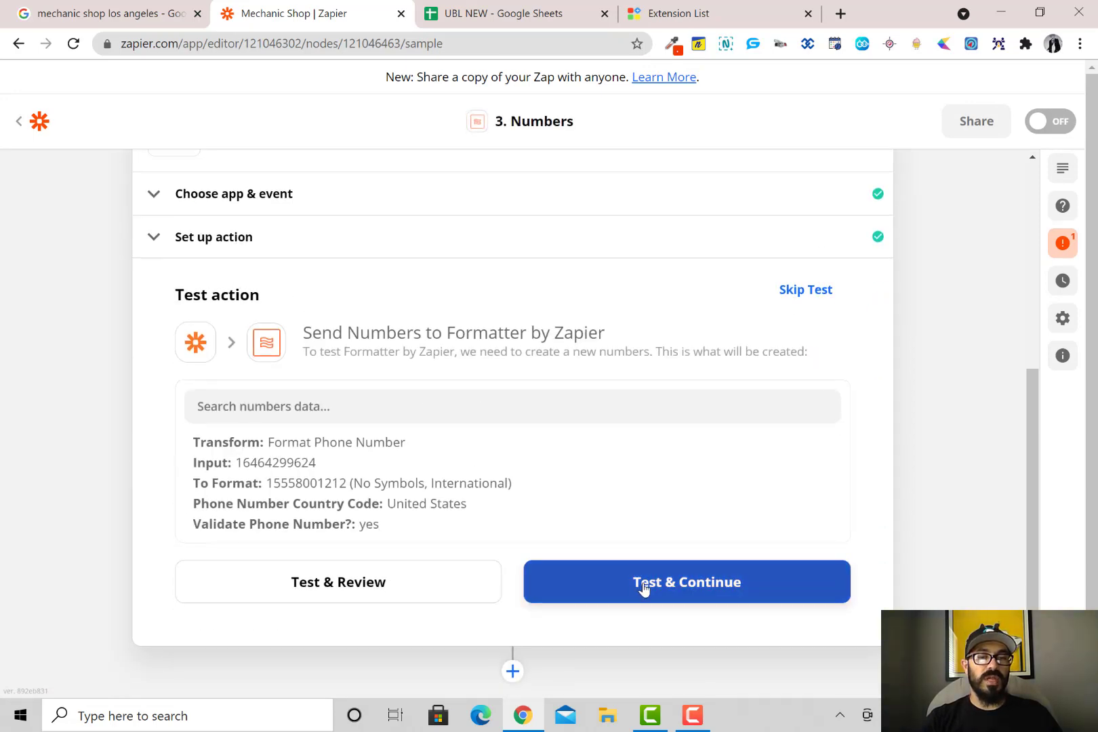
left_click(644, 587)
scroll(505, 461, "down", 1)
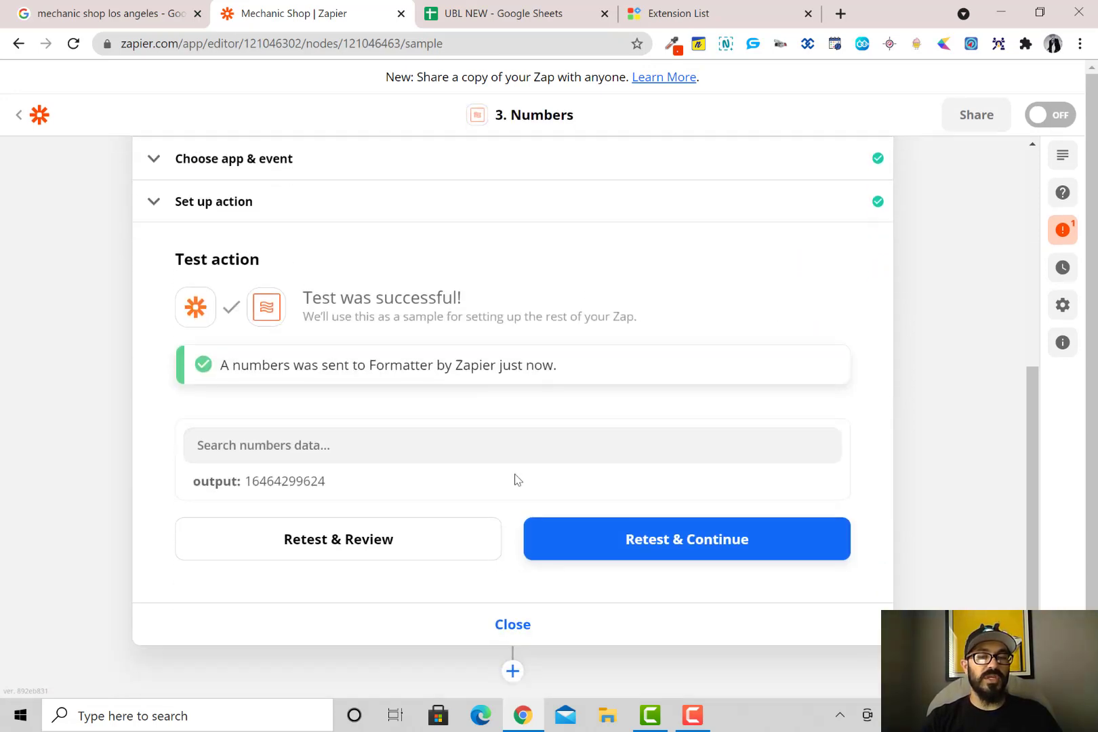
left_click(513, 675)
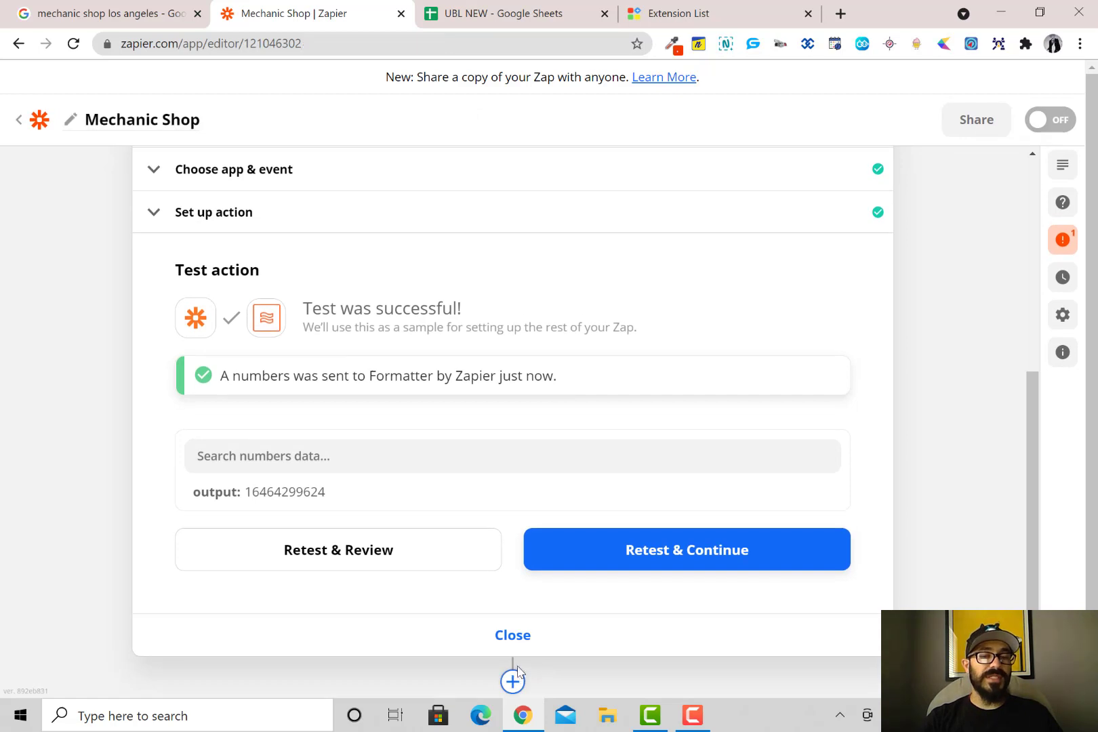
left_click(423, 447)
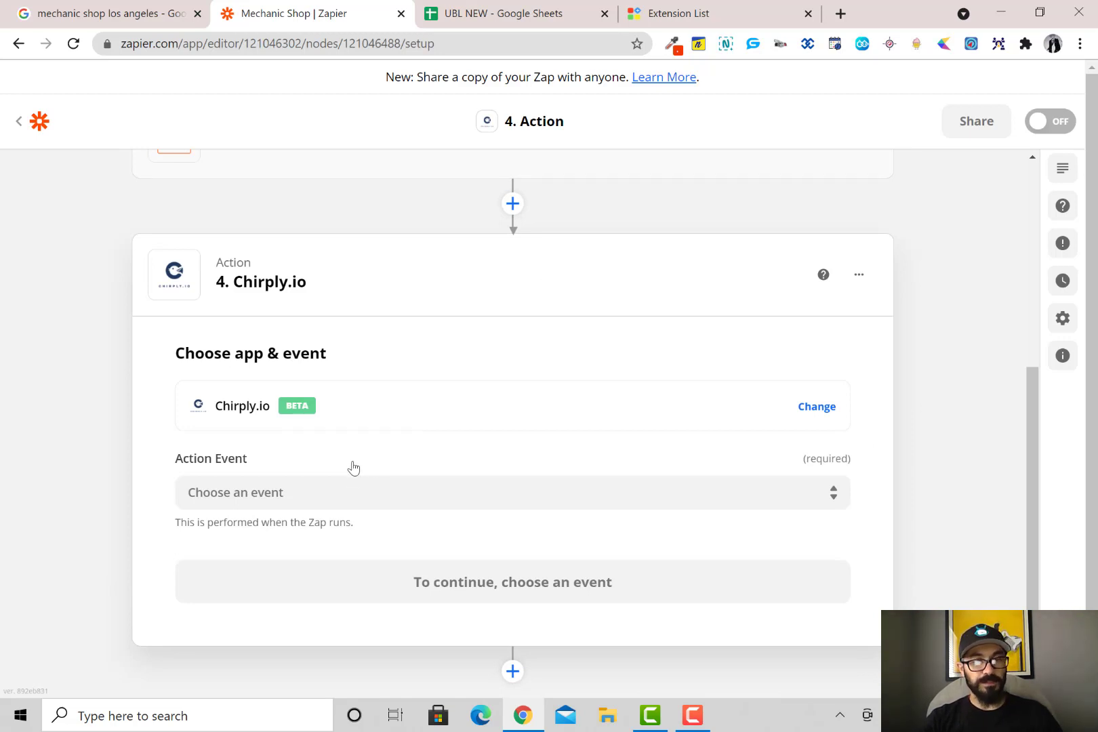
Set the Chirply.io step's action event to Sync Leads (Beta)
left_click(350, 502)
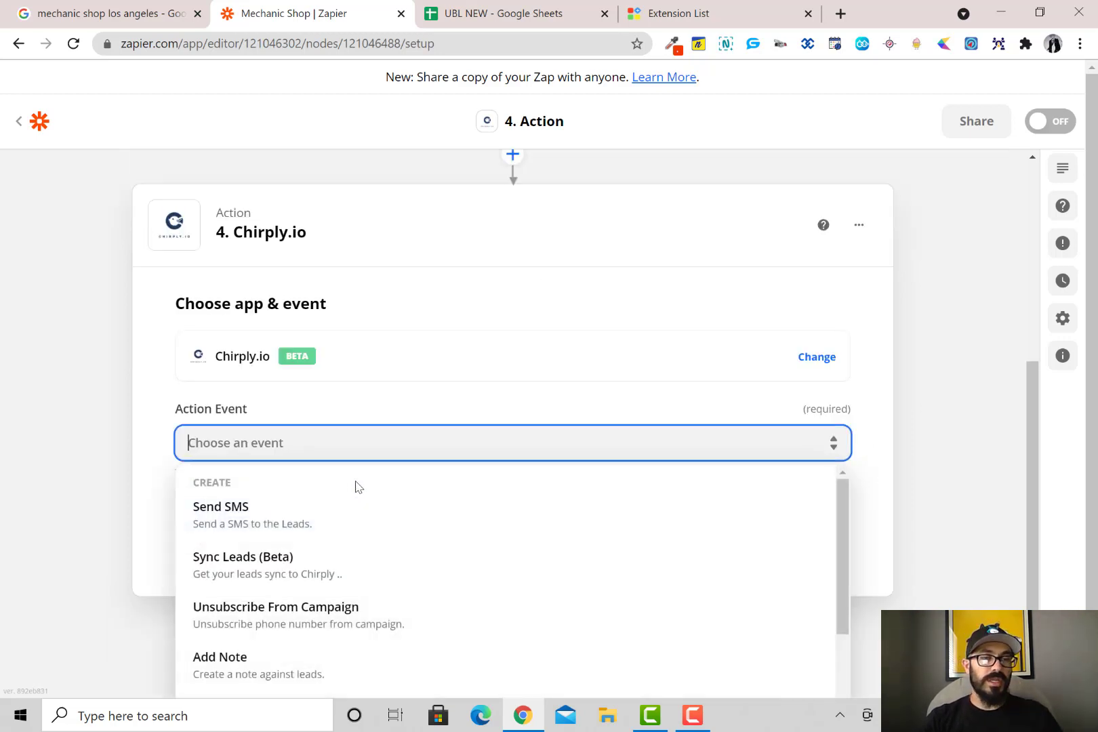
scroll(322, 424, "down", 1)
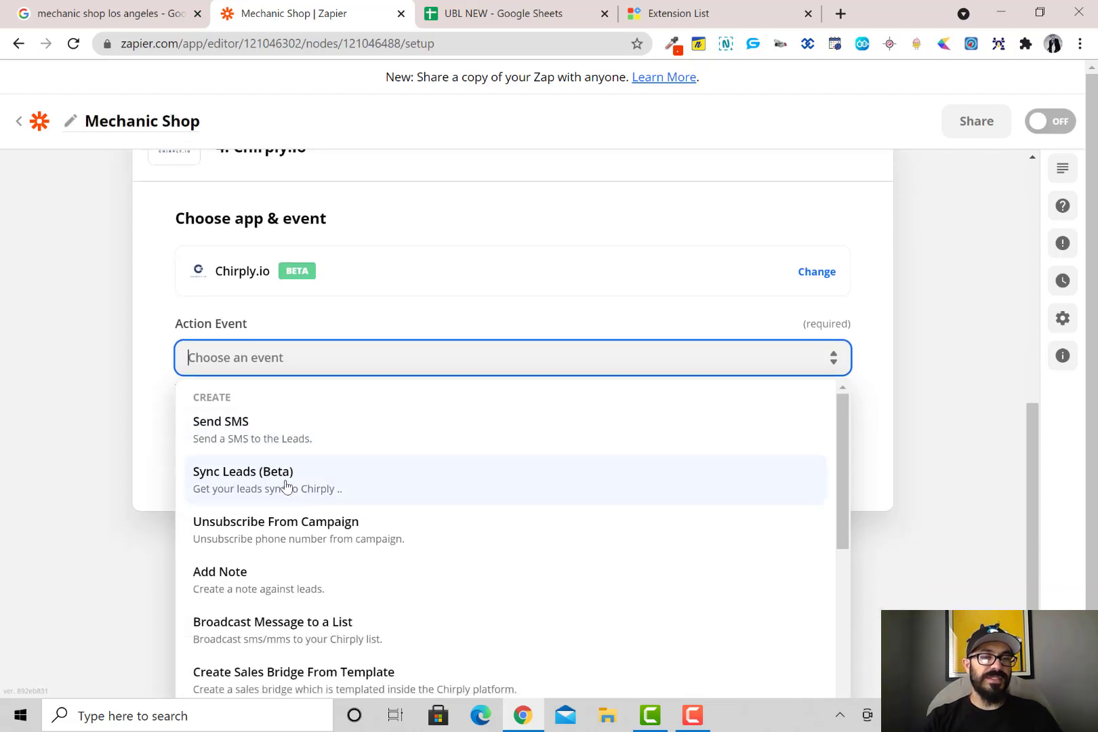
left_click(286, 482)
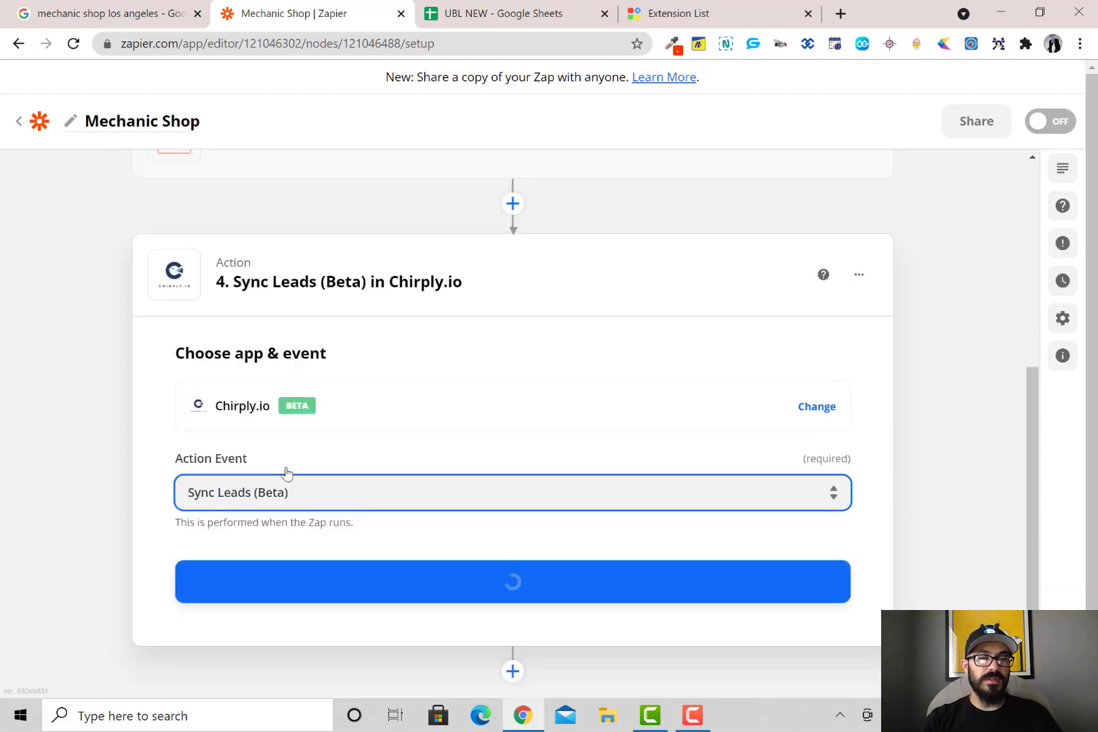
left_click(513, 594)
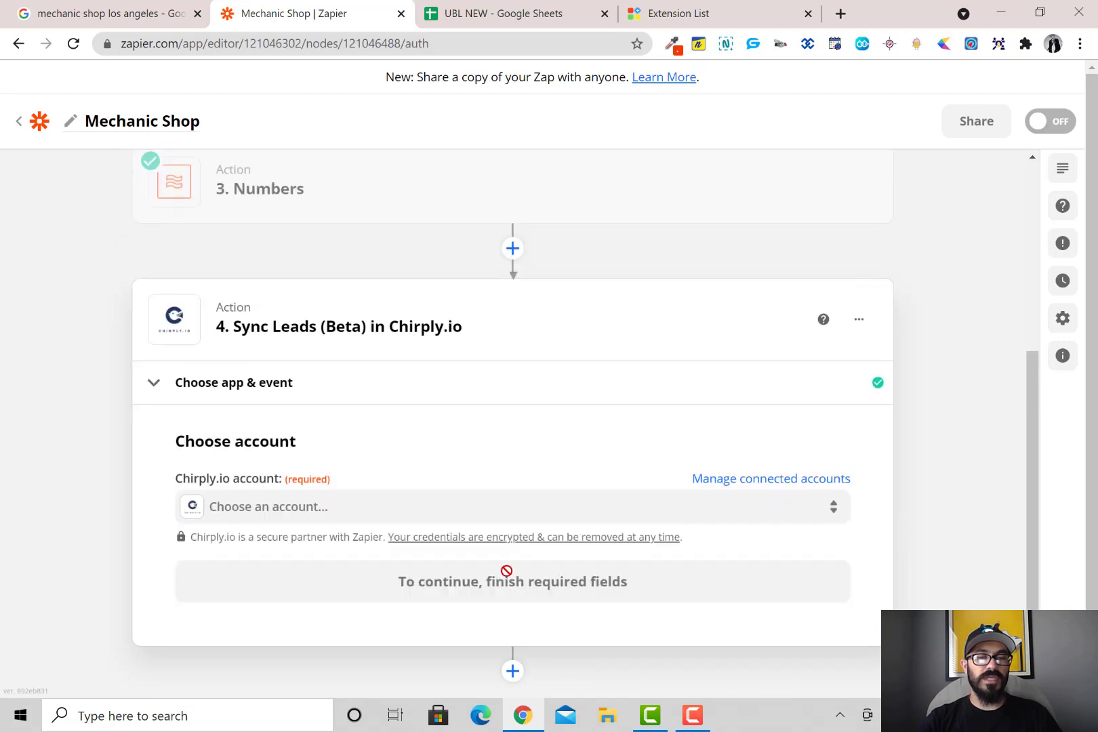
Connect the existing Chirply.io account and move on to the action setup
scroll(321, 464, "down", 1)
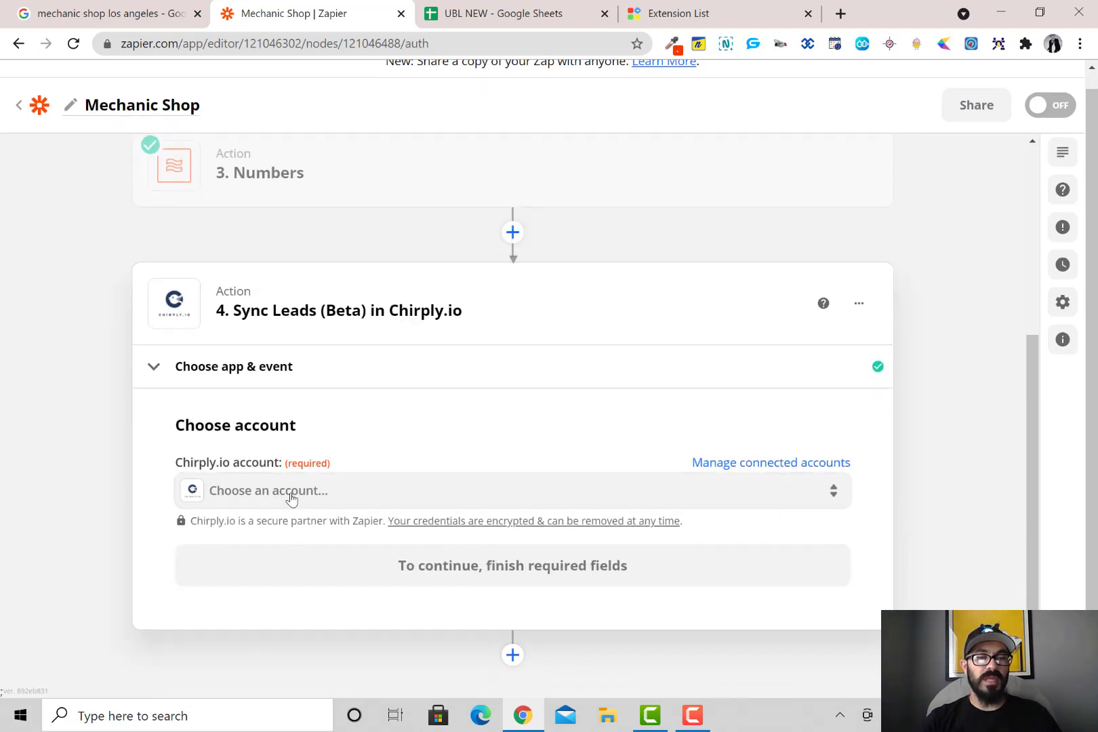
left_click(292, 492)
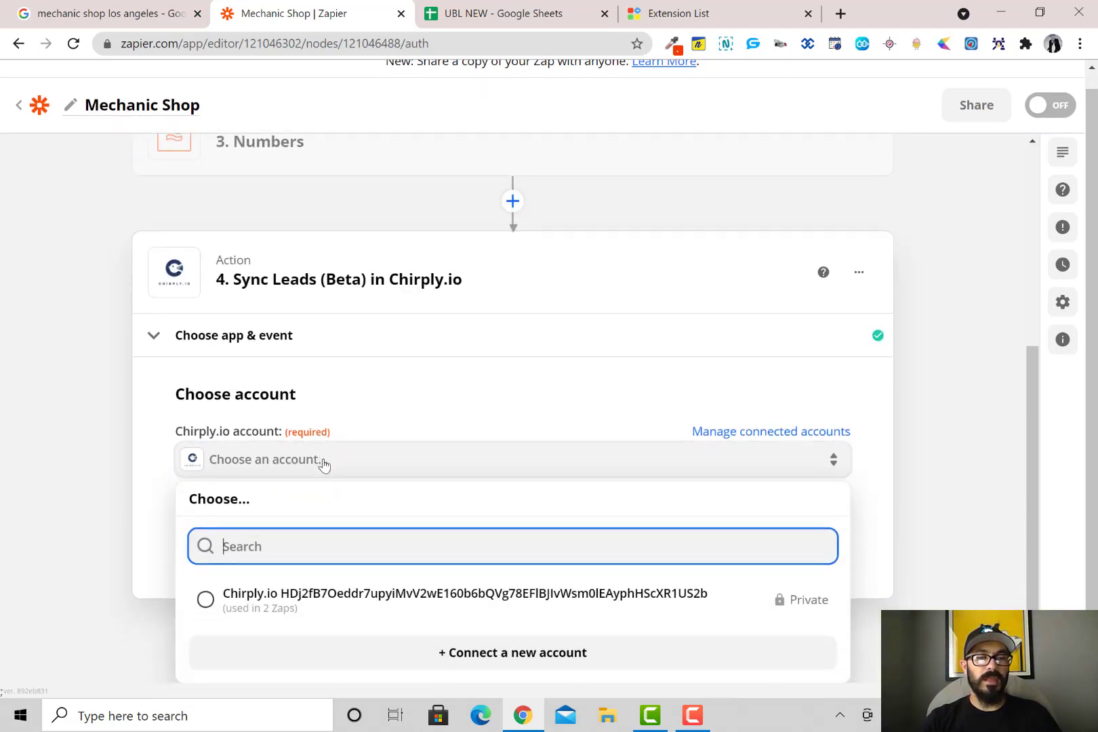
left_click(342, 600)
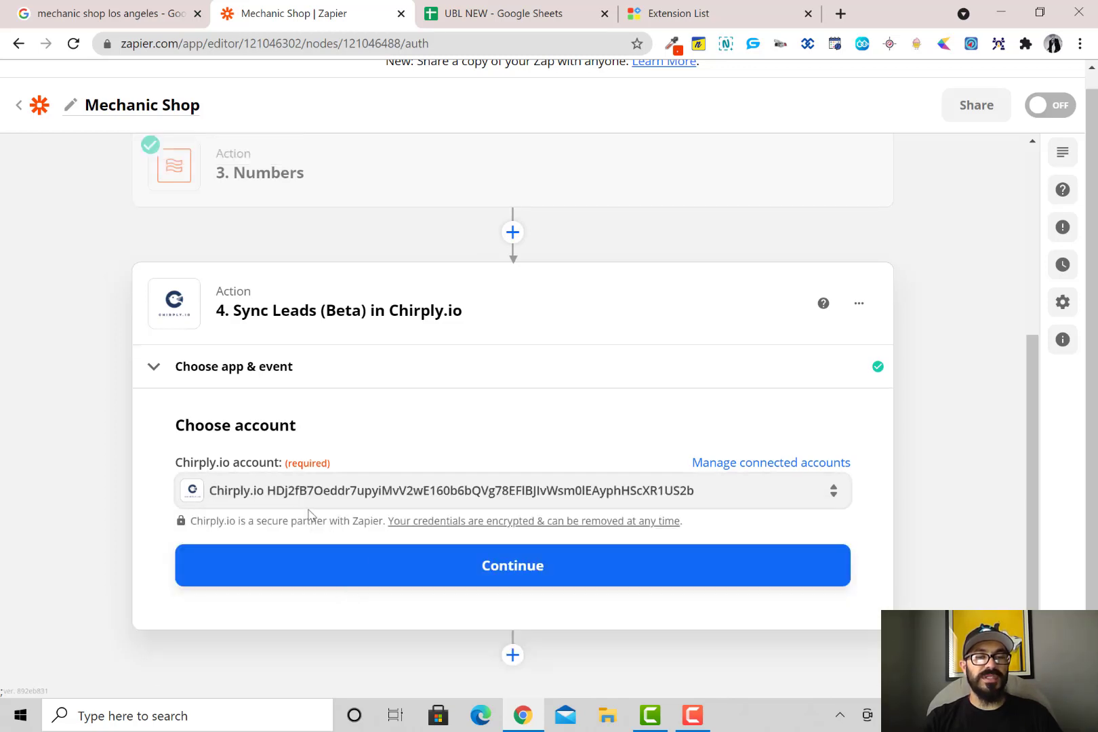
left_click(455, 577)
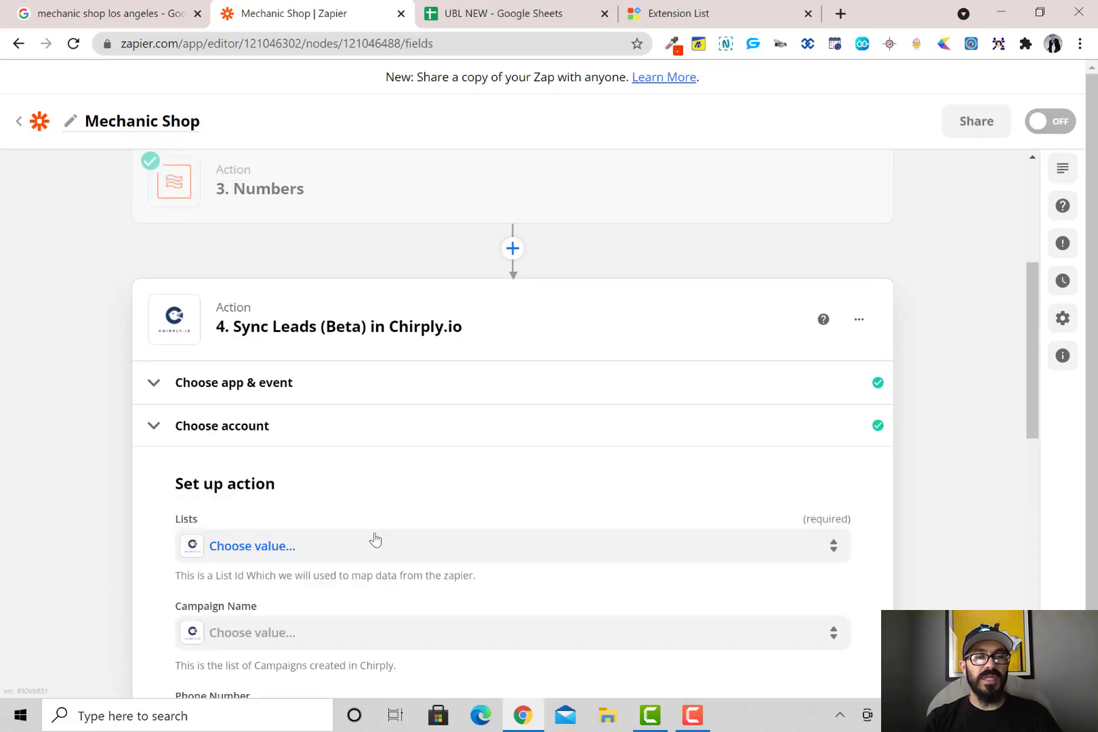
Send leads to the Collections Test list, leaving the campaign unselected
scroll(378, 510, "down", 3)
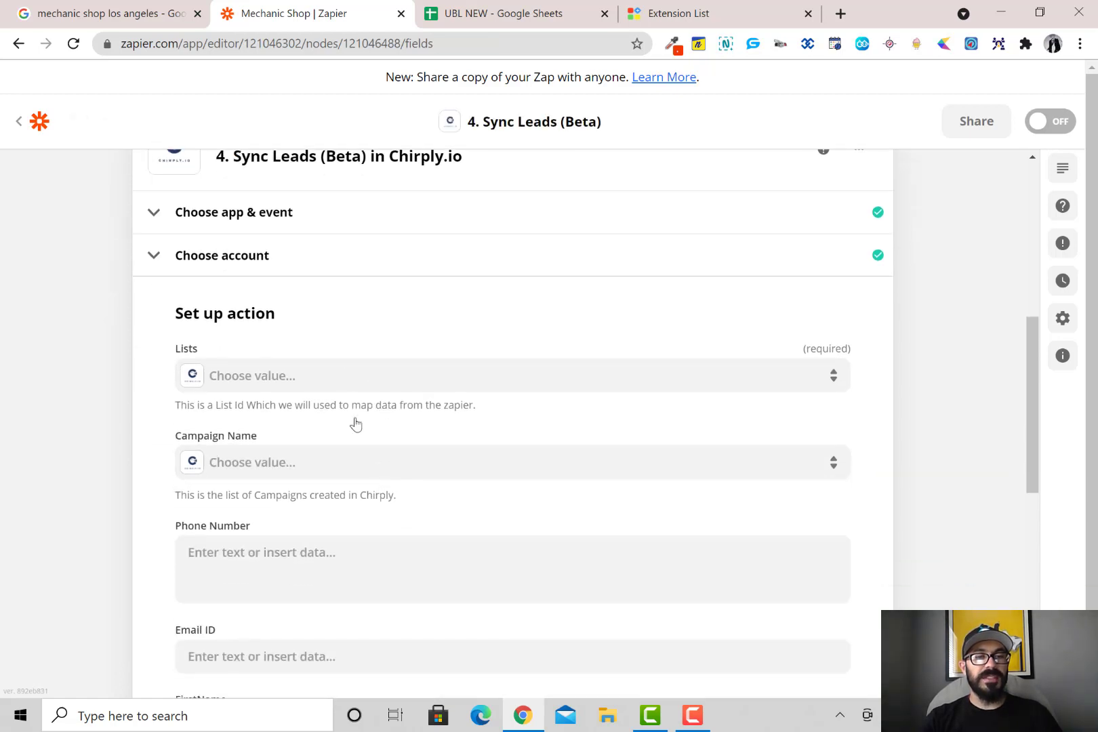
left_click(343, 375)
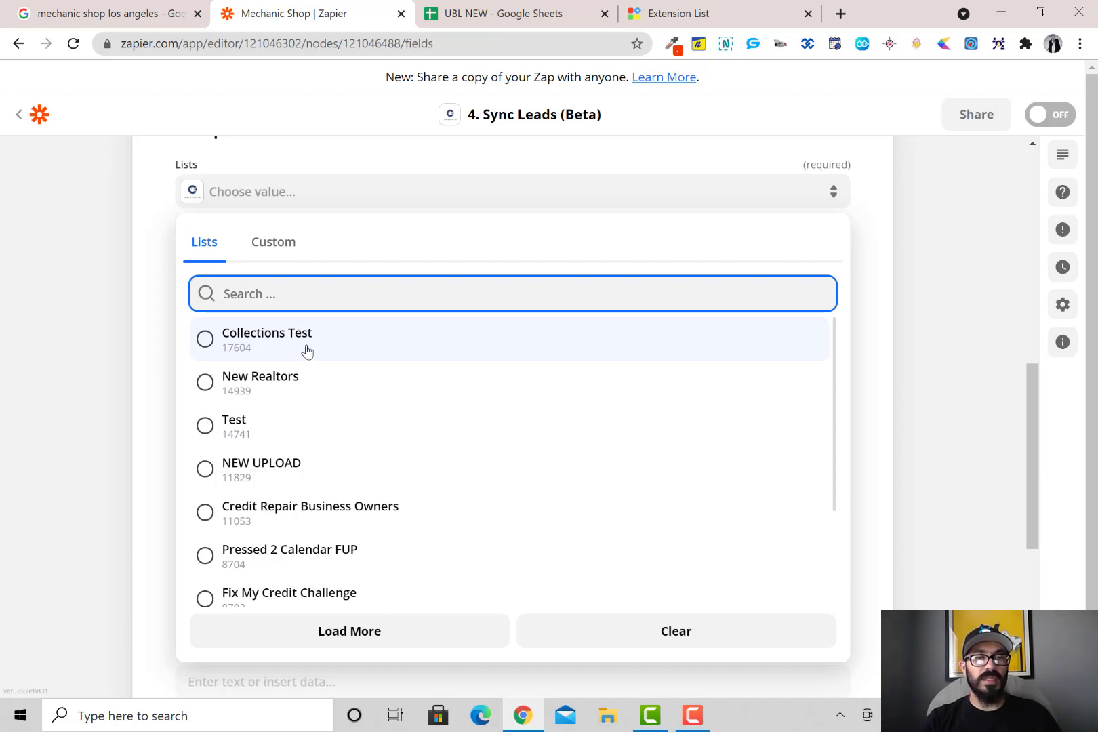
left_click(306, 350)
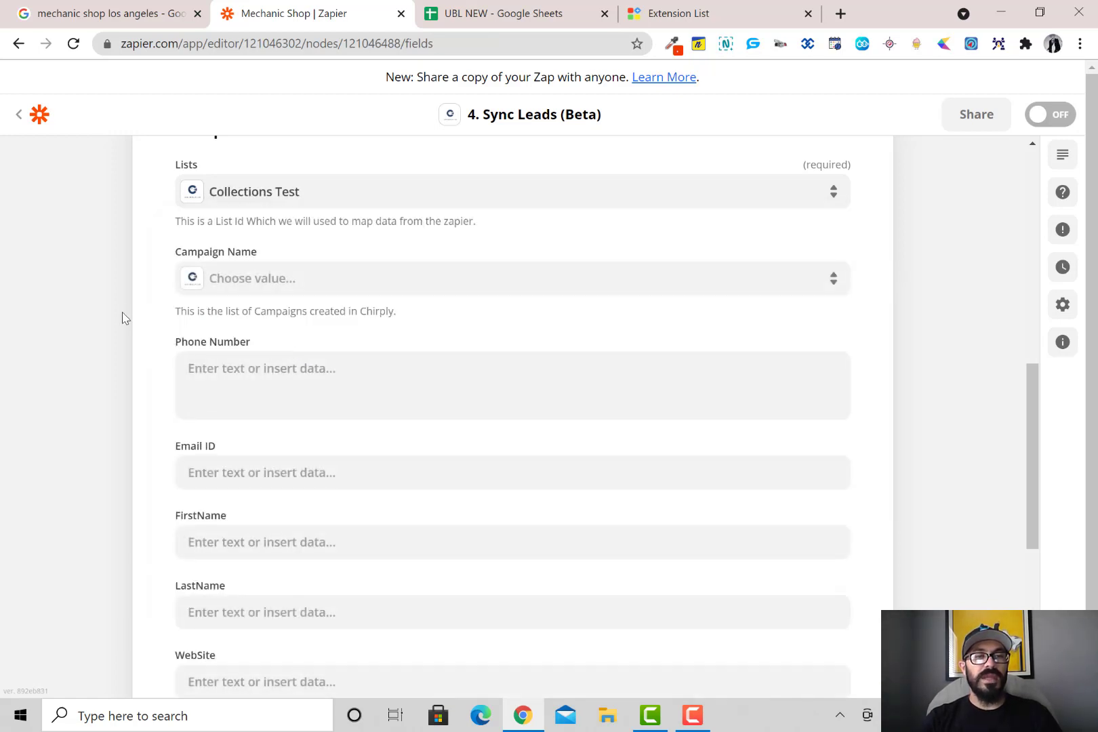
left_click(314, 280)
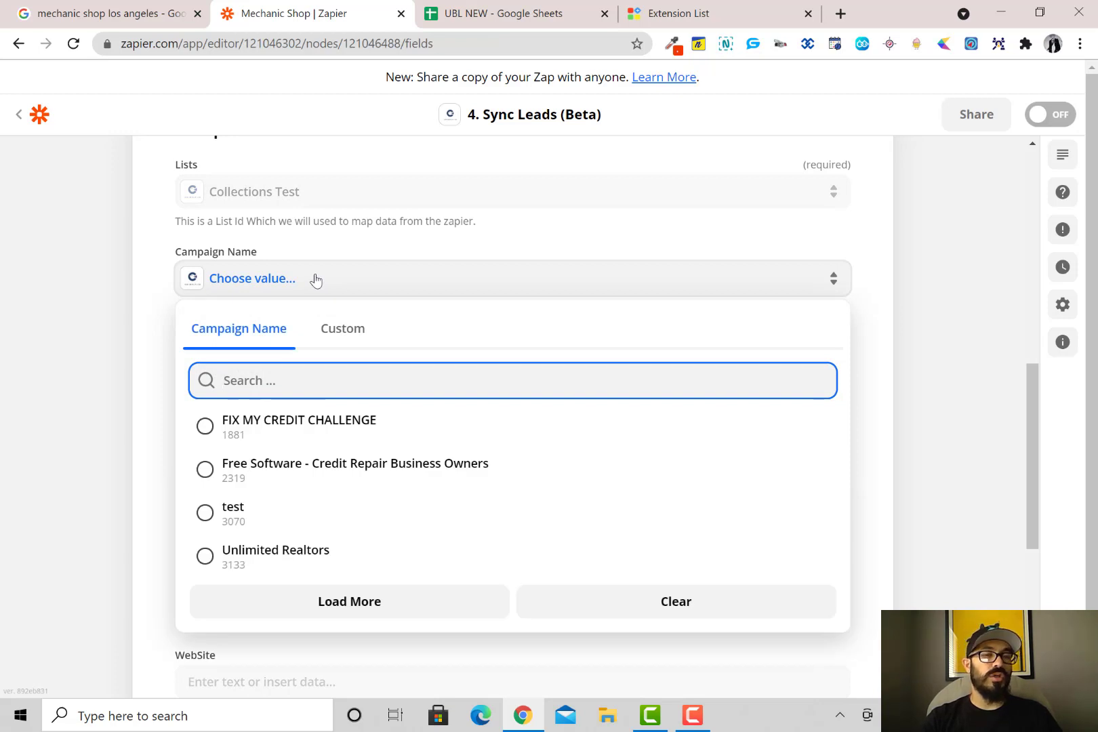
left_click(145, 306)
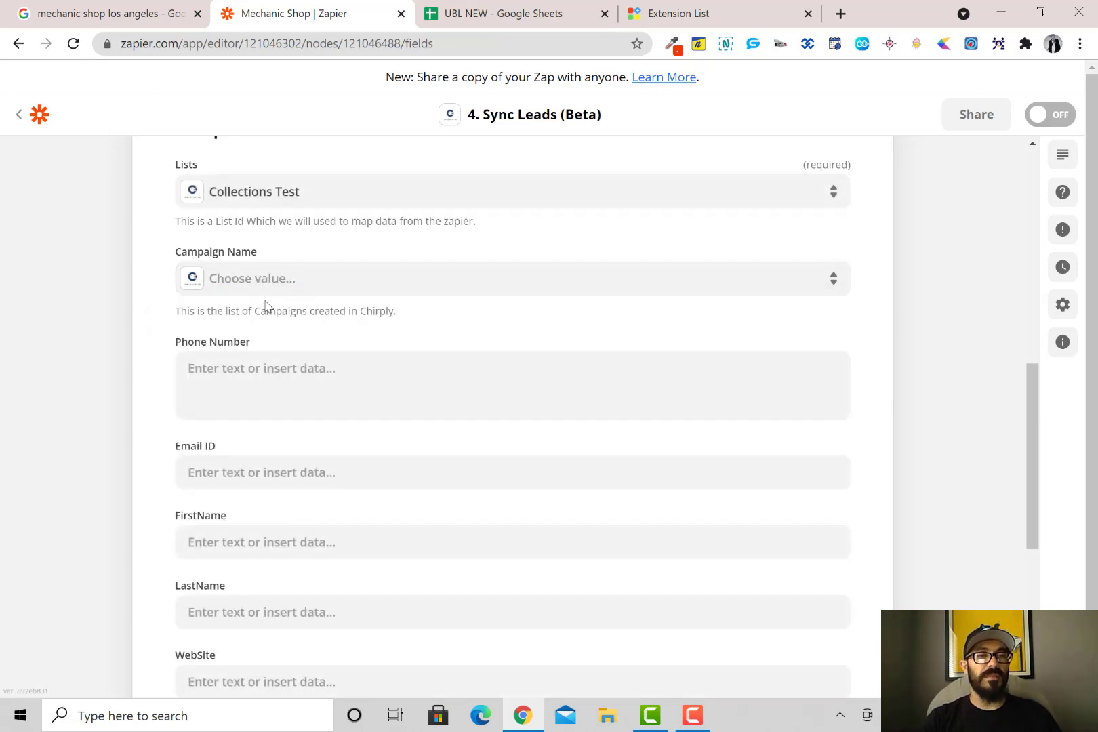
scroll(251, 354, "down", 3)
Map the Numbers step's formatted G Phone into Phone Number
left_click(282, 205)
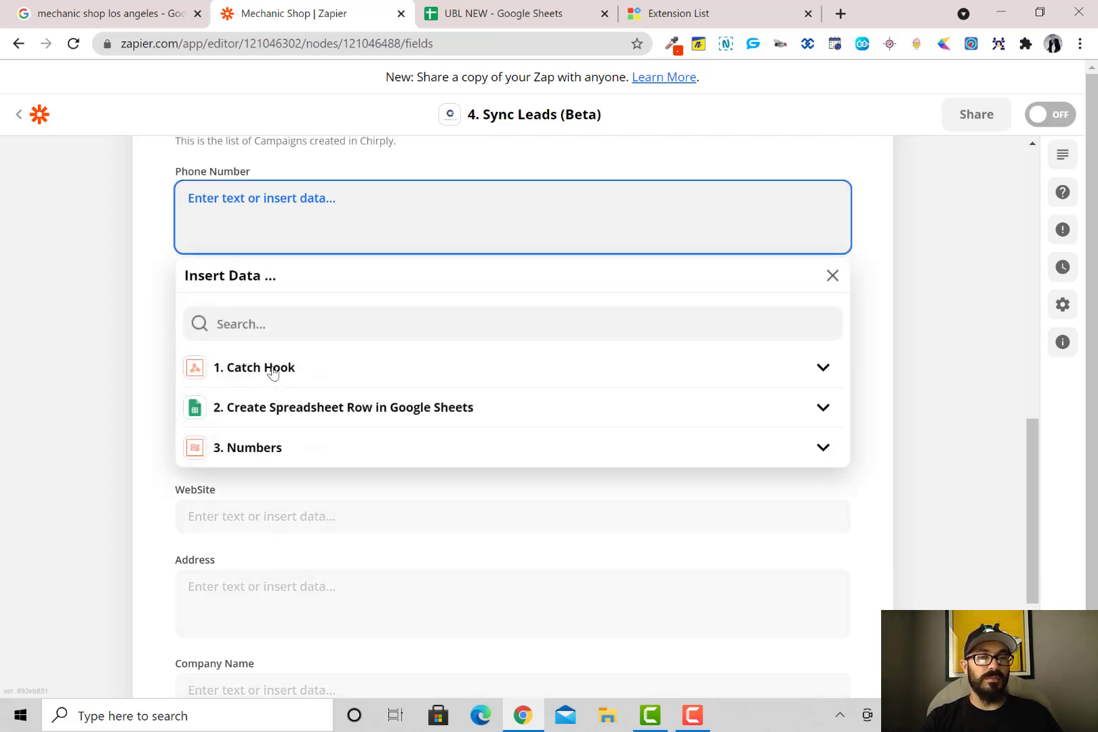
left_click(264, 453)
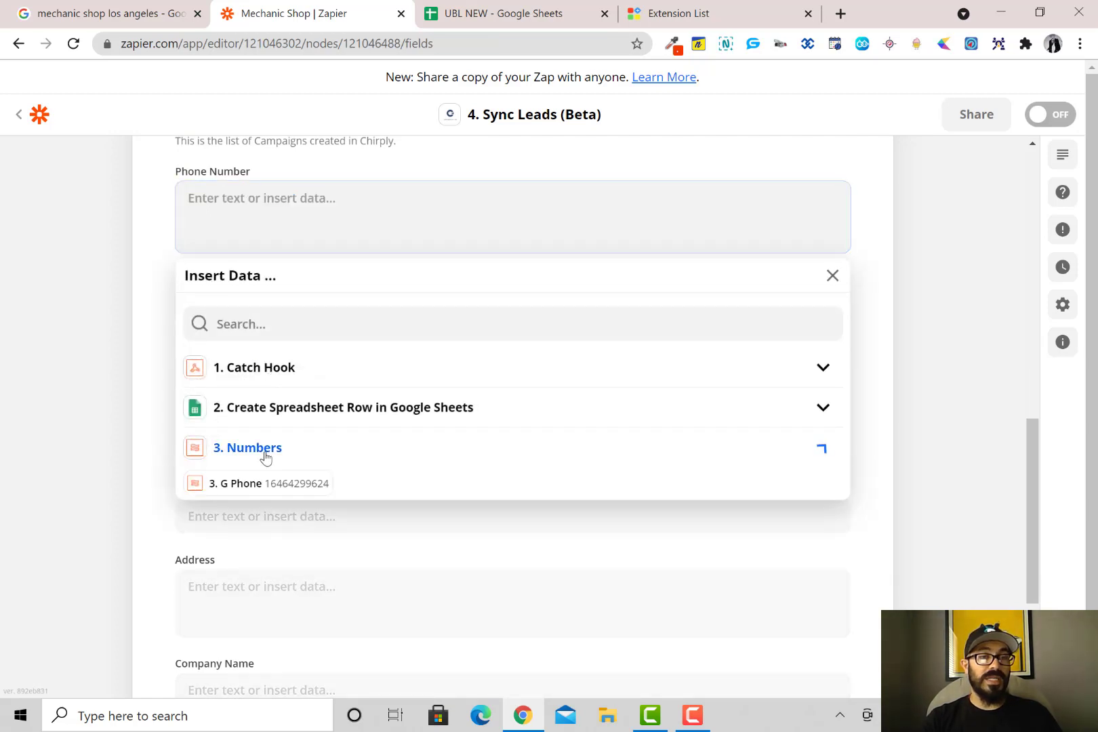
left_click(274, 487)
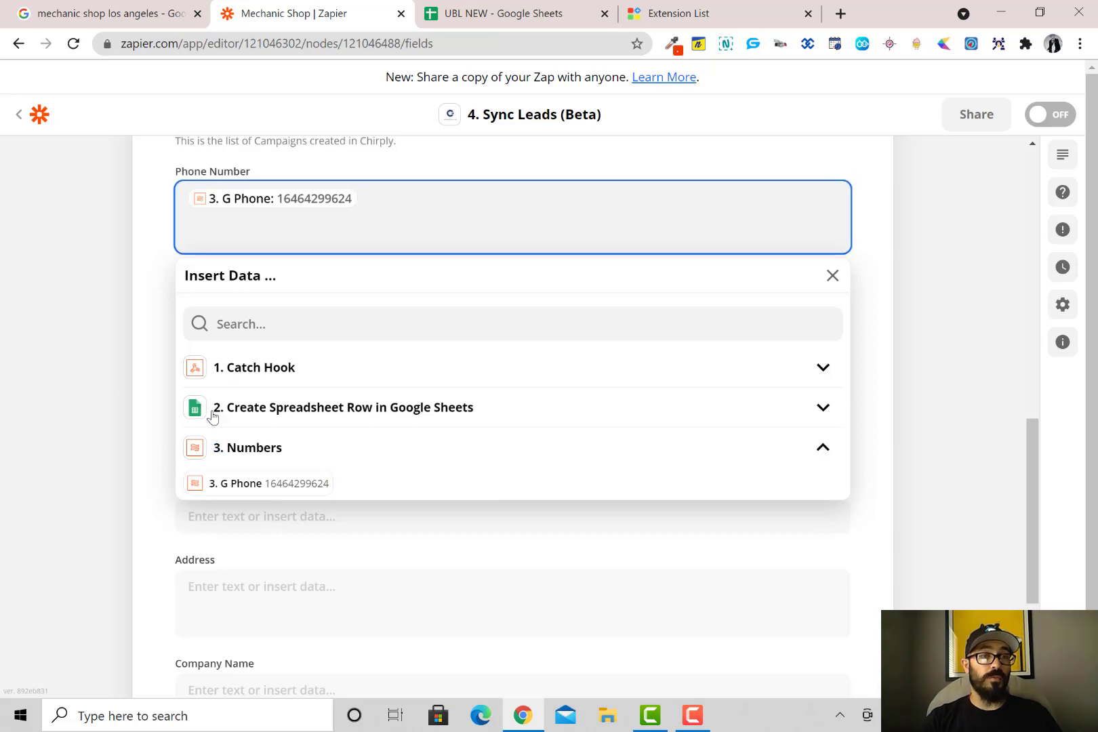
left_click(154, 310)
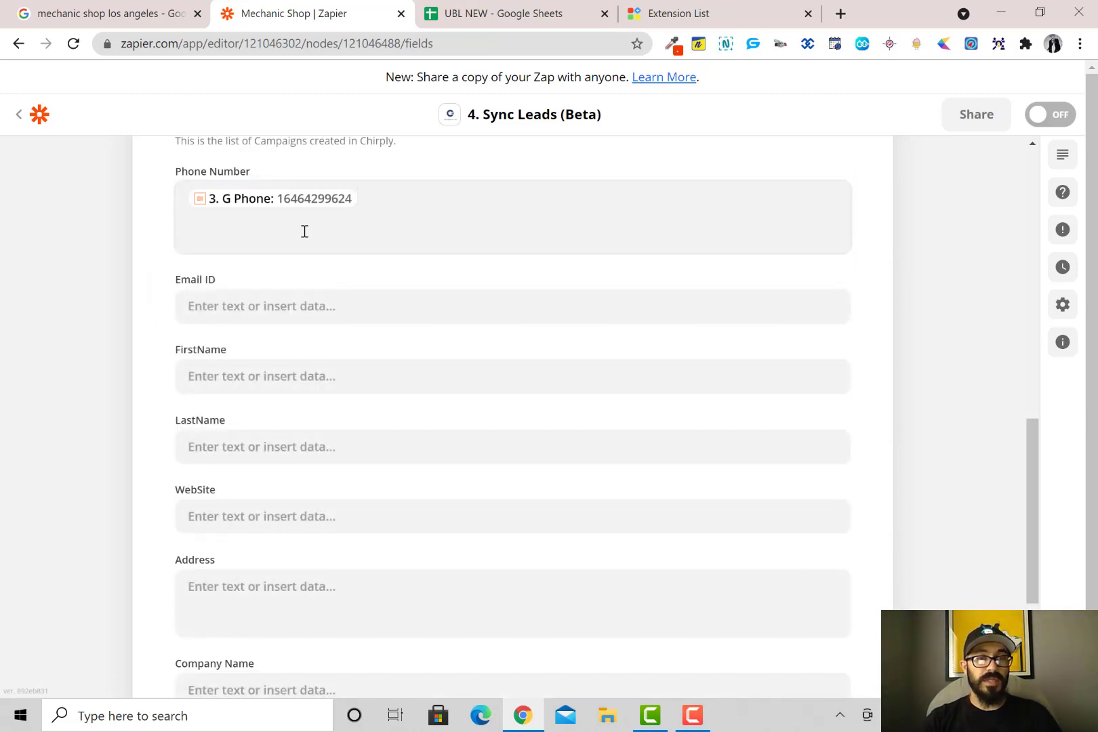
Map the Google Sheets row's Email into the Email ID field
left_click(276, 318)
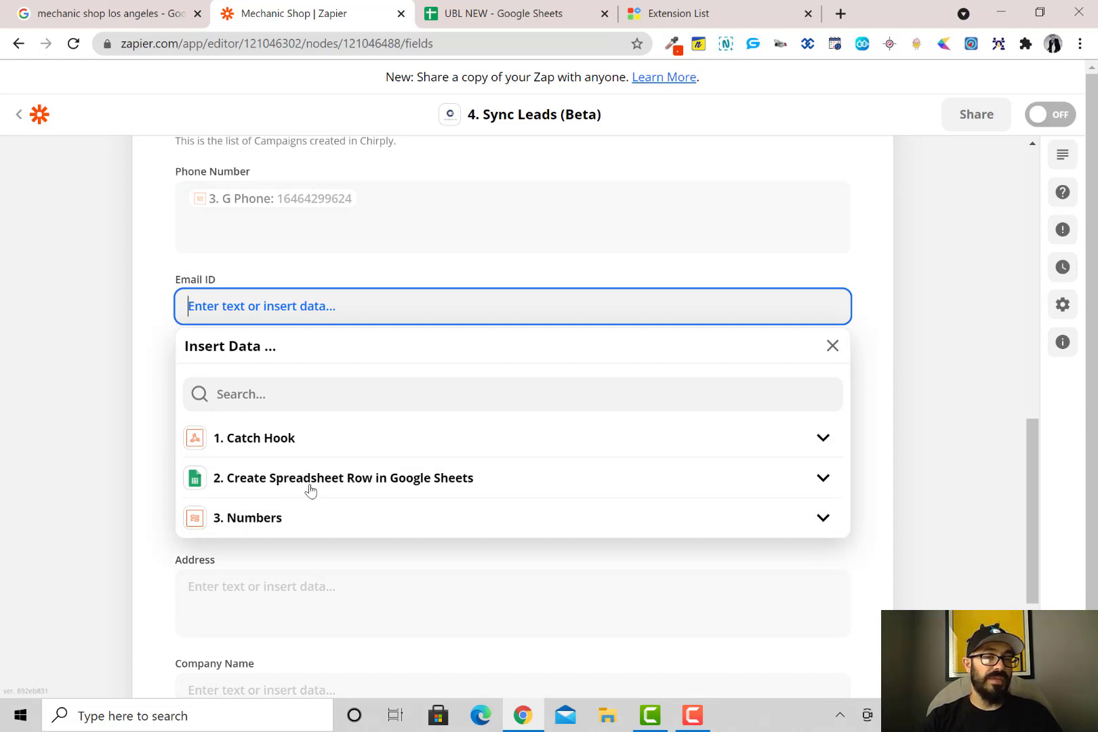
left_click(279, 442)
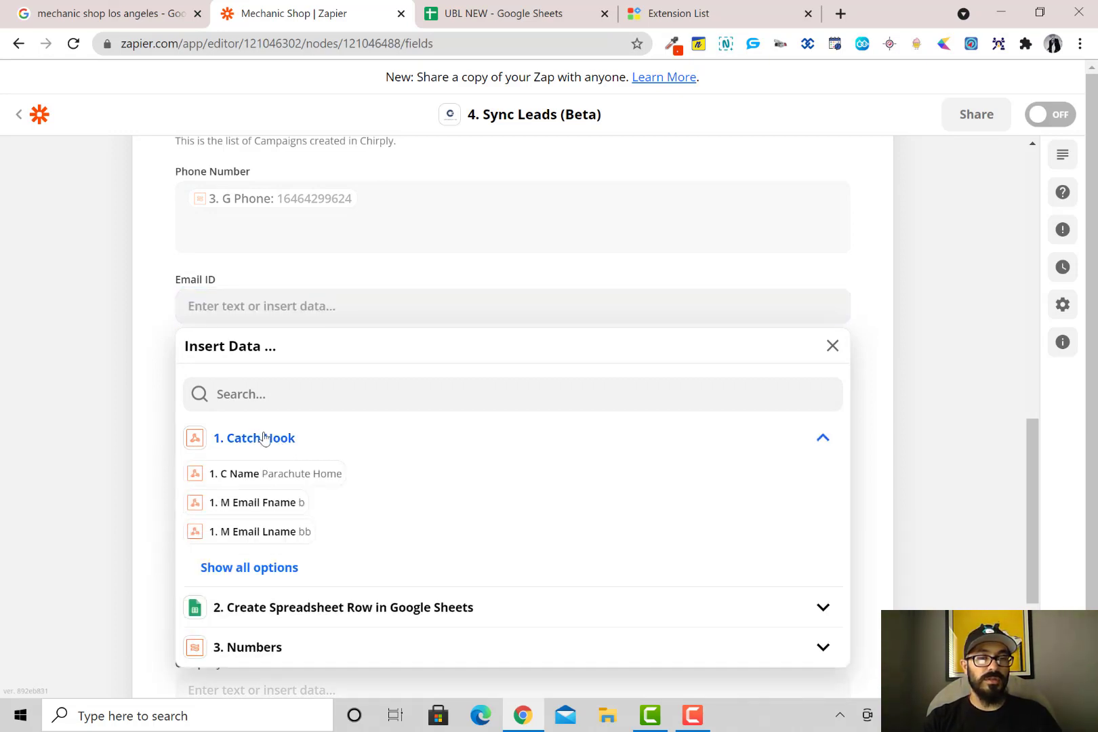
left_click(307, 608)
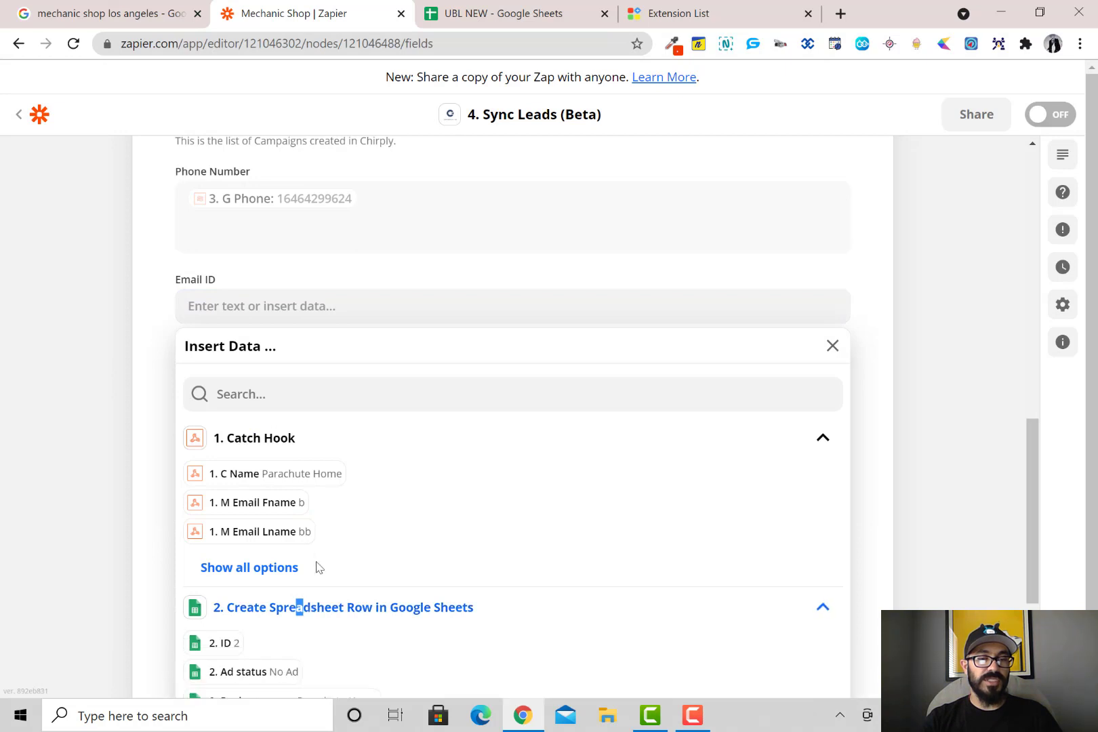
scroll(299, 543, "down", 3)
left_click(276, 564)
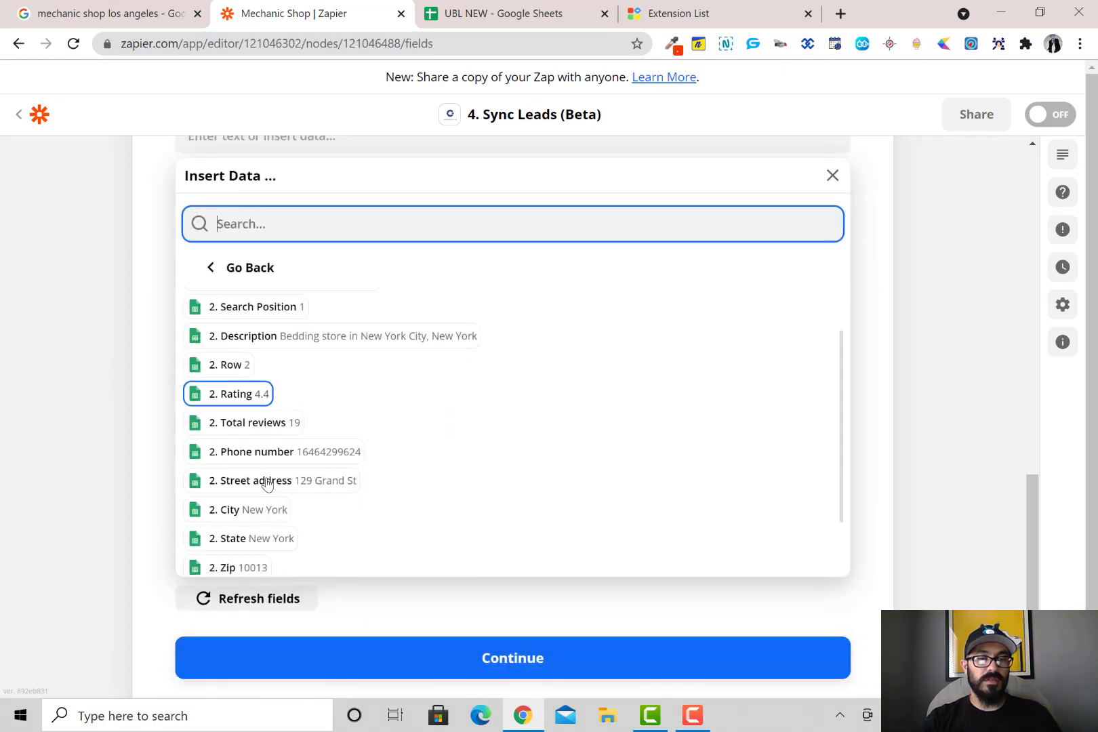
scroll(285, 440, "down", 3)
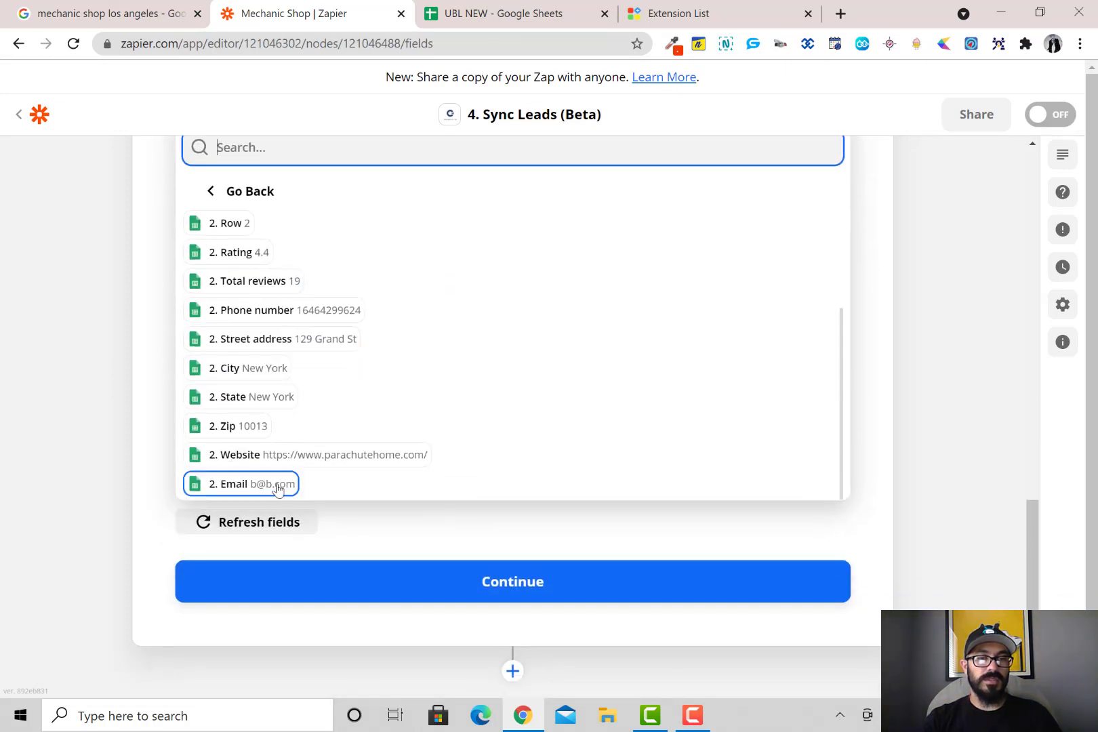
left_click(274, 484)
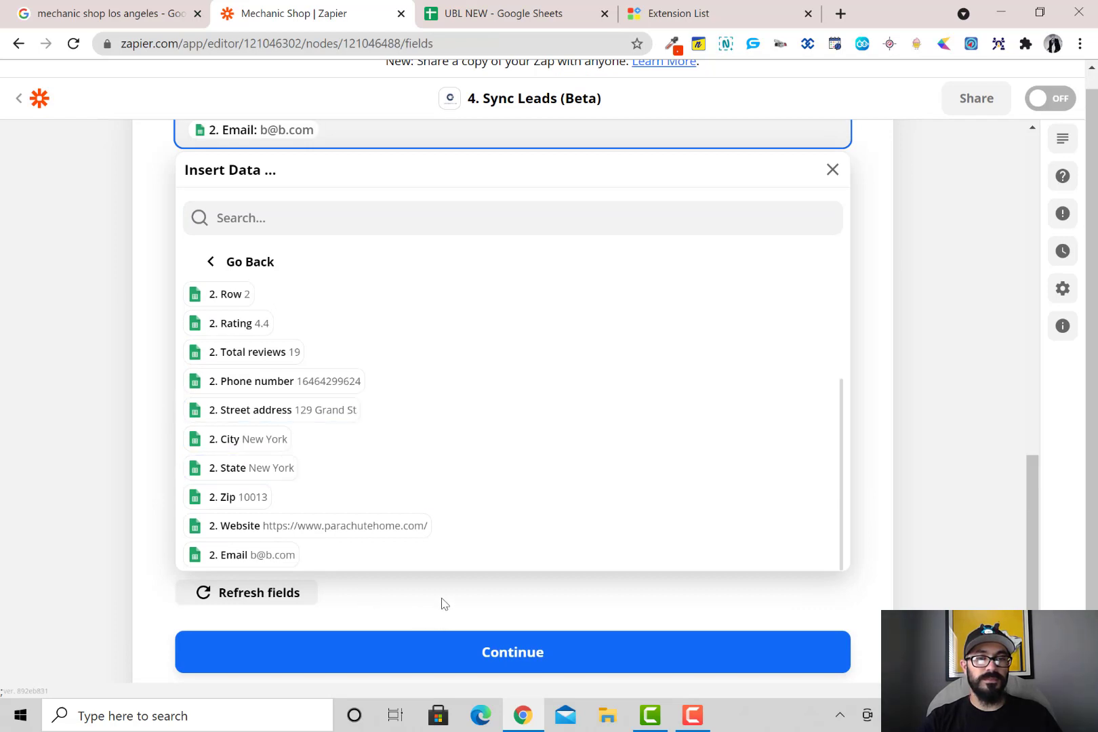
left_click(935, 420)
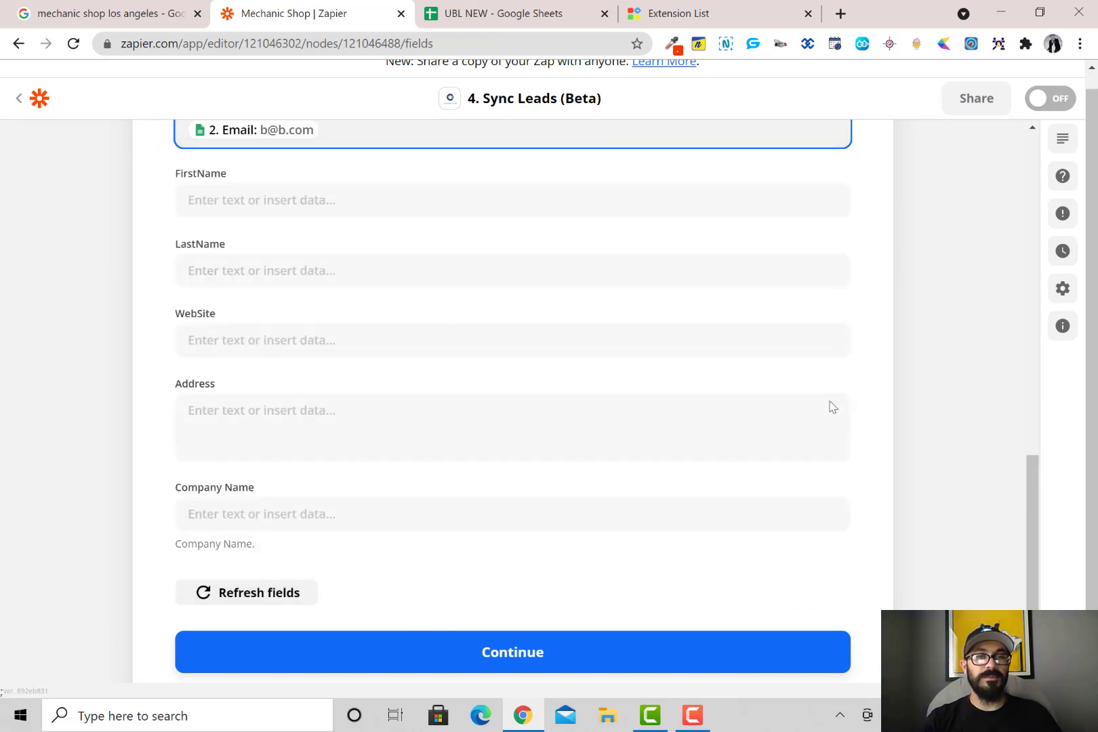
scroll(237, 282, "up", 3)
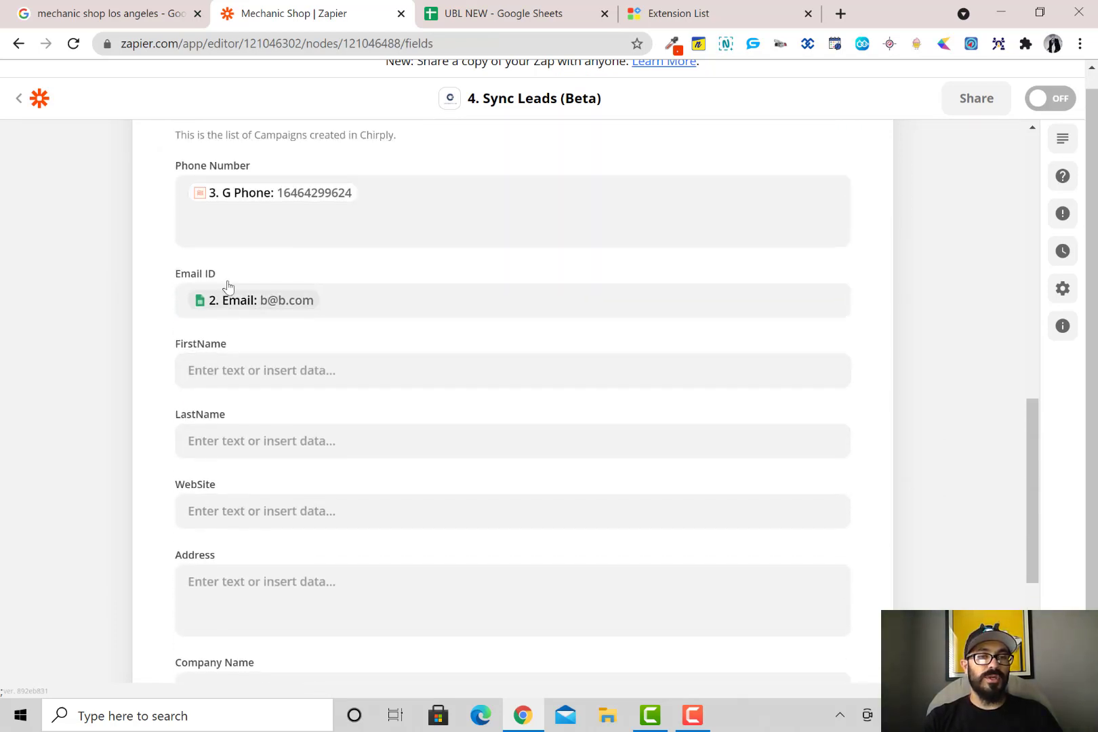
Map Business name into FirstName and leave LastName empty
left_click(239, 370)
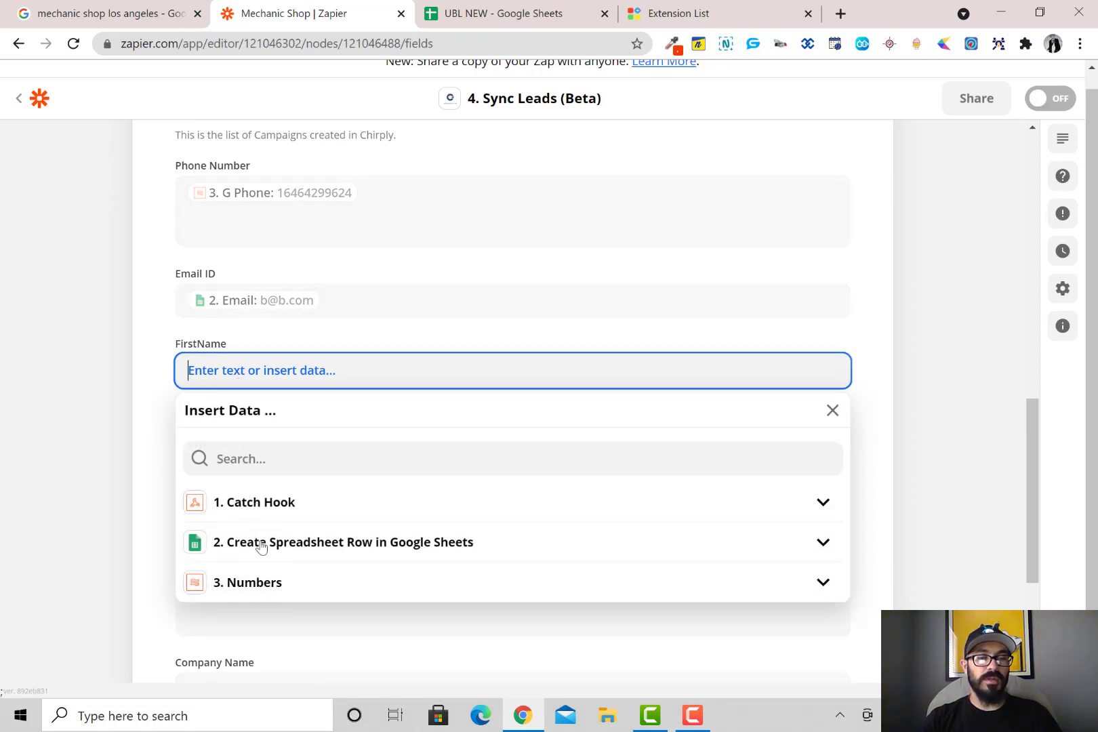
left_click(260, 546)
scroll(260, 548, "down", 1)
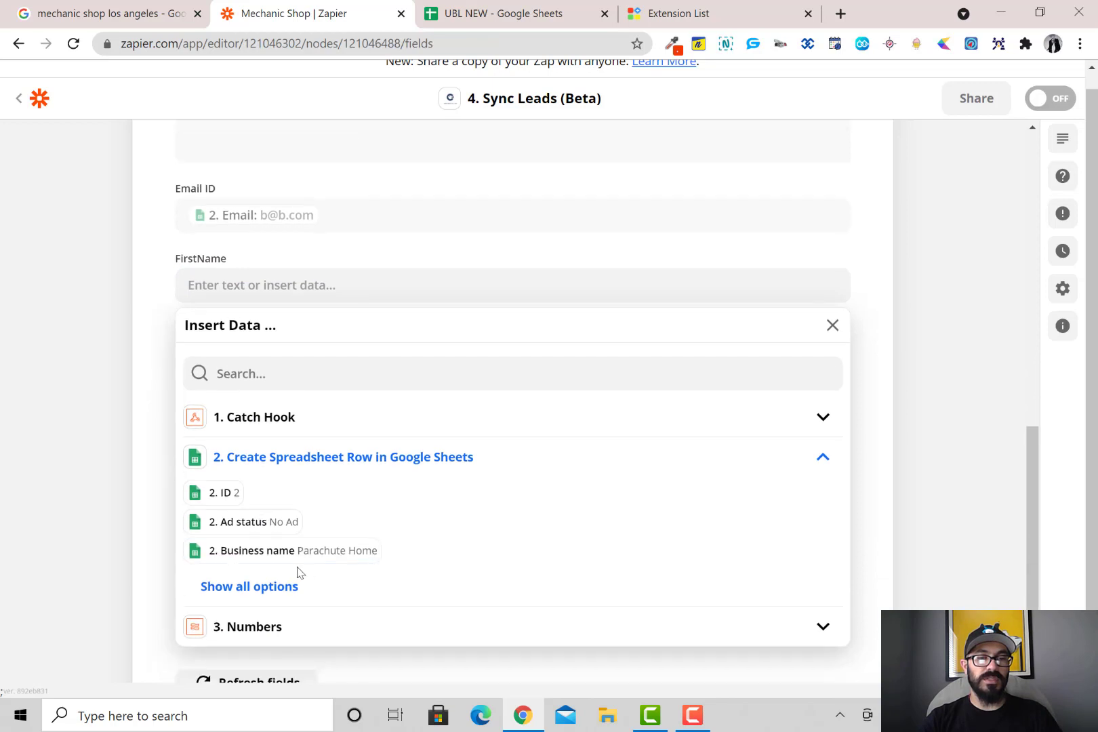
left_click(311, 552)
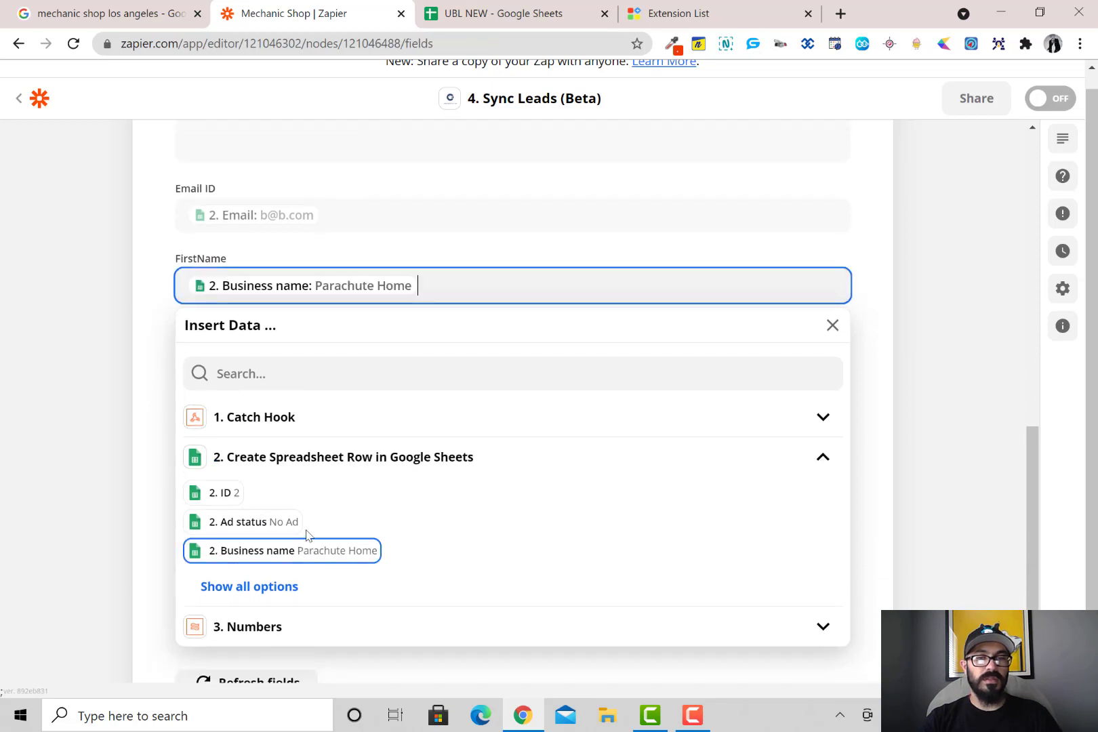
left_click(892, 413)
left_click(238, 353)
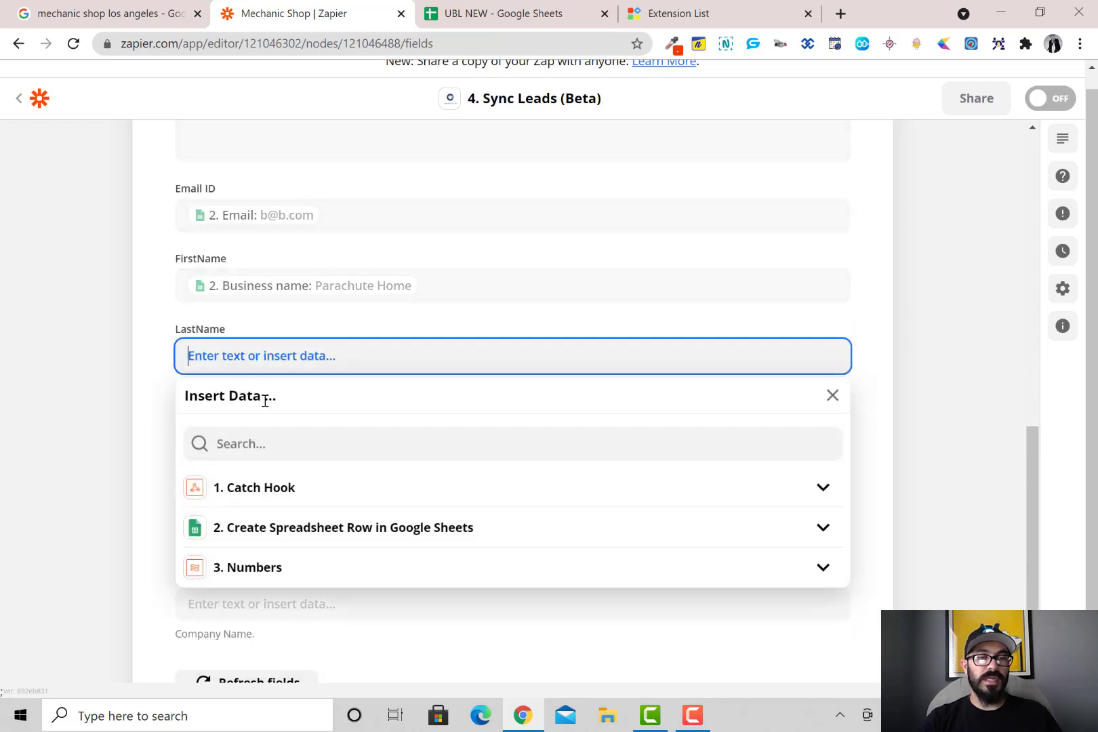
left_click(912, 433)
scroll(364, 384, "down", 1)
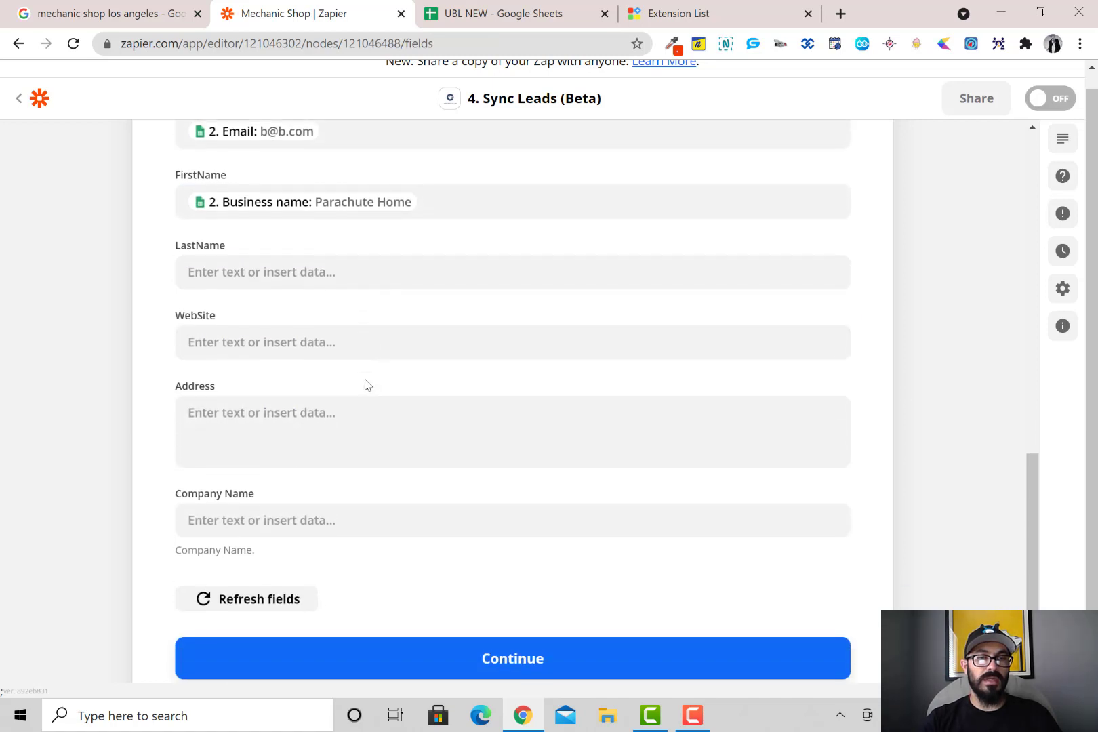
Map the sheet's Website into the WebSite field
left_click(275, 340)
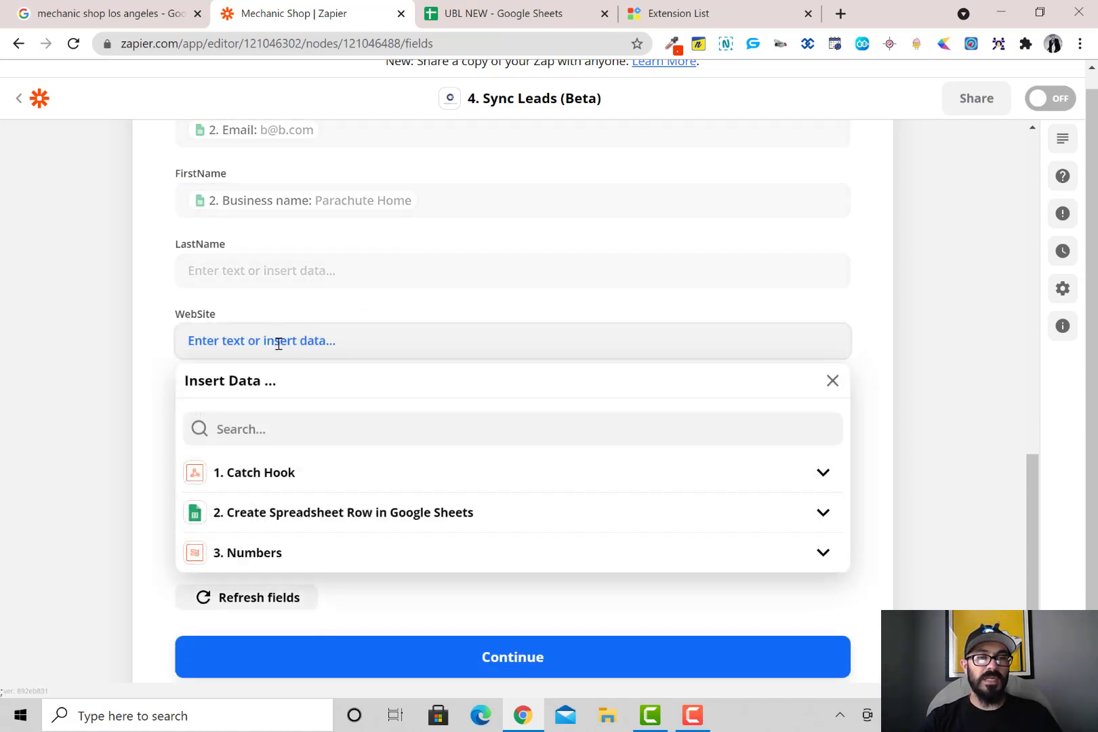
left_click(277, 515)
scroll(294, 515, "down", 1)
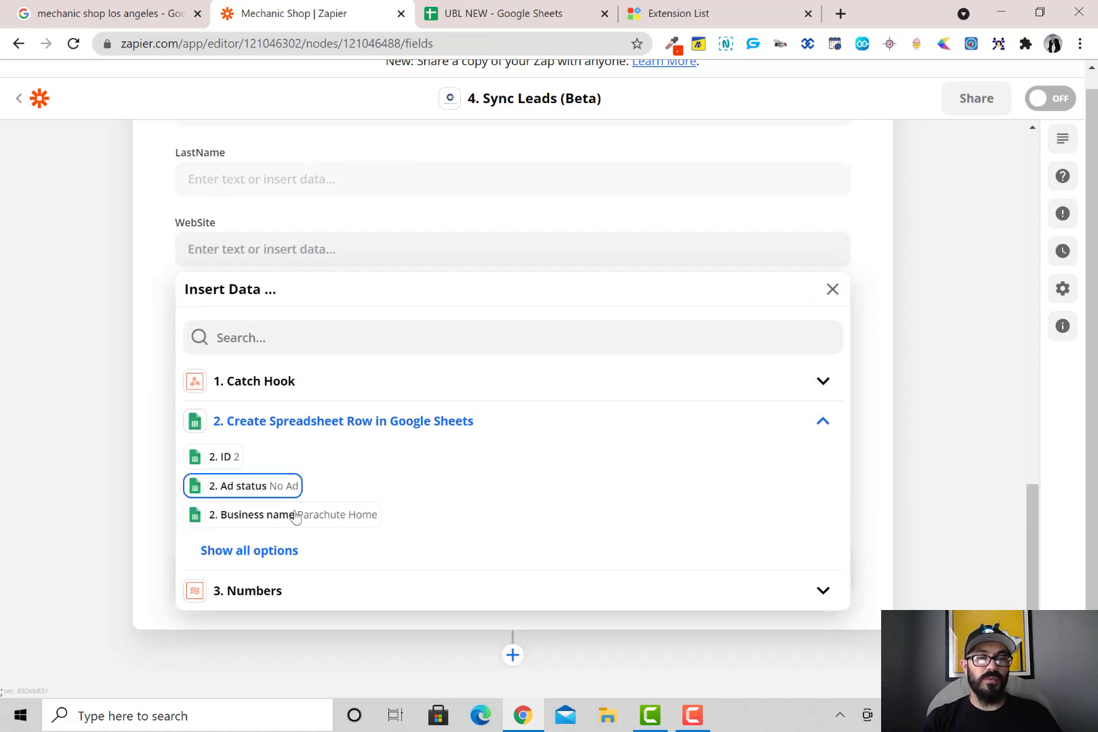
left_click(271, 550)
scroll(302, 488, "down", 3)
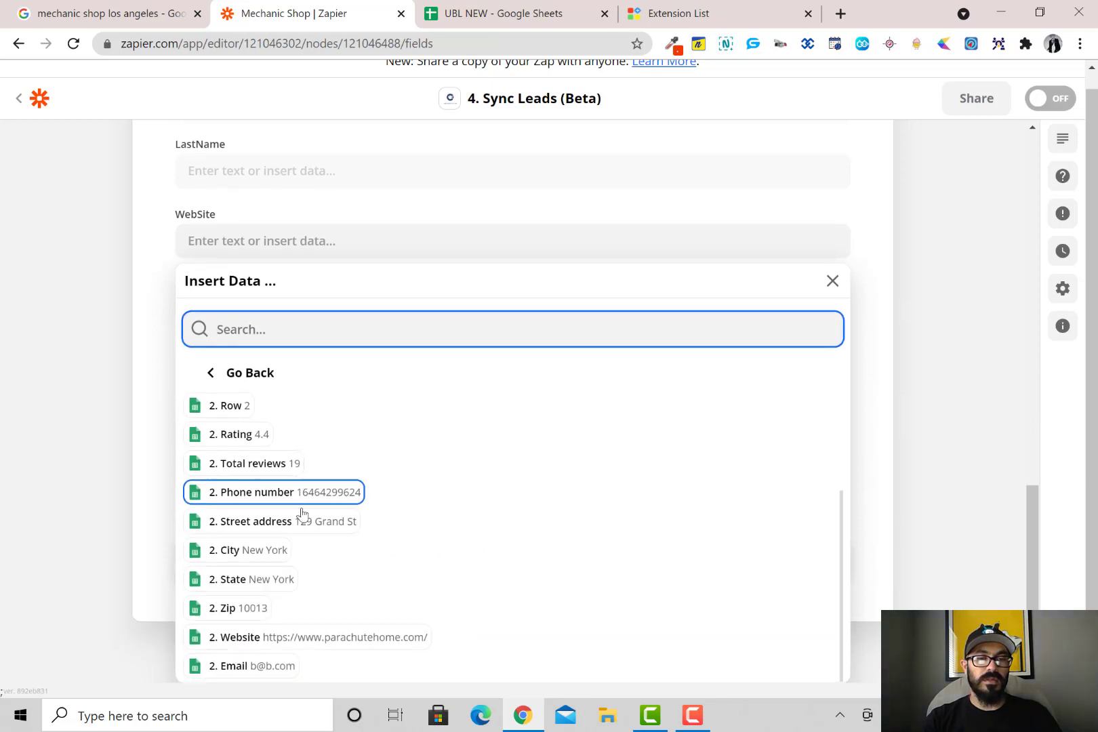
left_click(290, 643)
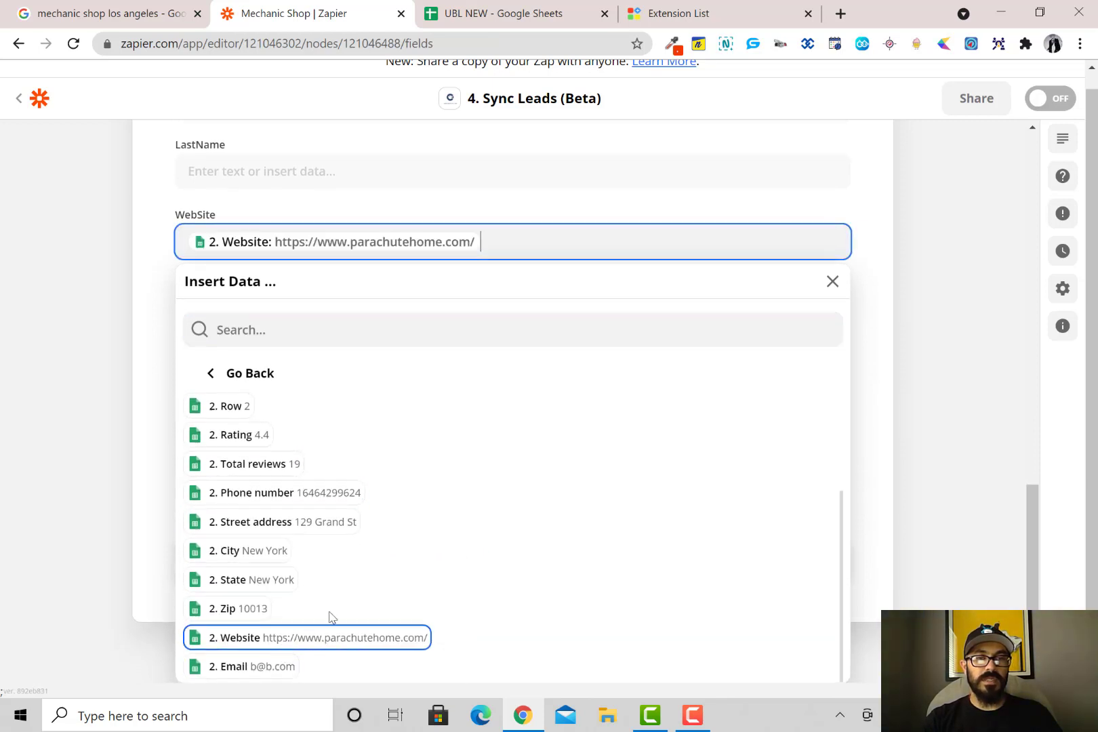
left_click(869, 428)
Fill Address with the sheet's Street address followed by City
left_click(353, 321)
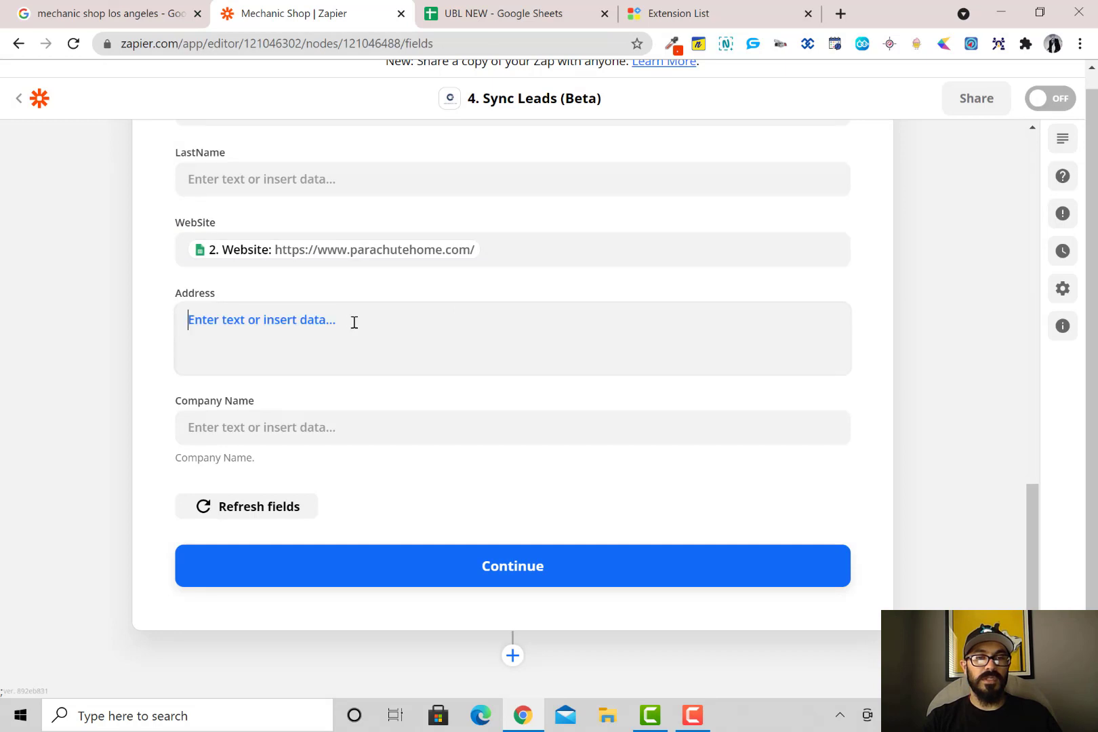
left_click(319, 542)
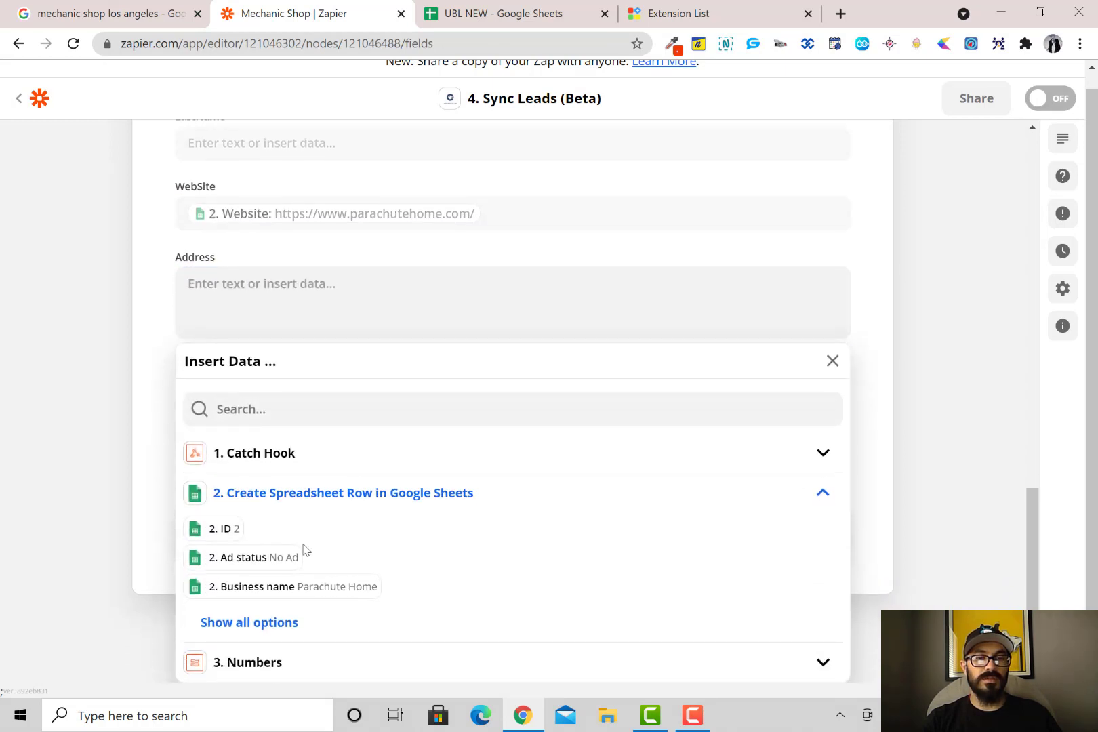
left_click(277, 623)
scroll(350, 475, "down", 1)
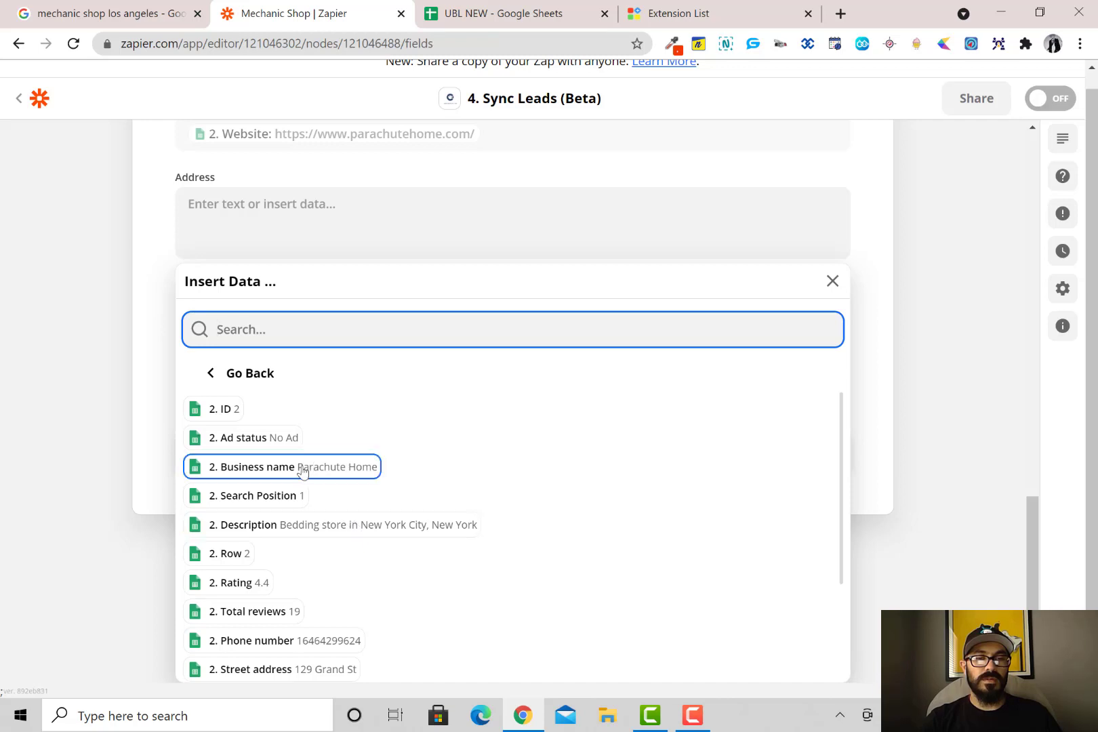
scroll(290, 493, "down", 2)
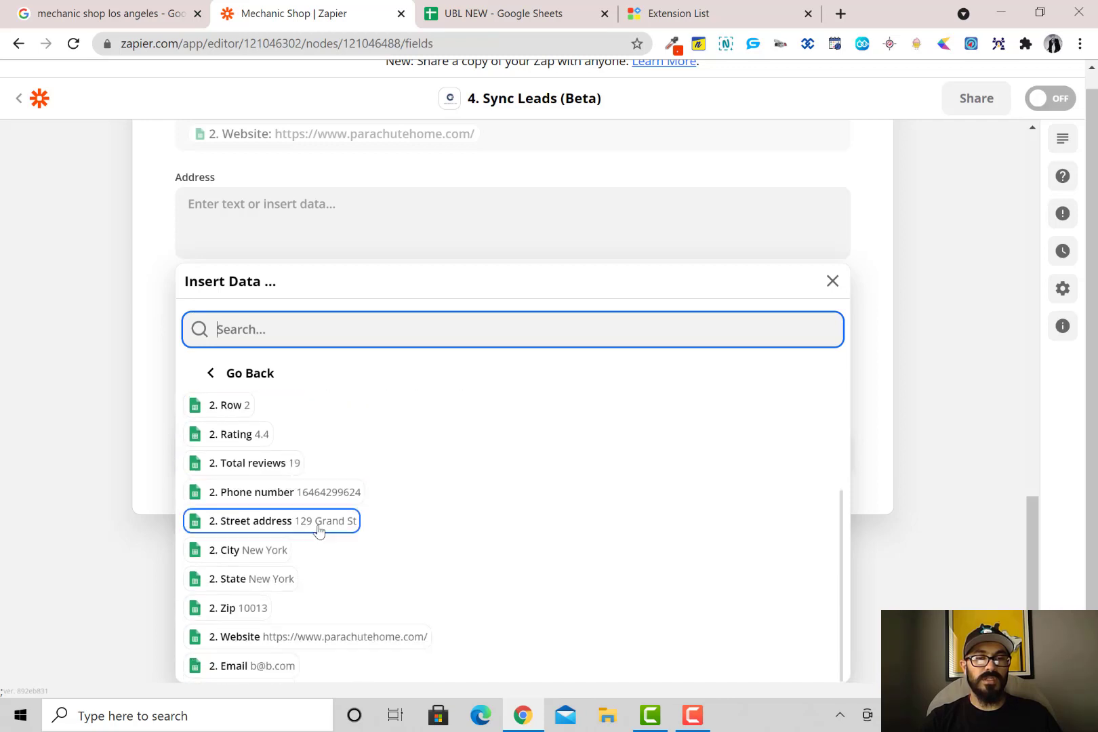
left_click(318, 522)
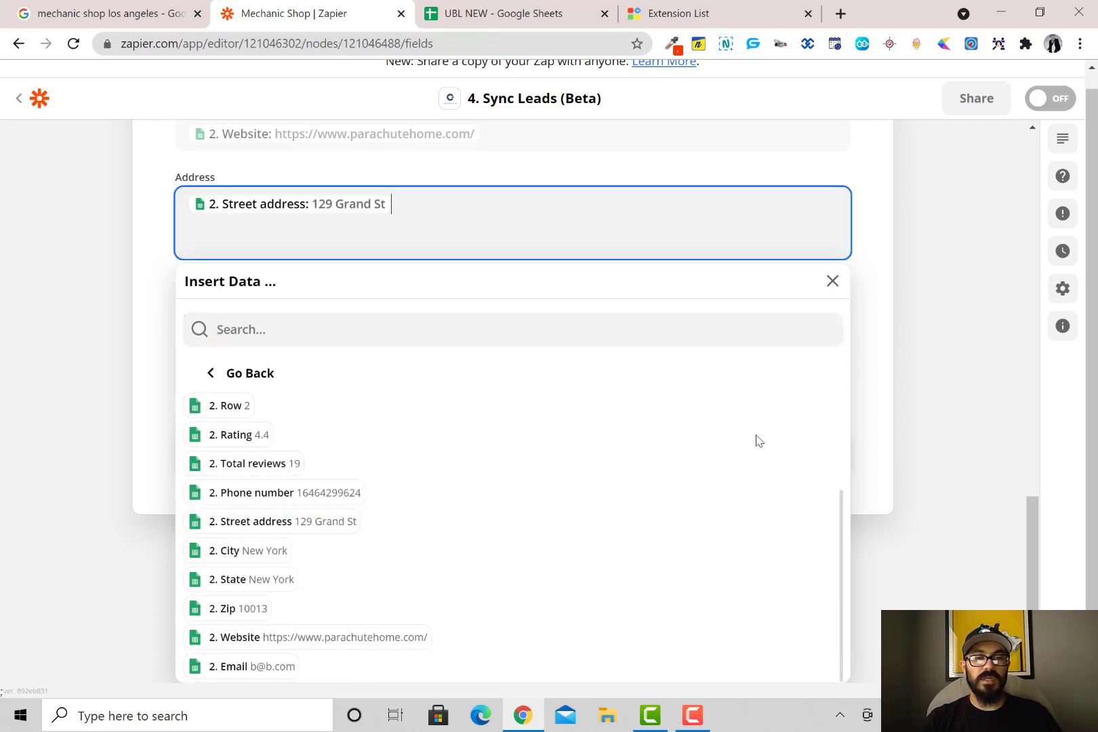
left_click(264, 558)
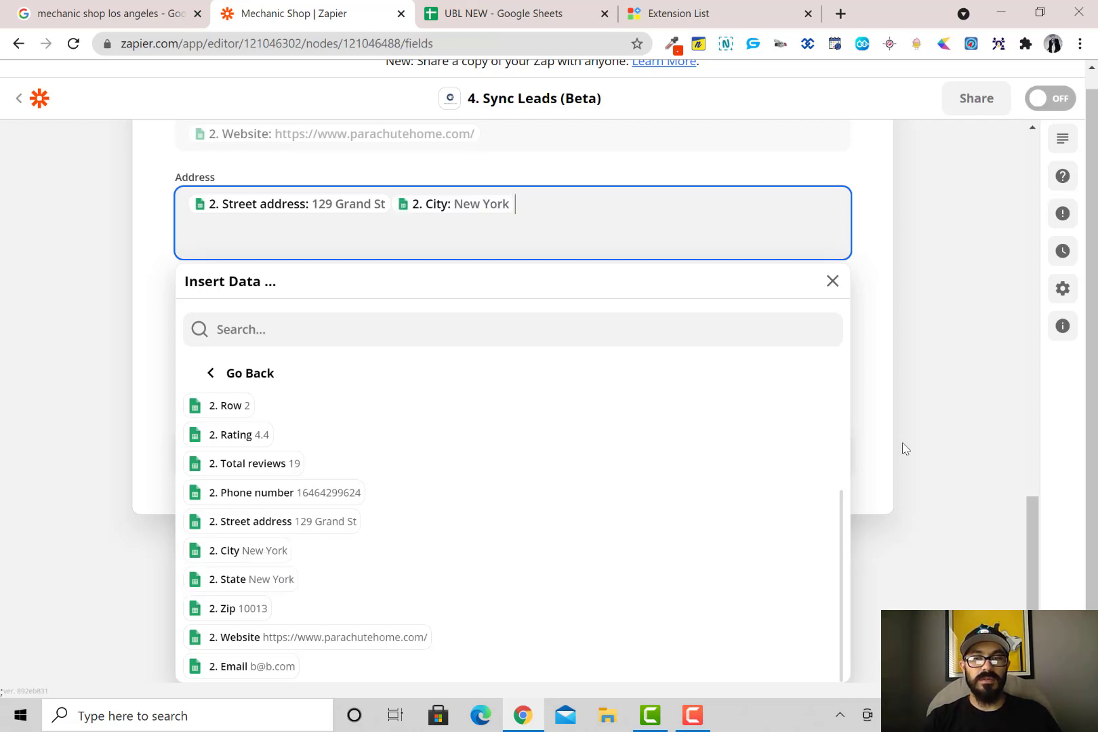
left_click(964, 442)
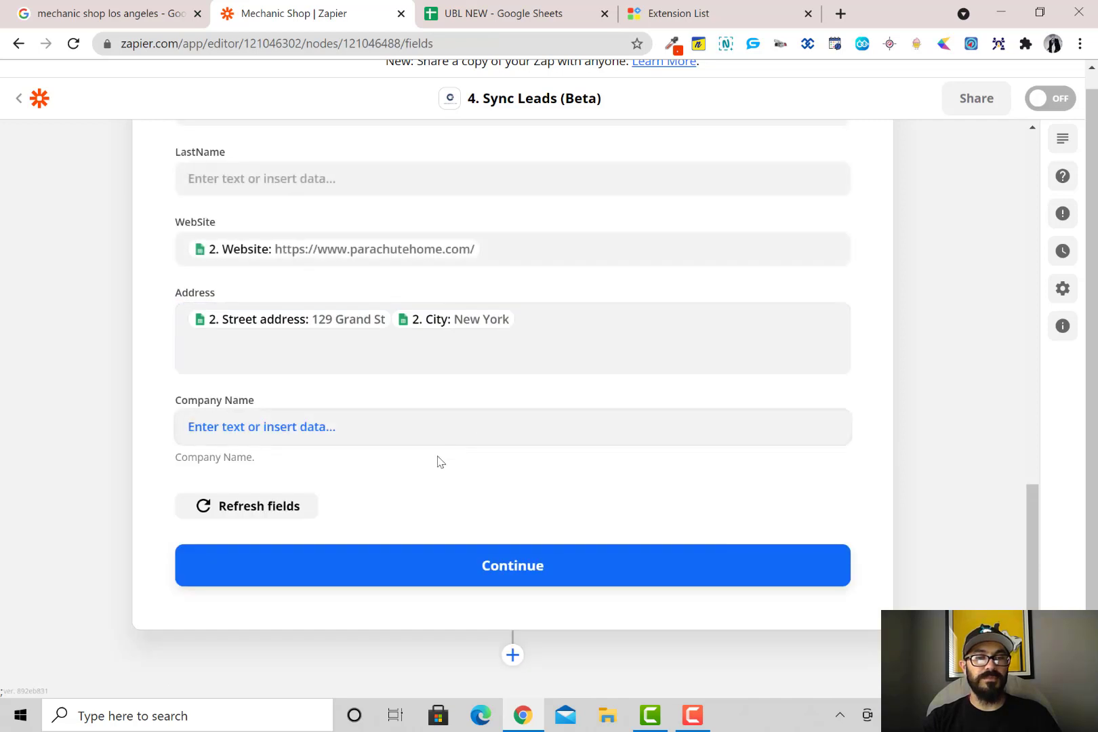
Map the sheet's Business name into Company Name
left_click(256, 428)
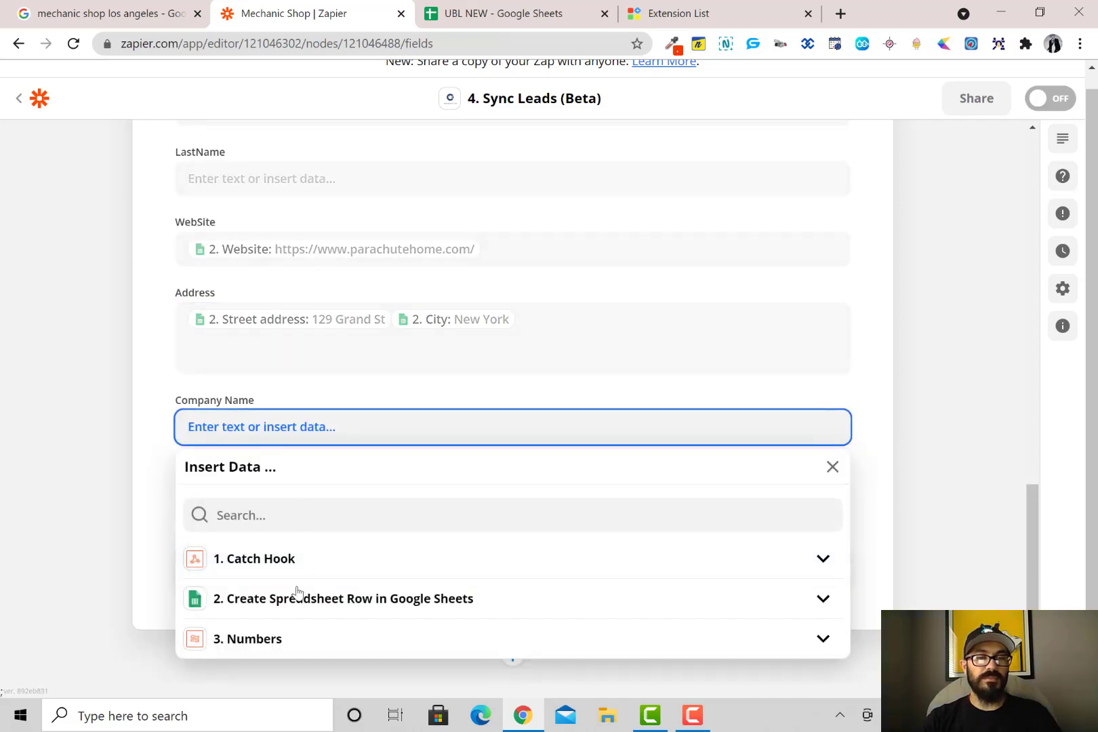
left_click(273, 596)
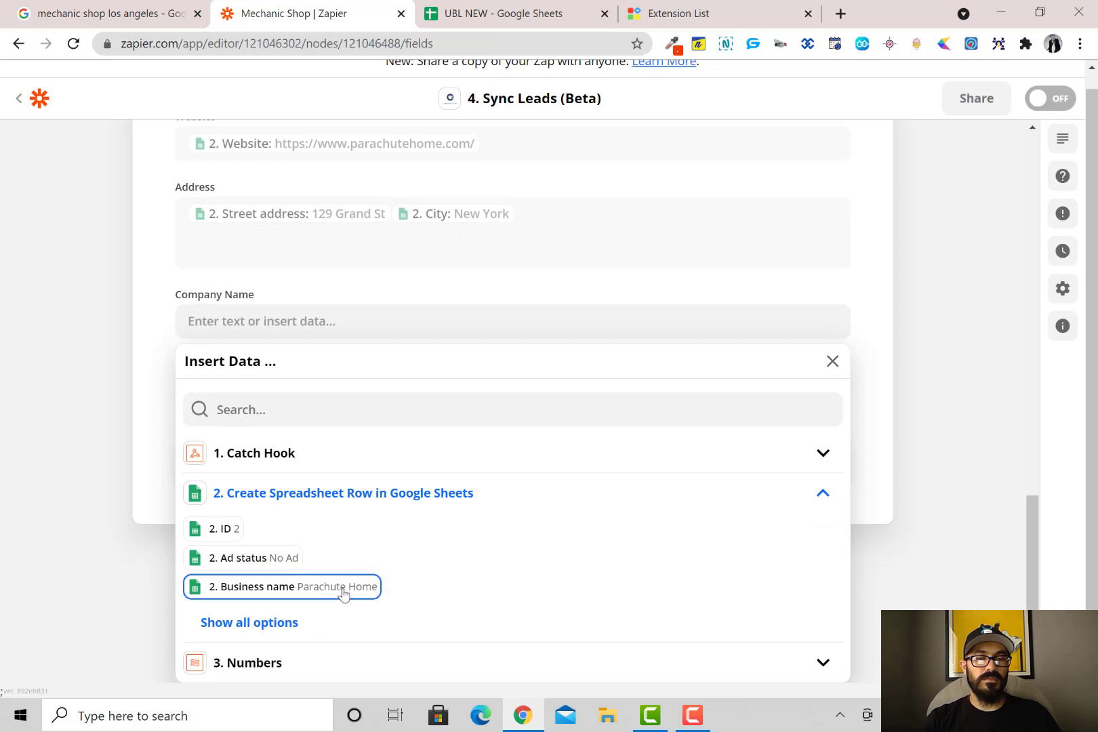
left_click(343, 594)
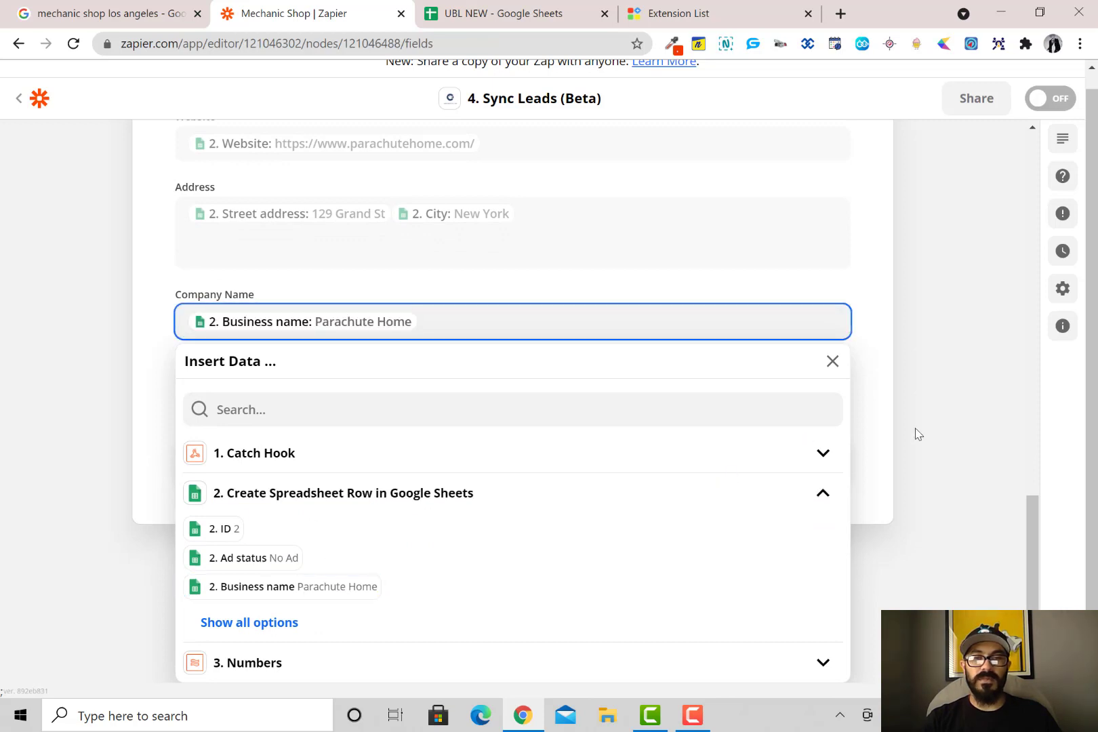
left_click(877, 424)
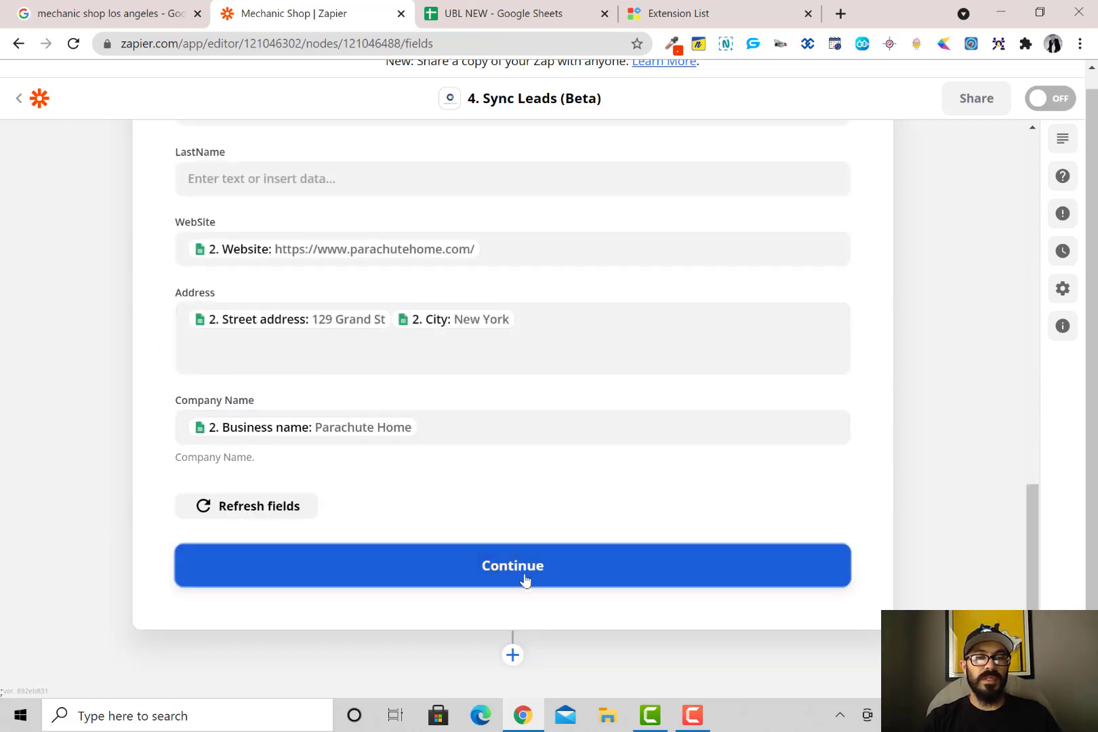
Test the Sync Leads action into Chirply.io and turn the Mechanic Shop zap on
left_click(525, 581)
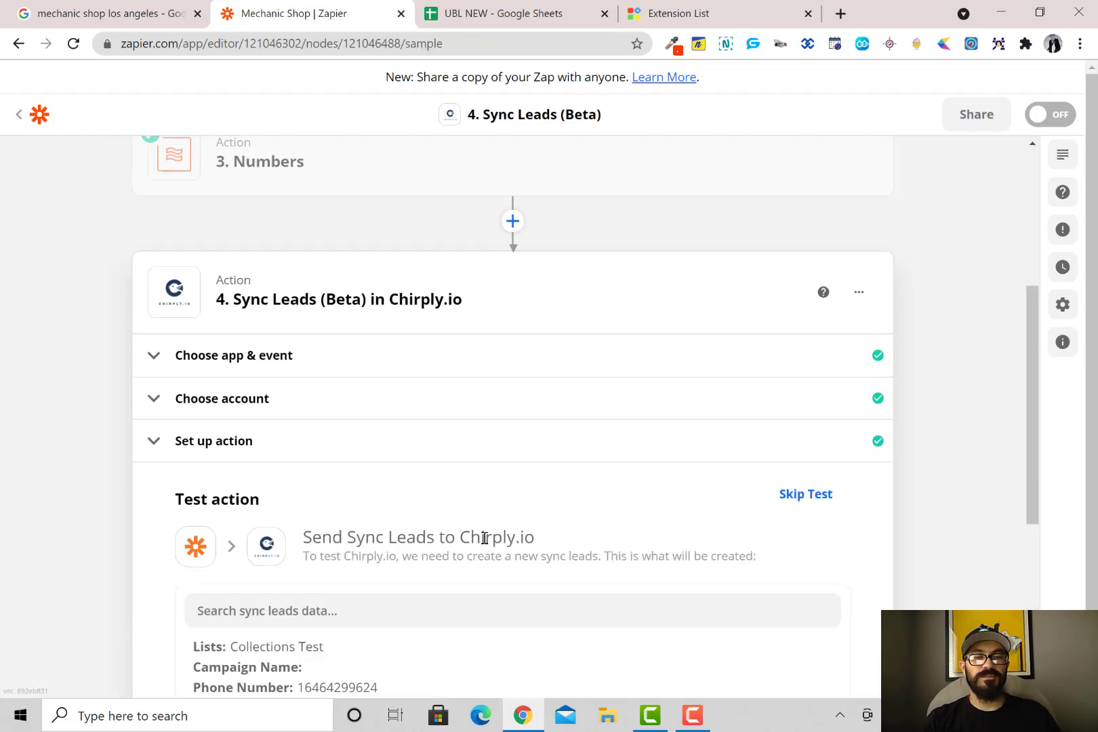
left_click(660, 594)
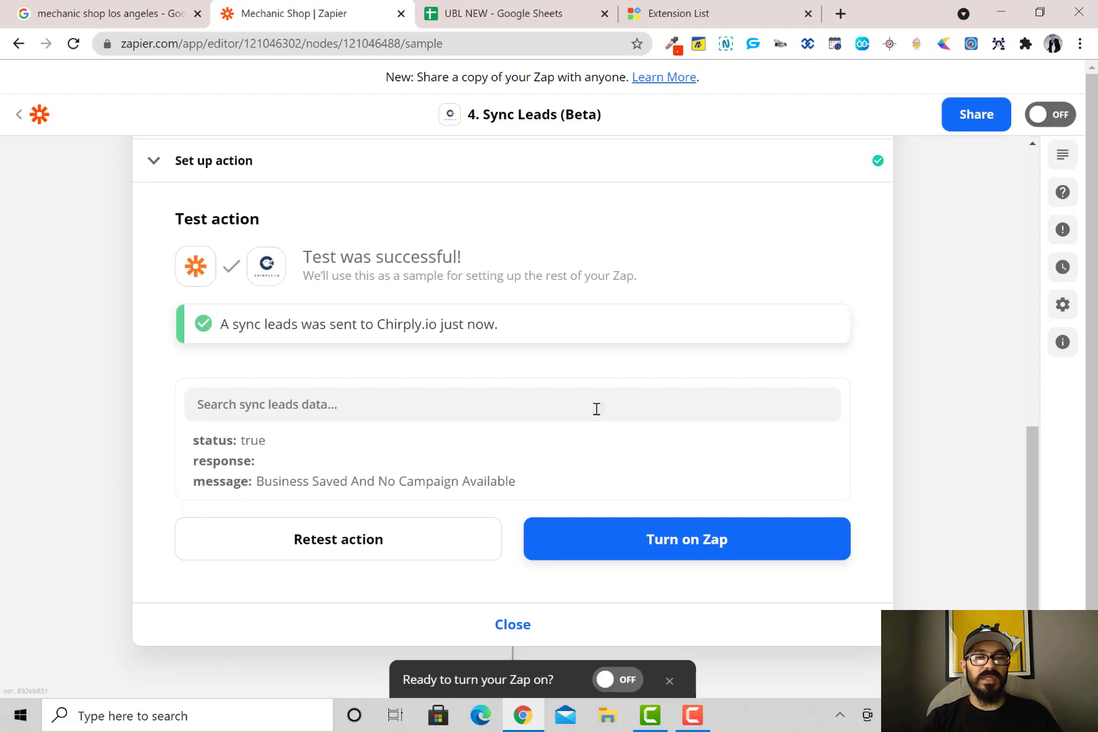
left_click(622, 685)
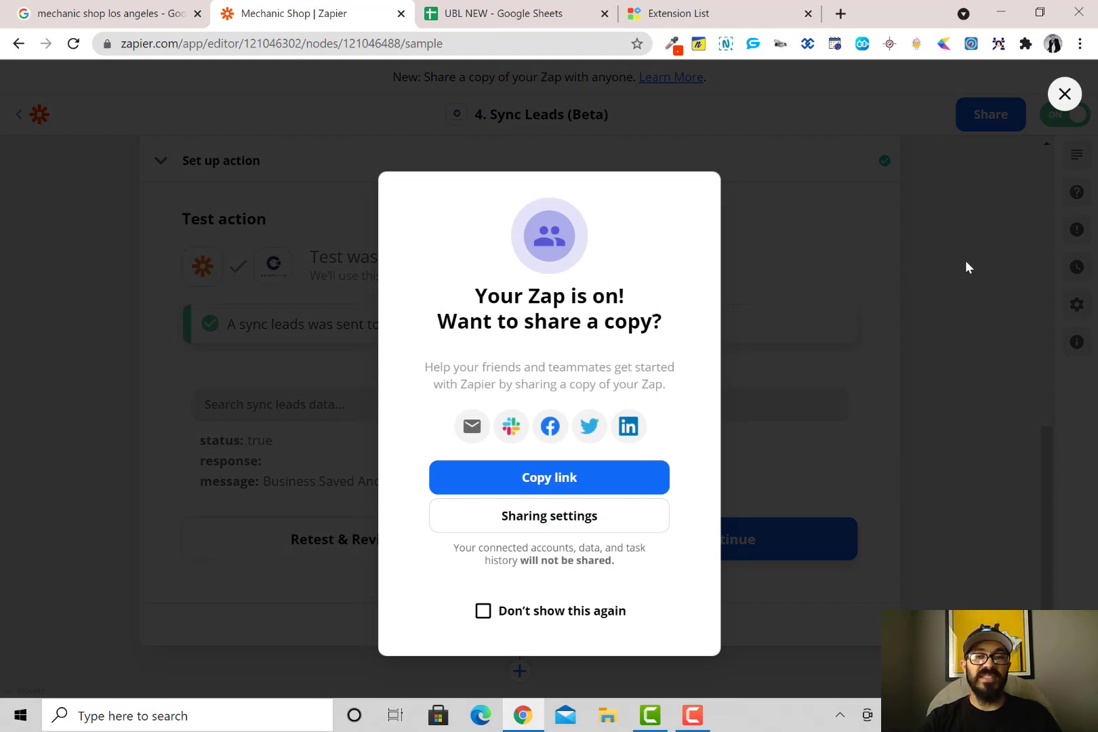
left_click(966, 260)
Return to the 'mechanic shop los angeles' Google map results
left_click(63, 14)
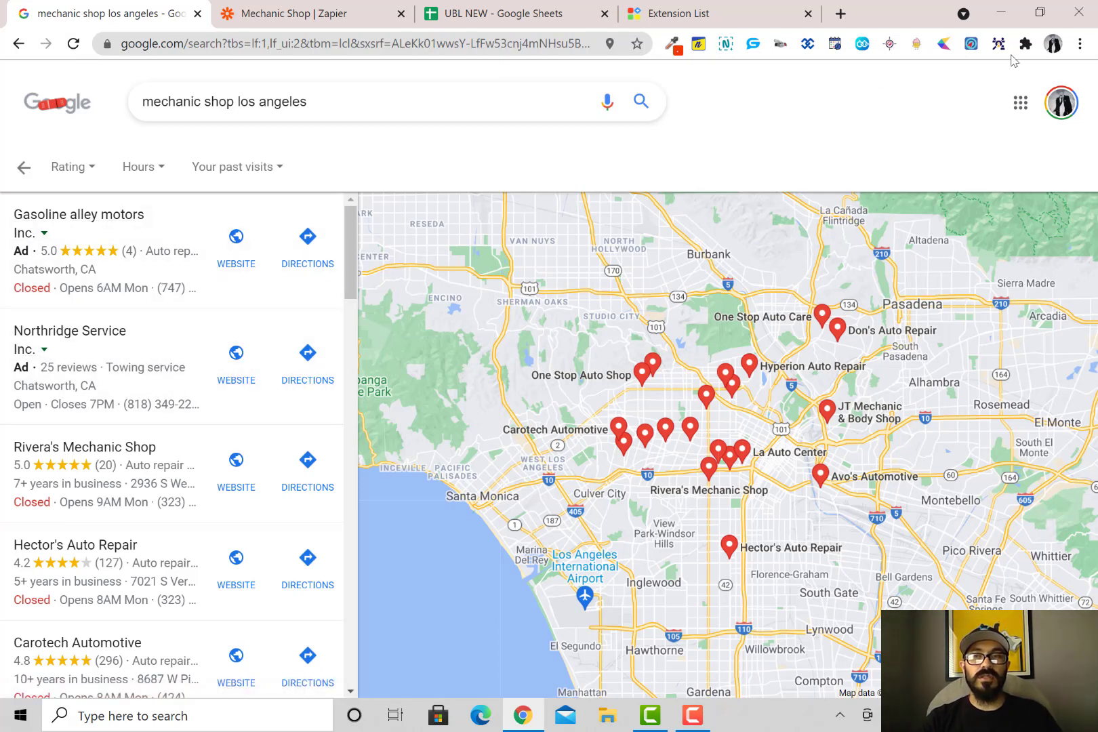
left_click(270, 15)
scroll(310, 281, "up", 9)
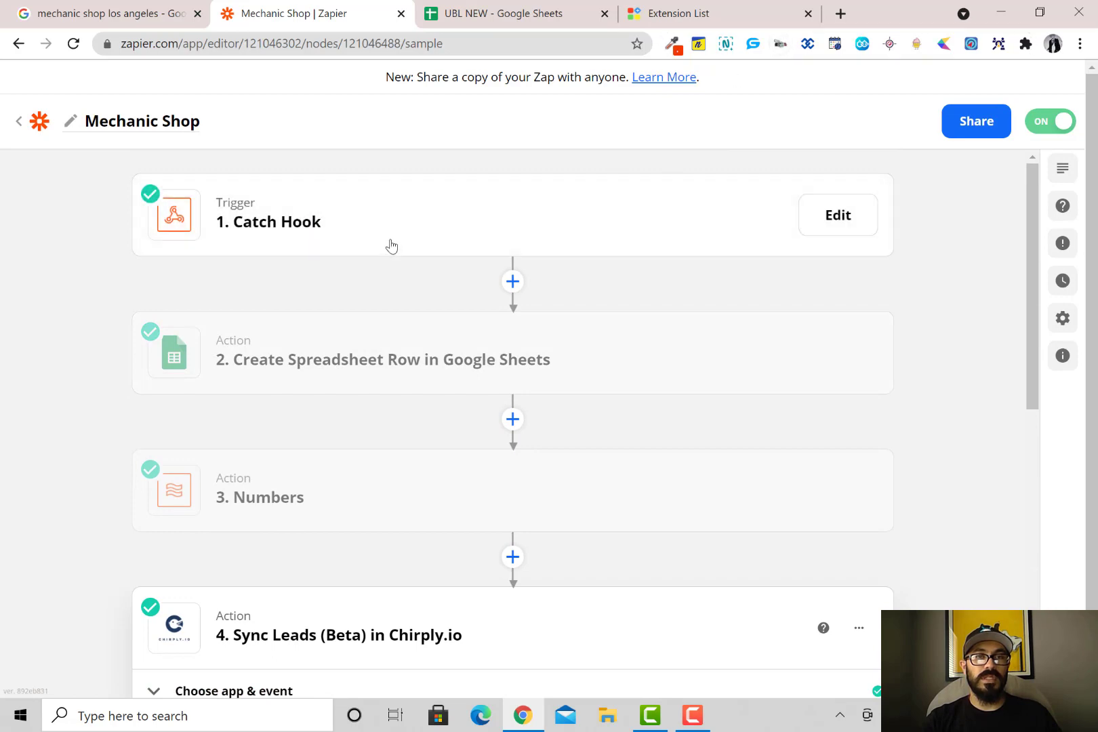
left_click(129, 18)
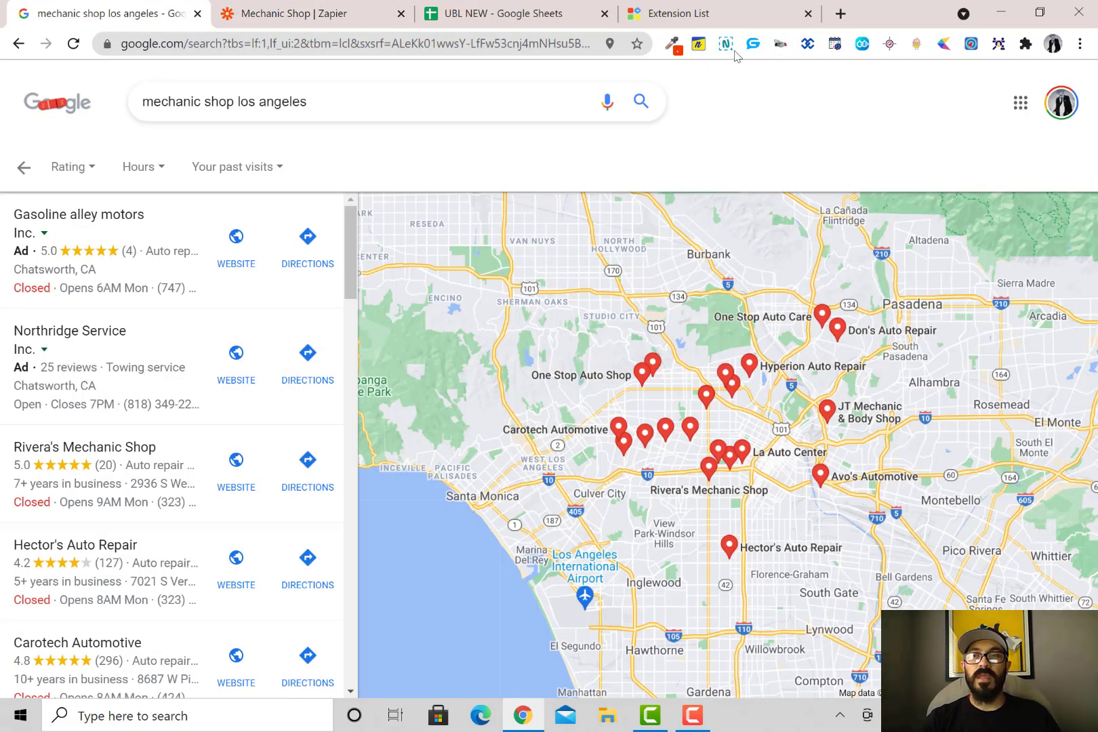
Scrape the mechanic shop results with Core Business Leads, sending them to the webhook URL
left_click(999, 43)
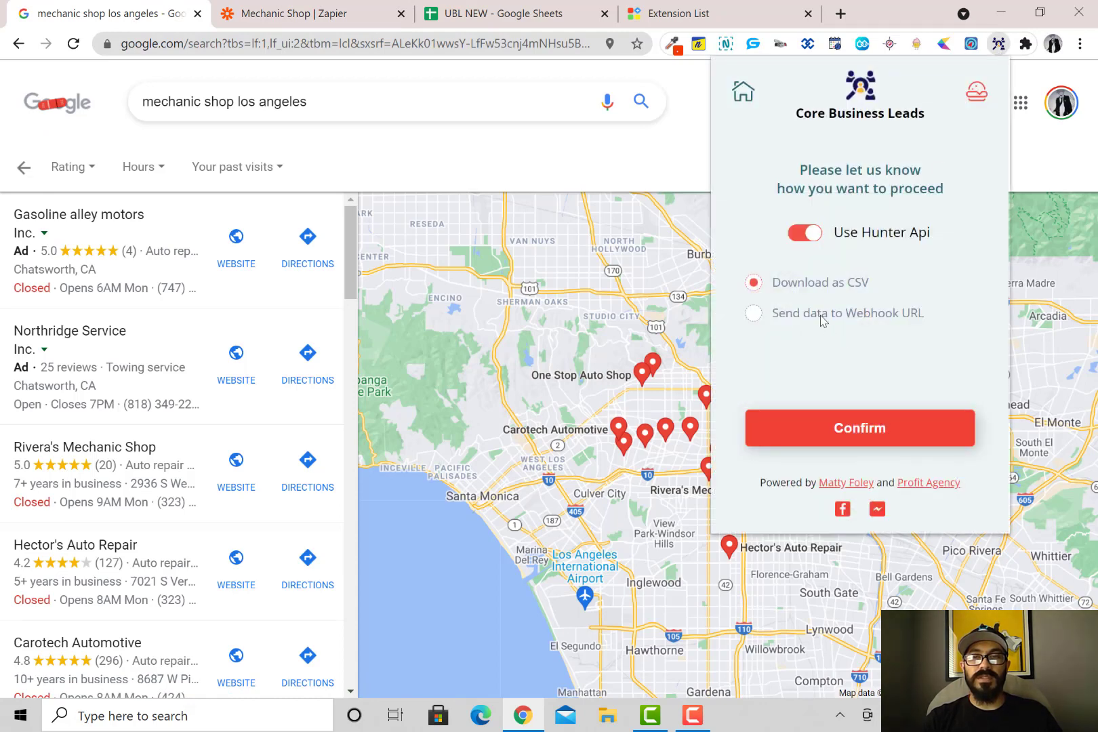
left_click(754, 315)
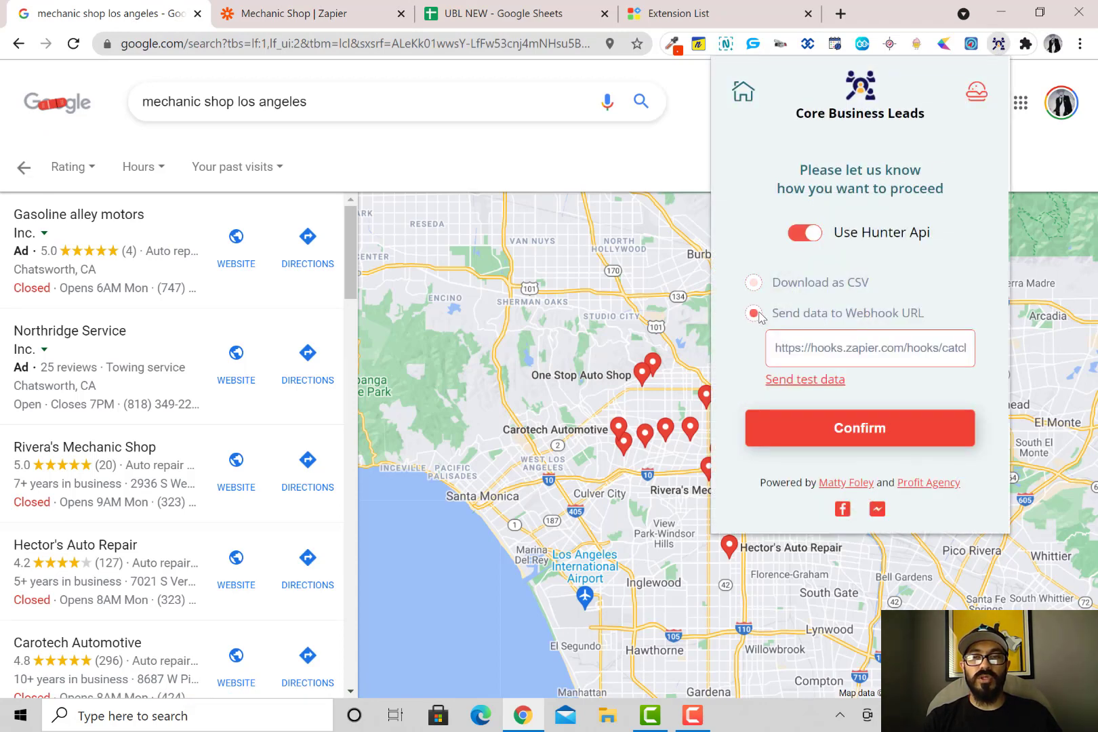
left_click(859, 440)
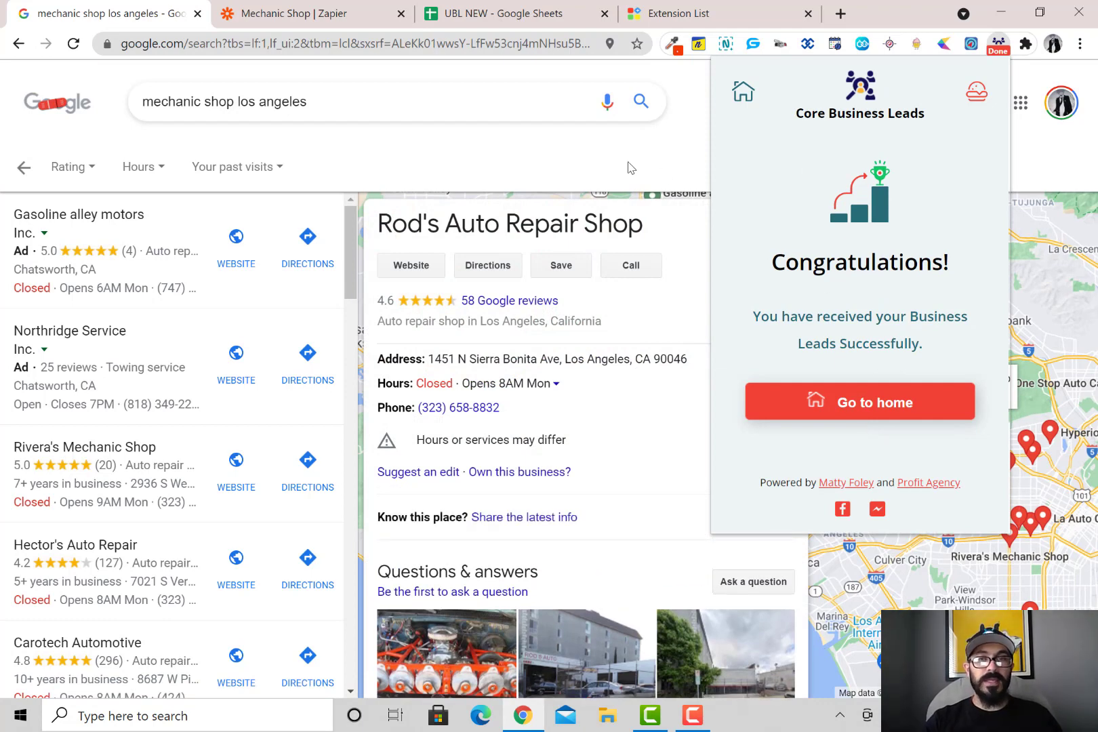
Reload UBL NEW (still only Parachute Home) and confirm anyone with the link can edit
left_click(510, 19)
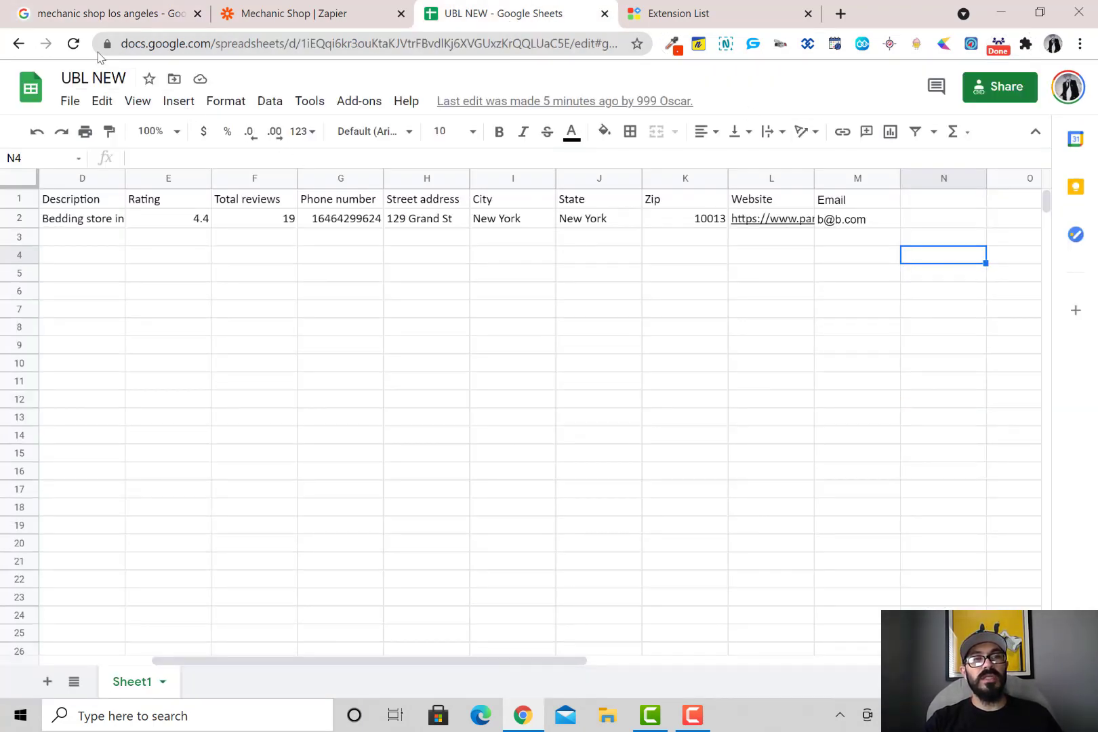
left_click(74, 50)
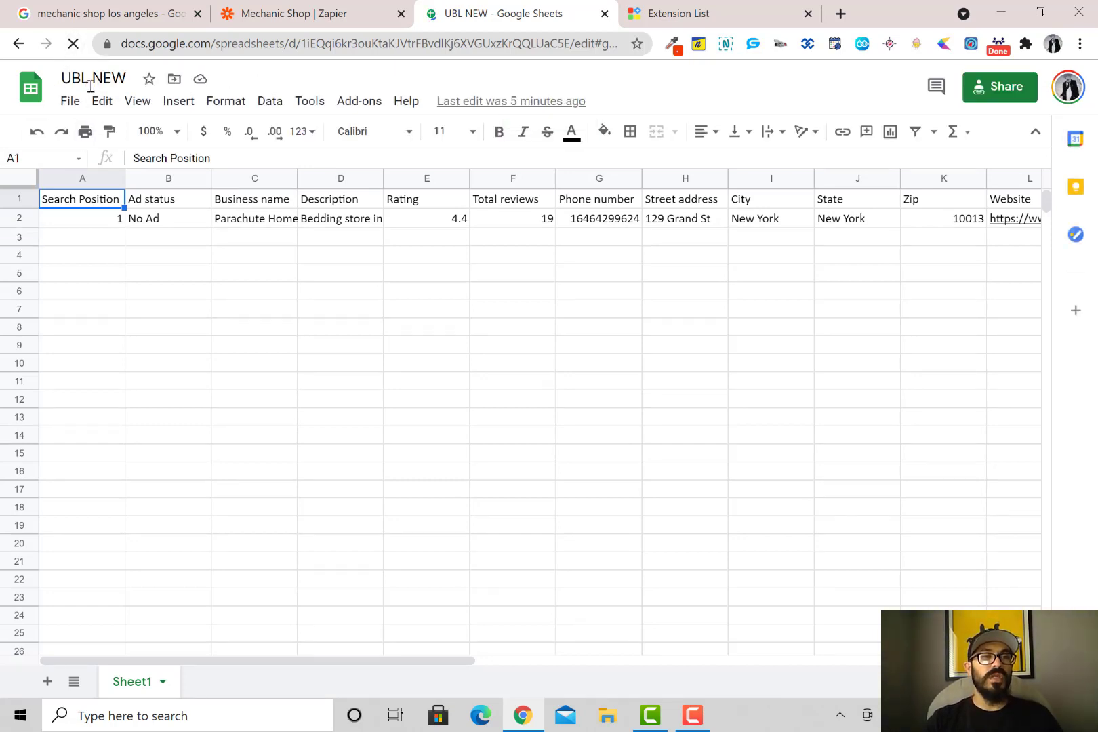
left_click(70, 101)
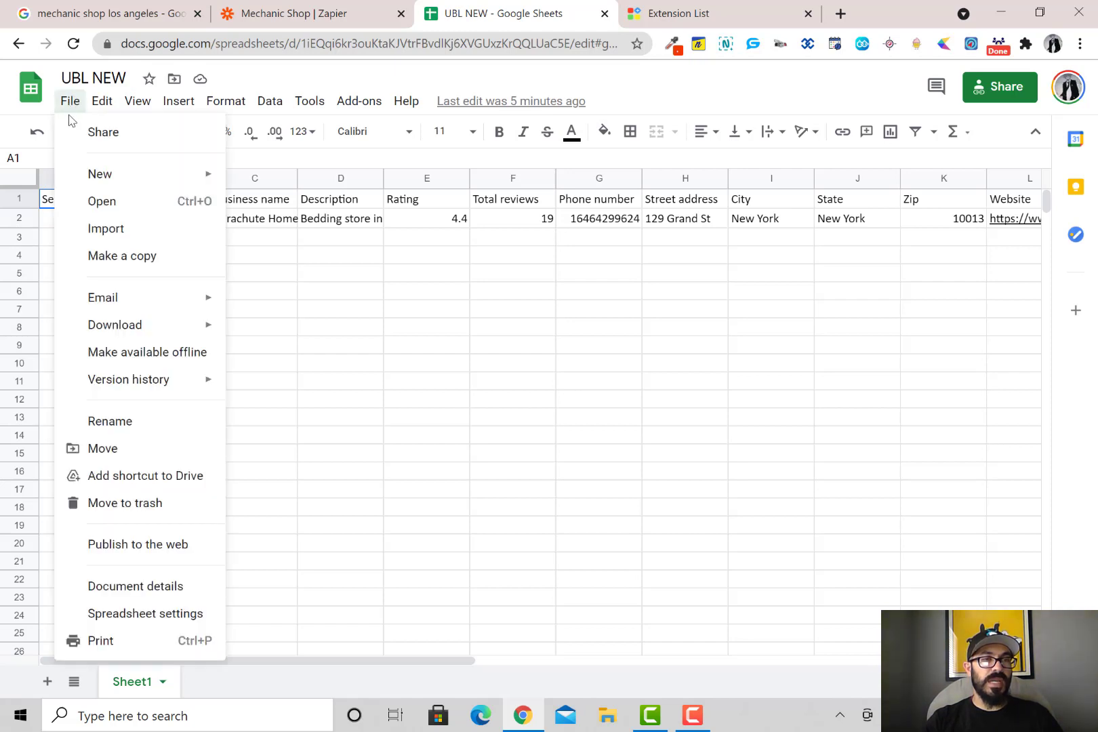
left_click(123, 130)
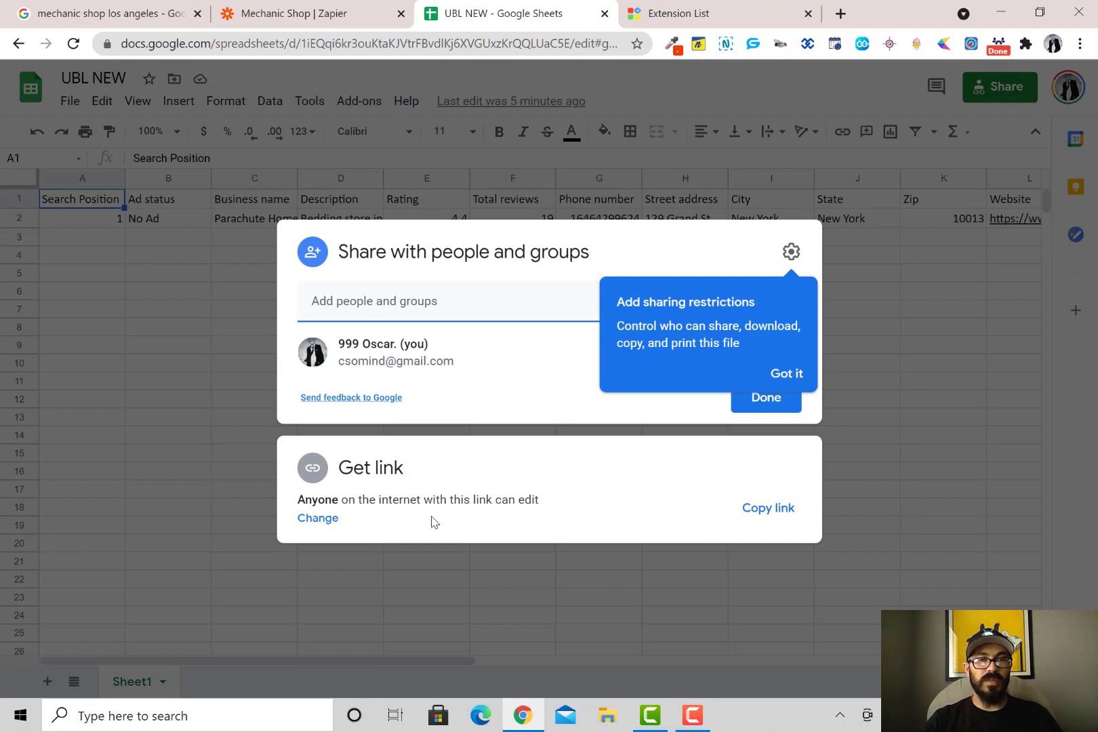
left_click(331, 520)
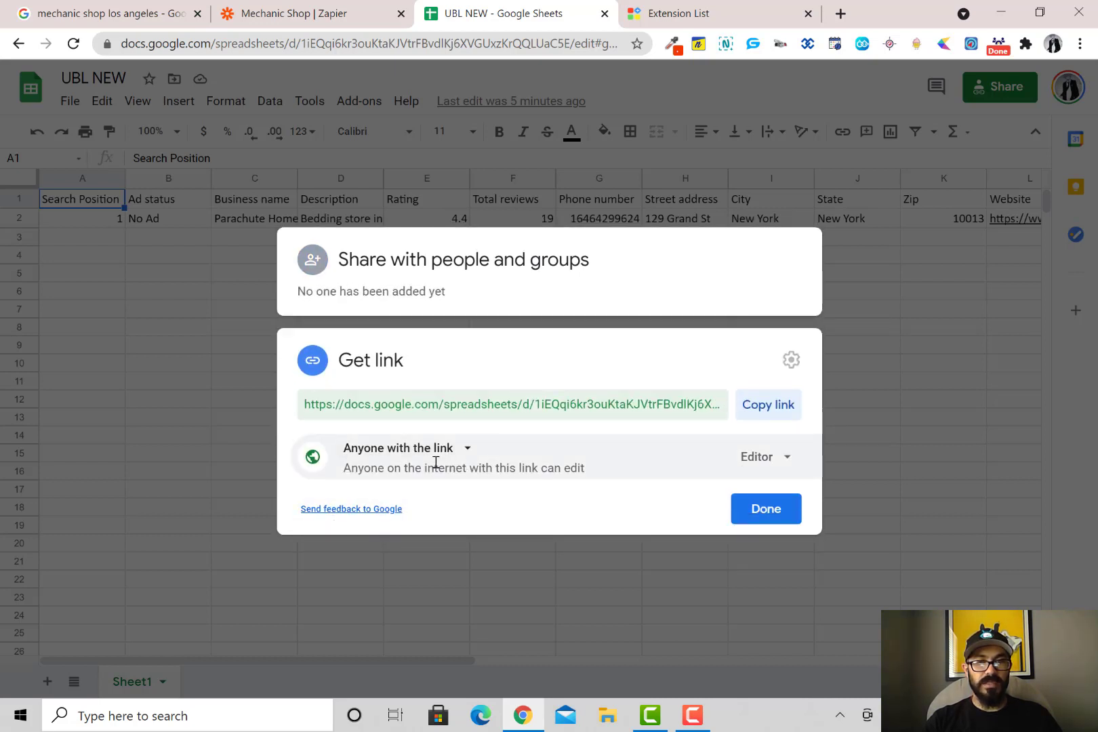
left_click(760, 515)
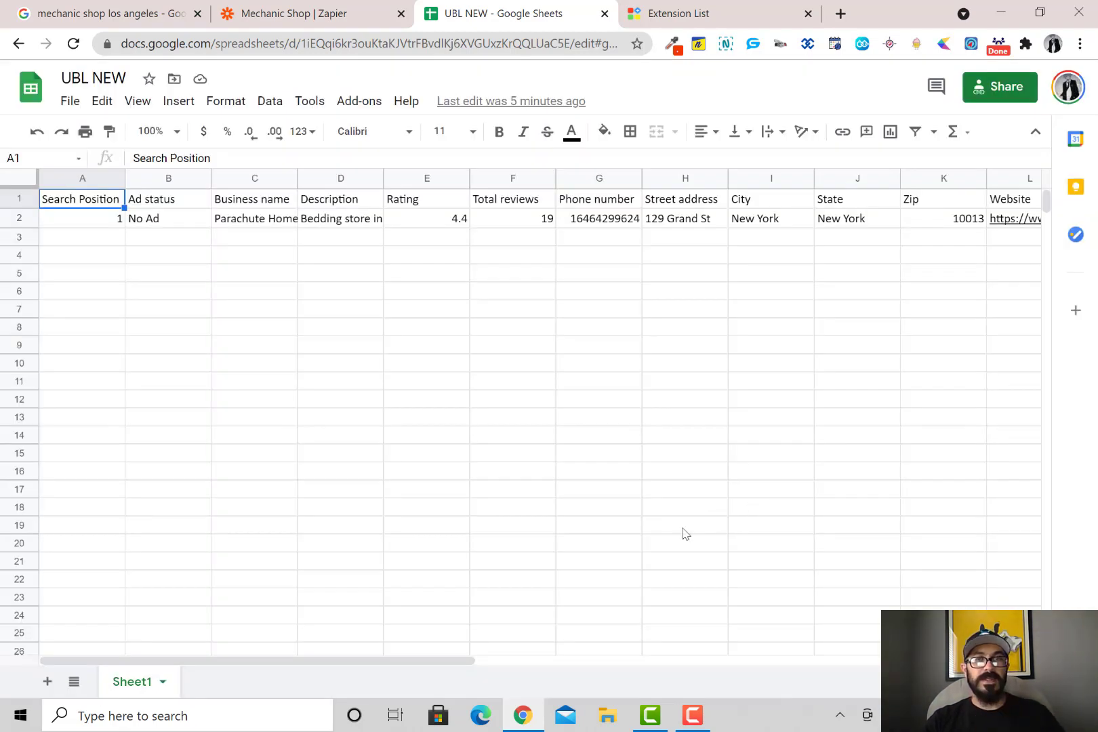
Expand the Mechanic Shop zap's Catch Hook trigger and review its received test request
left_click(323, 22)
left_click(376, 224)
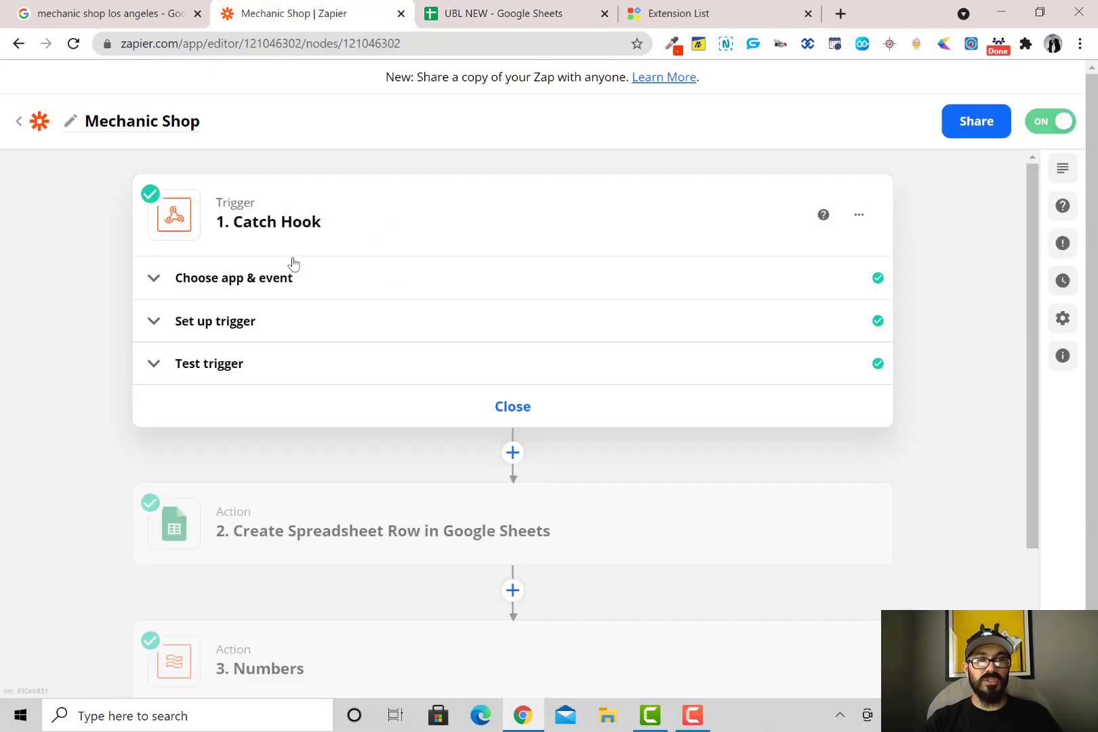
left_click(304, 380)
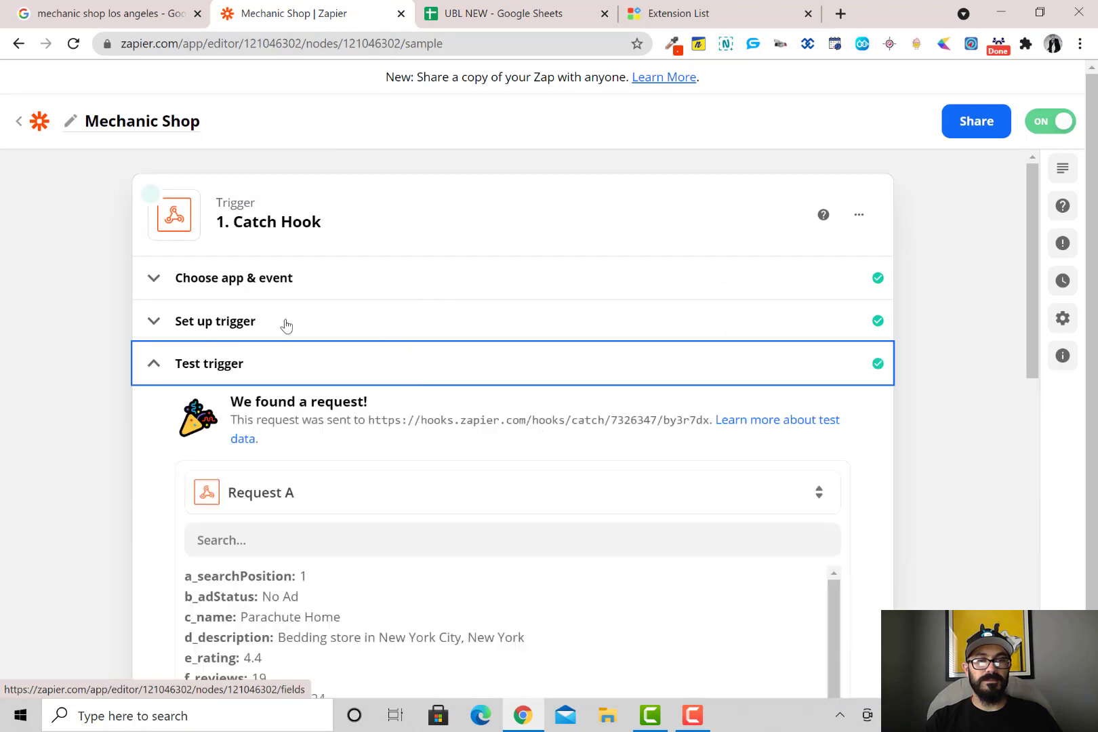
scroll(415, 461, "down", 4)
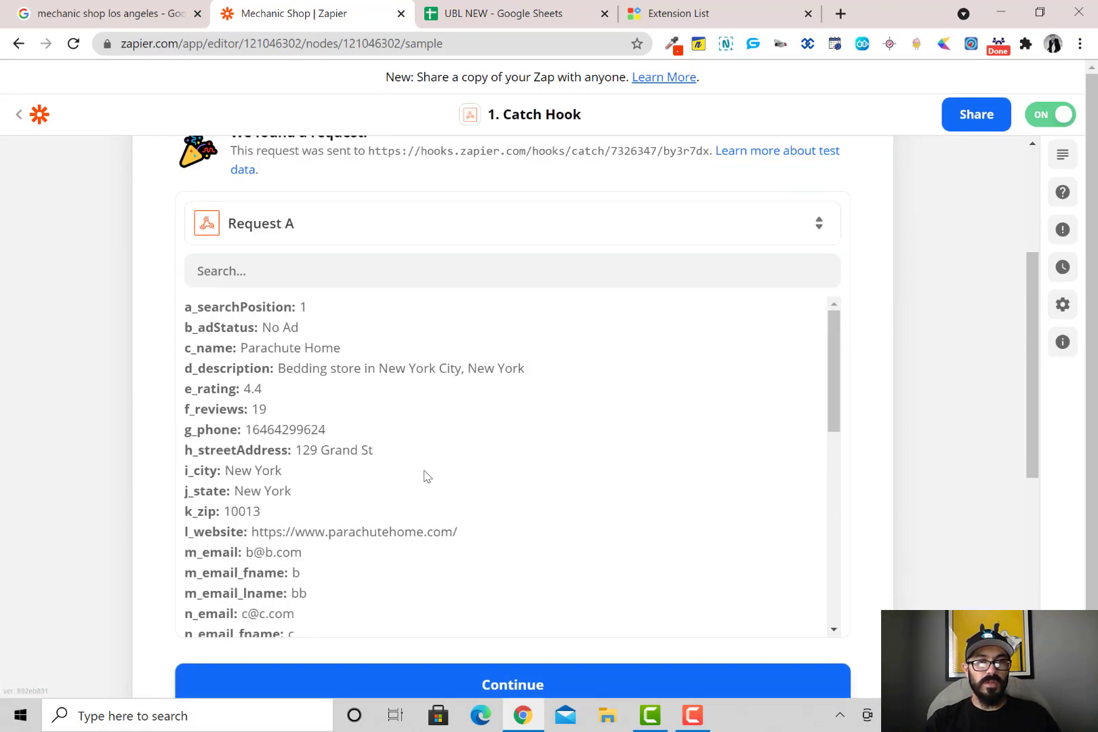
scroll(429, 463, "down", 4)
scroll(410, 396, "up", 4)
scroll(380, 339, "up", 4)
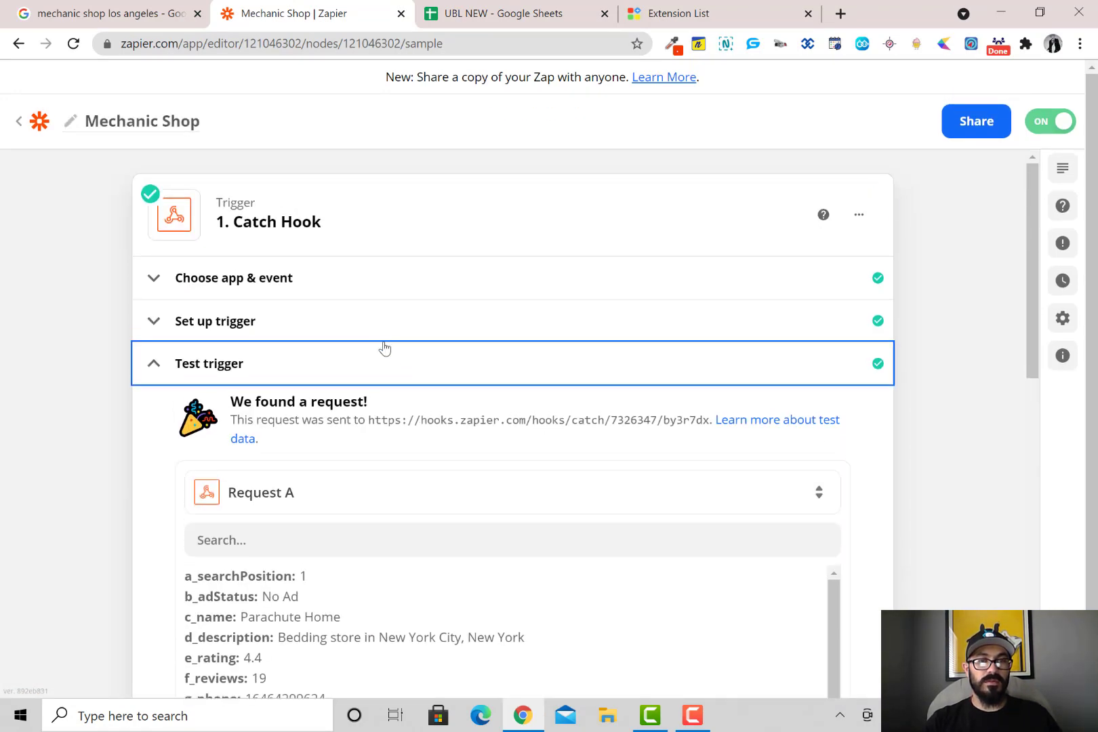
Copy the custom webhook URL and go back to the Zaps list
left_click(362, 321)
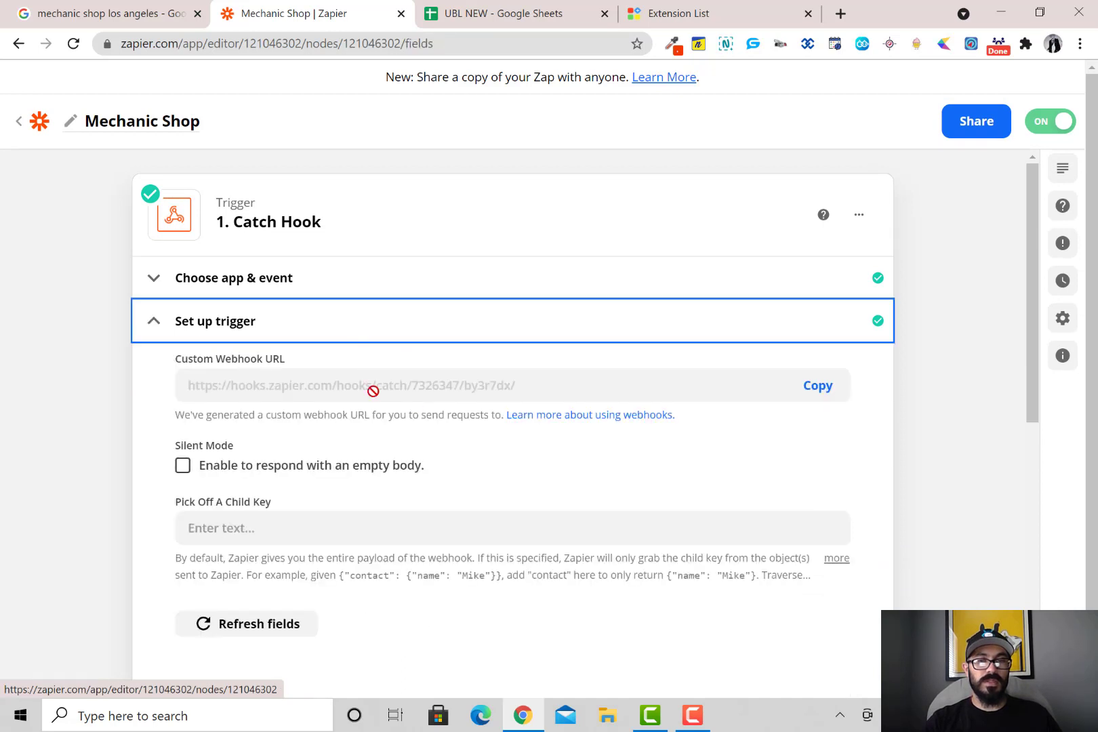
left_click(816, 386)
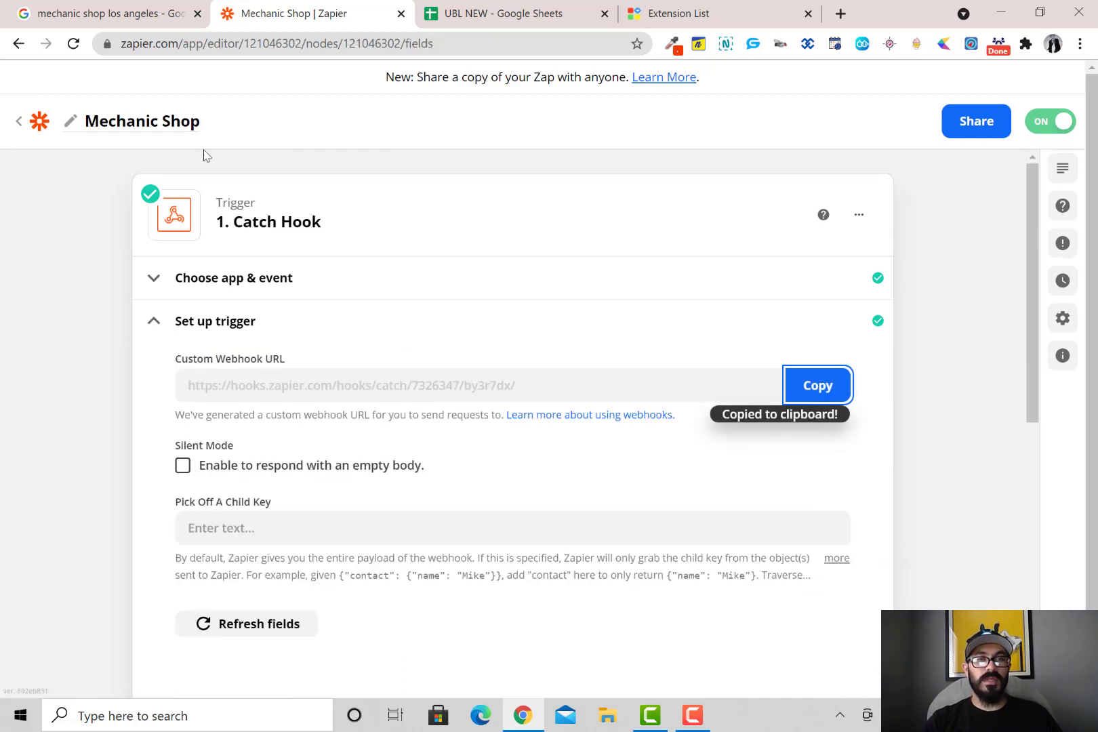
left_click(19, 123)
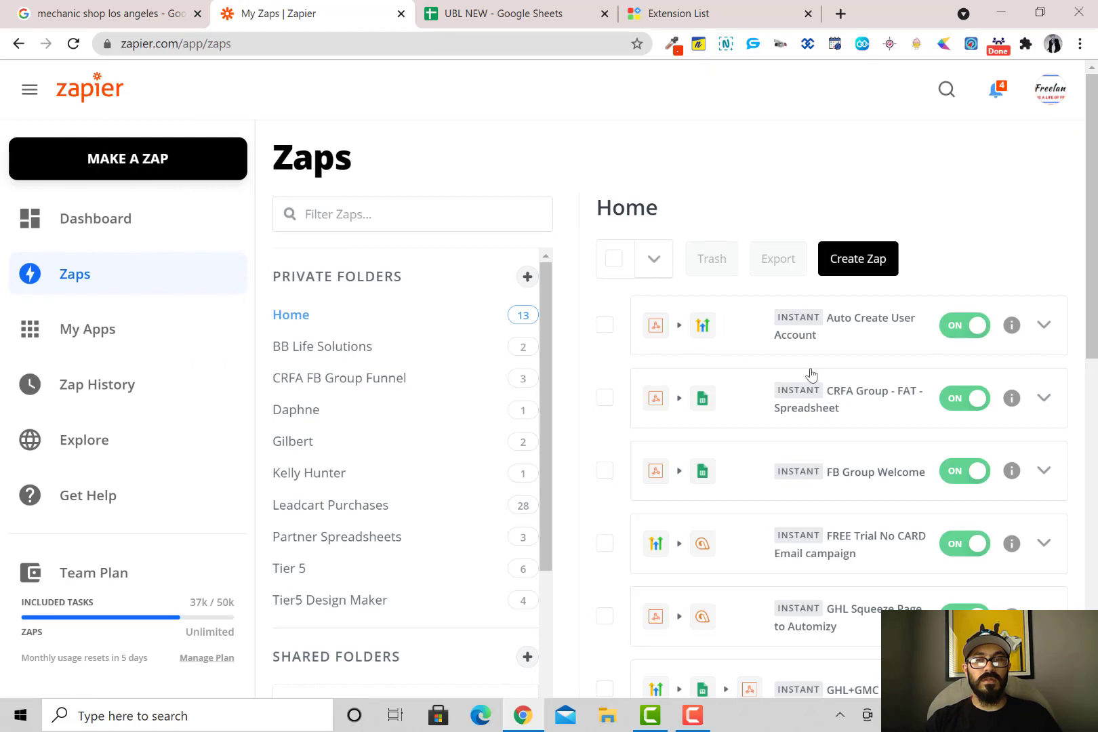
Reopen the Mechanic Shop zap from the Zaps list
scroll(870, 369, "down", 10)
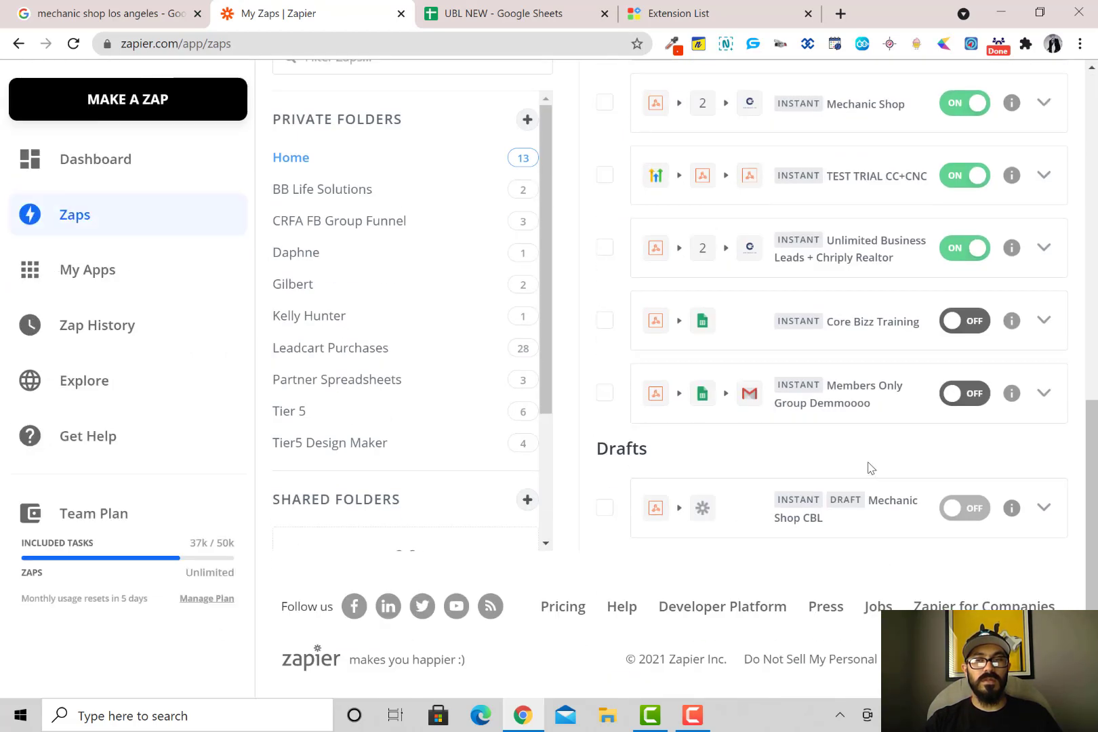
scroll(868, 465, "up", 1)
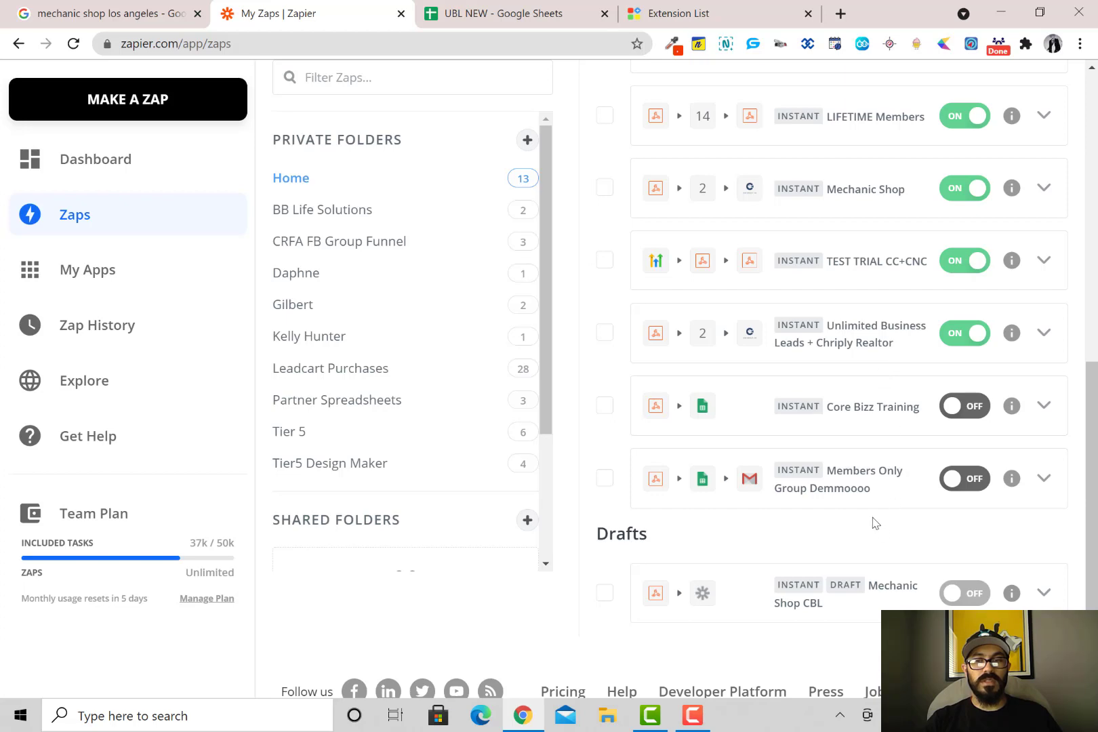
scroll(861, 606, "up", 3)
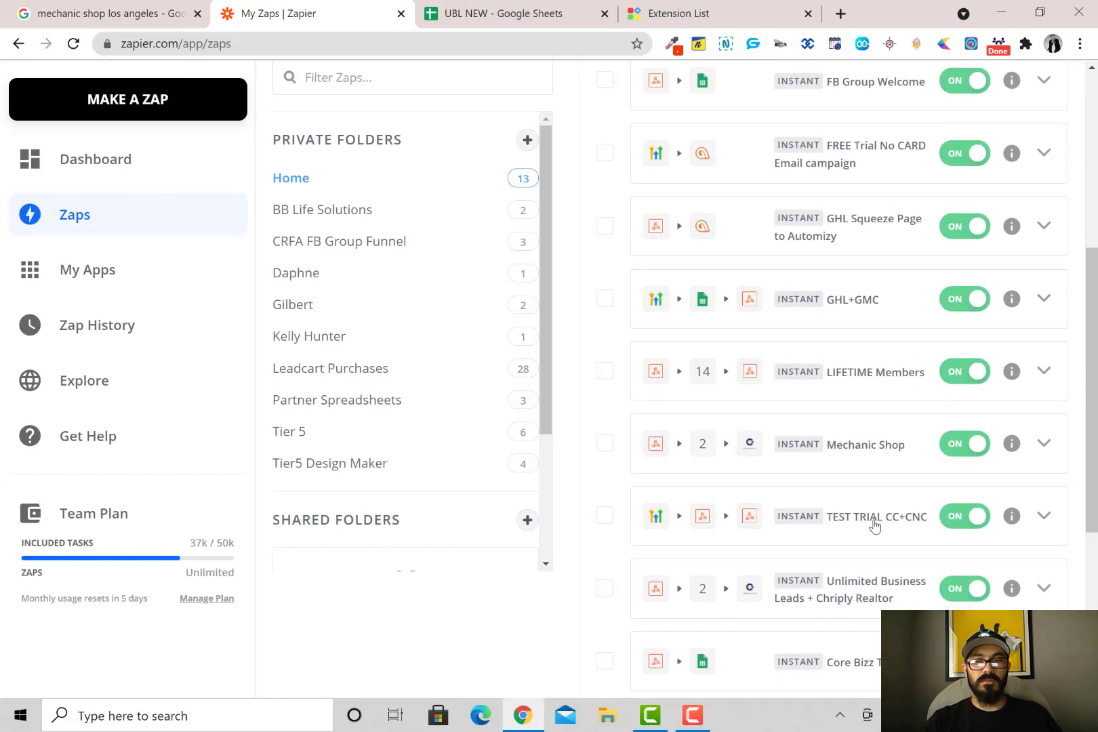
left_click(878, 452)
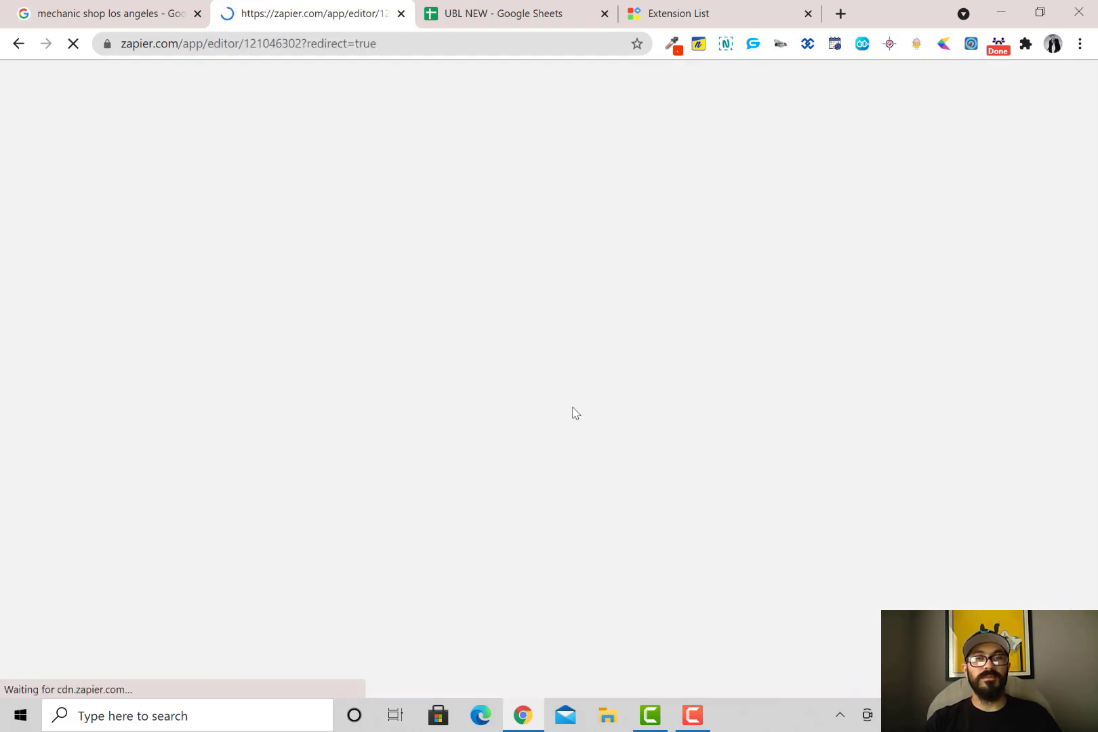
Reload UBL NEW to check for new leads, then return to the mechanic shop results
left_click(507, 20)
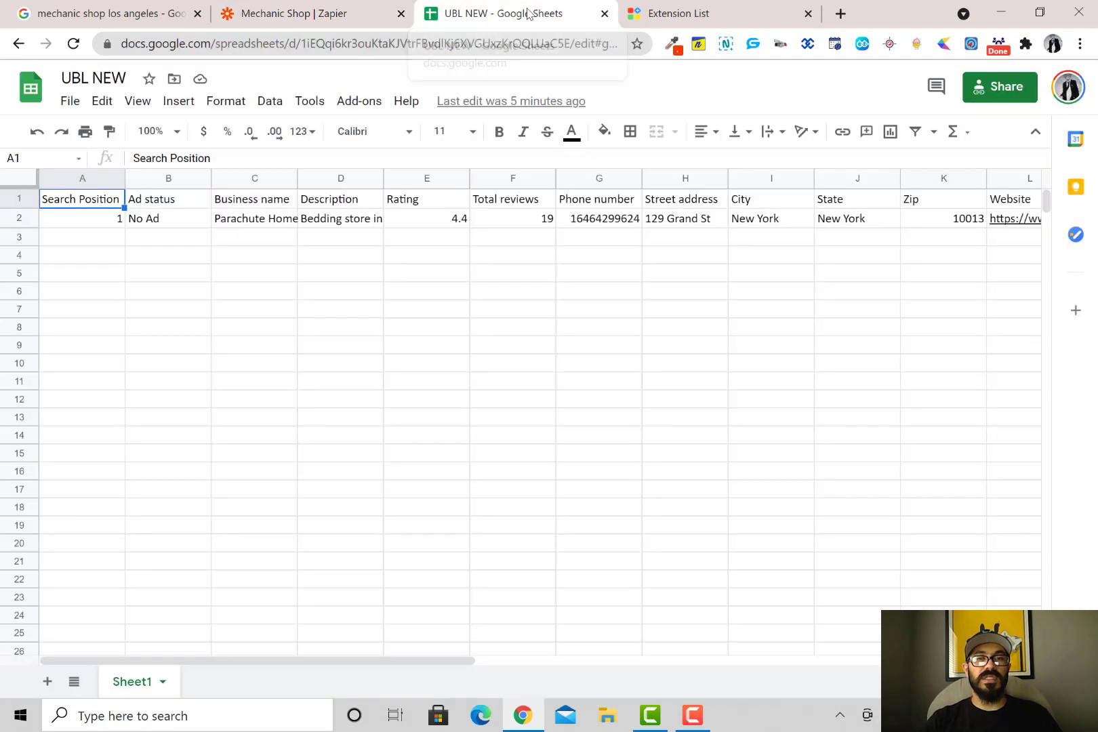
left_click(73, 43)
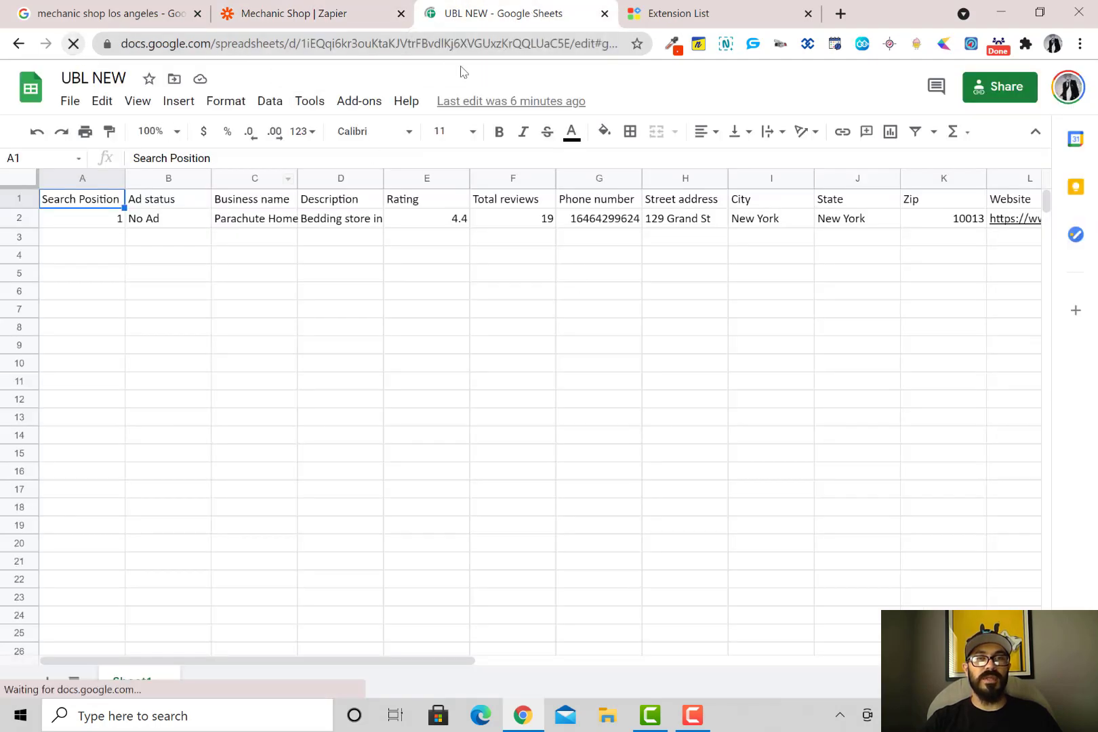
left_click(167, 20)
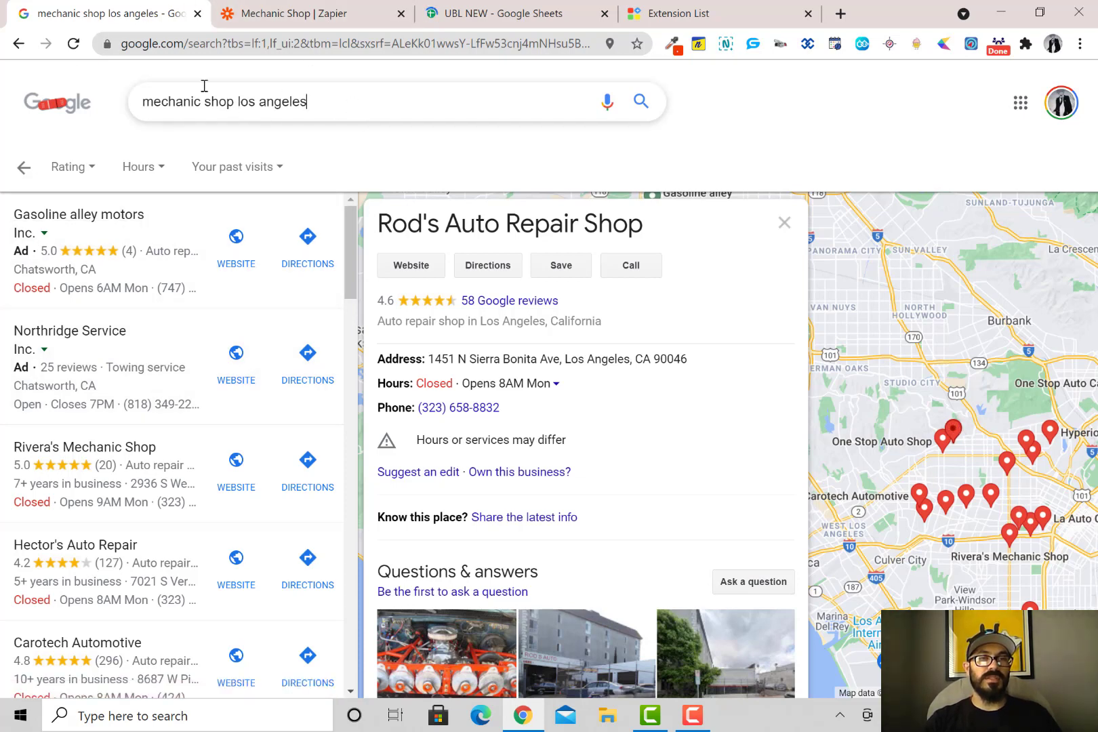
Replace the Google search with 'mexican restaurant los angeles'
triple_click(181, 96)
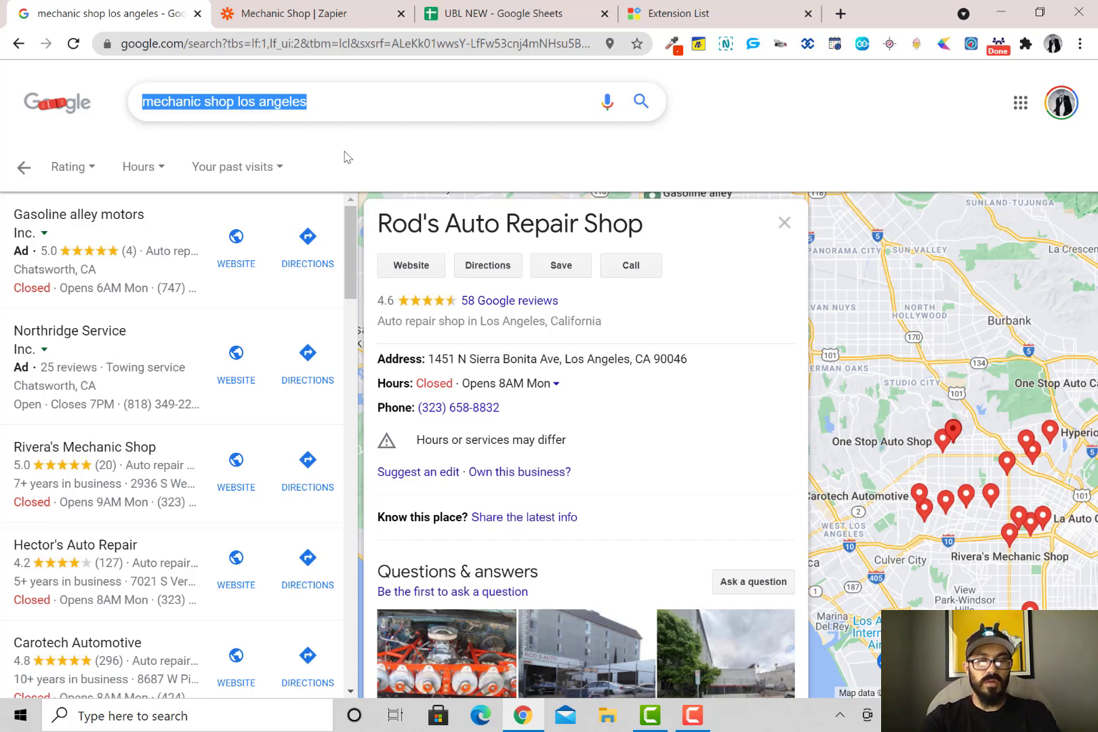
type("meican")
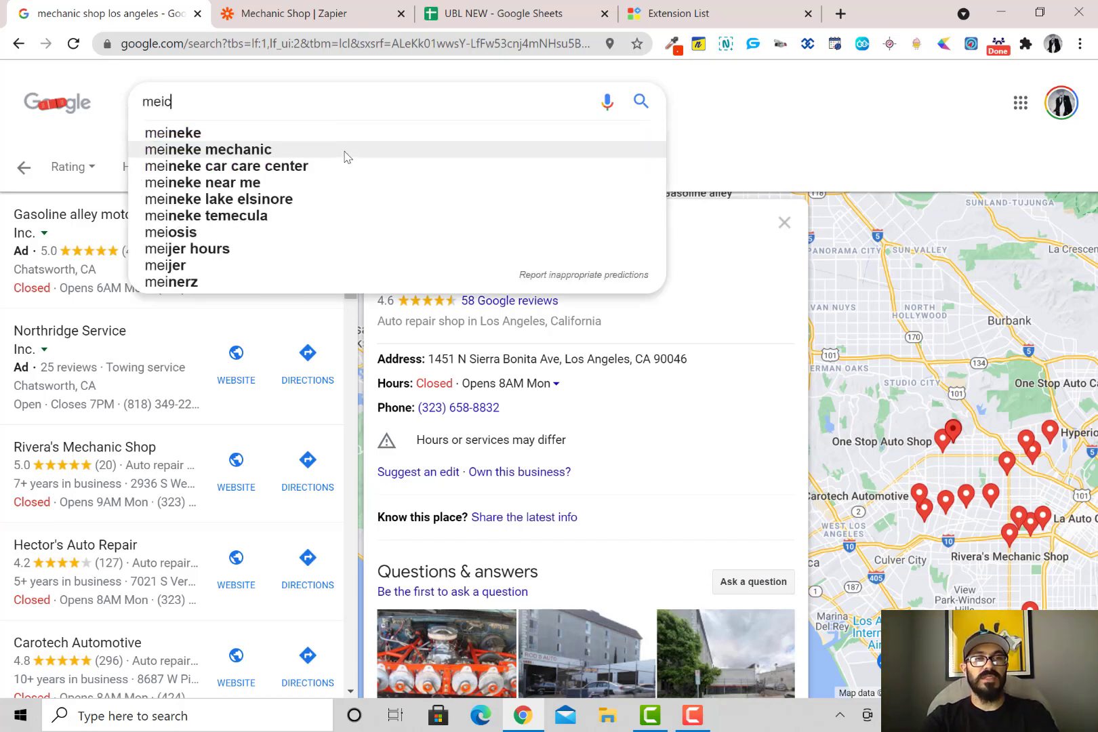
key("BackSpace")
key("BackSpace")
key("BackSpace")
key("BackSpace")
type("xan res")
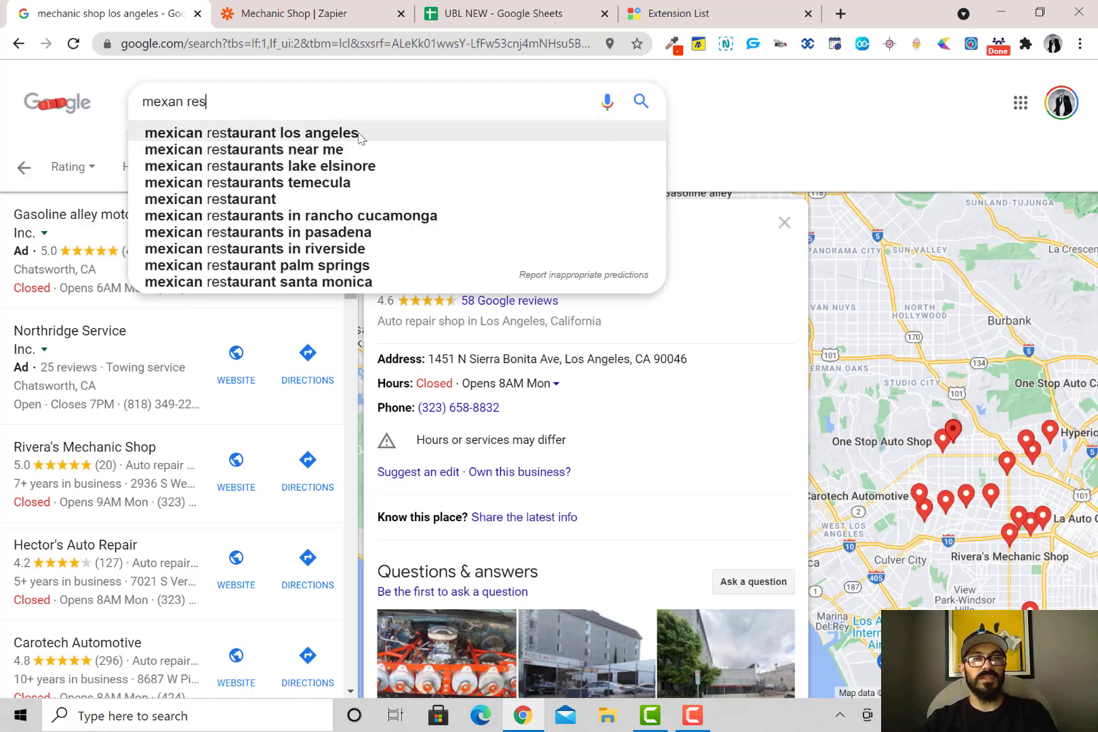
left_click(360, 134)
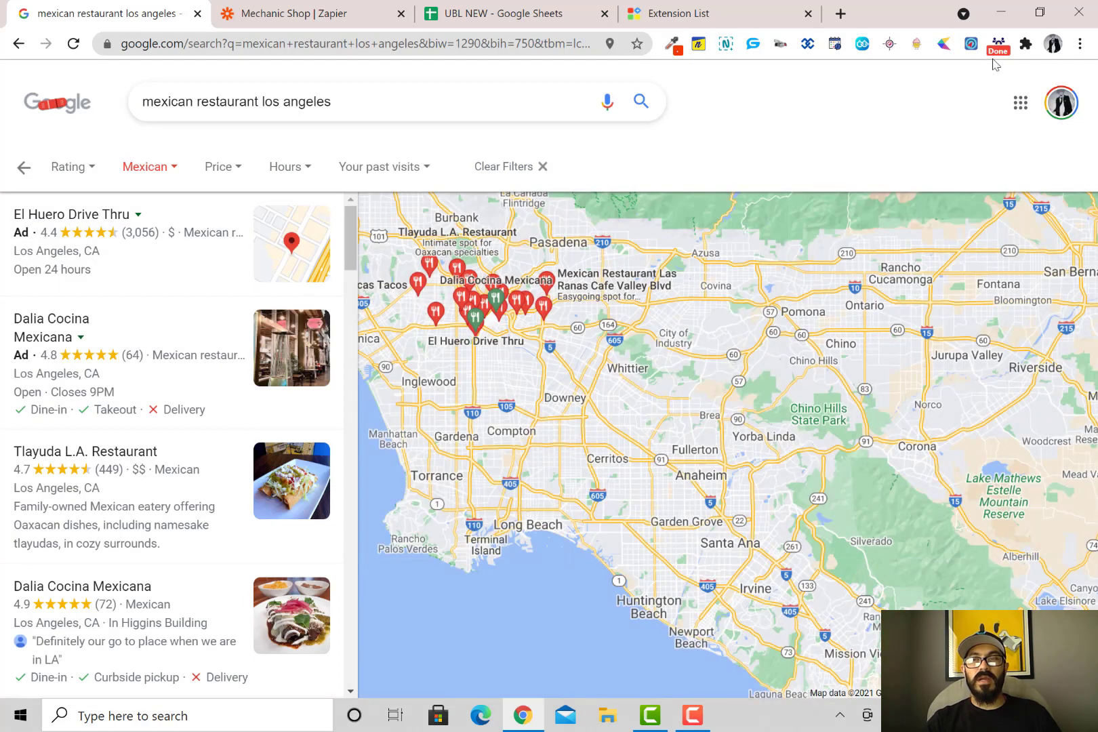
left_click(998, 43)
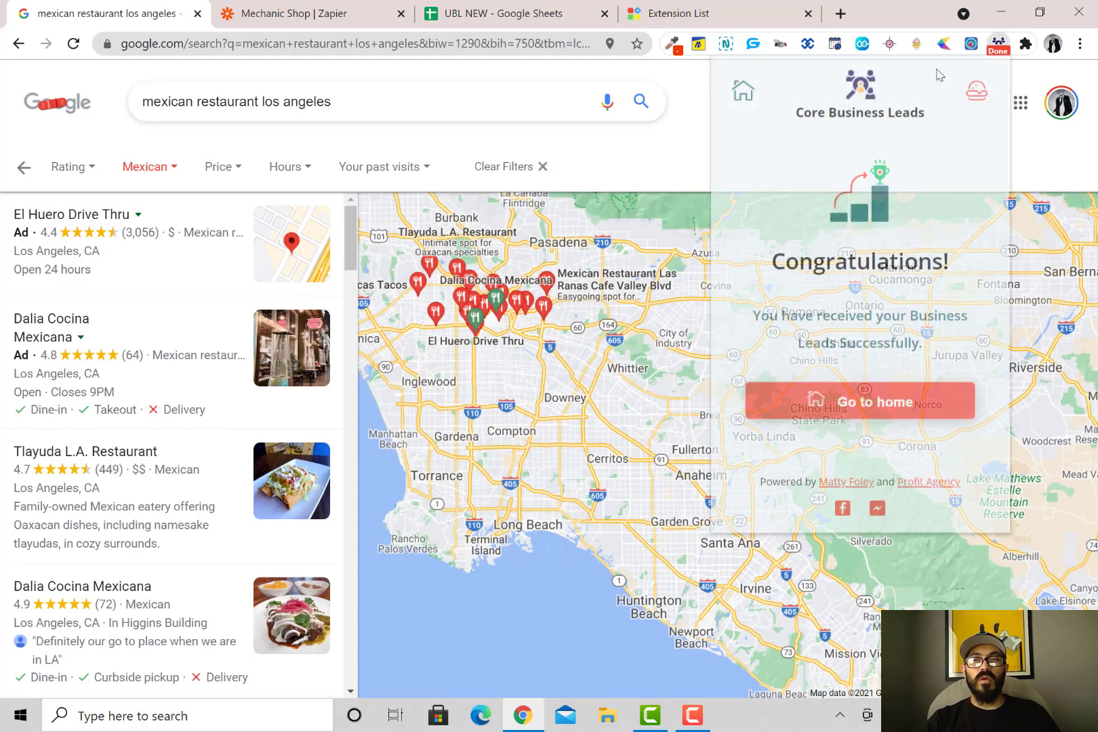
Scrape Mexican restaurant leads to the pasted Zapier webhook URL, stopping at 10 leads, then view UBL NEW
left_click(845, 404)
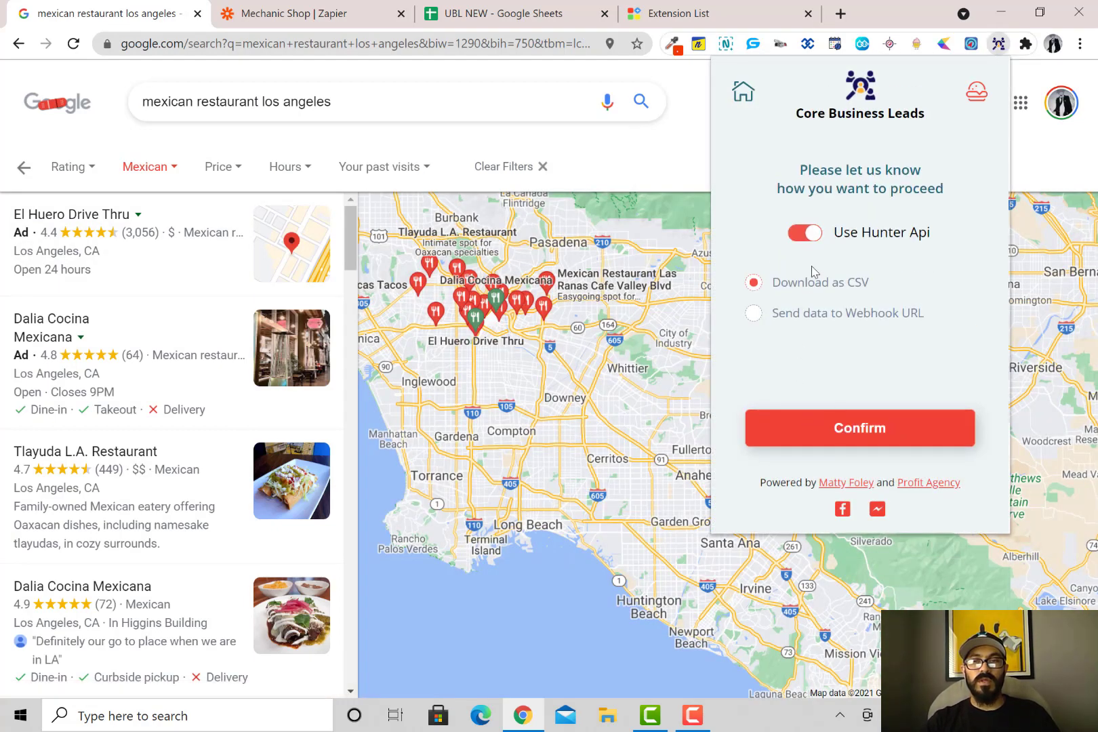
left_click(763, 315)
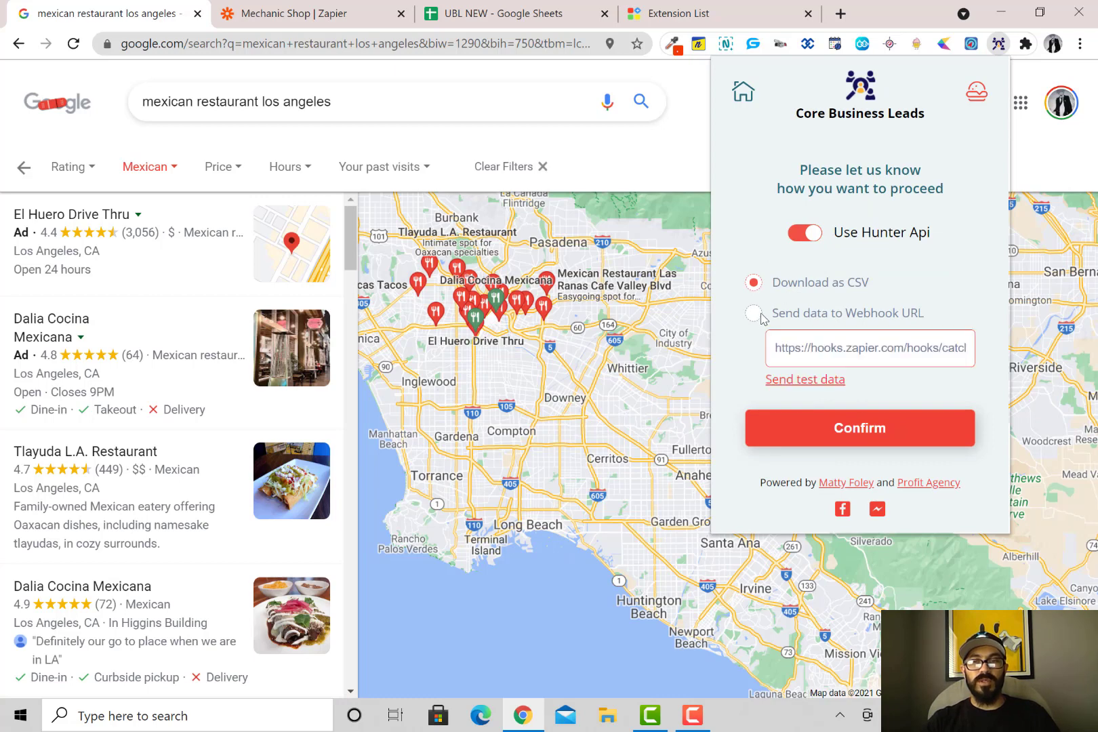
triple_click(818, 347)
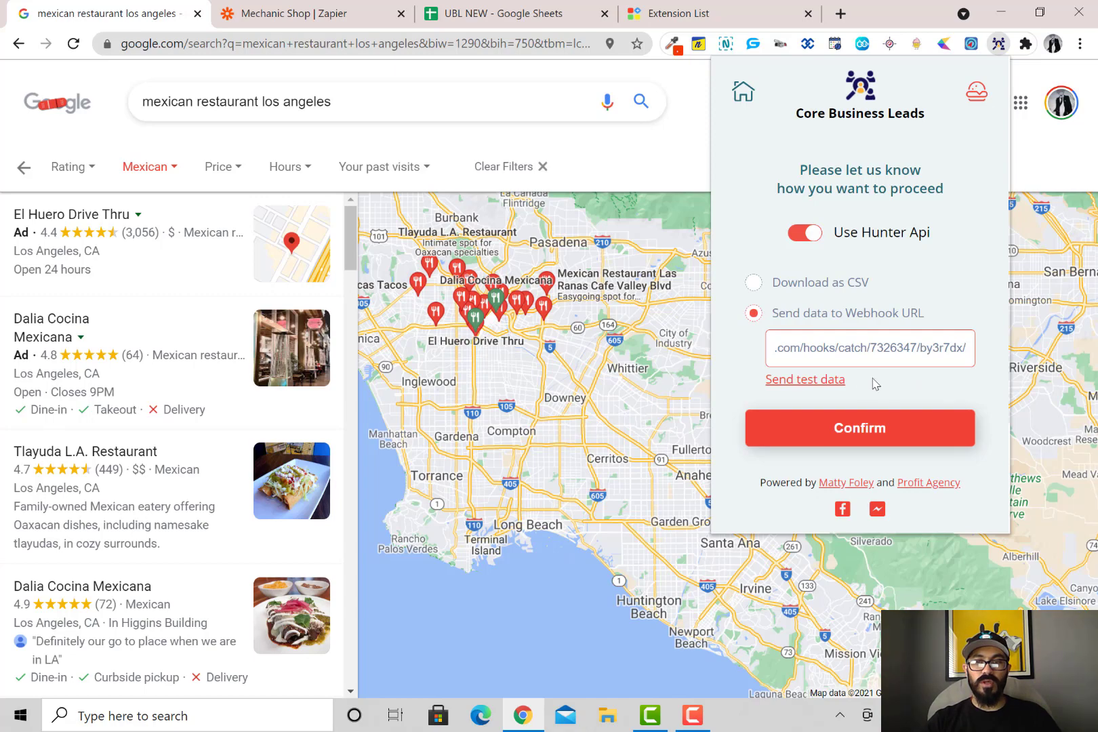
left_click(861, 438)
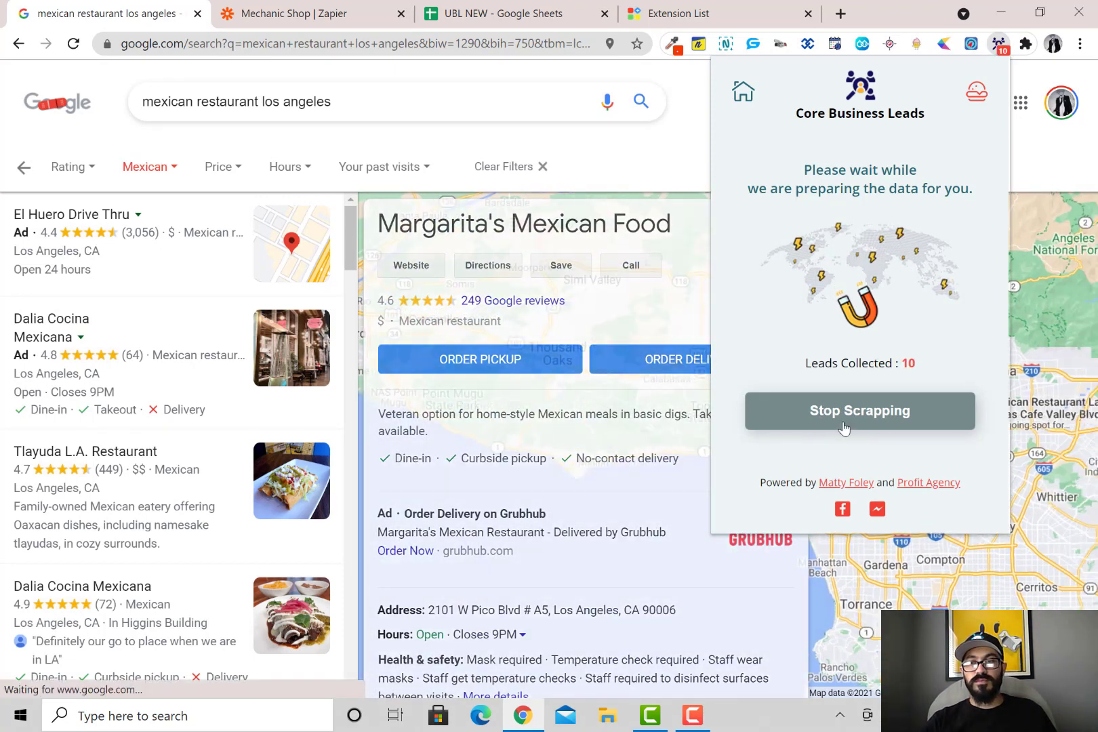
left_click(843, 424)
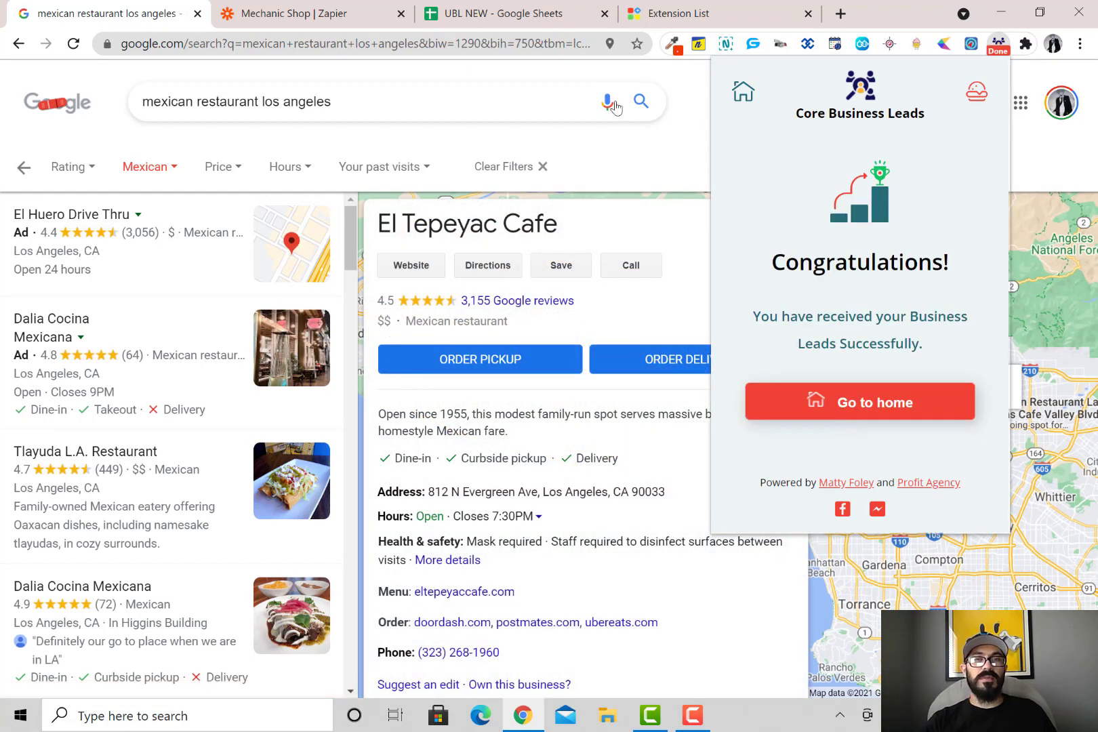
left_click(469, 19)
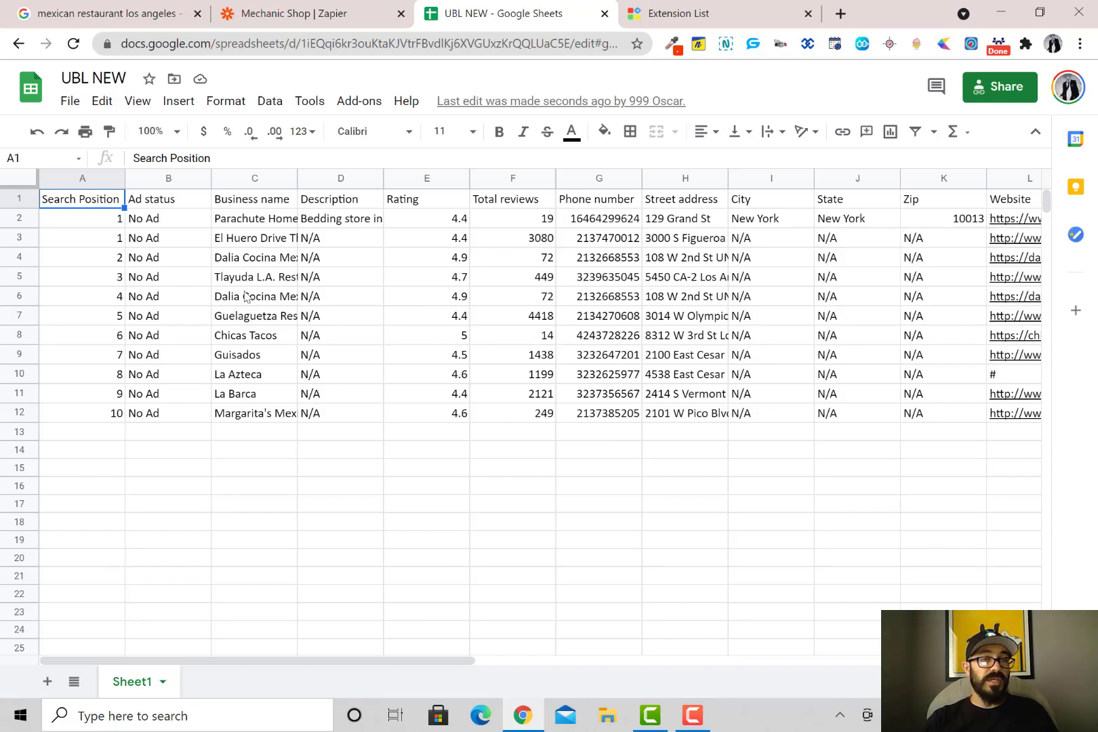
Verify lead names El Huero Drive Thru, Dalia Cocina Mexicana and Tlayuda L.A. Restaurant, then start a new tab
left_click(273, 240)
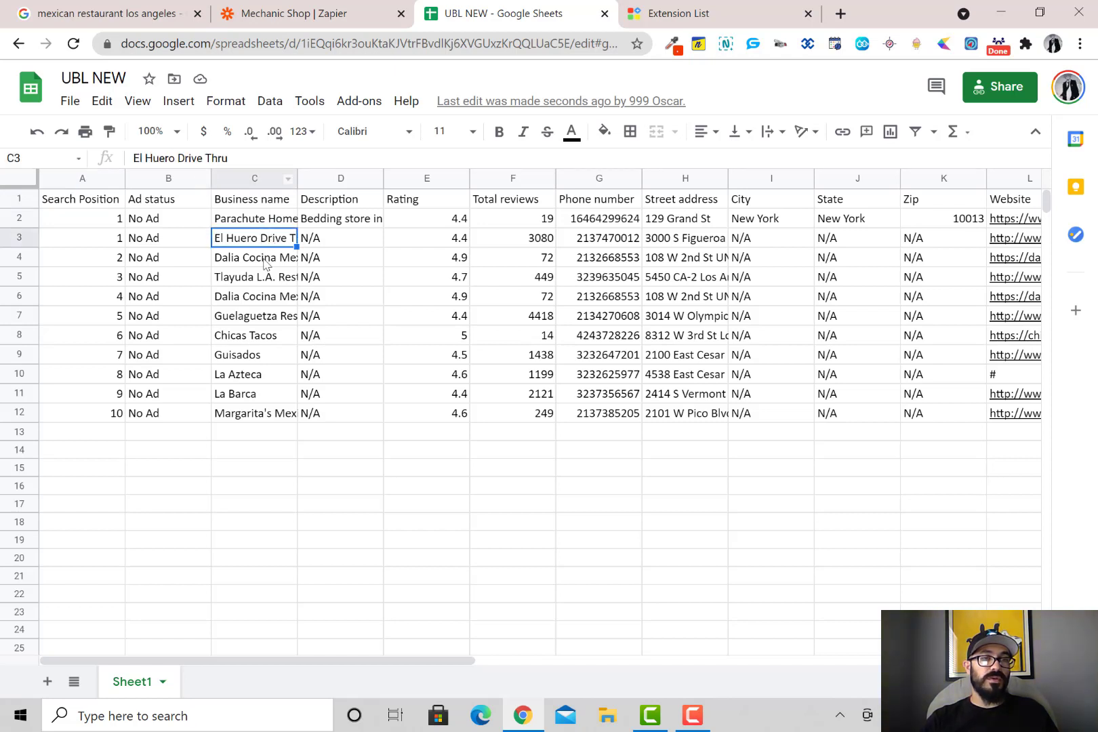
left_click(265, 263)
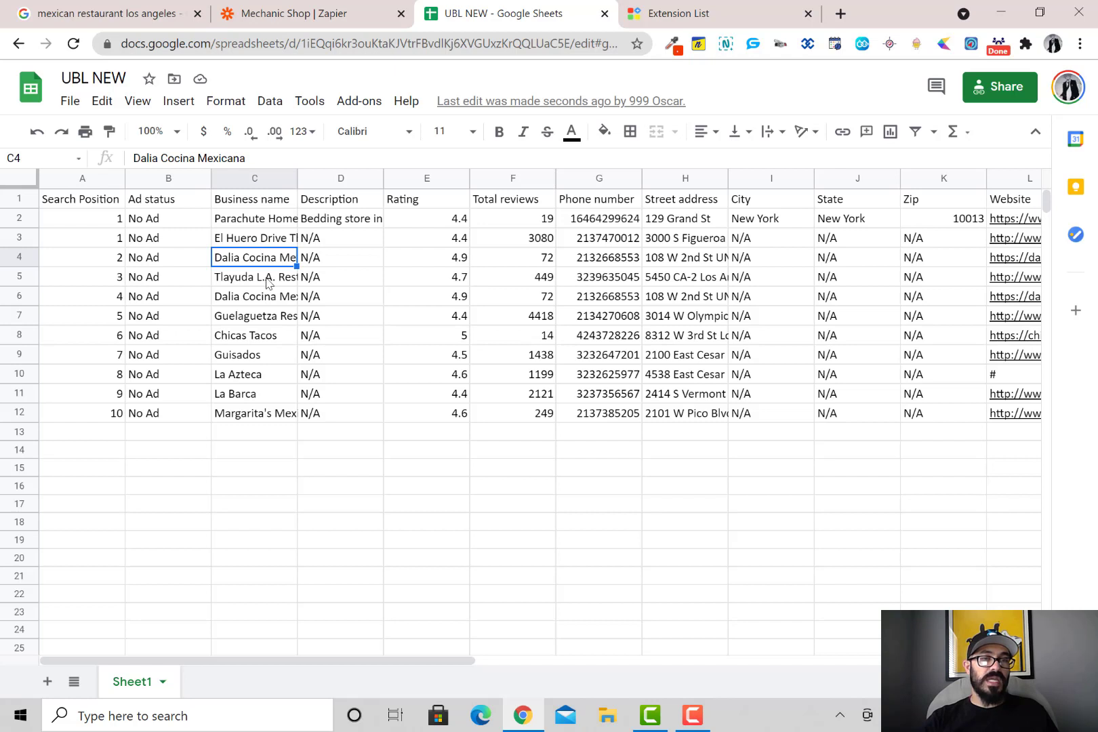
left_click(267, 283)
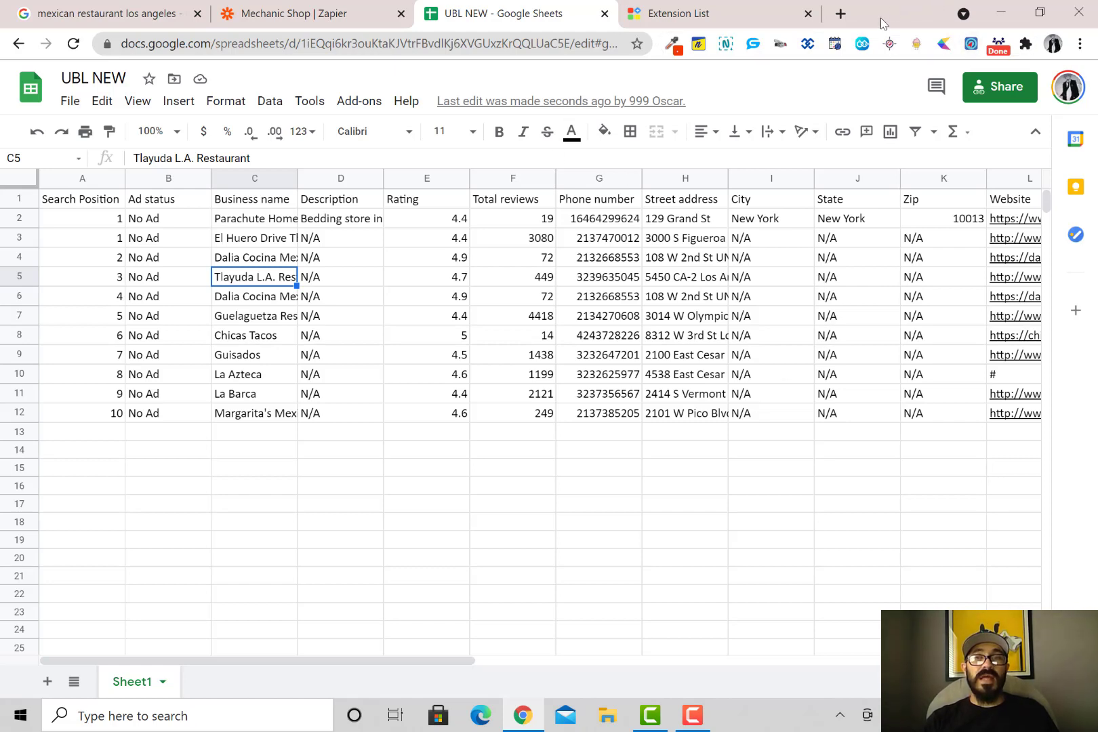
left_click(851, 18)
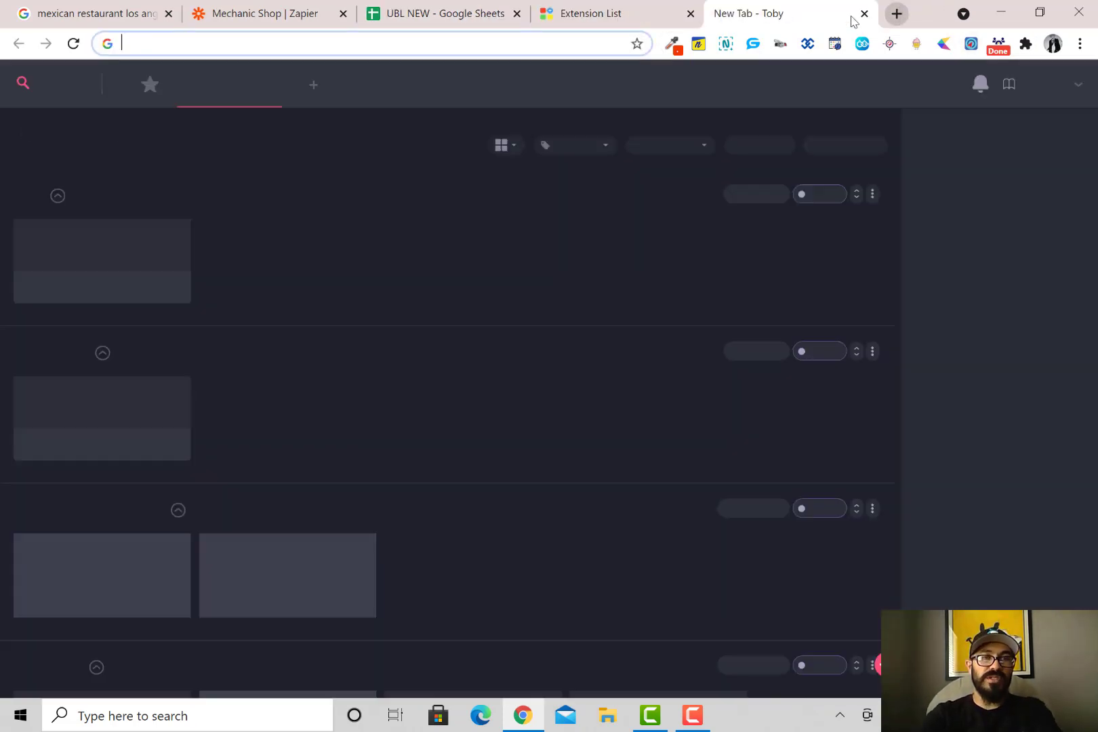
Go to chirply.io and reach its login page
type("chr")
key("BackSpace")
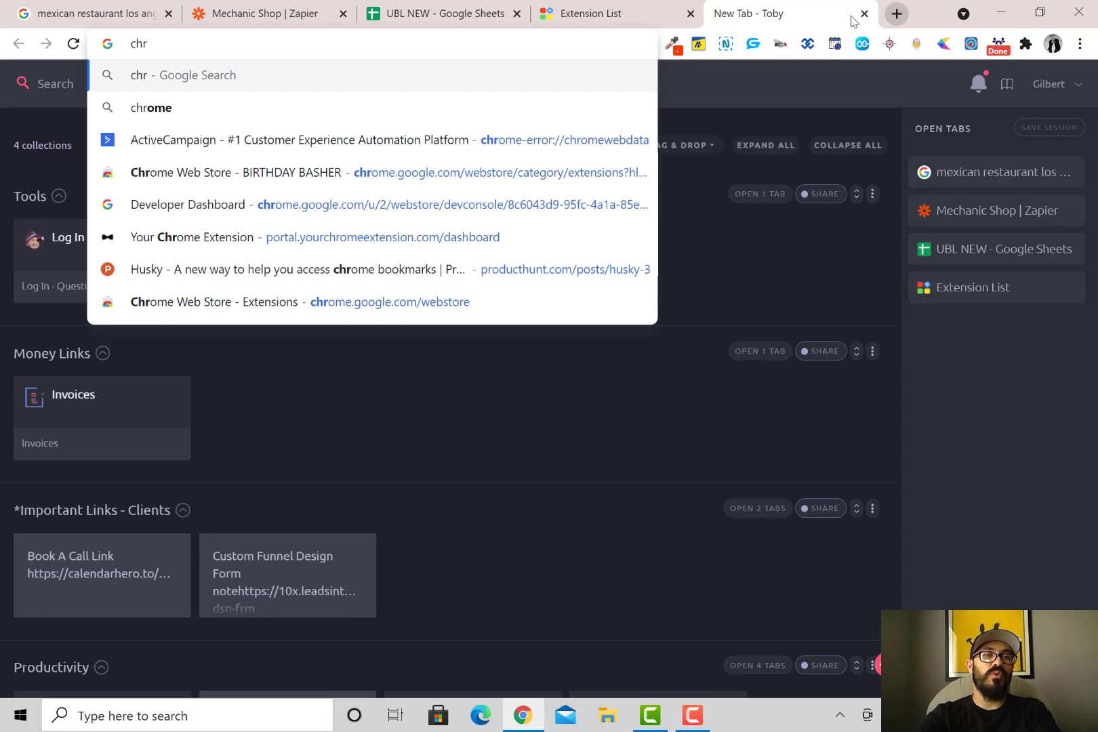
key("BackSpace")
type("i")
key("Return")
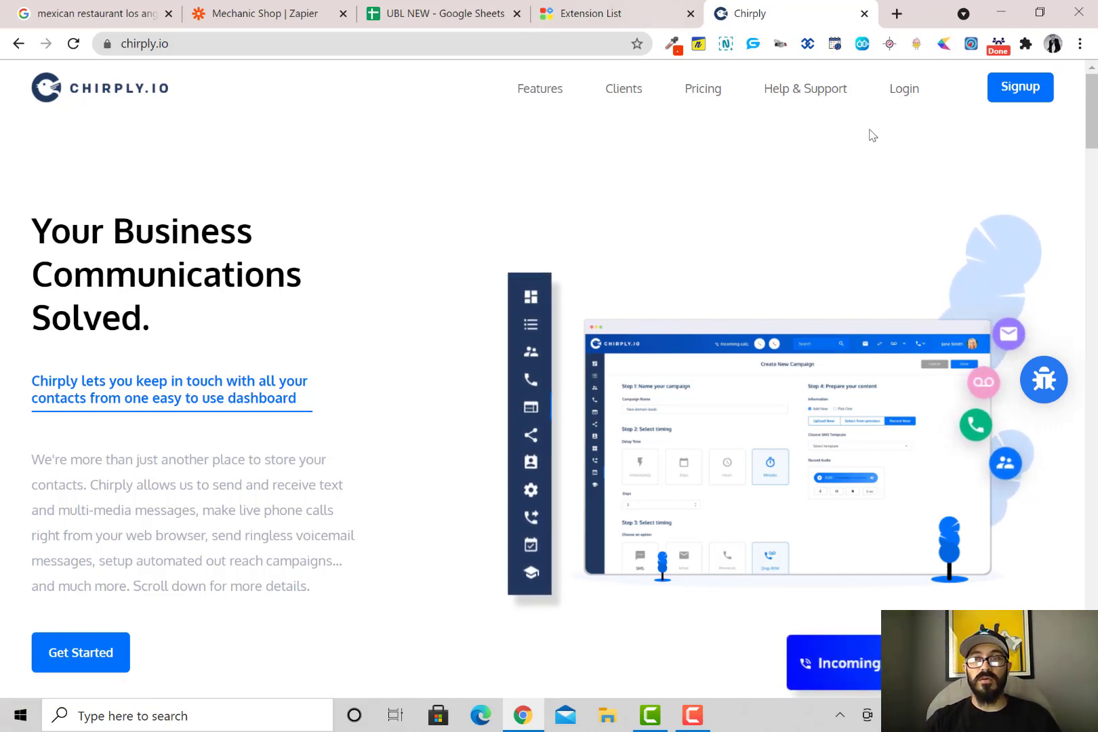
left_click(905, 90)
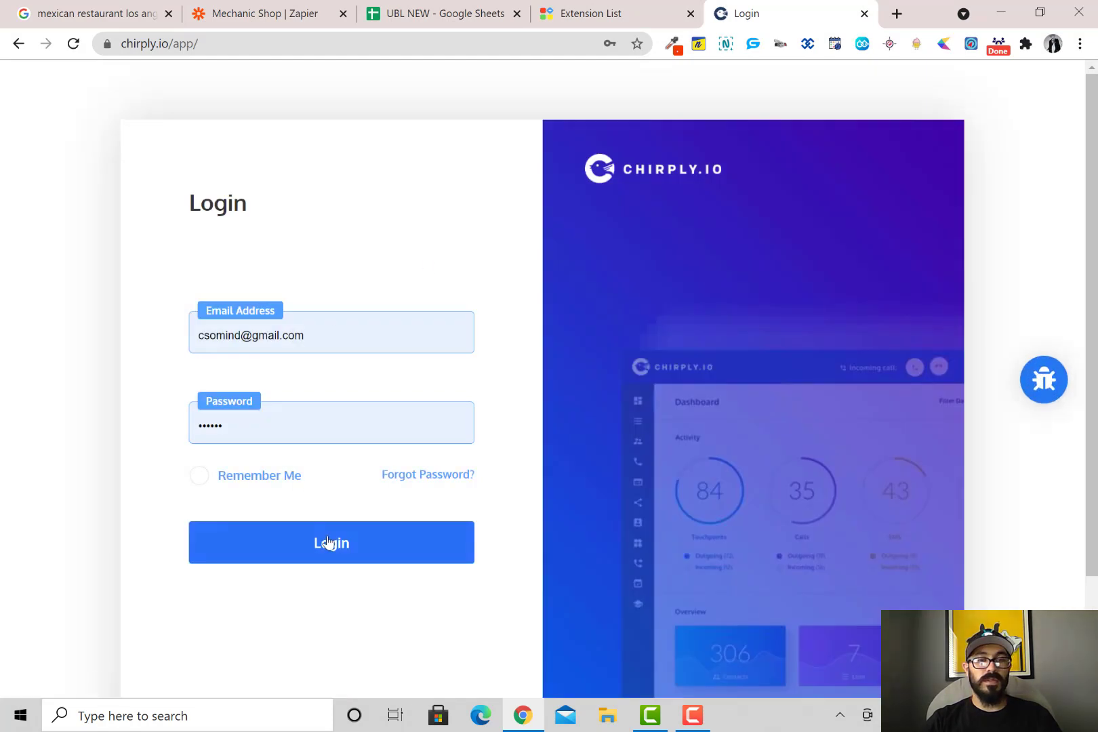
Sign in to Chirply and open the Collections Test lead list
left_click(336, 544)
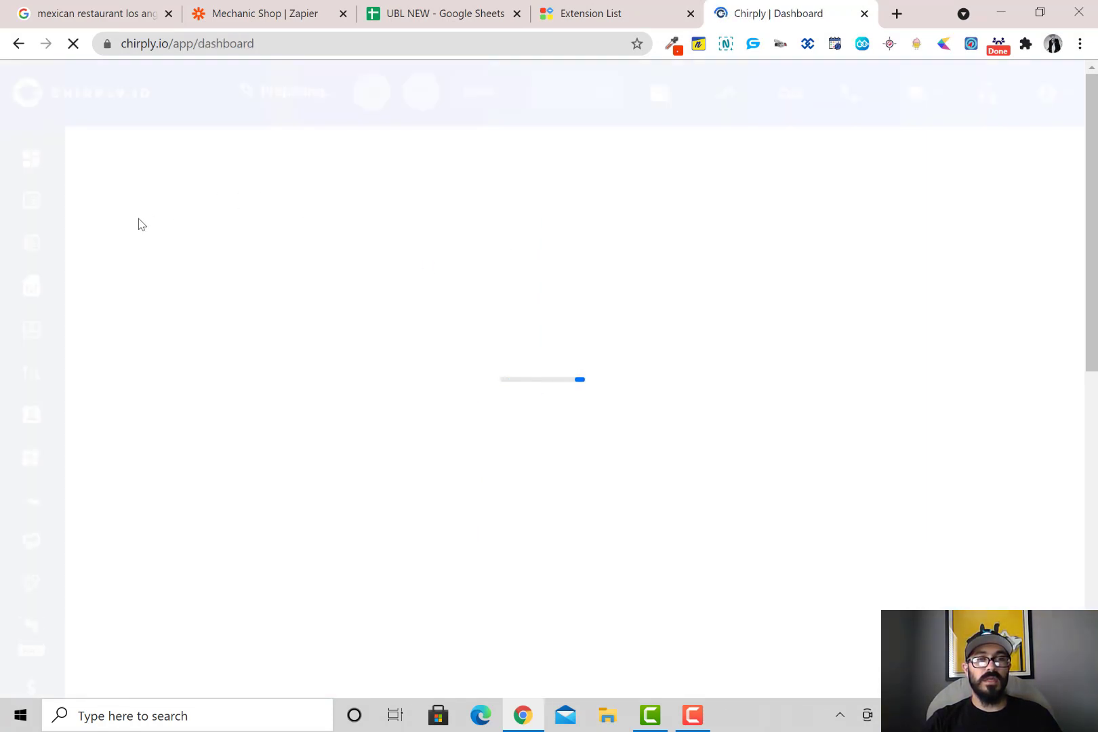
mouse_move(32, 200)
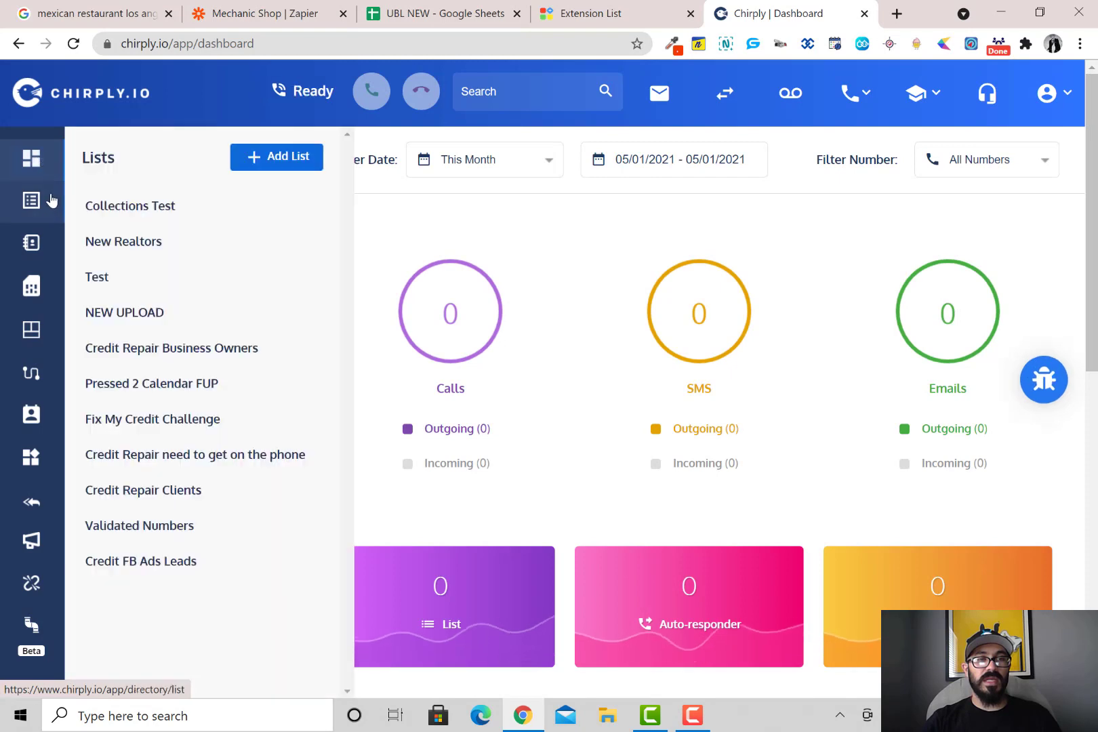
left_click(135, 212)
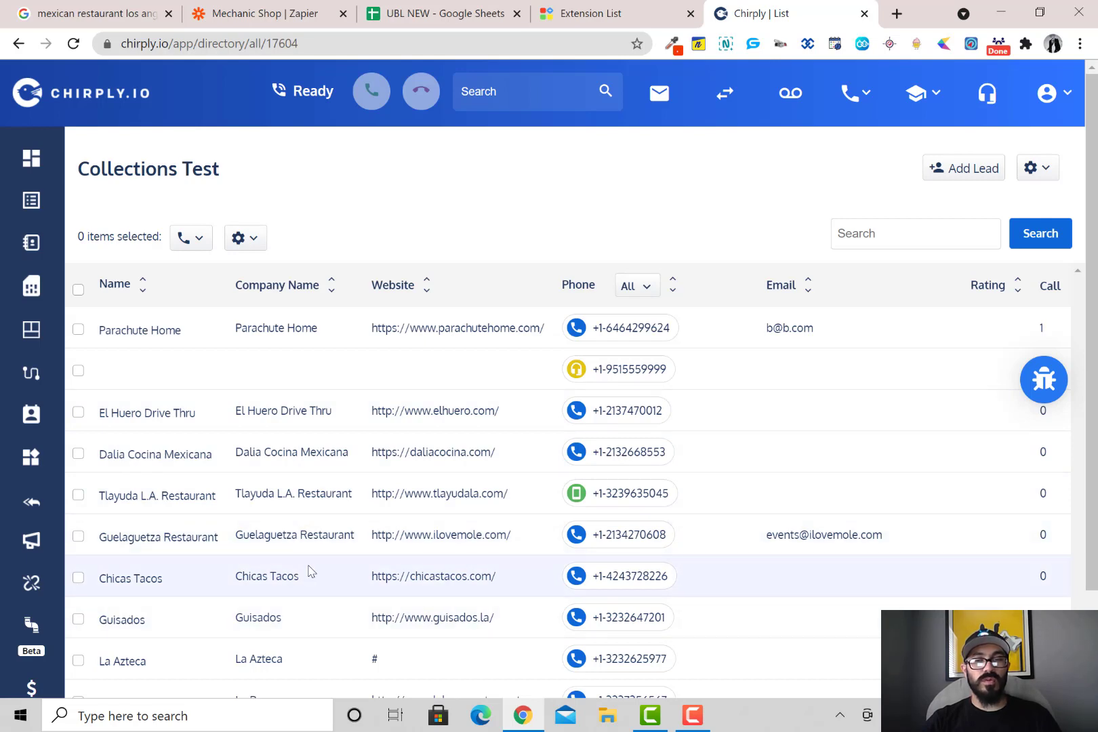
scroll(311, 571, "down", 2)
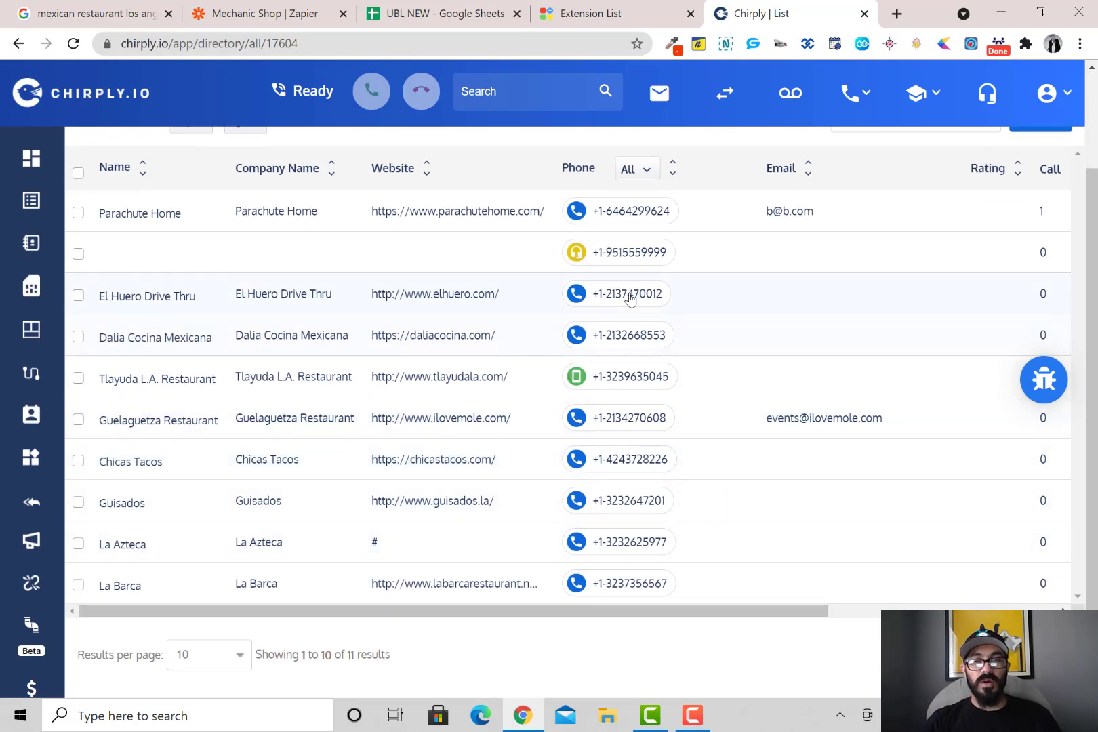
left_click(629, 299)
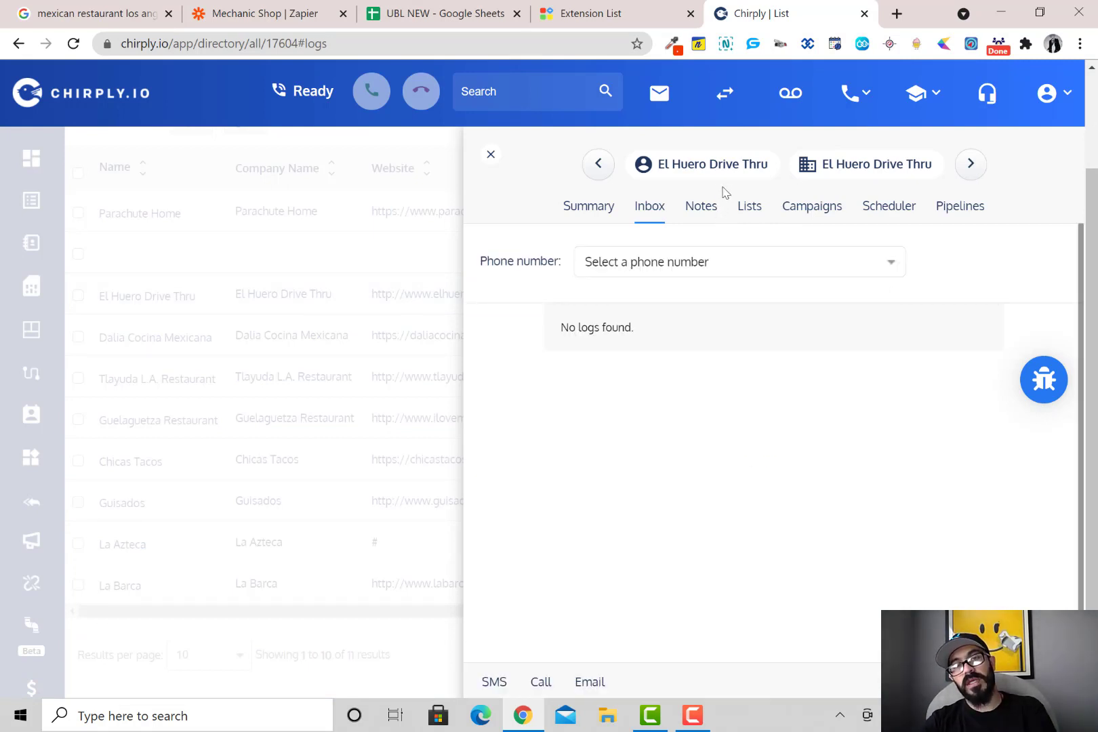
left_click(703, 263)
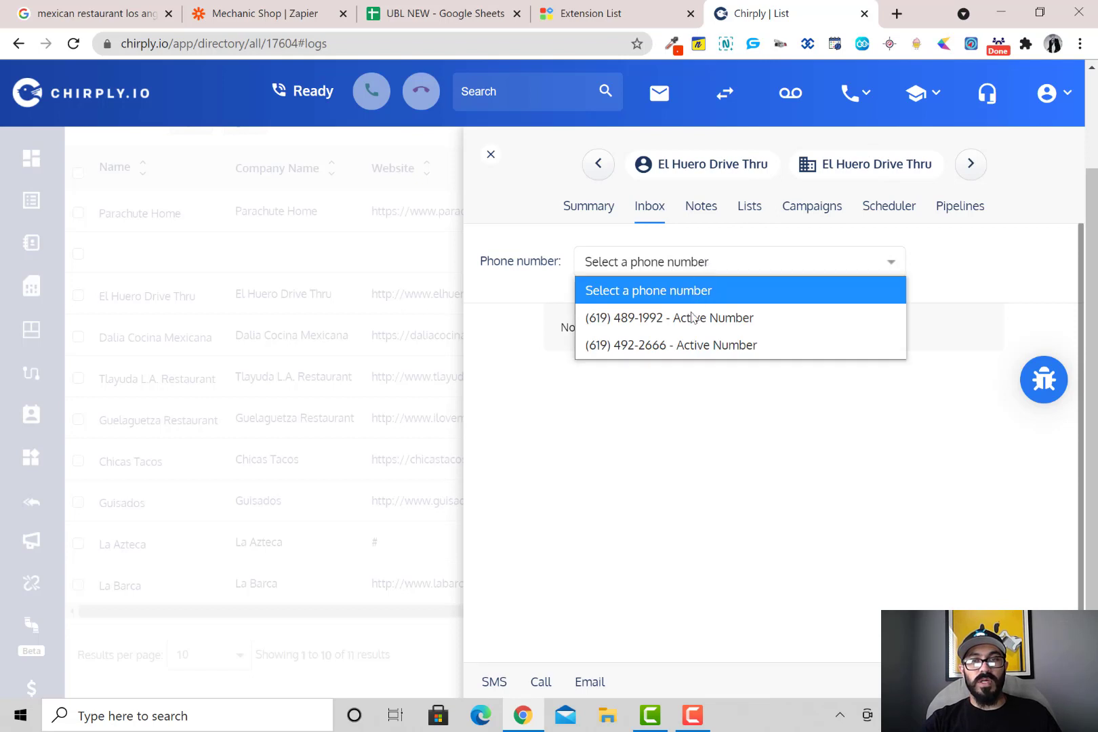
left_click(692, 315)
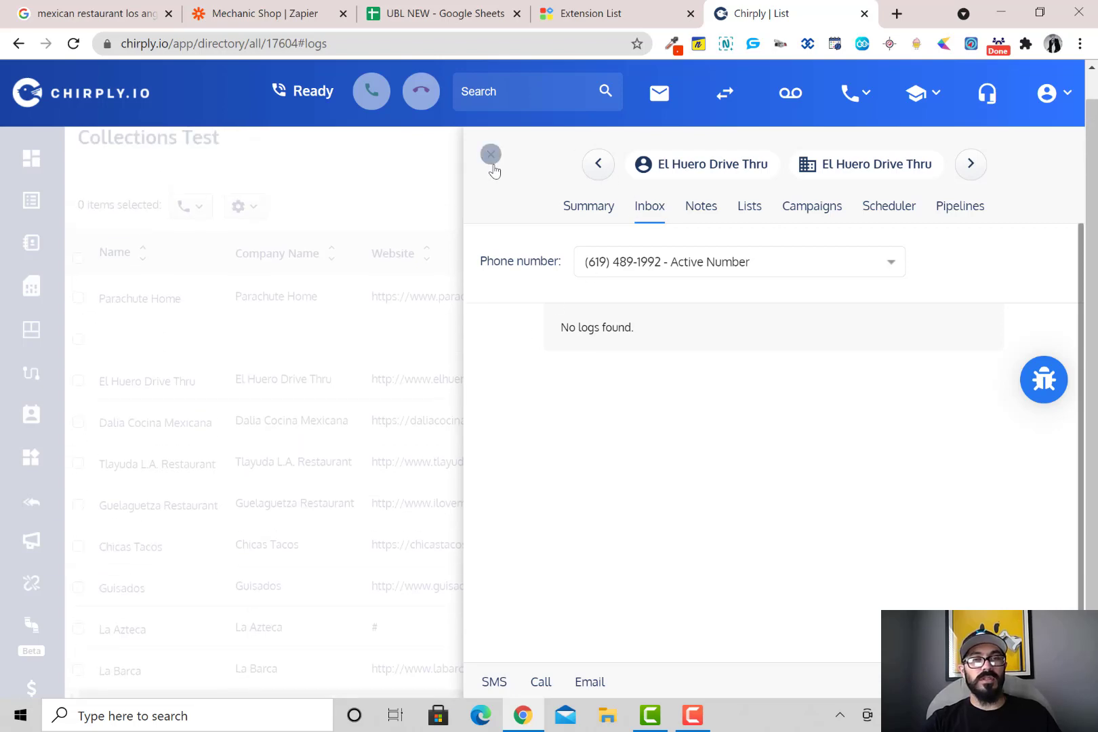
left_click(491, 155)
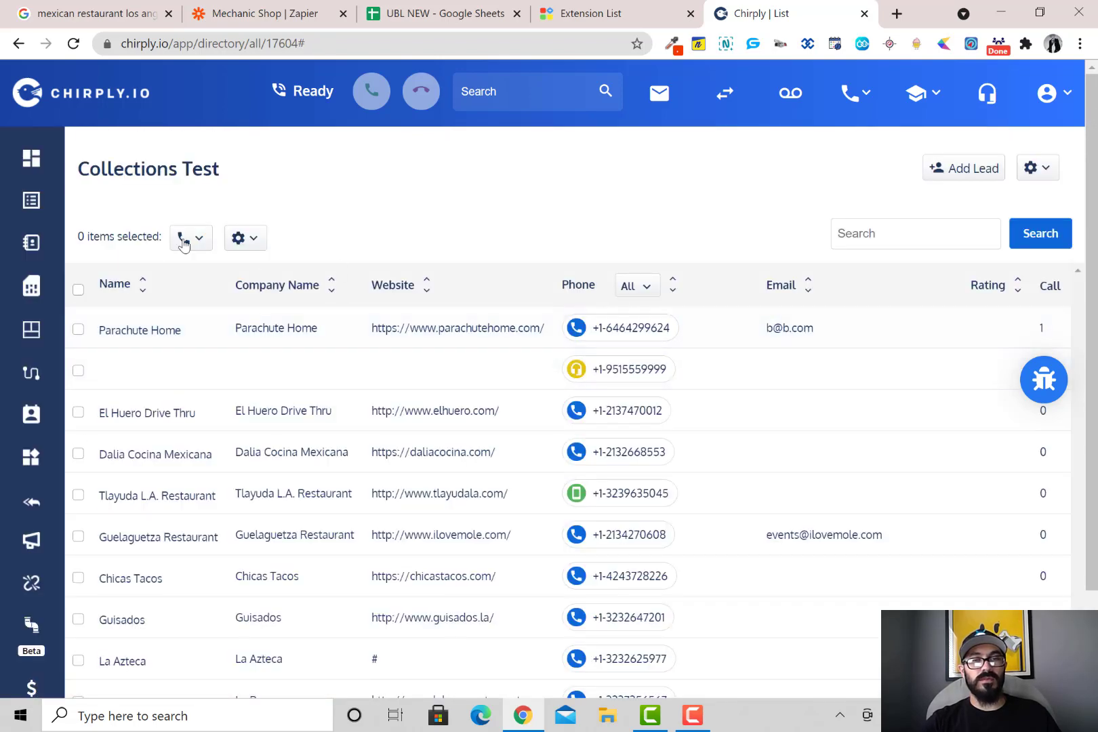
left_click(576, 328)
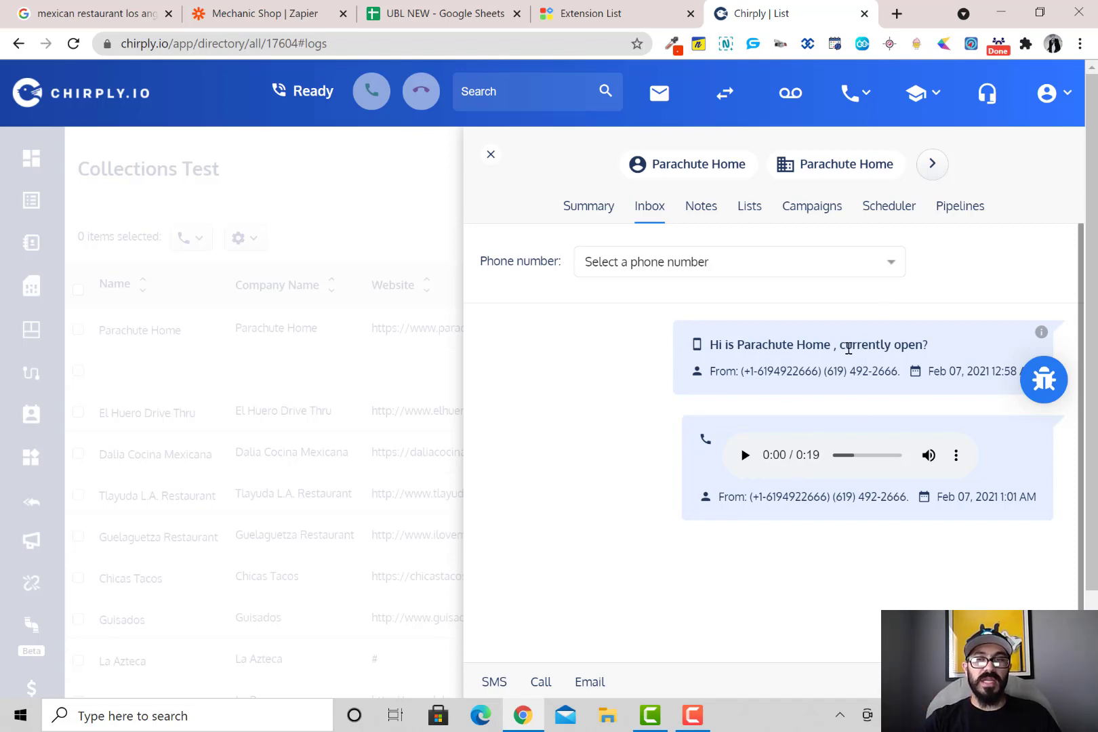
left_click(388, 416)
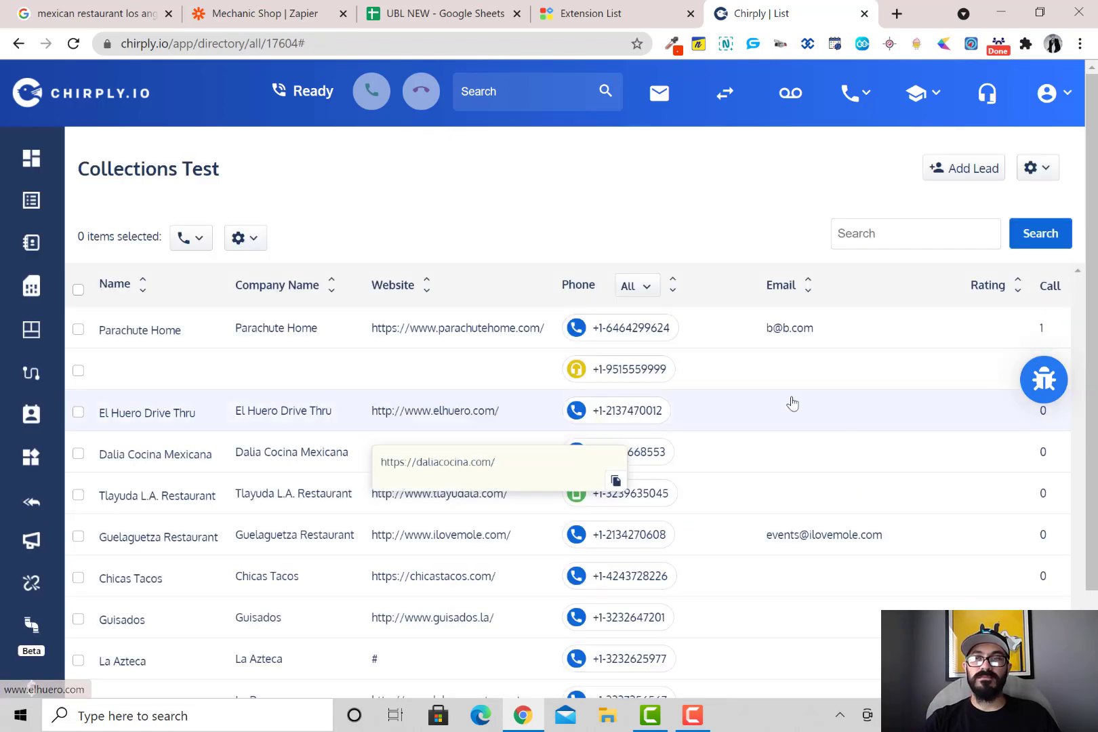
left_click(649, 716)
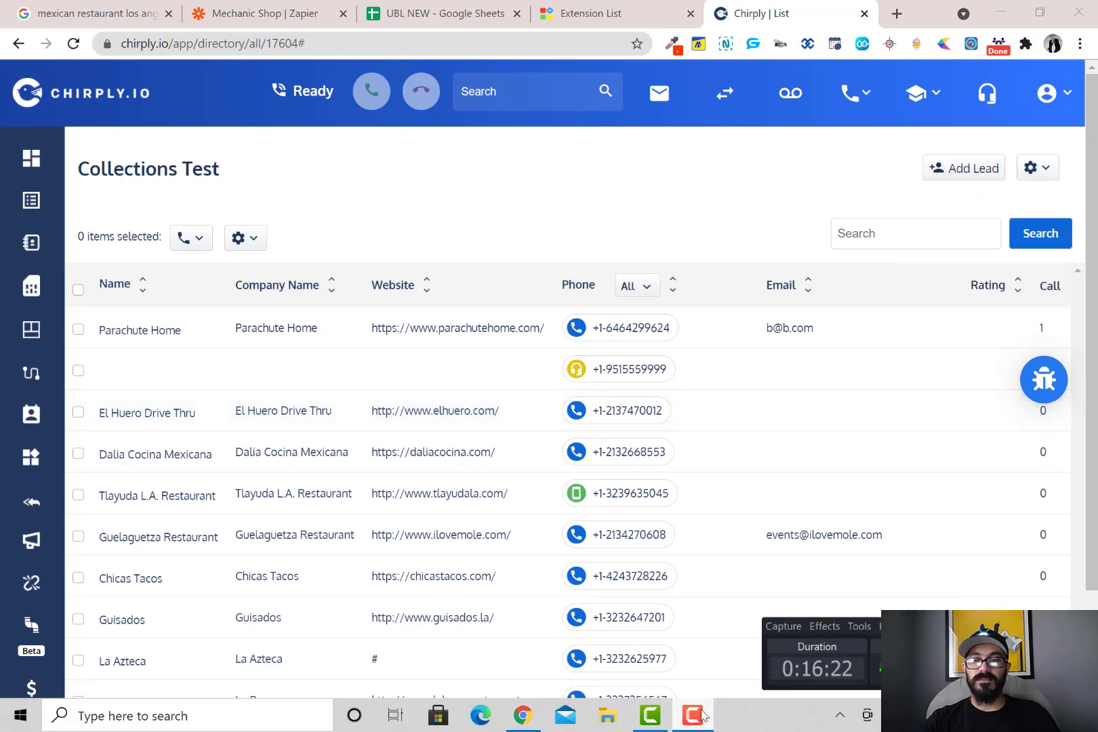